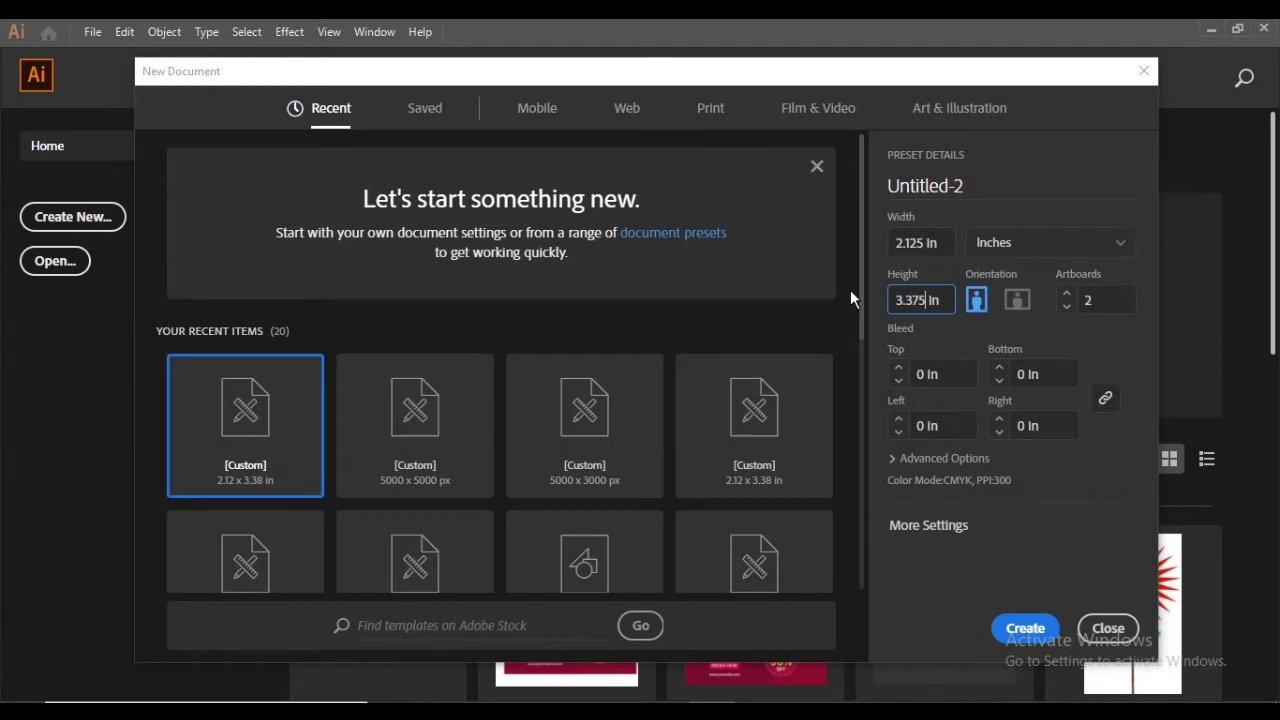
# Finish the 3.375 in height and create the two-artboard 2.125 × 3.375 in portrait document
pyautogui.press('Tab')
pyautogui.press('Tab')
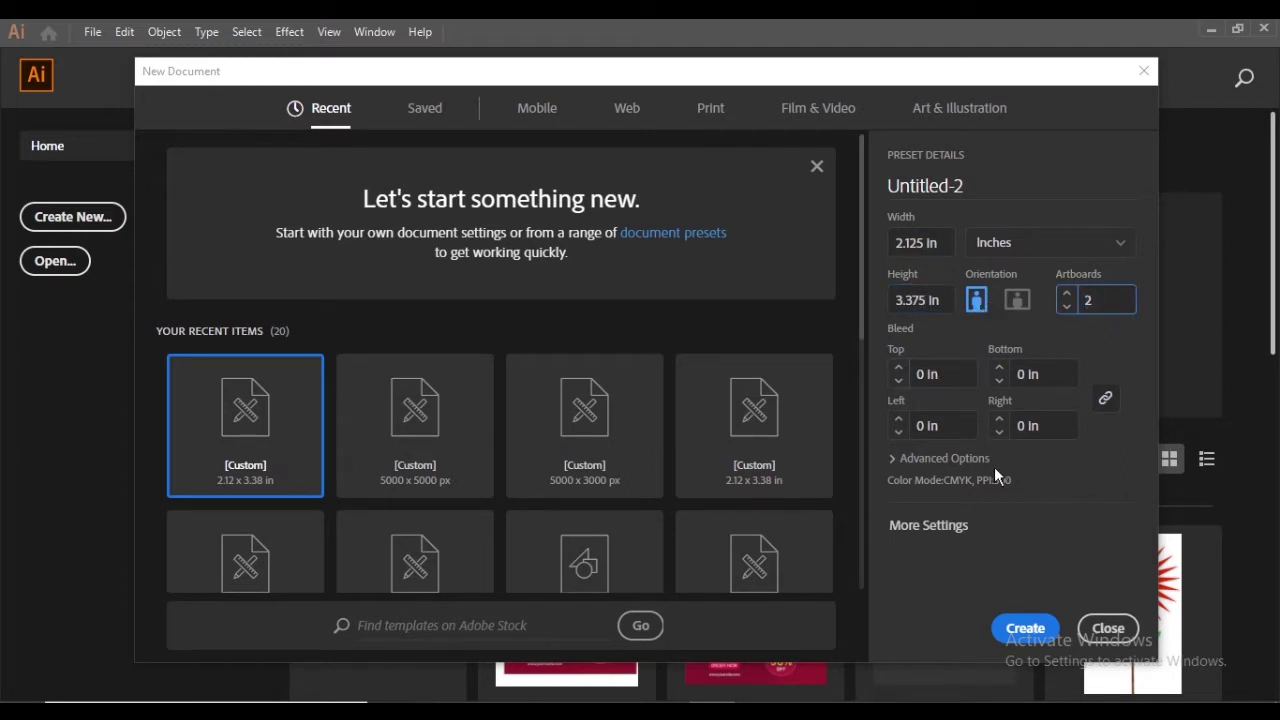
pyautogui.click(1051, 638)
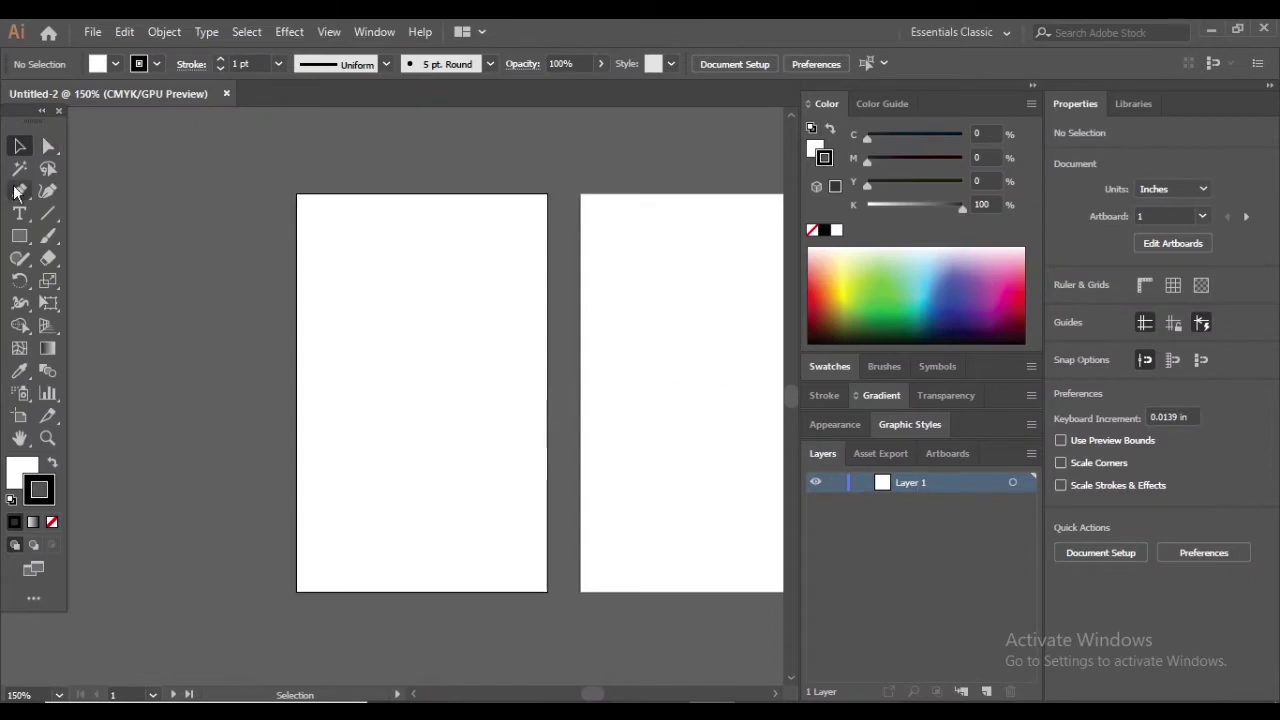
# Draw a rectangle over the first artboard and turn its 0.25 in inset offset into a guide
pyautogui.click(19, 236)
pyautogui.moveTo(296, 192); pyautogui.dragTo(547, 591)
pyautogui.click(157, 33)
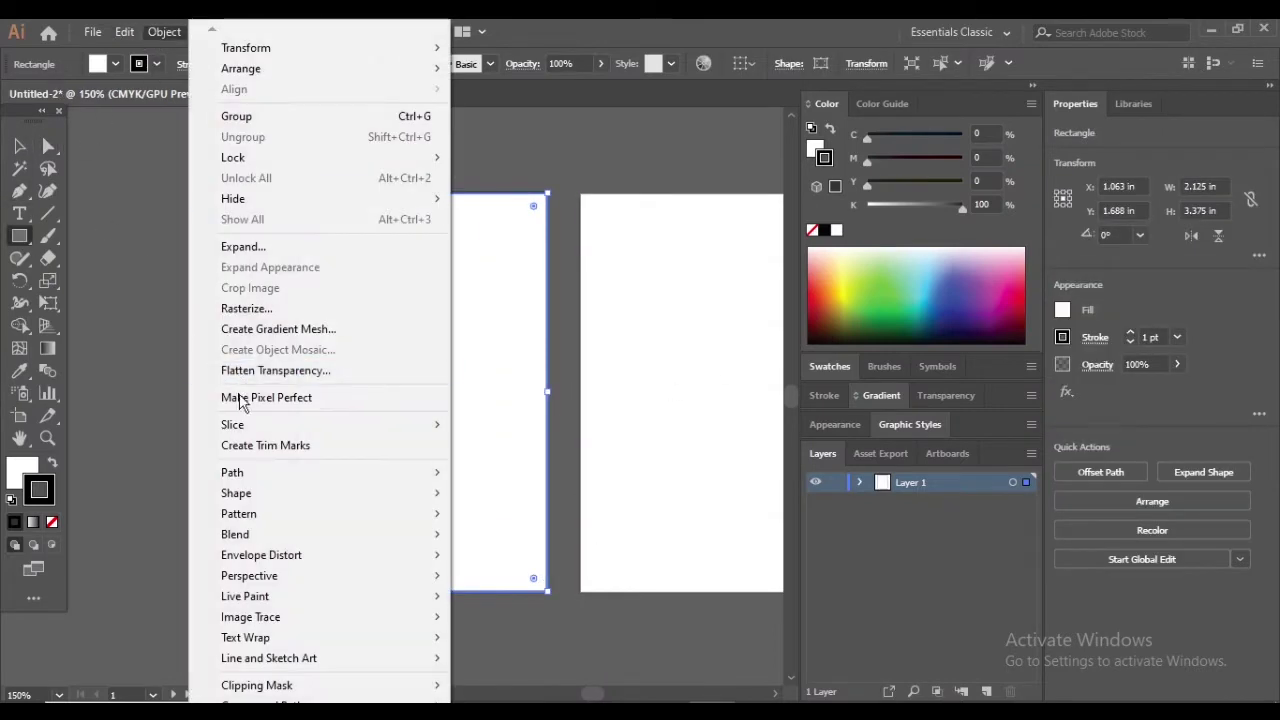
pyautogui.moveTo(306, 476)
pyautogui.click(492, 543)
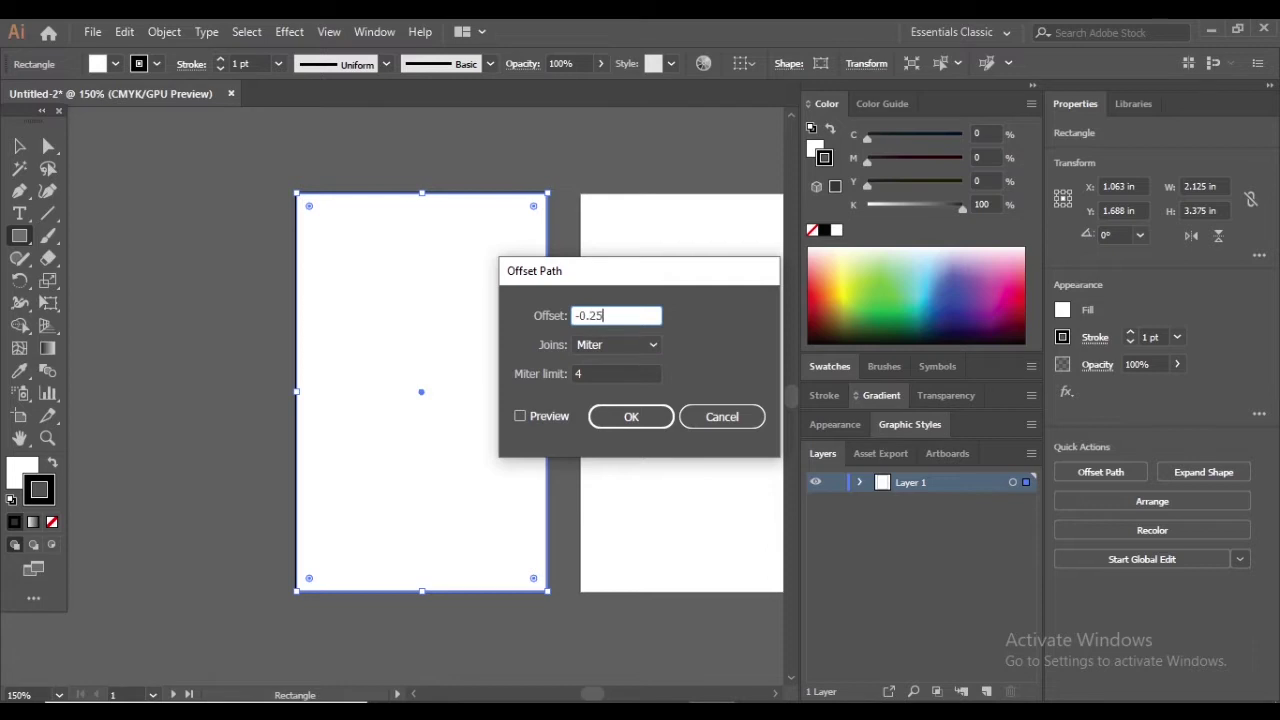
pyautogui.click(627, 420)
pyautogui.press('v')
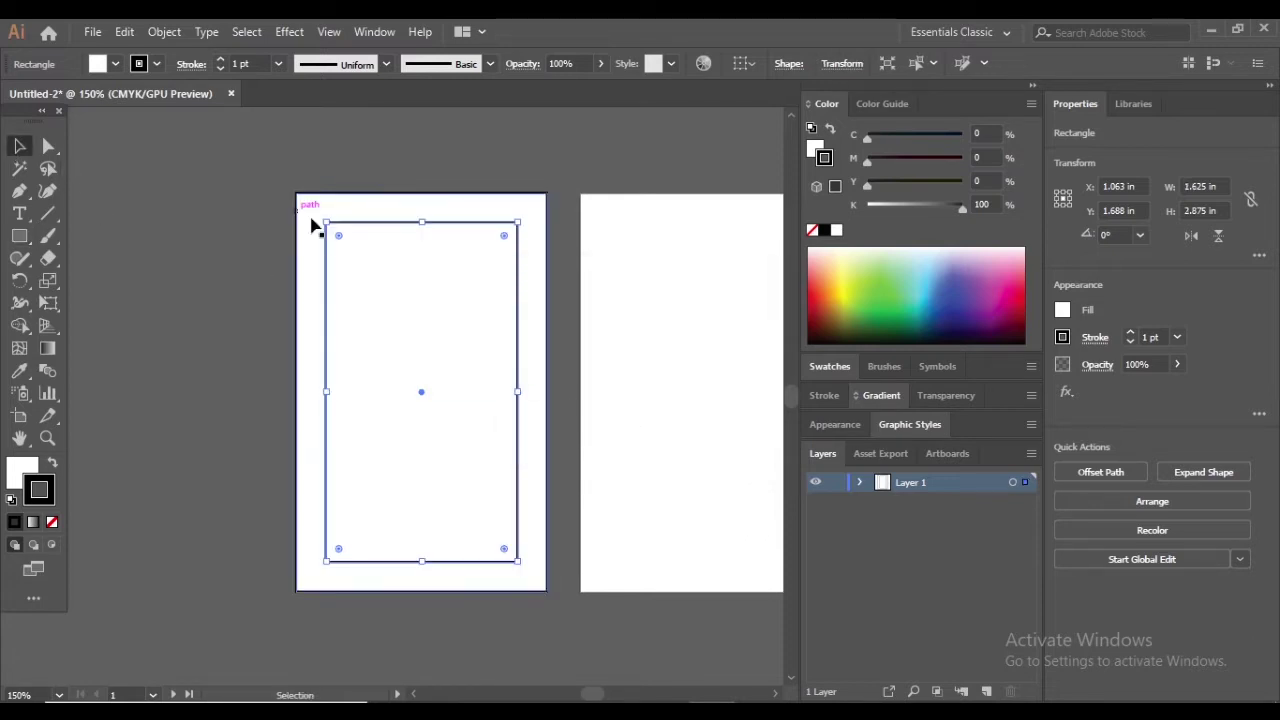
pyautogui.rightClick(327, 242)
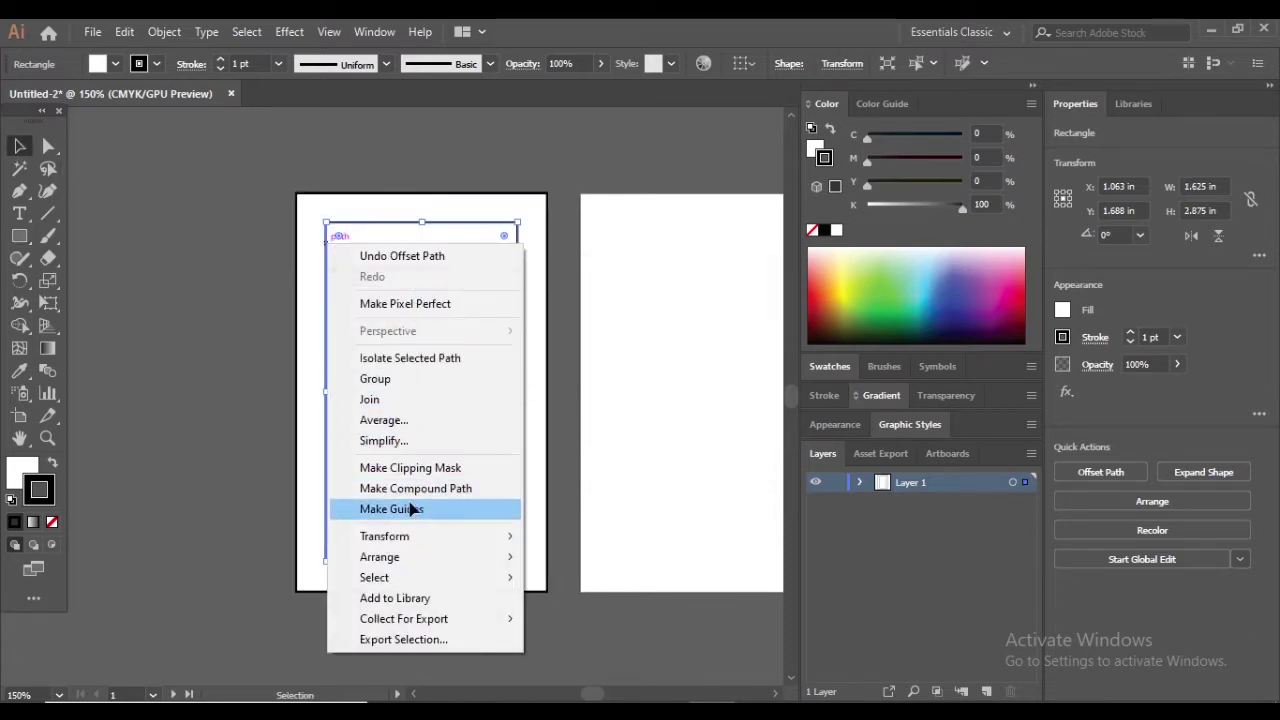
pyautogui.click(410, 509)
# Copy the rectangle to the second artboard and make its 0.25 in inset offset a guide too
pyautogui.hscroll(3, 430, 282)
pyautogui.click(397, 278)
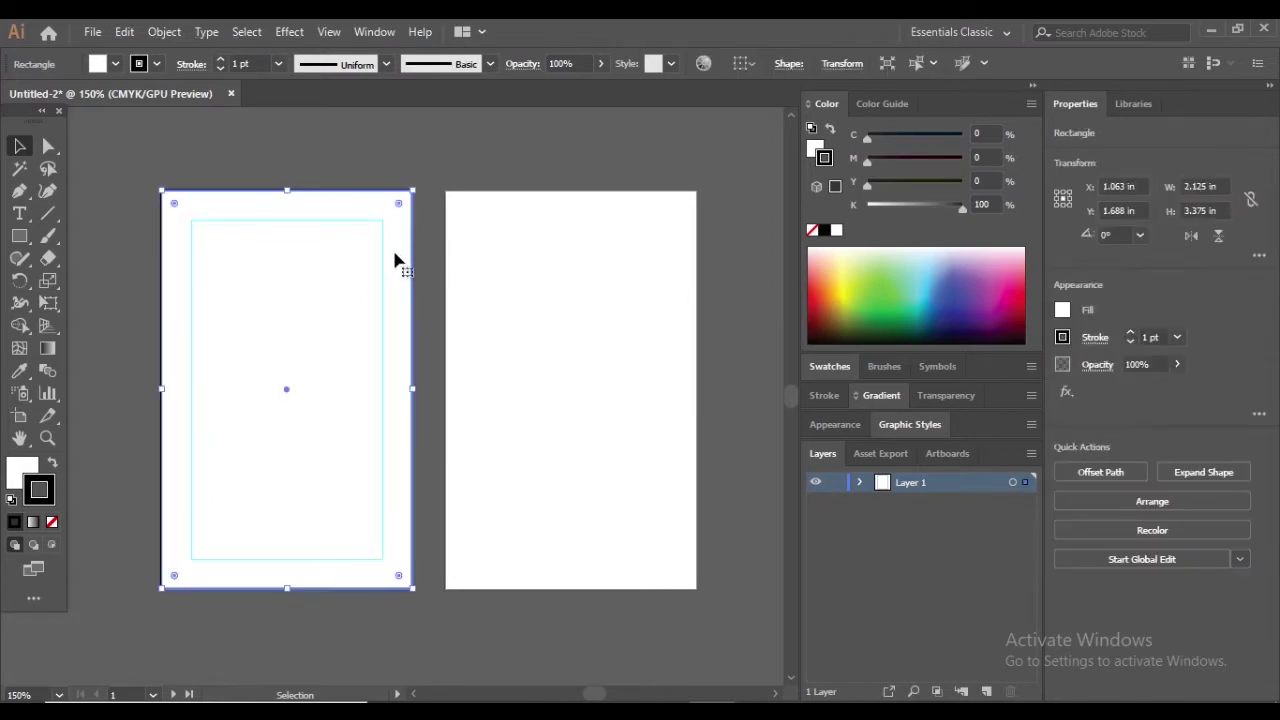
pyautogui.moveTo(397, 261); pyautogui.dragTo(682, 261)
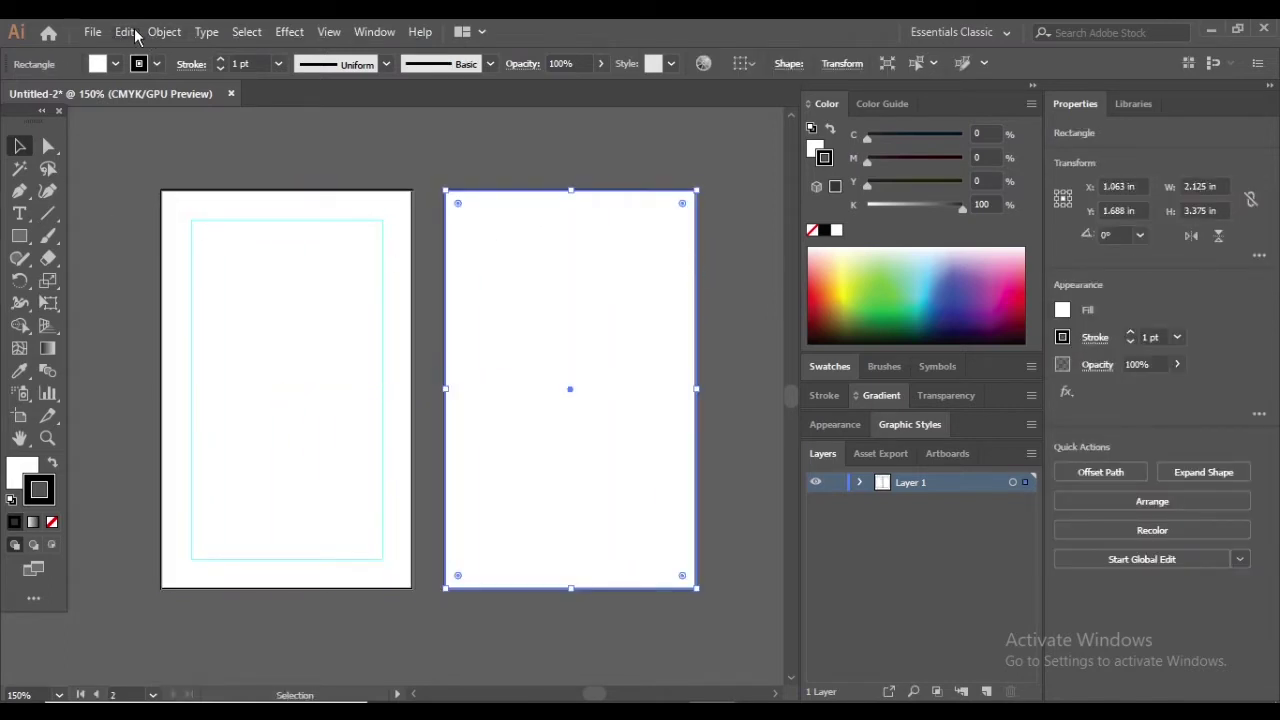
pyautogui.click(162, 32)
pyautogui.moveTo(410, 474)
pyautogui.click(484, 545)
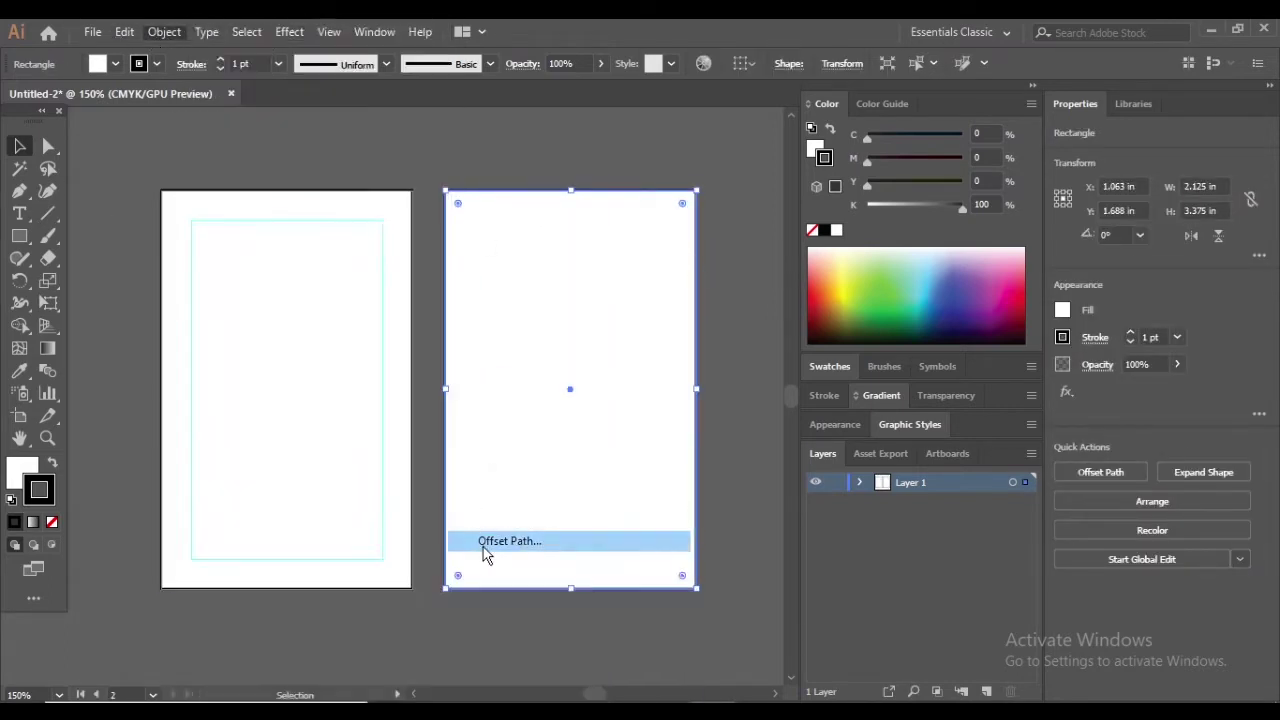
pyautogui.click(625, 418)
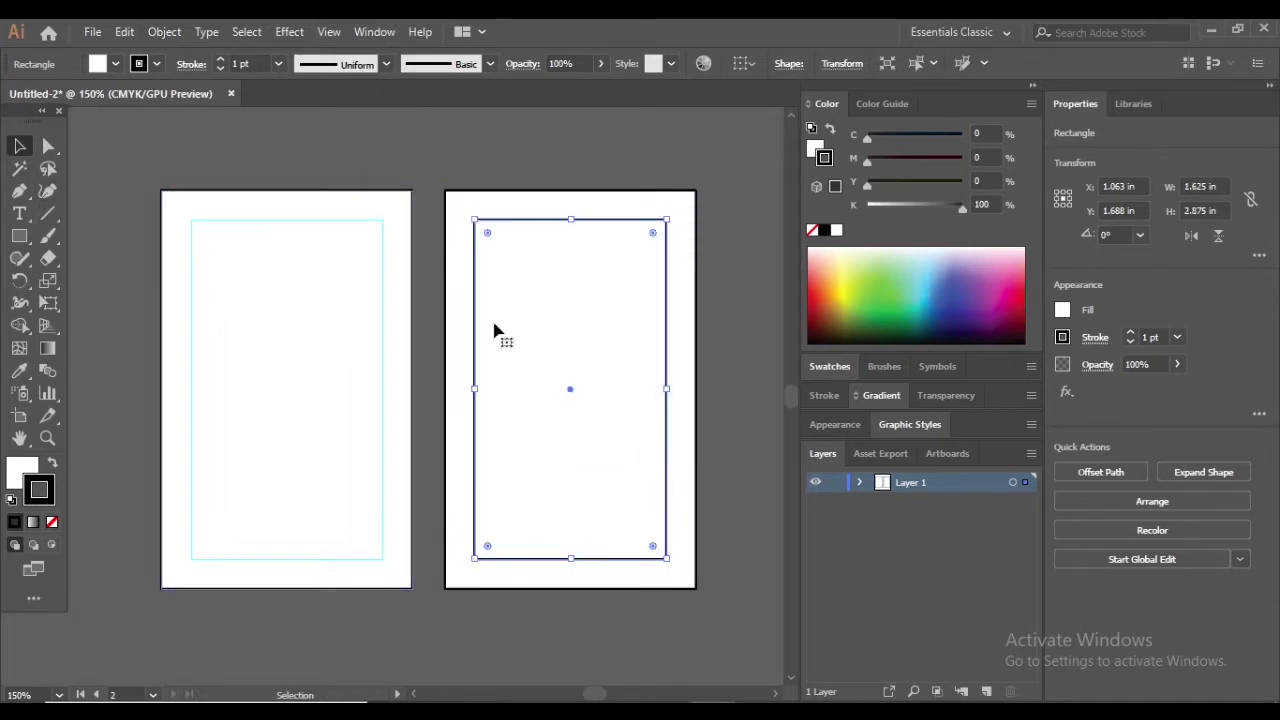
pyautogui.rightClick(476, 292)
pyautogui.click(541, 555)
pyautogui.hotkey('ctrl', '1')
pyautogui.click(744, 350)
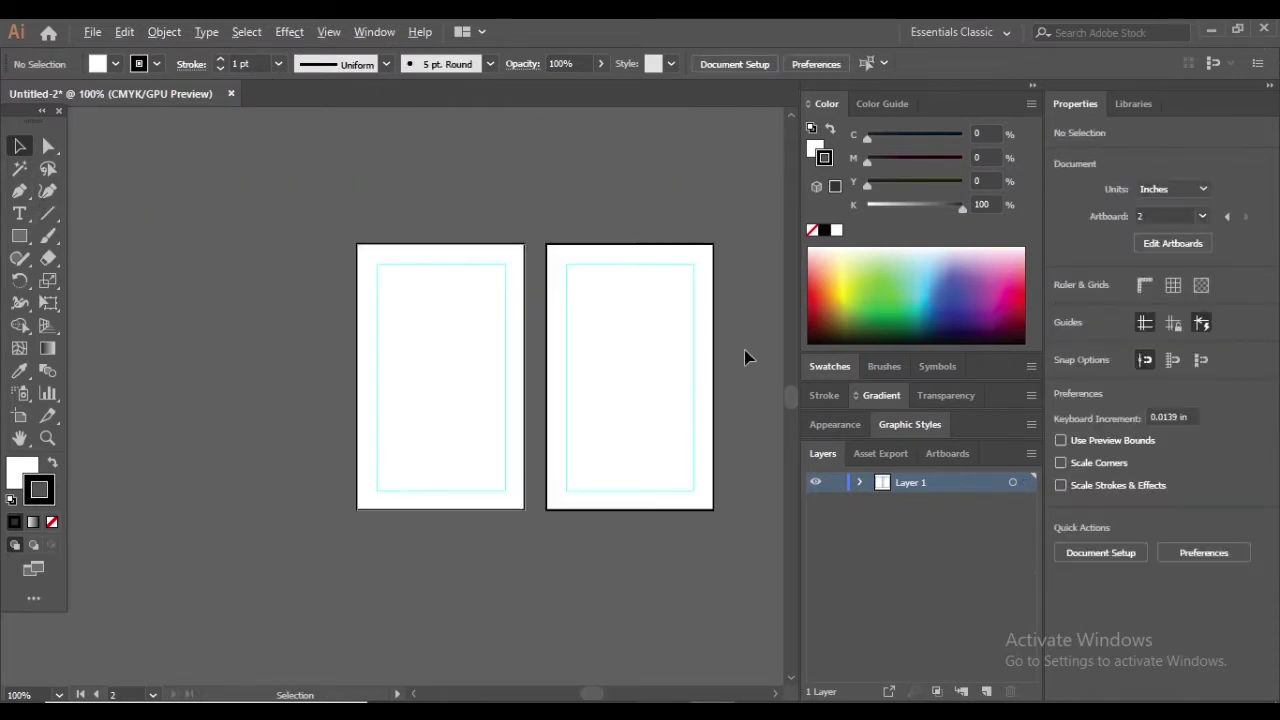
# Select the first artboard's white rectangle and drag it left of the artboards
pyautogui.scroll(1, 412, 280)
pyautogui.click(349, 251)
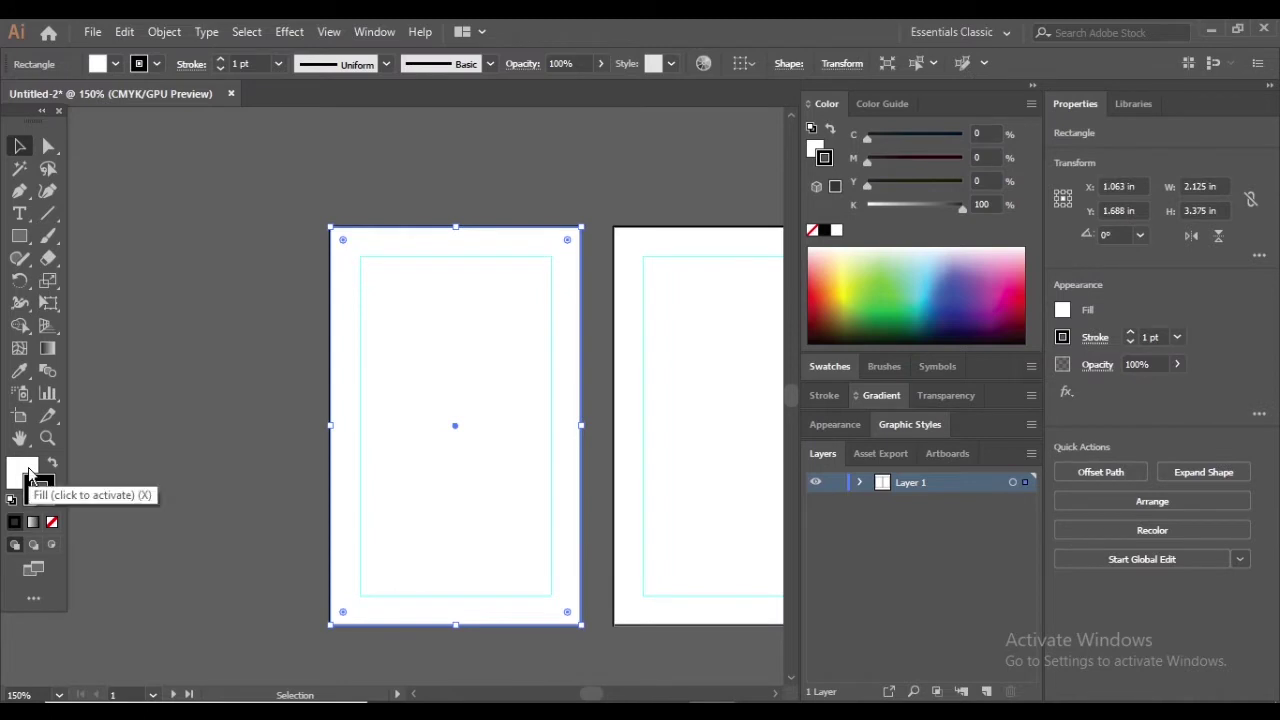
pyautogui.click(40, 489)
pyautogui.moveTo(340, 362)
pyautogui.mouseDown()
pyautogui.moveTo(94, 337)
pyautogui.moveTo(340, 362)
pyautogui.mouseUp()
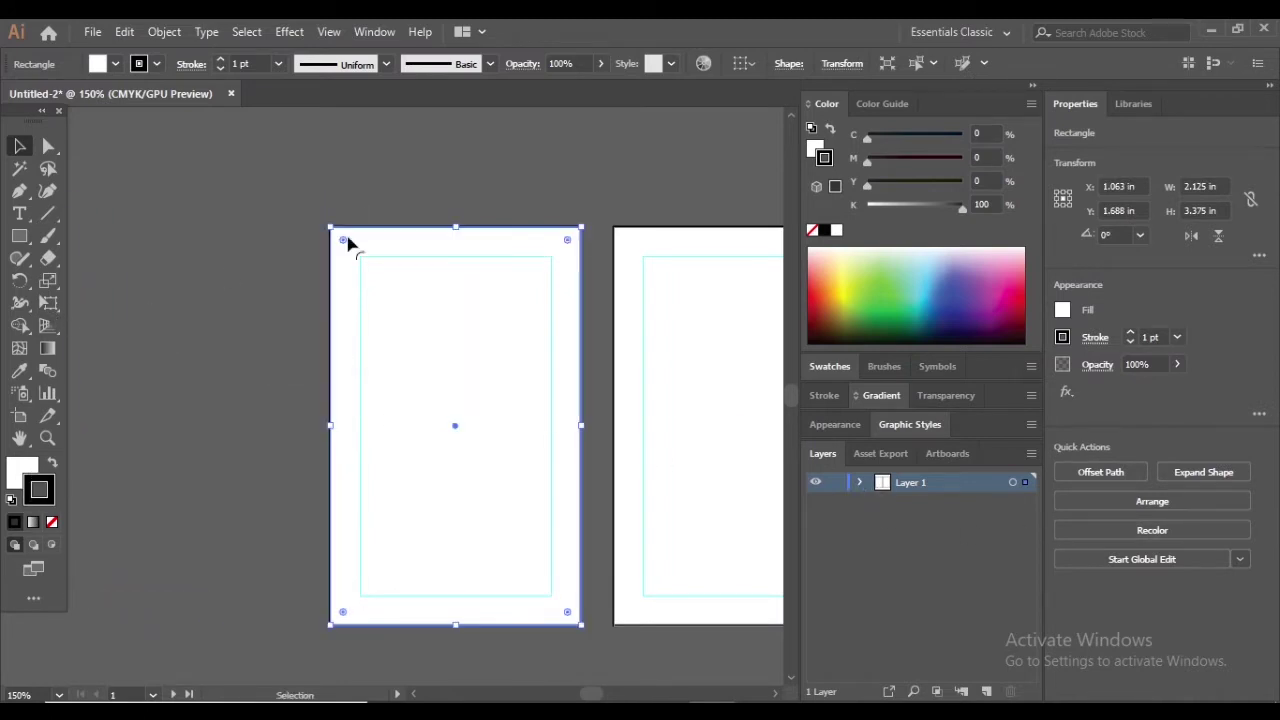
pyautogui.moveTo(379, 261); pyautogui.dragTo(205, 232)
pyautogui.scroll(-1, 471, 163)
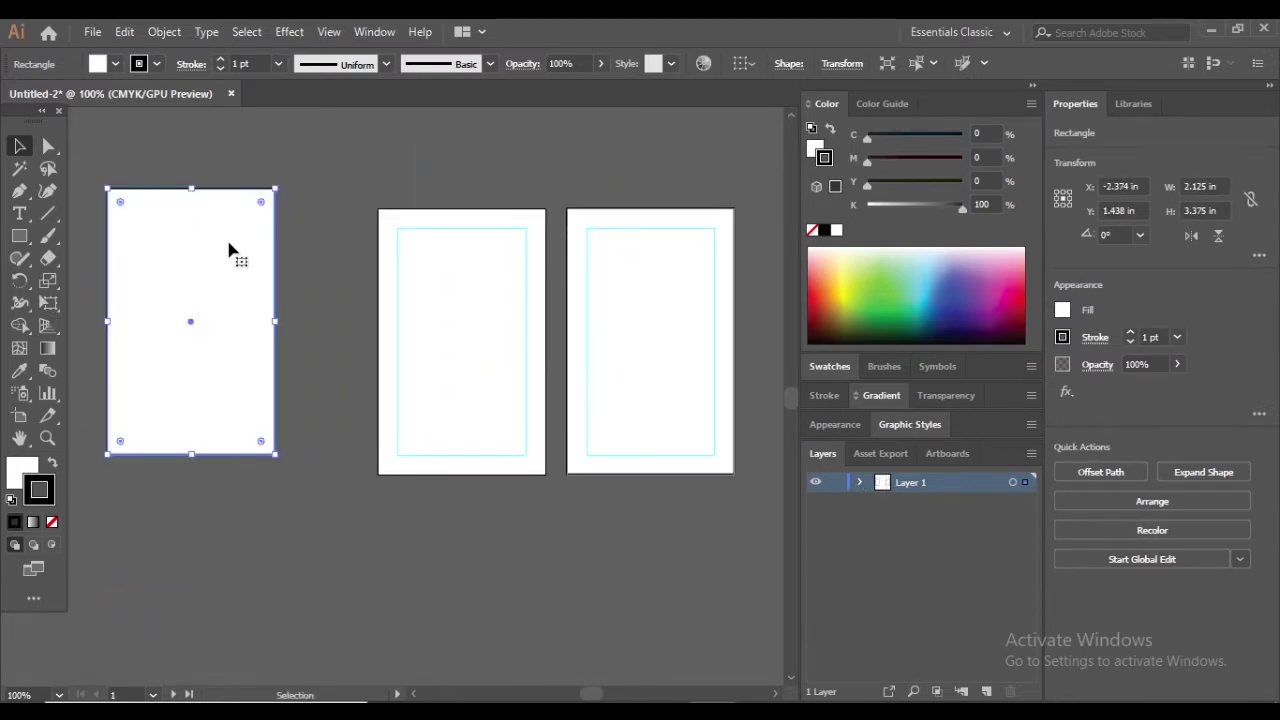
# Undo the move so the white rectangle sits back on the first artboard
pyautogui.hotkey('ctrl', 'z')
pyautogui.hotkey('ctrl', 'z')
pyautogui.scroll(1, 335, 330)
pyautogui.hotkey('ctrl', 'shift', 'z')
pyautogui.hotkey('ctrl', 'shift', 'z')
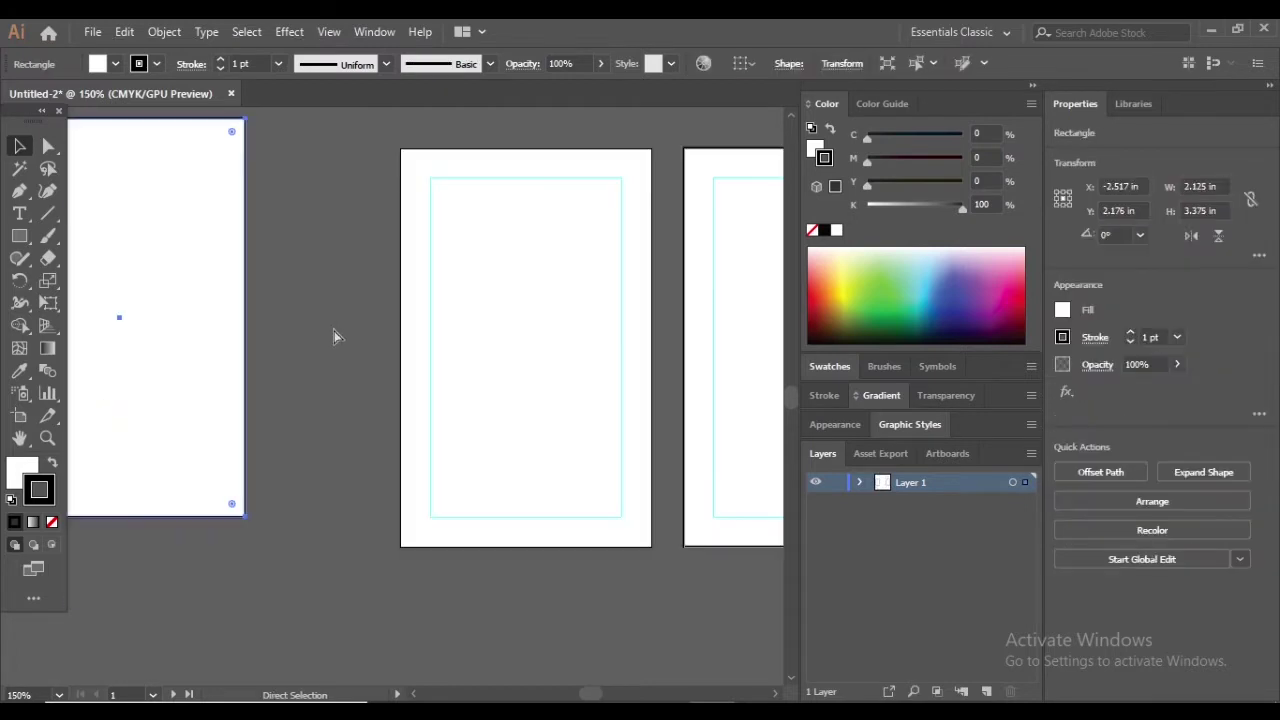
pyautogui.hotkey('ctrl', 'z')
pyautogui.hotkey('ctrl', 'z')
pyautogui.scroll(-1, 337, 334)
pyautogui.scroll(1, 413, 284)
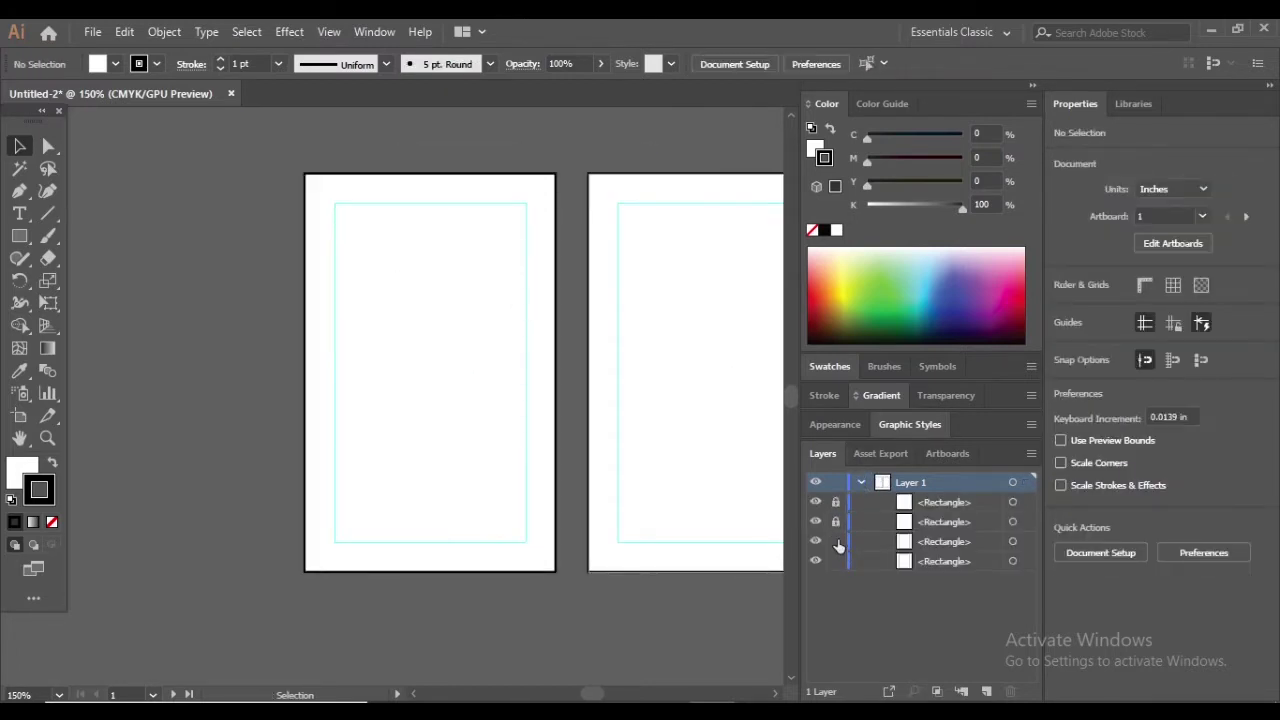
pyautogui.moveTo(489, 260); pyautogui.dragTo(421, 307)
pyautogui.moveTo(19, 236); pyautogui.dragTo(111, 280)
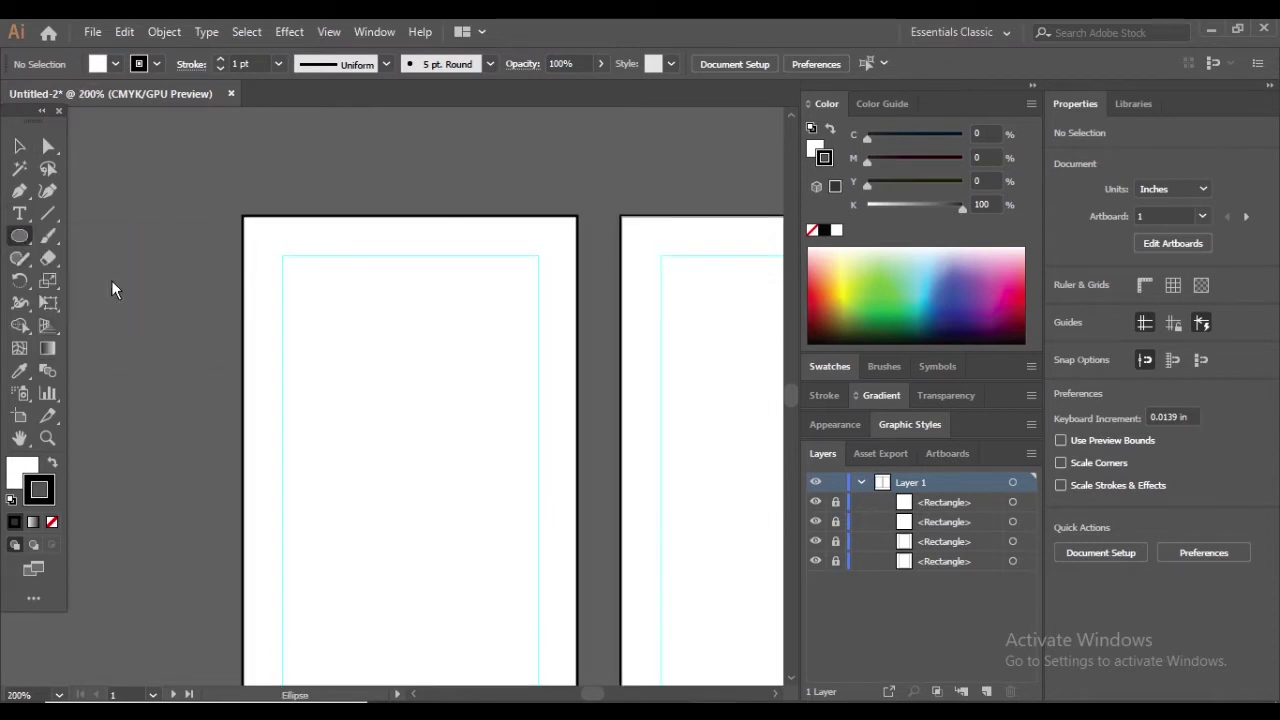
# Draw a large circle over the first artboard and fill it light blue
pyautogui.moveTo(210, 171); pyautogui.dragTo(510, 392)
pyautogui.press('v')
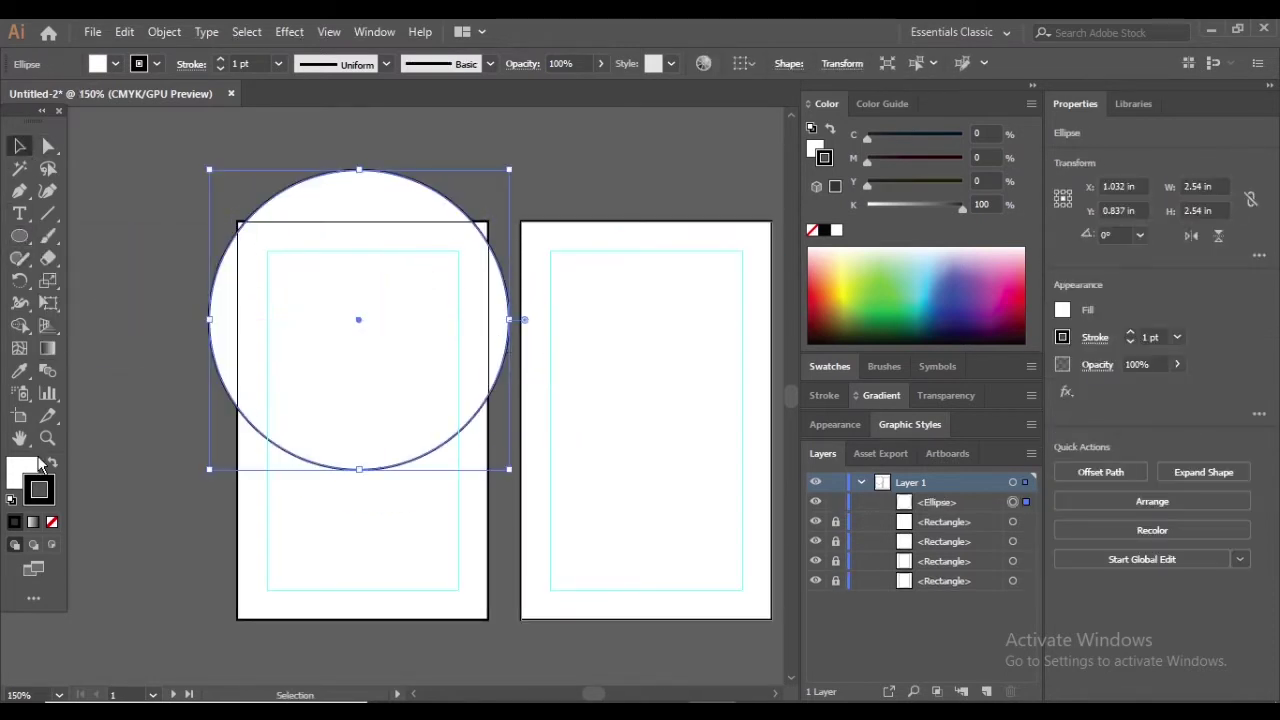
pyautogui.doubleClick(22, 468)
pyautogui.moveTo(868, 422); pyautogui.dragTo(858, 356)
pyautogui.click(743, 298)
pyautogui.click(1032, 260)
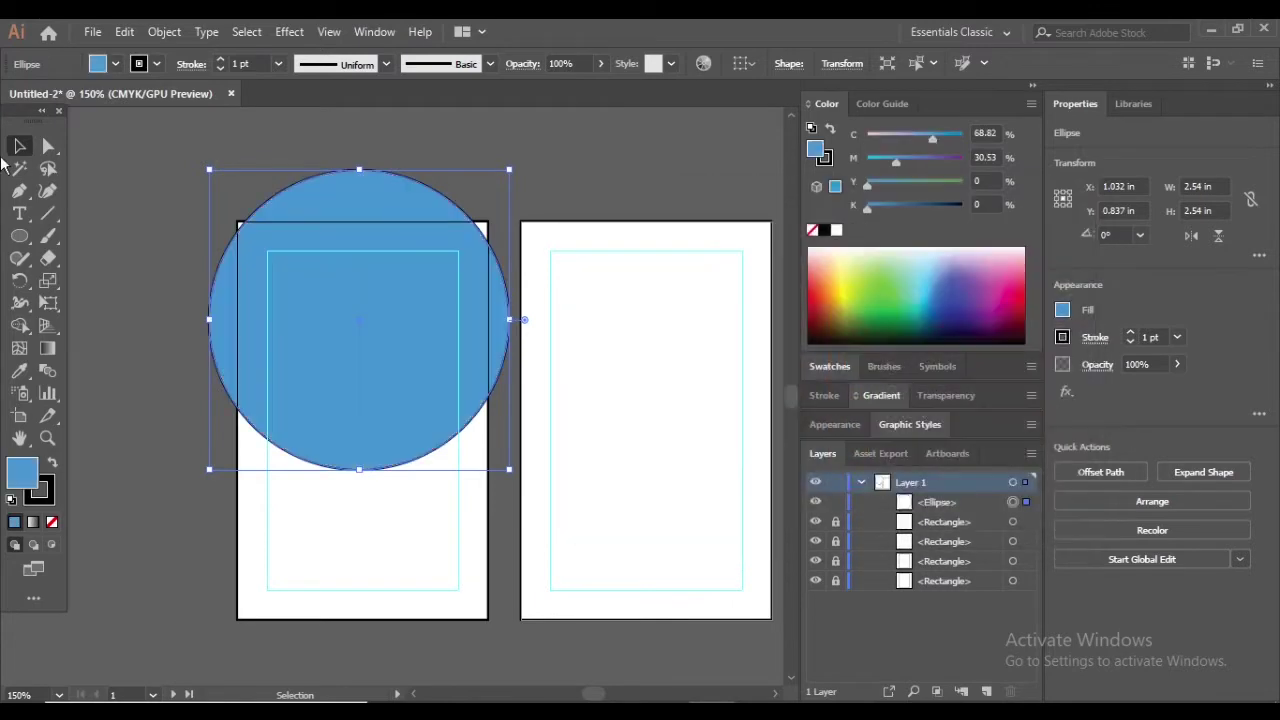
# Move the blue circle so its centre sits on the first artboard's top edge
pyautogui.hotkey('ctrl', 'shift', 'a')
pyautogui.moveTo(363, 245); pyautogui.dragTo(411, 176)
pyautogui.click(586, 166)
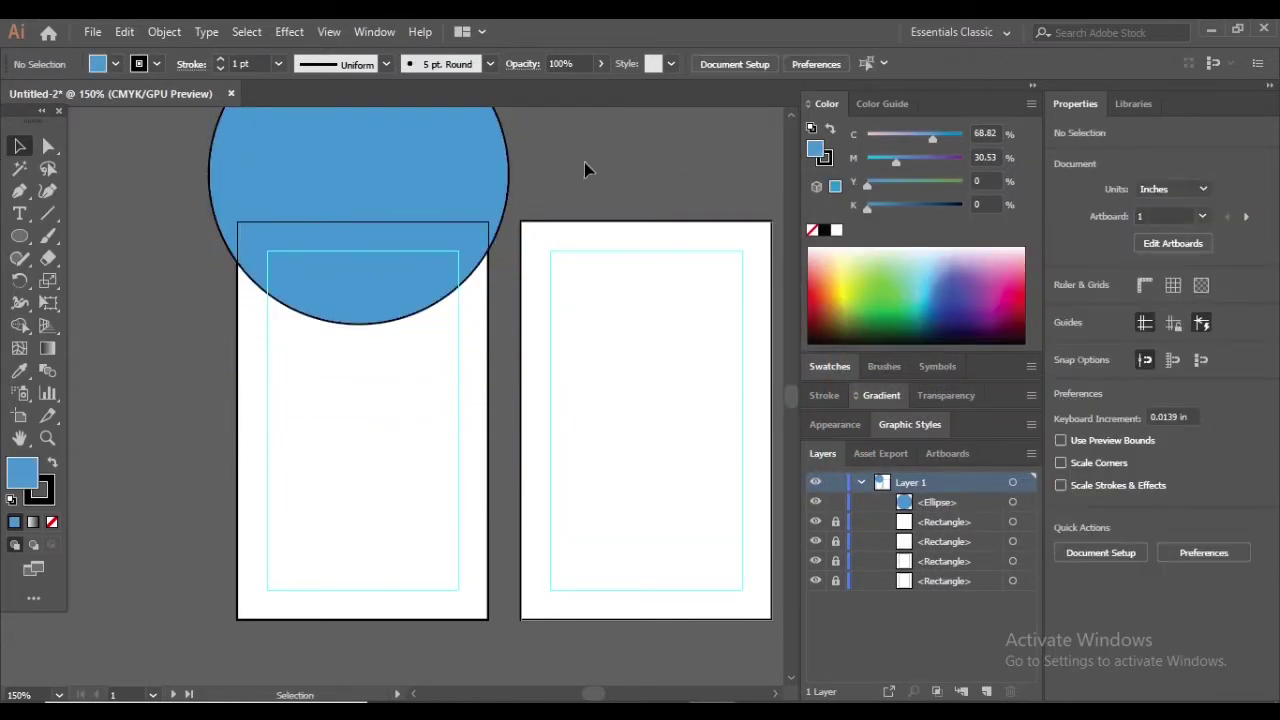
pyautogui.scroll(1, 410, 212)
pyautogui.moveTo(355, 318)
pyautogui.mouseDown()
pyautogui.moveTo(351, 337)
pyautogui.moveTo(359, 322)
pyautogui.mouseUp()
pyautogui.click(643, 186)
pyautogui.scroll(-2, 590, 185)
pyautogui.click(527, 222)
pyautogui.click(115, 63)
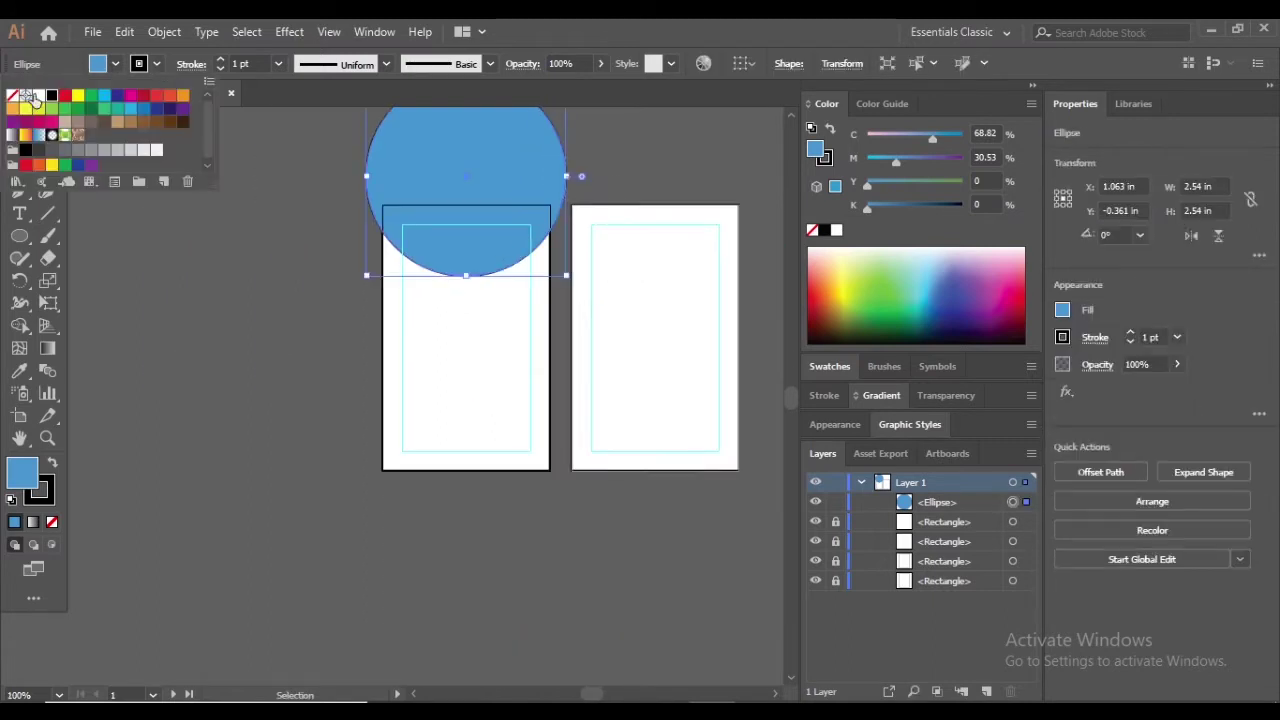
# Set the blue circle's stroke to None and unlock both card rectangles
pyautogui.click(12, 95)
pyautogui.click(396, 393)
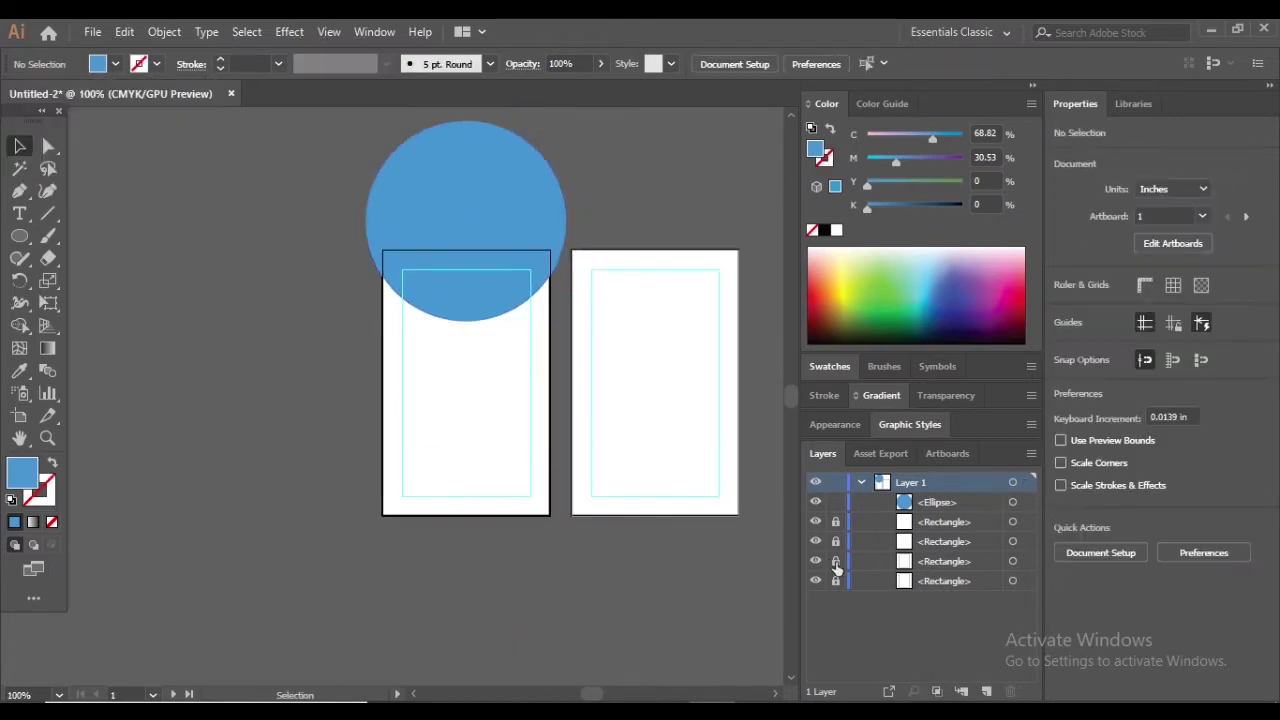
pyautogui.click(835, 541)
pyautogui.click(835, 522)
pyautogui.click(429, 437)
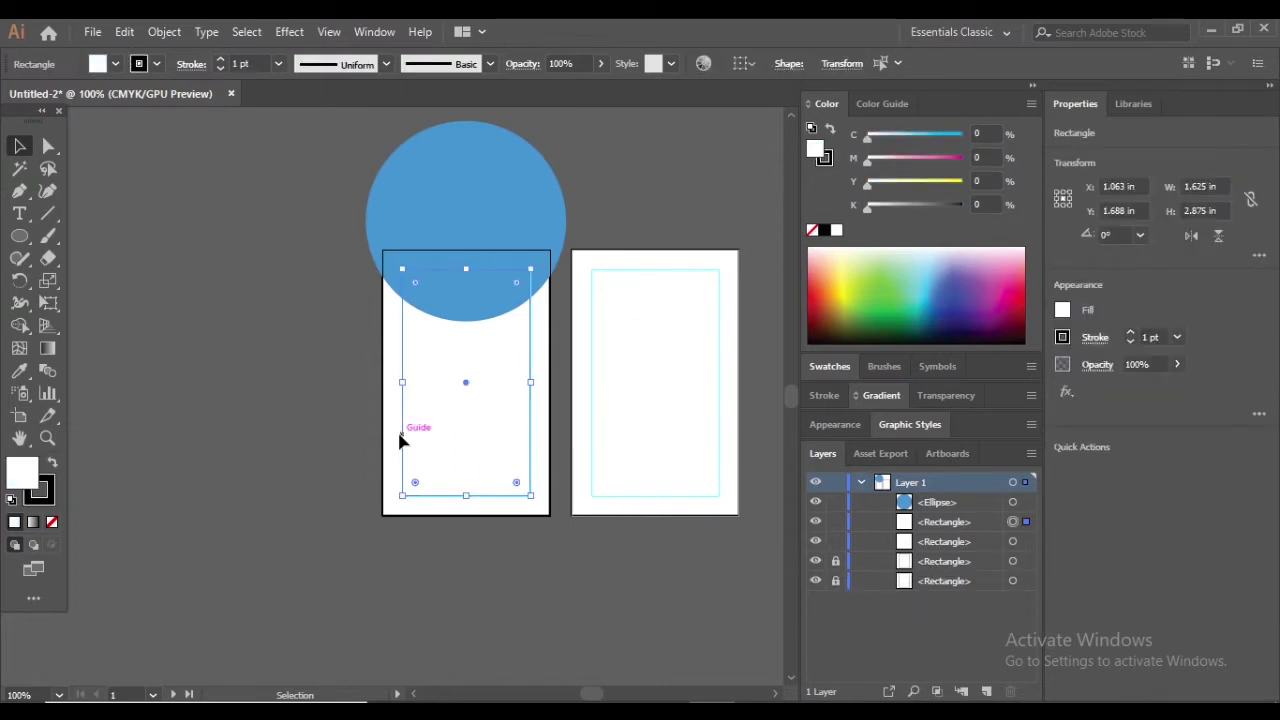
pyautogui.click(399, 440)
pyautogui.click(156, 63)
pyautogui.click(11, 96)
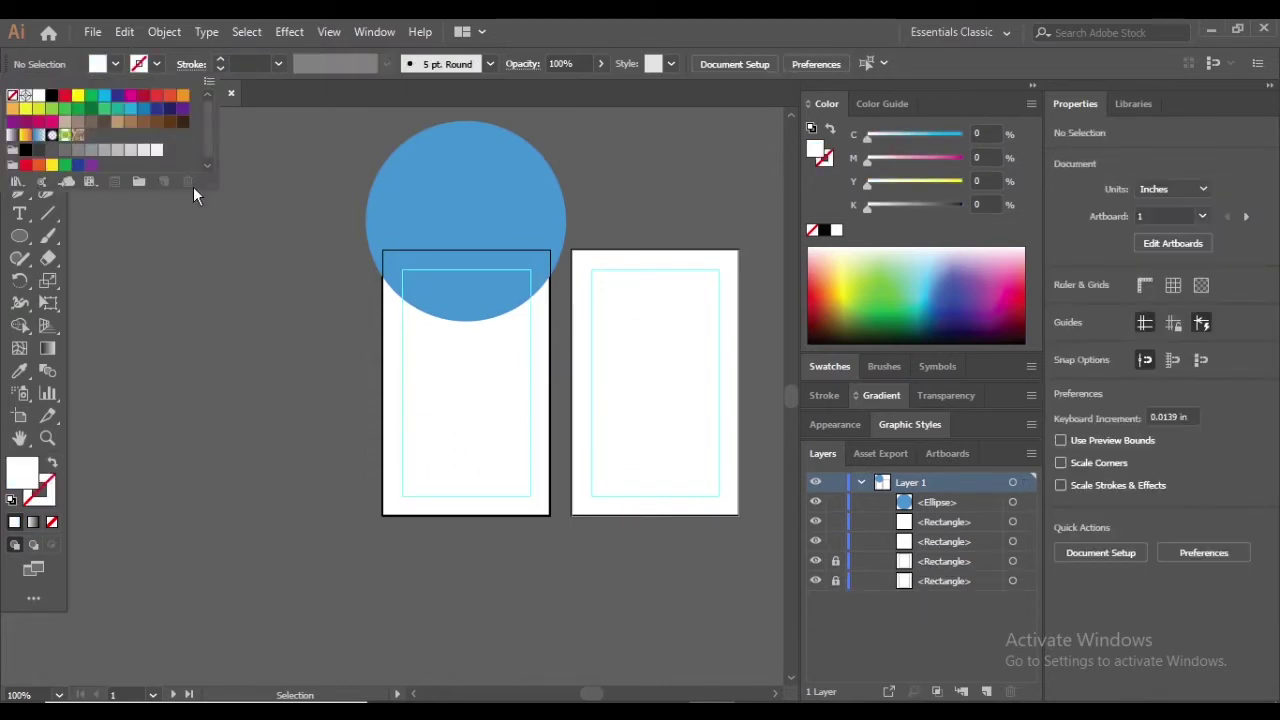
# Remove the black outlines from the left and right card rectangles
pyautogui.click(969, 522)
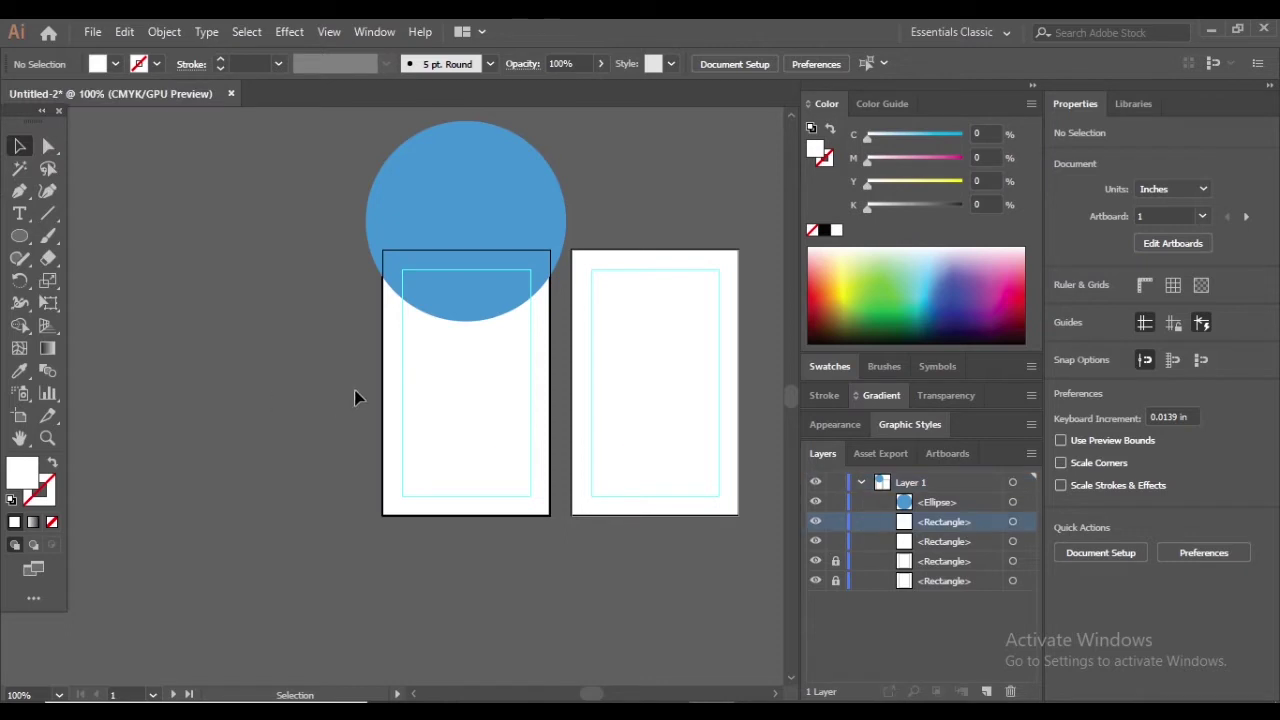
pyautogui.click(398, 412)
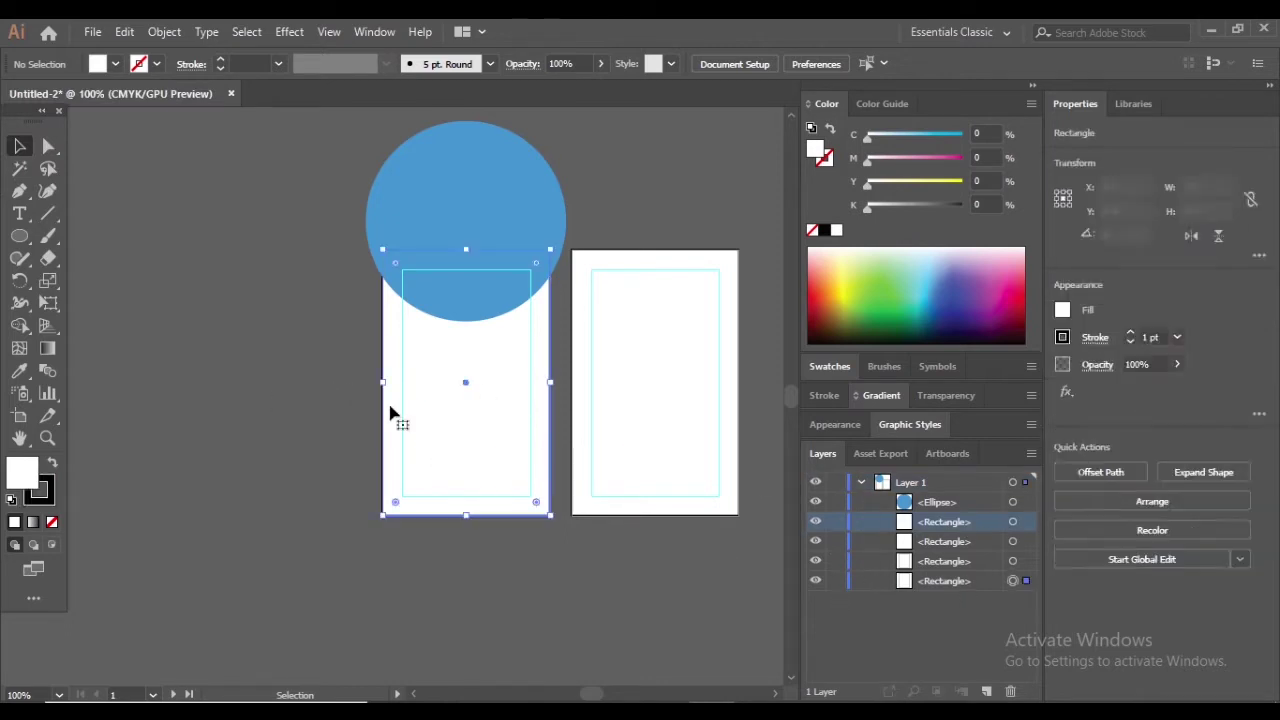
pyautogui.click(156, 63)
pyautogui.click(11, 96)
pyautogui.click(675, 357)
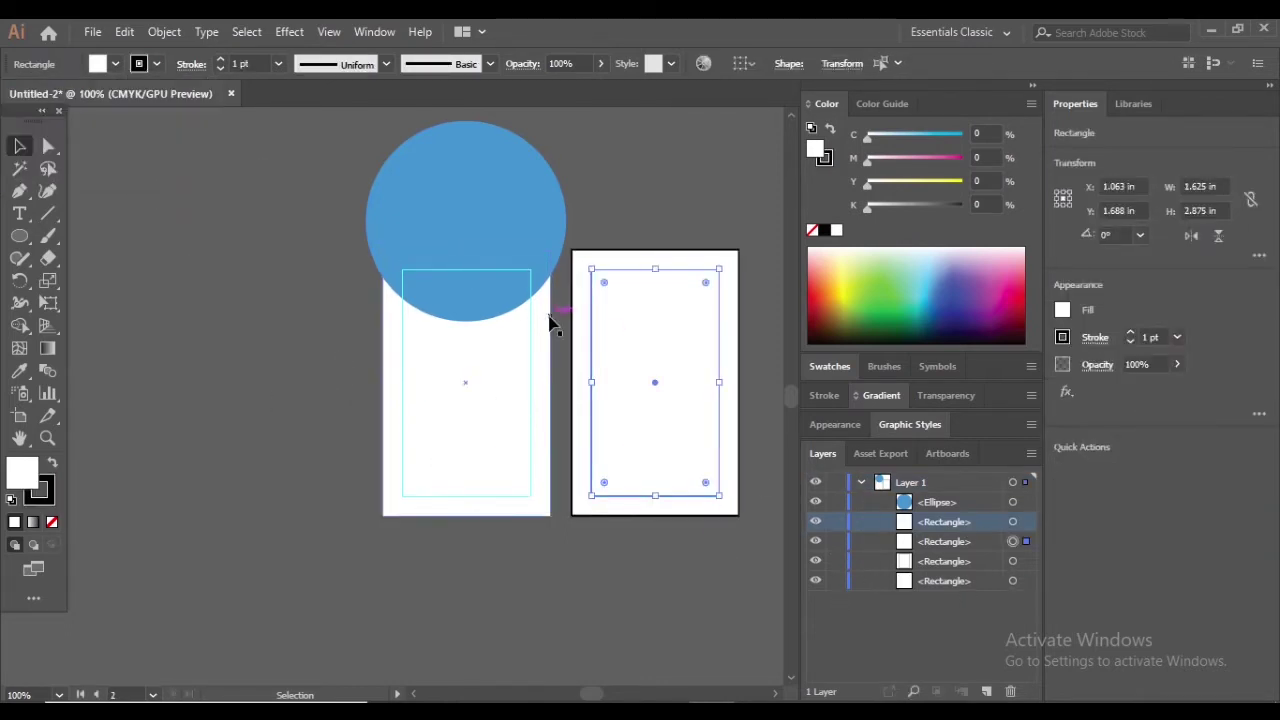
pyautogui.click(156, 63)
pyautogui.click(13, 98)
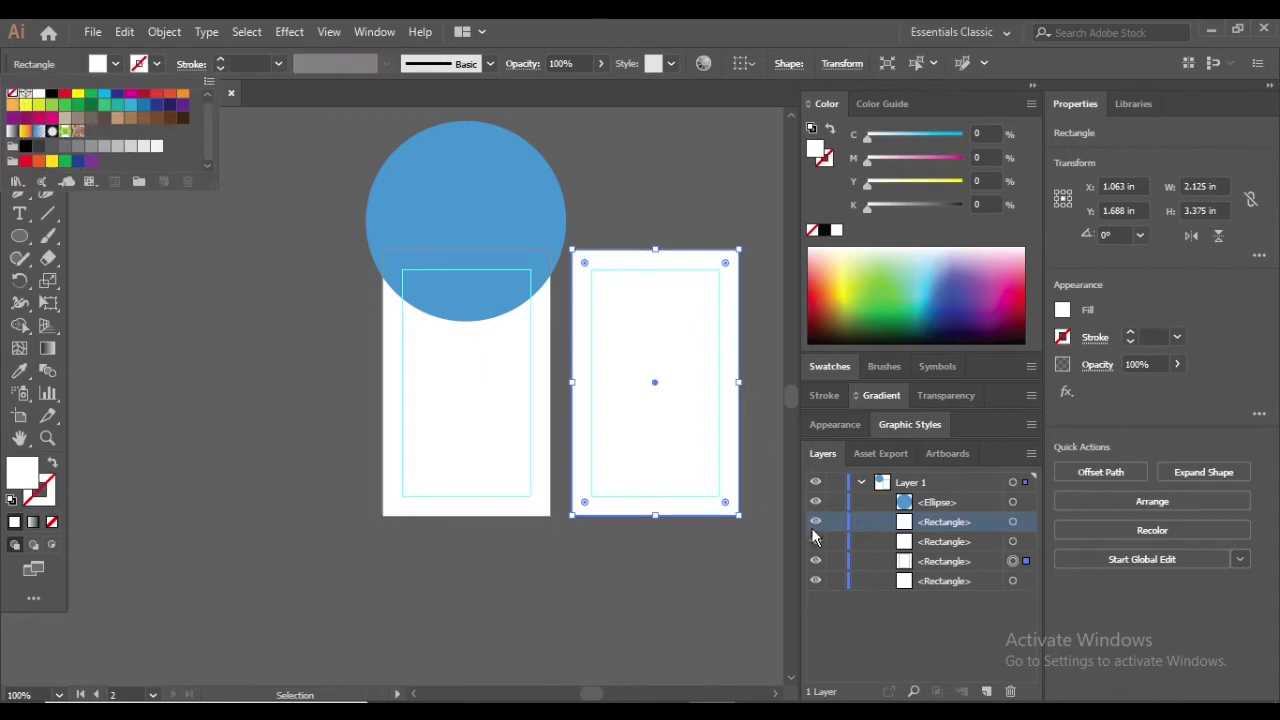
# Lock both card rectangles again and check the blue circle on the first card
pyautogui.click(836, 561)
pyautogui.click(836, 581)
pyautogui.click(443, 414)
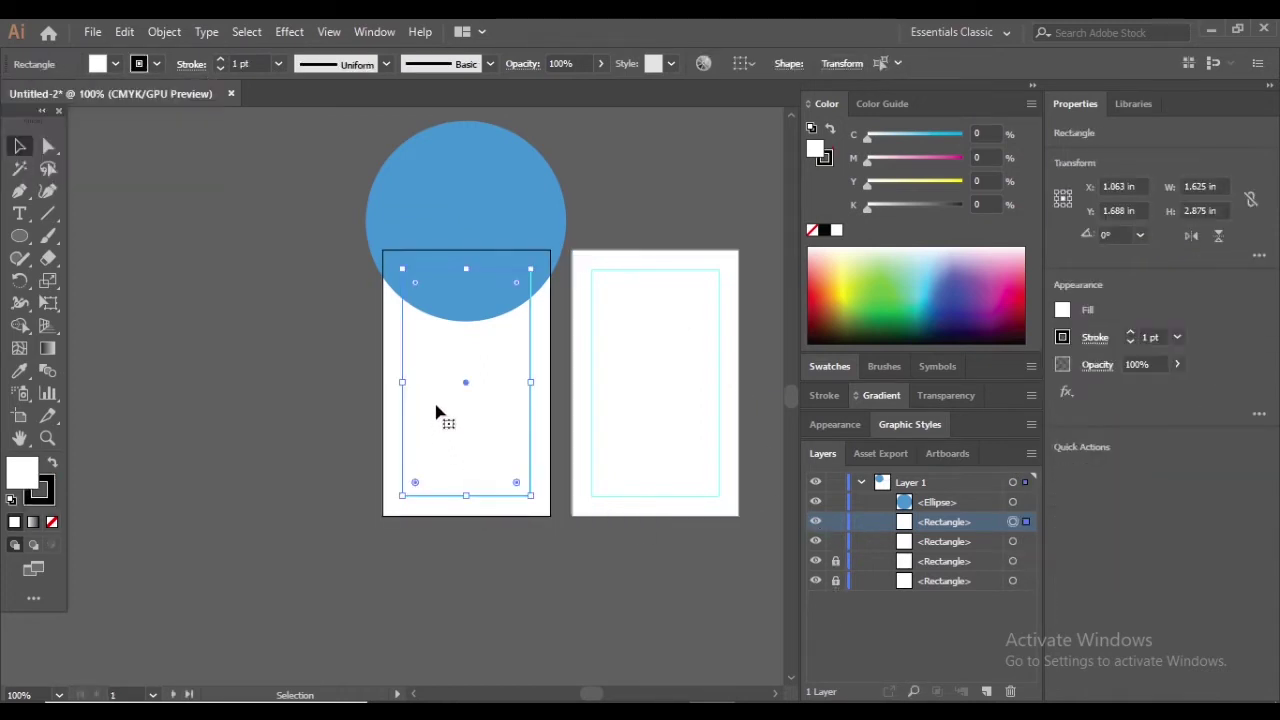
pyautogui.hotkey('ctrl', '+')
pyautogui.hotkey('ctrl', '+')
pyautogui.click(237, 334)
pyautogui.scroll(2, 476, 246)
pyautogui.click(476, 246)
pyautogui.click(257, 249)
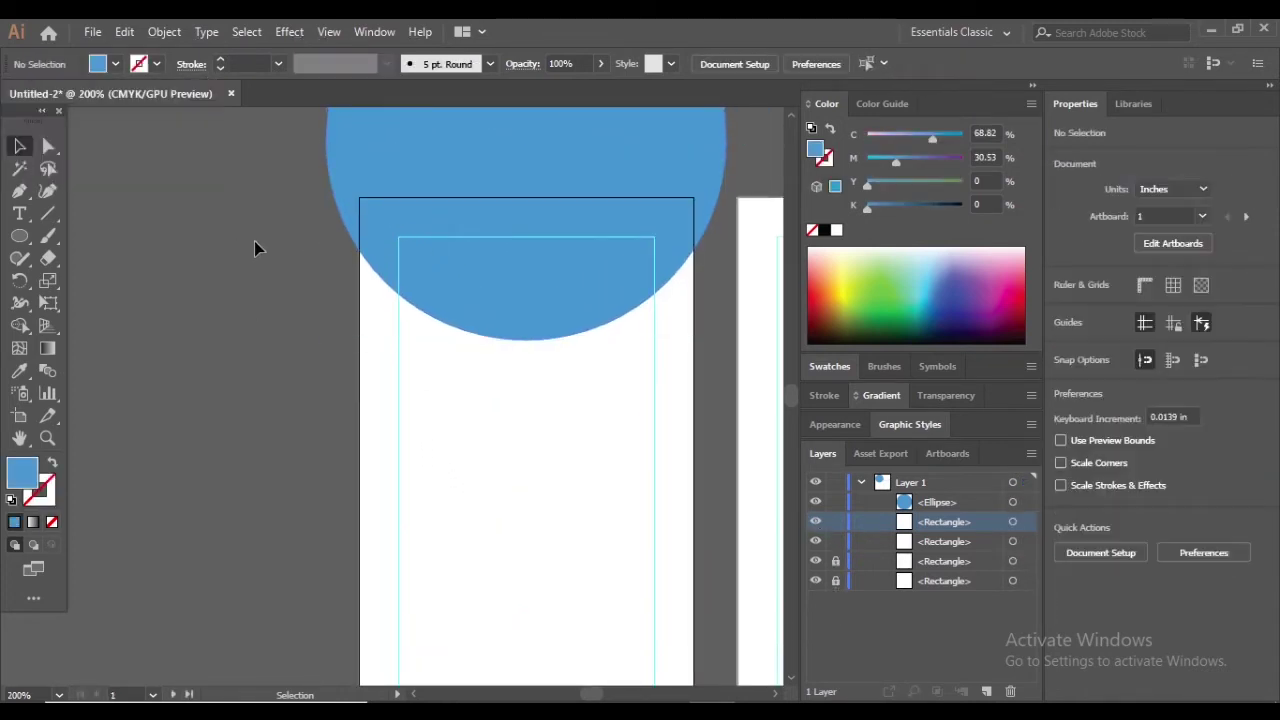
pyautogui.hotkey('ctrl', '-')
pyautogui.hotkey('ctrl', '-')
pyautogui.click(423, 194)
pyautogui.hotkey('ctrl', 'shift', 'a')
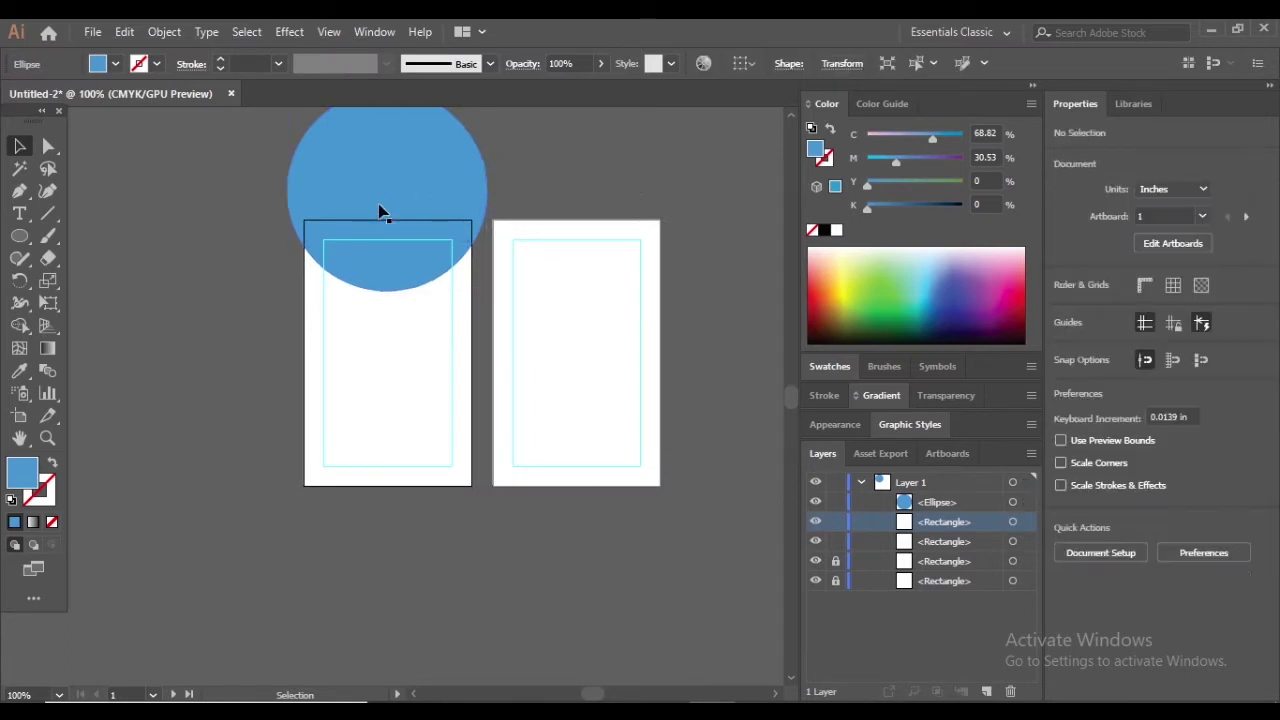
pyautogui.hotkey('ctrl', '+')
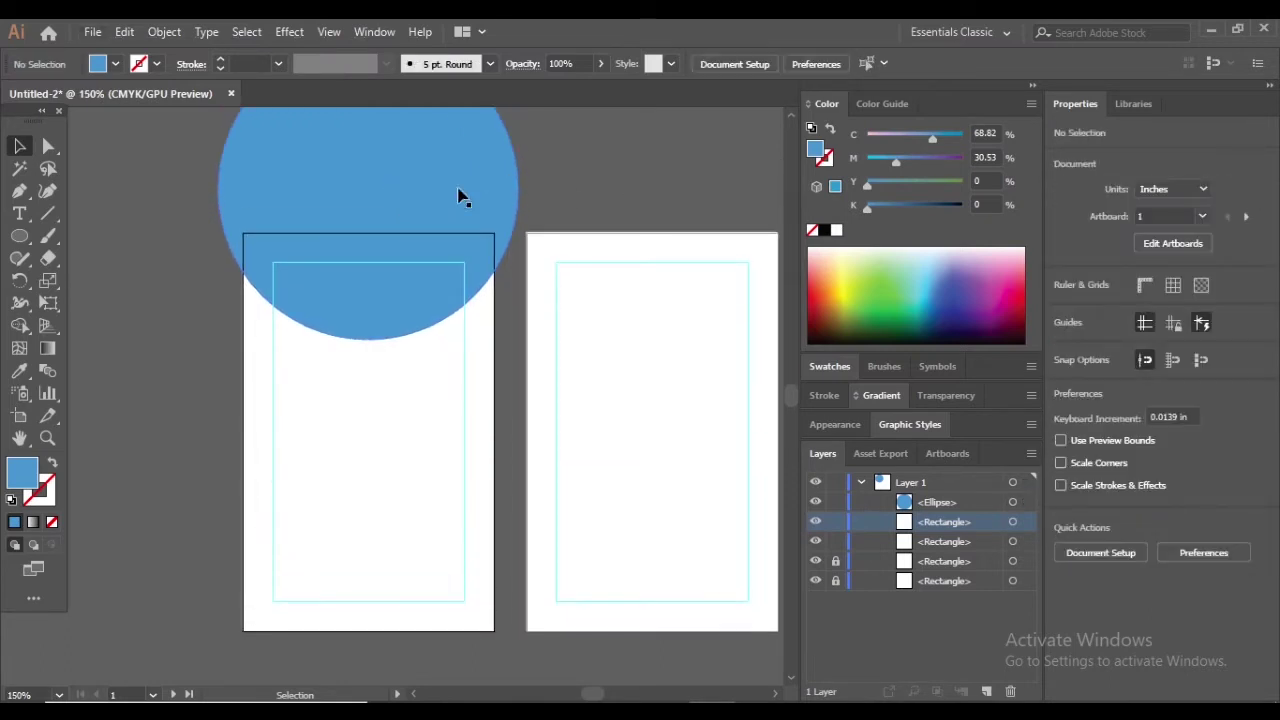
# Duplicate the blue circle downward, enlarge the copy to 3.167 in, and lower it slightly
pyautogui.moveTo(458, 195); pyautogui.dragTo(419, 487)
pyautogui.scroll(-2, 453, 425)
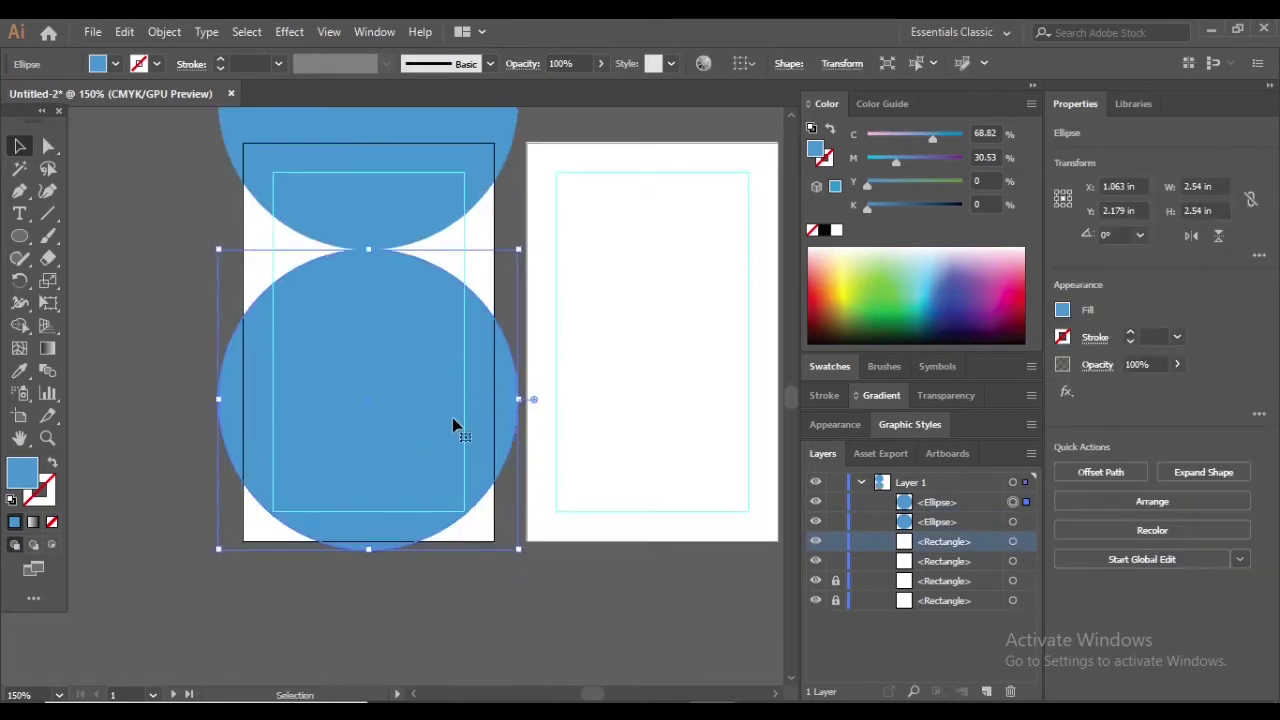
pyautogui.moveTo(369, 551); pyautogui.dragTo(355, 622)
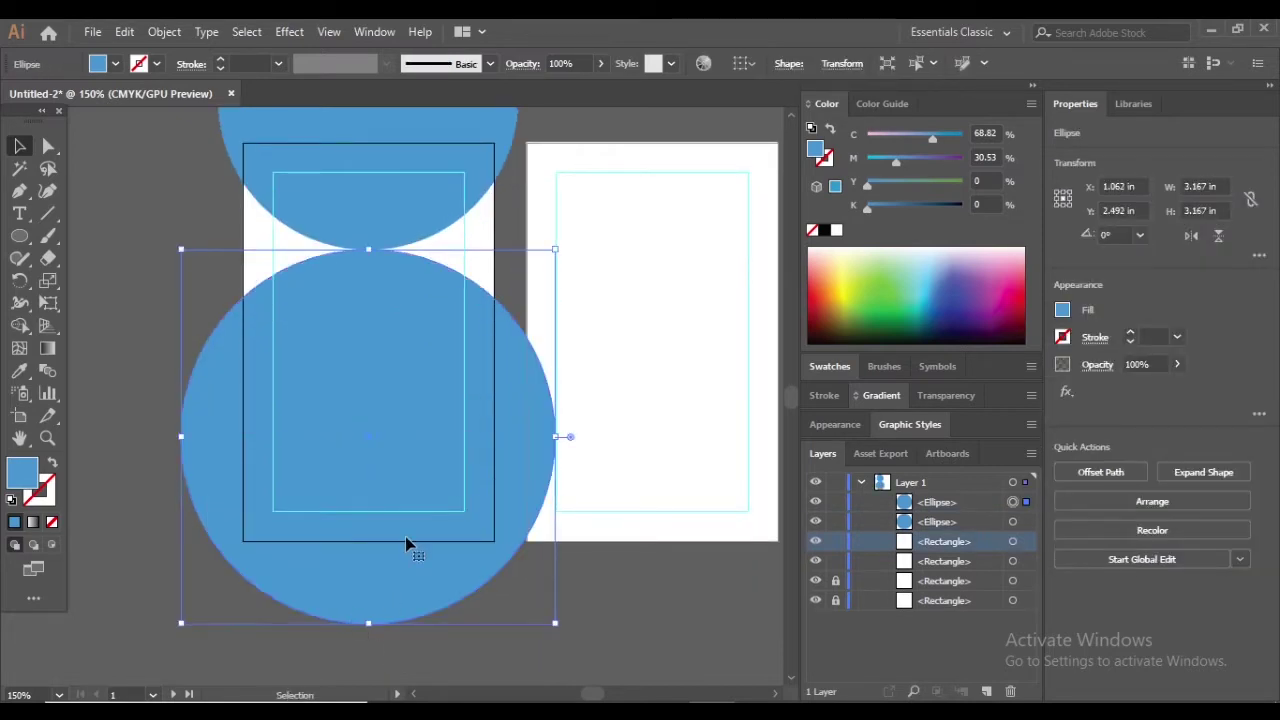
pyautogui.click(585, 563)
pyautogui.hotkey('ctrl', '=')
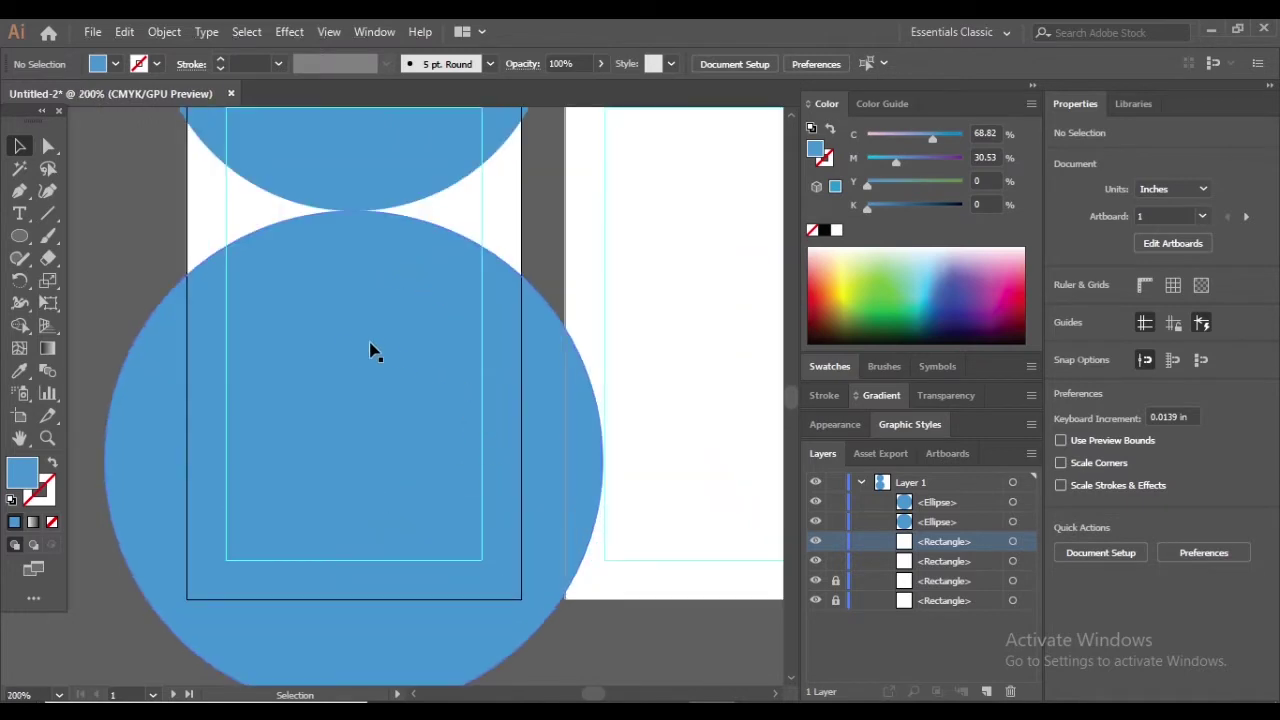
pyautogui.moveTo(370, 343); pyautogui.dragTo(369, 346)
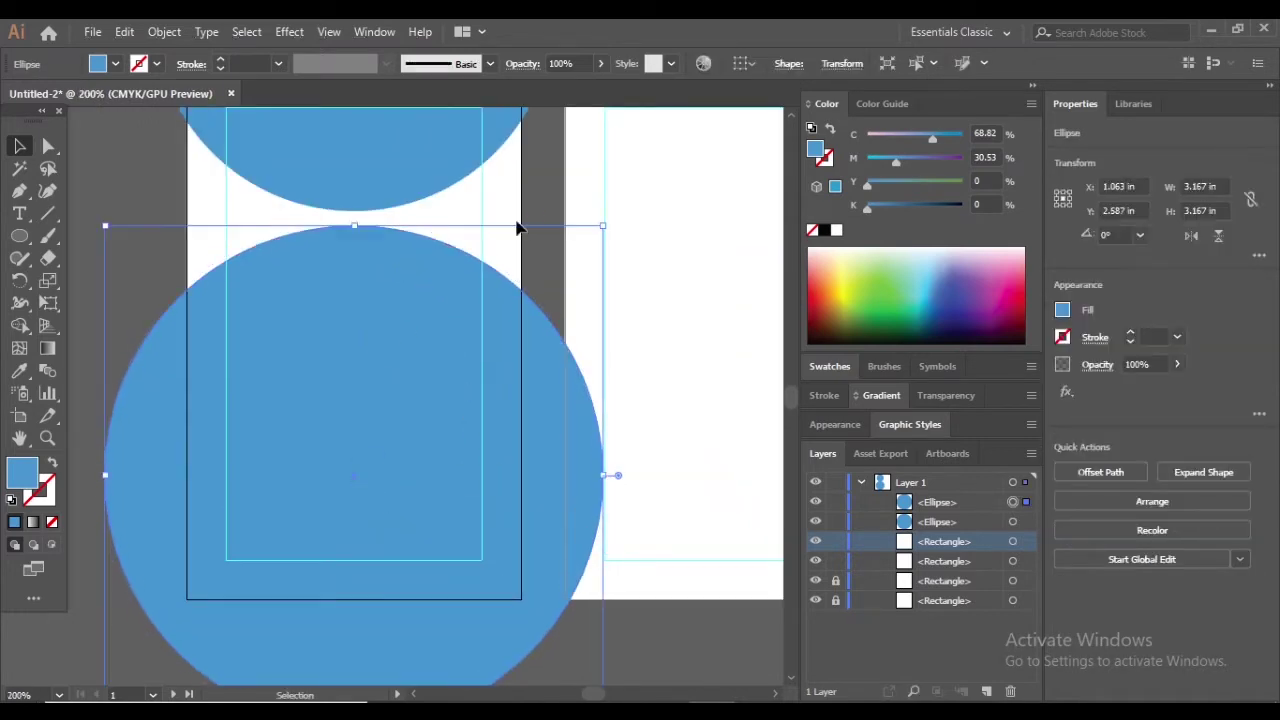
pyautogui.click(331, 211)
pyautogui.hotkey('ctrl', '-')
pyautogui.click(343, 395)
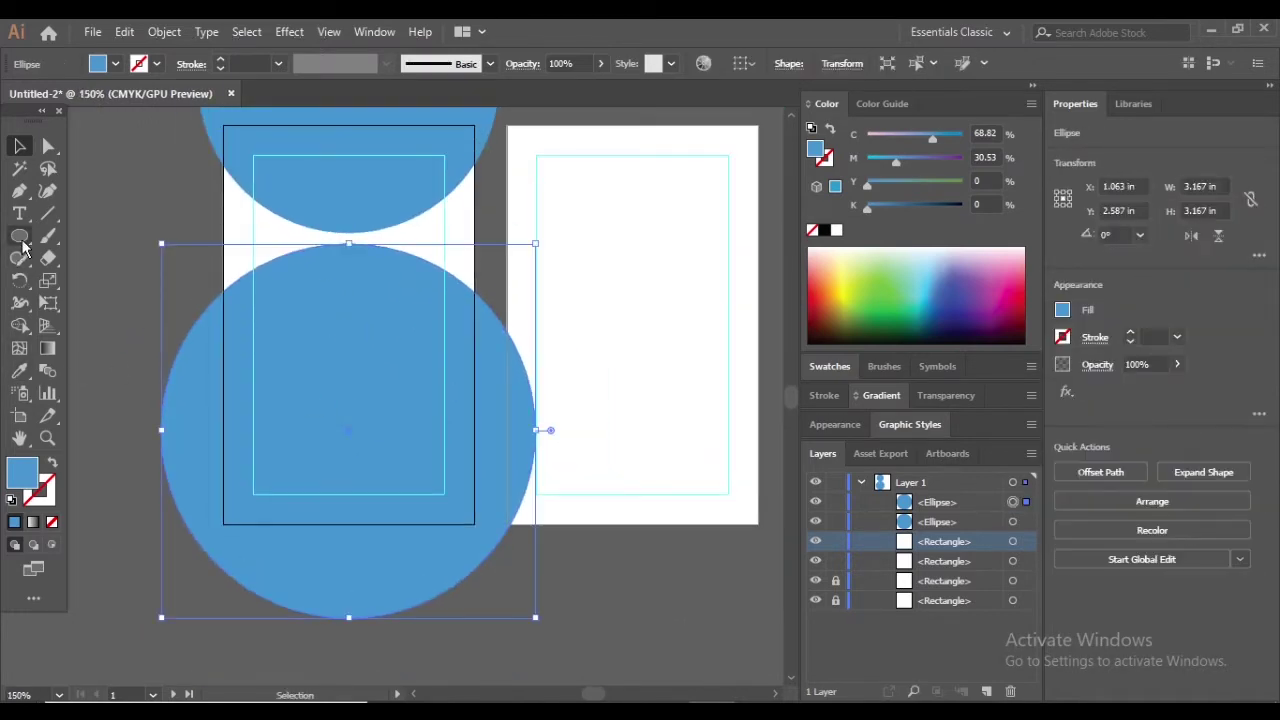
# Fill the lower circle with pure white
pyautogui.doubleClick(22, 475)
pyautogui.click(590, 254)
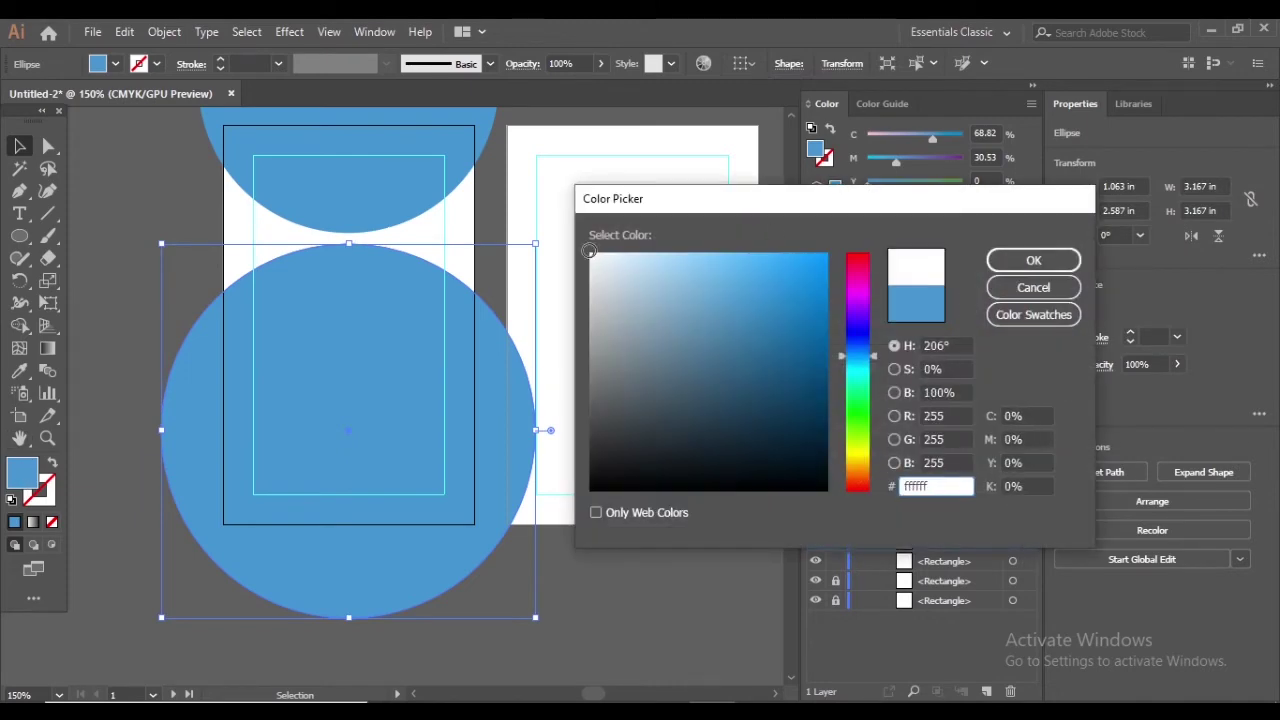
pyautogui.click(1033, 260)
pyautogui.click(426, 251)
pyautogui.hotkey('ctrl', '+')
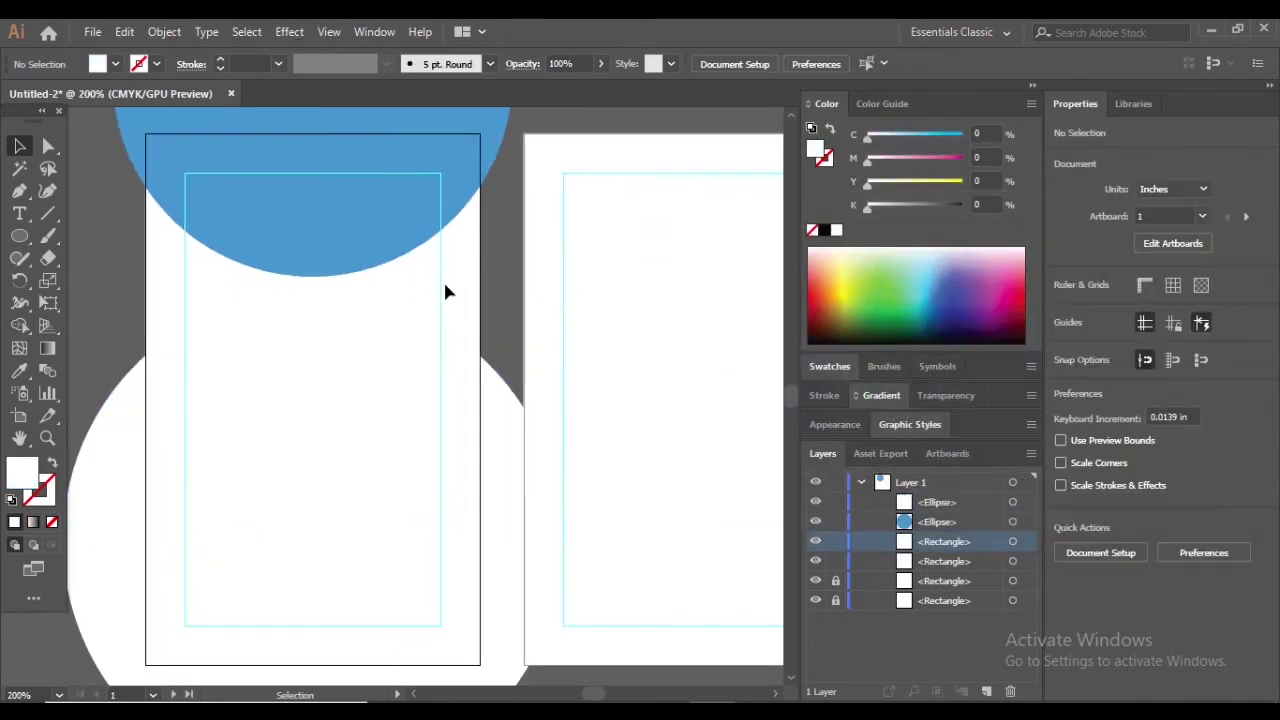
# Give the front card's background rectangle a dark navy fill
pyautogui.doubleClick(27, 485)
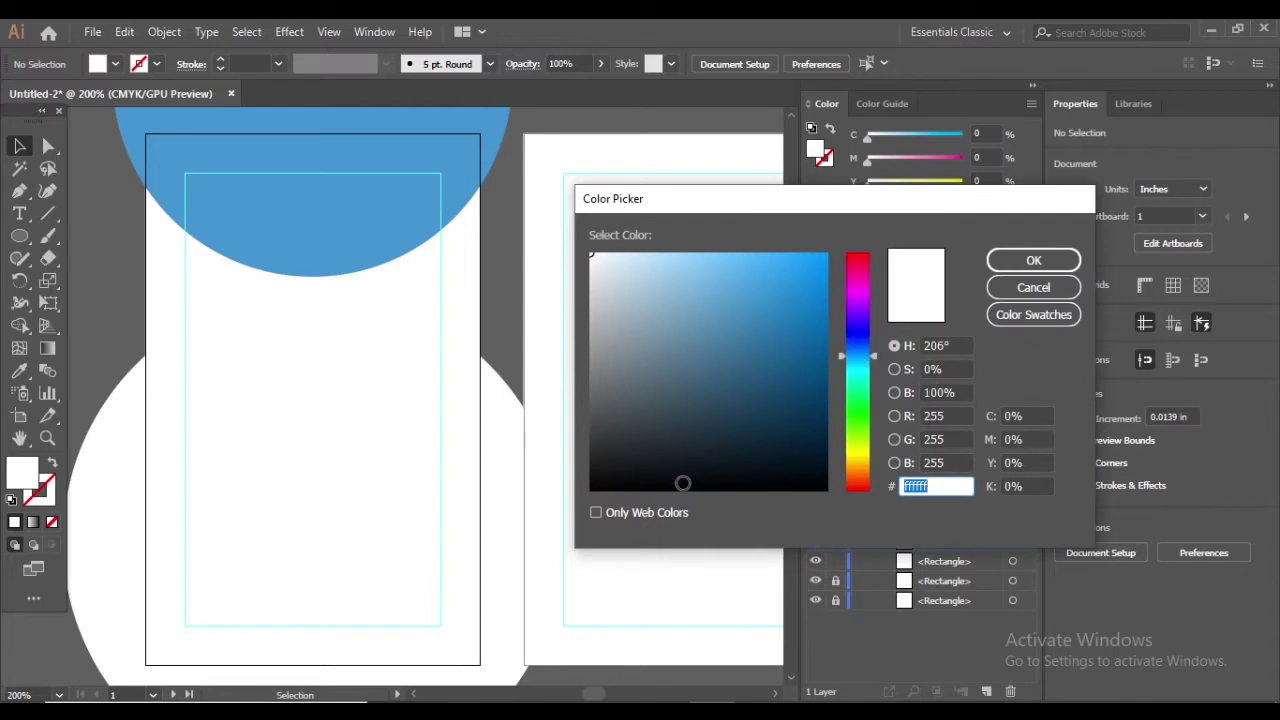
pyautogui.click(815, 465)
pyautogui.click(1002, 262)
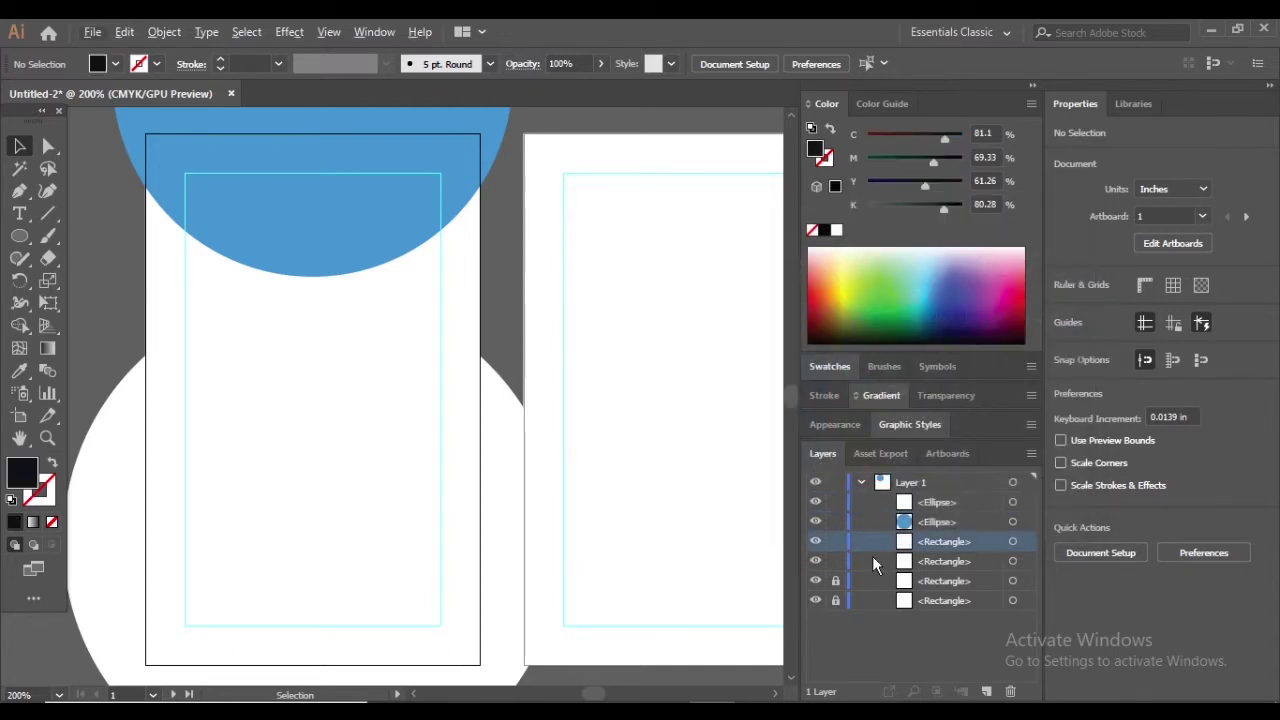
pyautogui.click(449, 252)
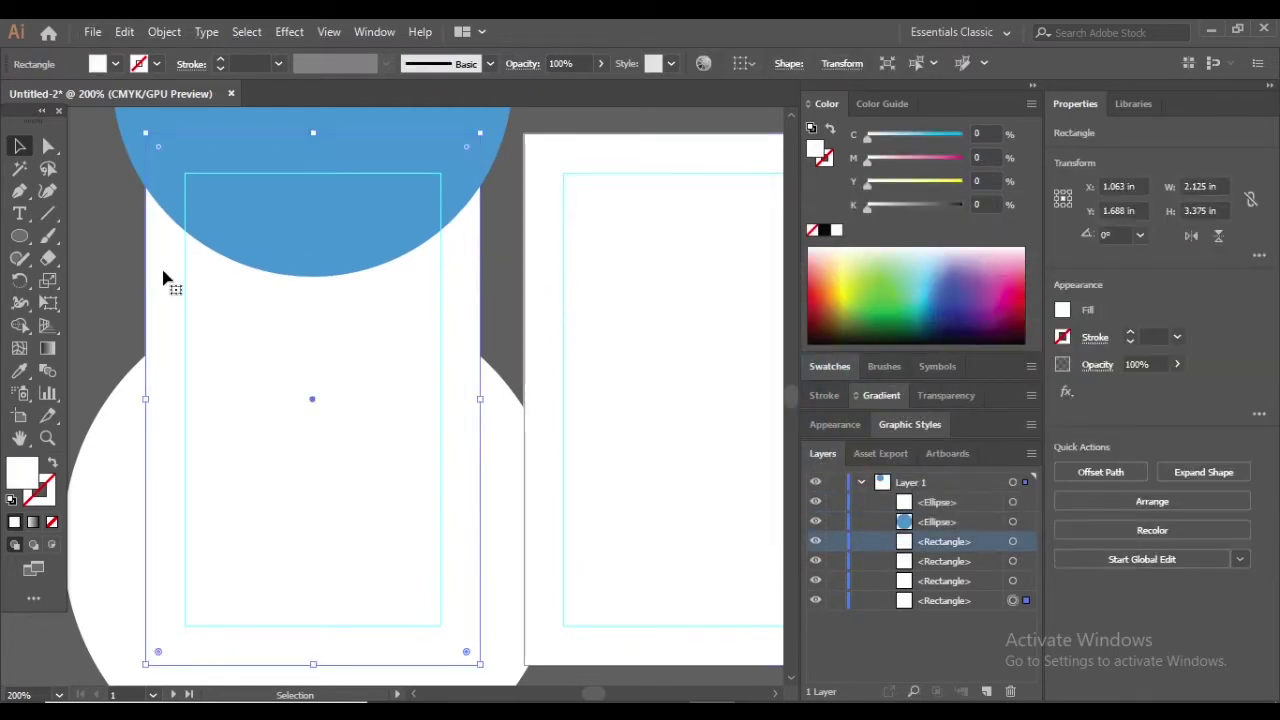
pyautogui.doubleClick(22, 474)
pyautogui.click(858, 350)
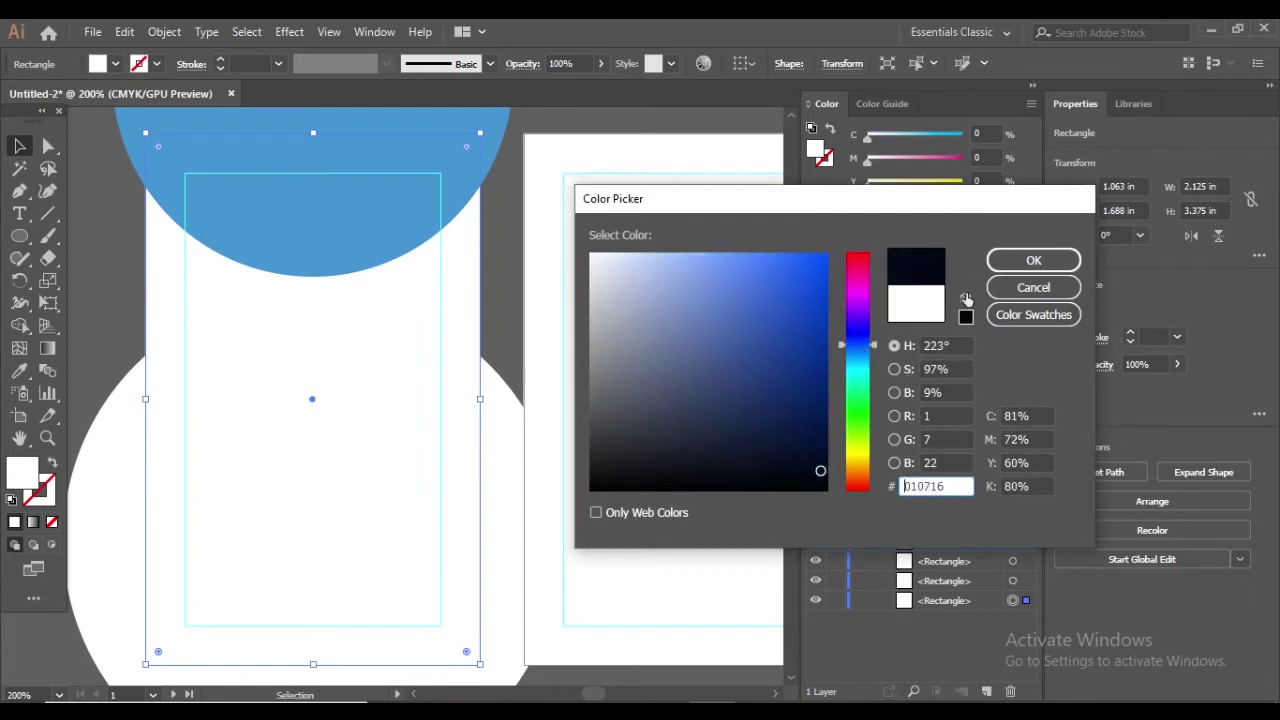
pyautogui.click(1005, 262)
pyautogui.doubleClick(30, 479)
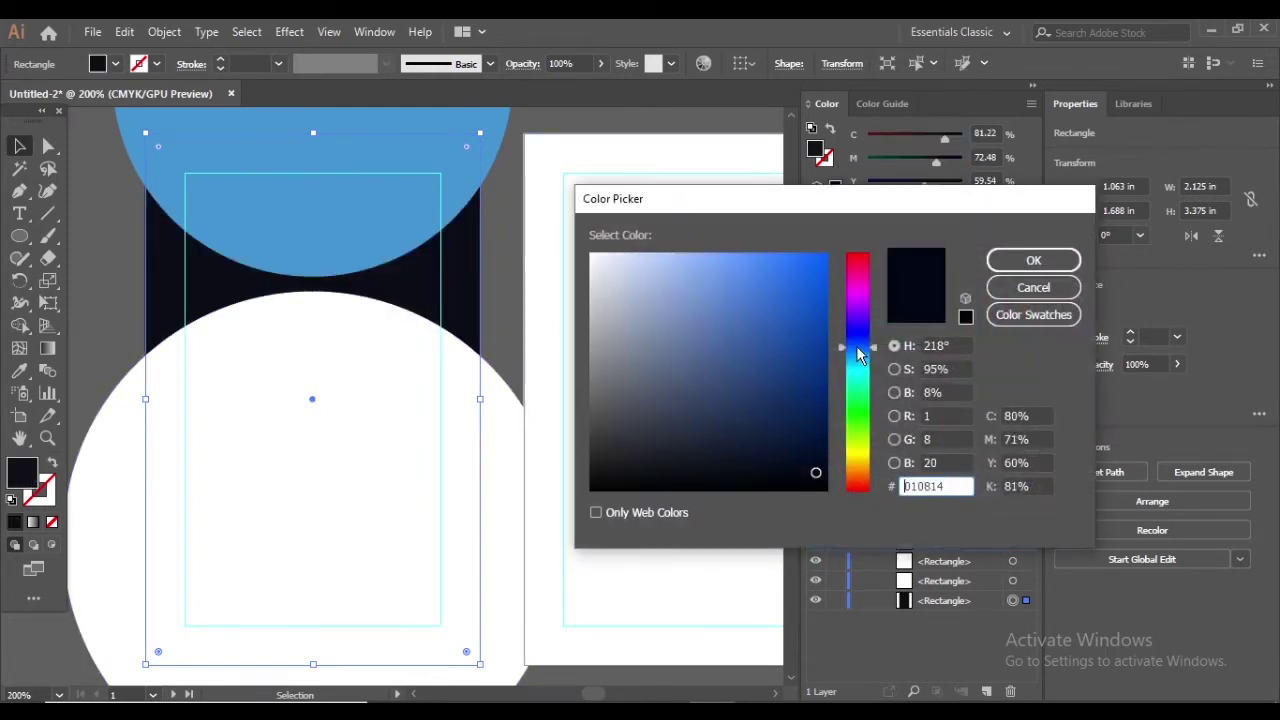
pyautogui.click(817, 427)
pyautogui.click(1033, 260)
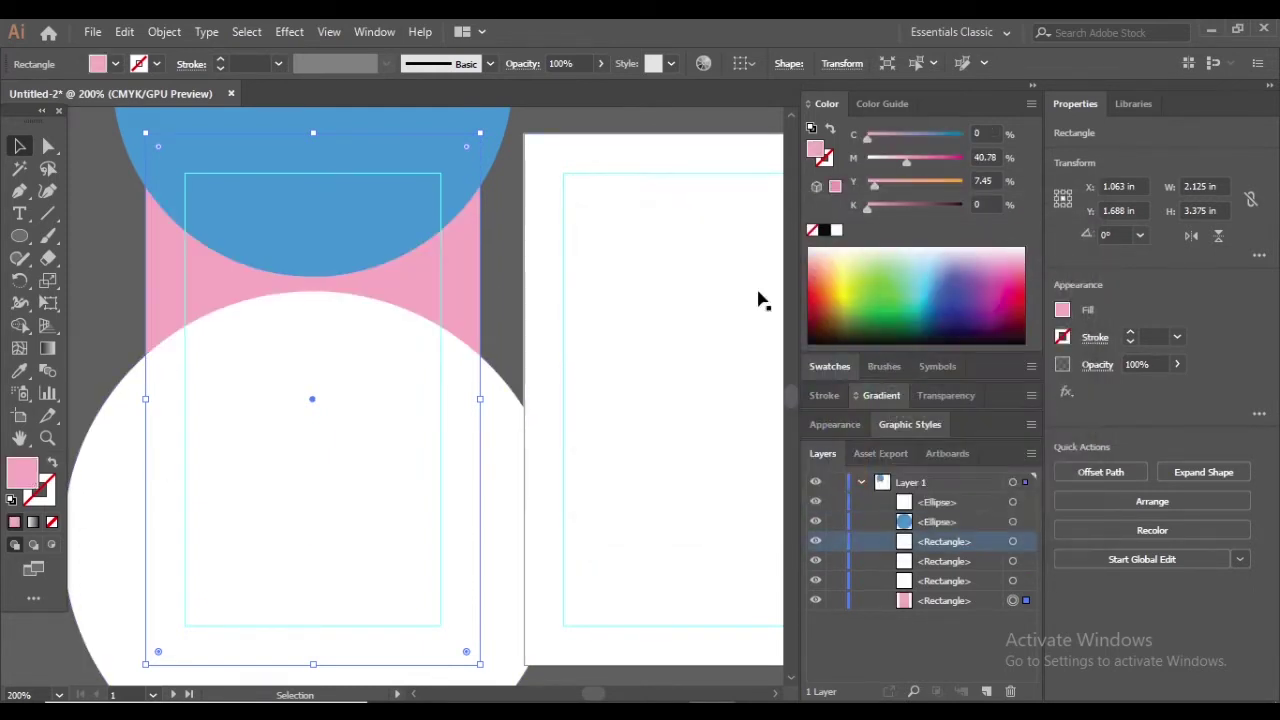
# Undo the stray pink fill and reapply a fine-tuned navy to the background rectangle
pyautogui.hotkey('ctrl', 'z')
pyautogui.click(177, 366)
pyautogui.doubleClick(22, 472)
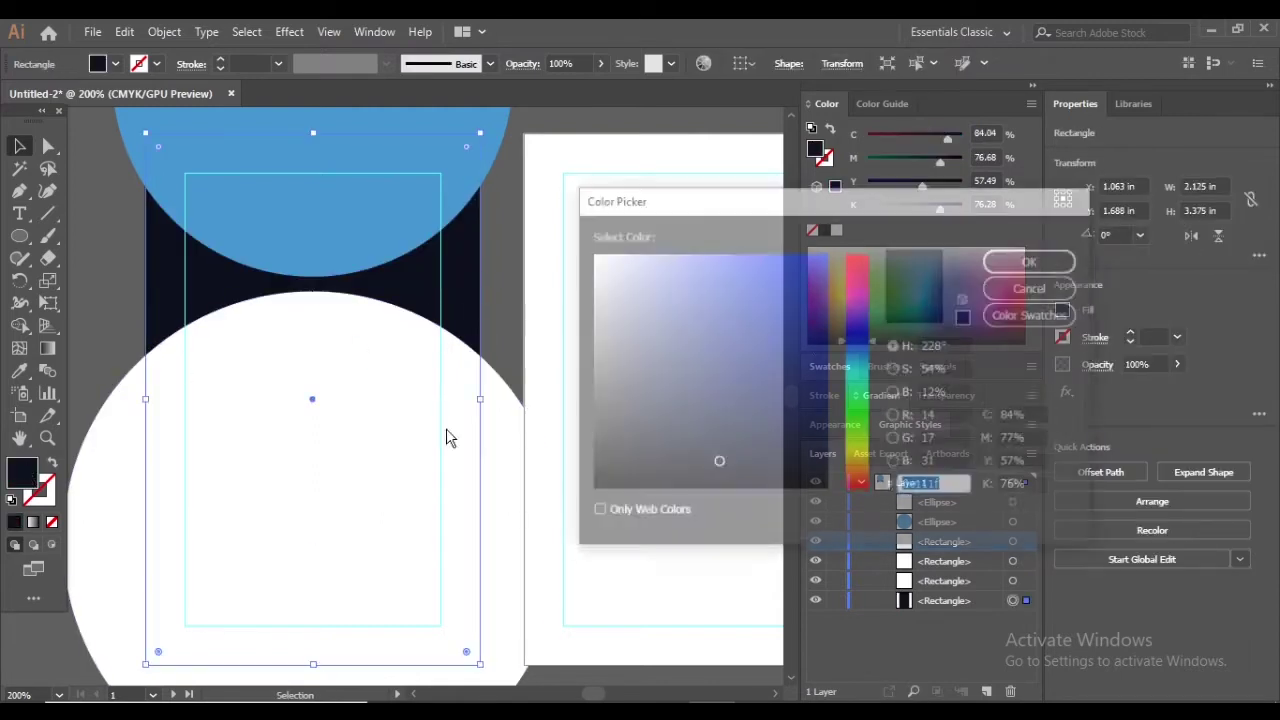
pyautogui.click(866, 347)
pyautogui.click(1033, 260)
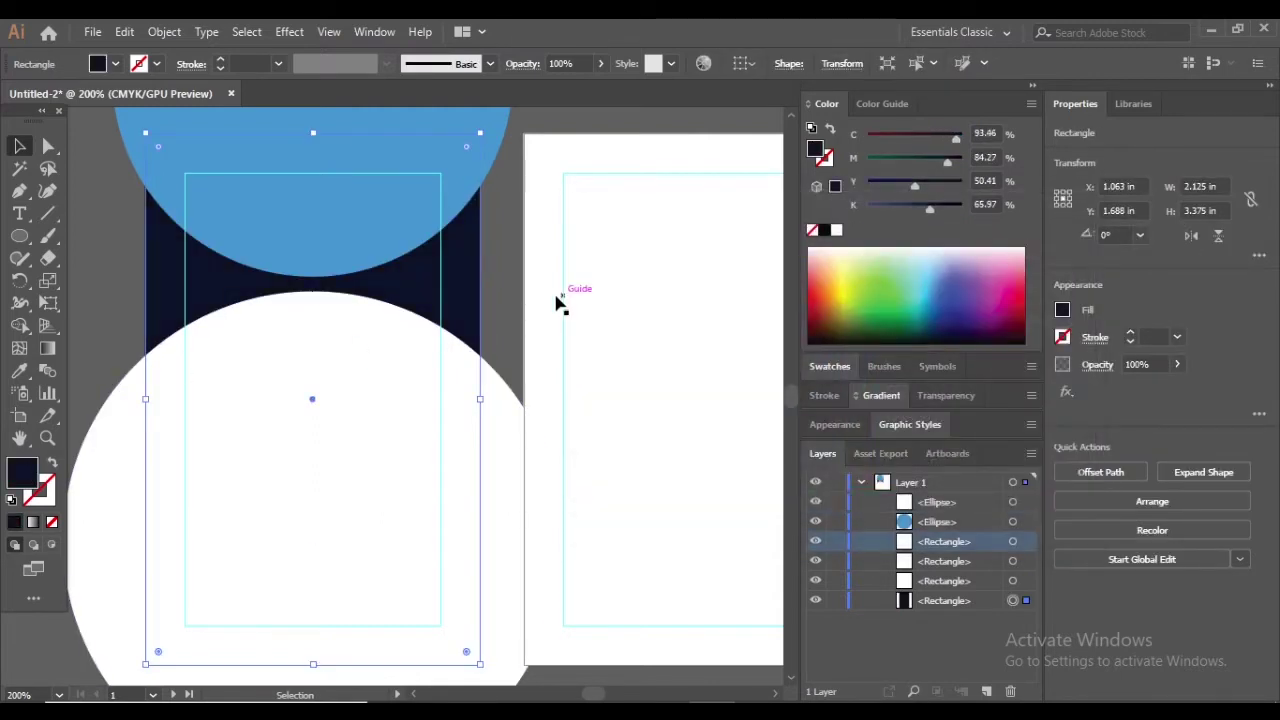
pyautogui.click(554, 300)
pyautogui.hotkey('ctrl', '-')
pyautogui.hotkey('ctrl', '-')
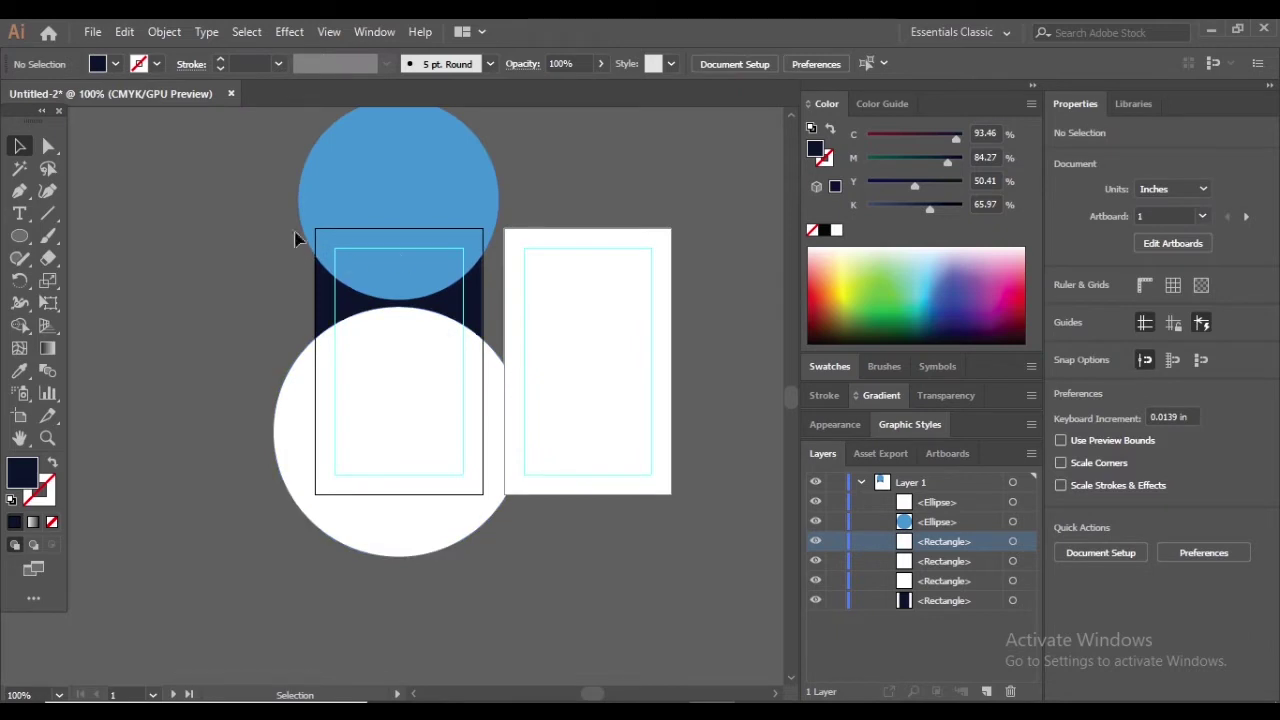
# Nudge the white circle up and draw a rectangle matching the front card's size
pyautogui.hotkey('ctrl', '+')
pyautogui.moveTo(420, 437); pyautogui.dragTo(424, 432)
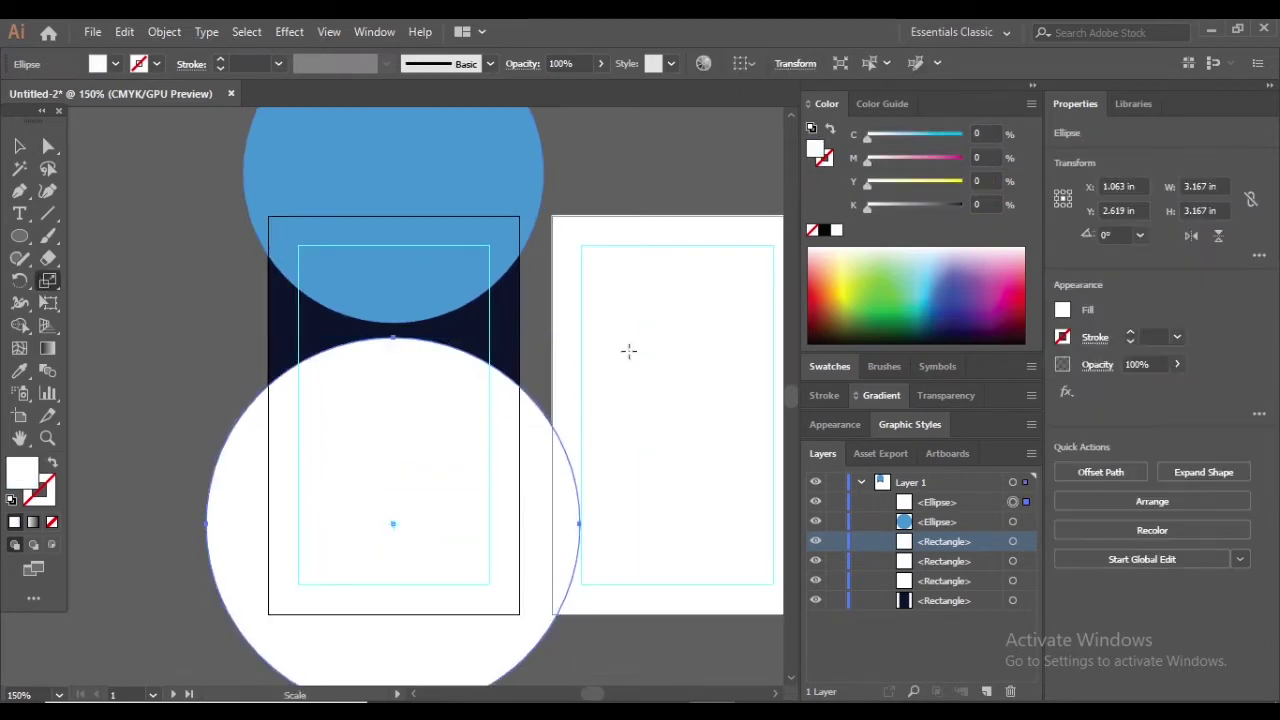
pyautogui.scroll(1, 629, 349)
pyautogui.press('m')
pyautogui.moveTo(271, 237)
pyautogui.mouseDown()
pyautogui.moveTo(414, 417)
pyautogui.moveTo(250, 210)
pyautogui.moveTo(520, 636)
pyautogui.moveTo(543, 636)
pyautogui.moveTo(519, 636)
pyautogui.mouseUp()
pyautogui.click(19, 146)
pyautogui.click(157, 157)
pyautogui.scroll(-1, 157, 157)
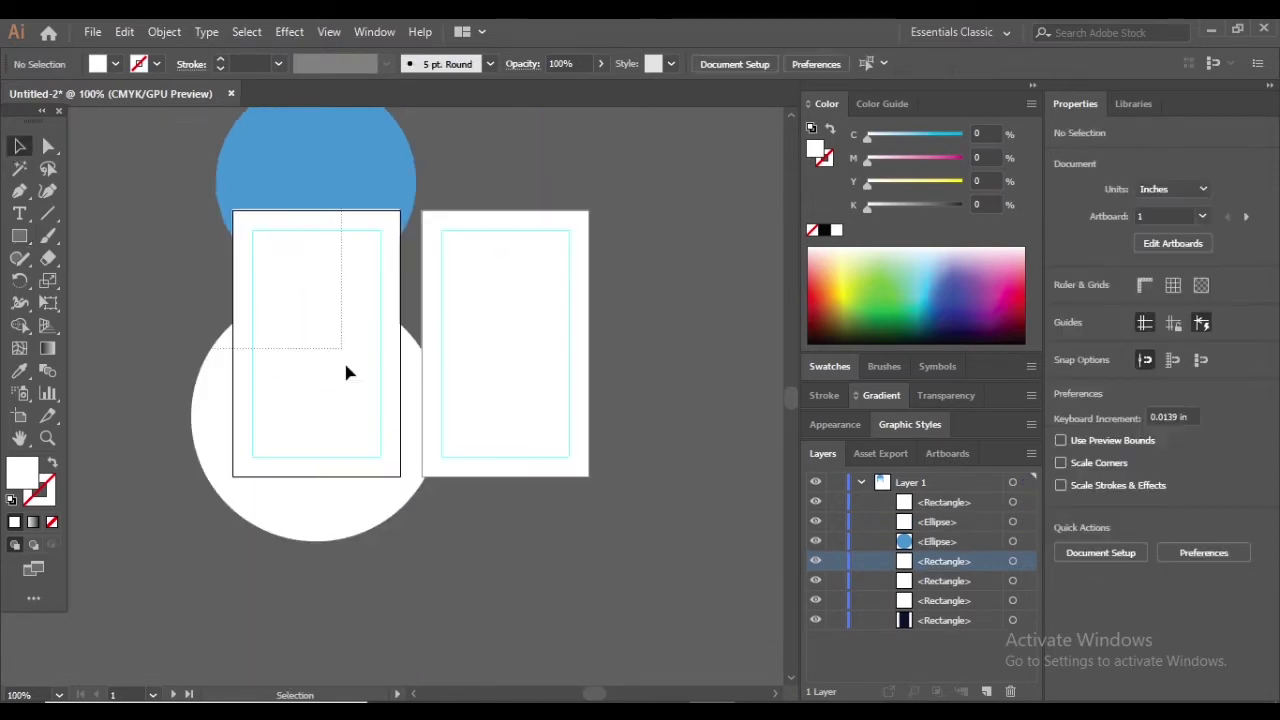
# Clip the circles and navy background to the card-sized rectangle with a clipping mask
pyautogui.moveTo(396, 542); pyautogui.dragTo(330, 220)
pyautogui.rightClick(380, 414)
pyautogui.click(551, 272)
pyautogui.scroll(1, 340, 225)
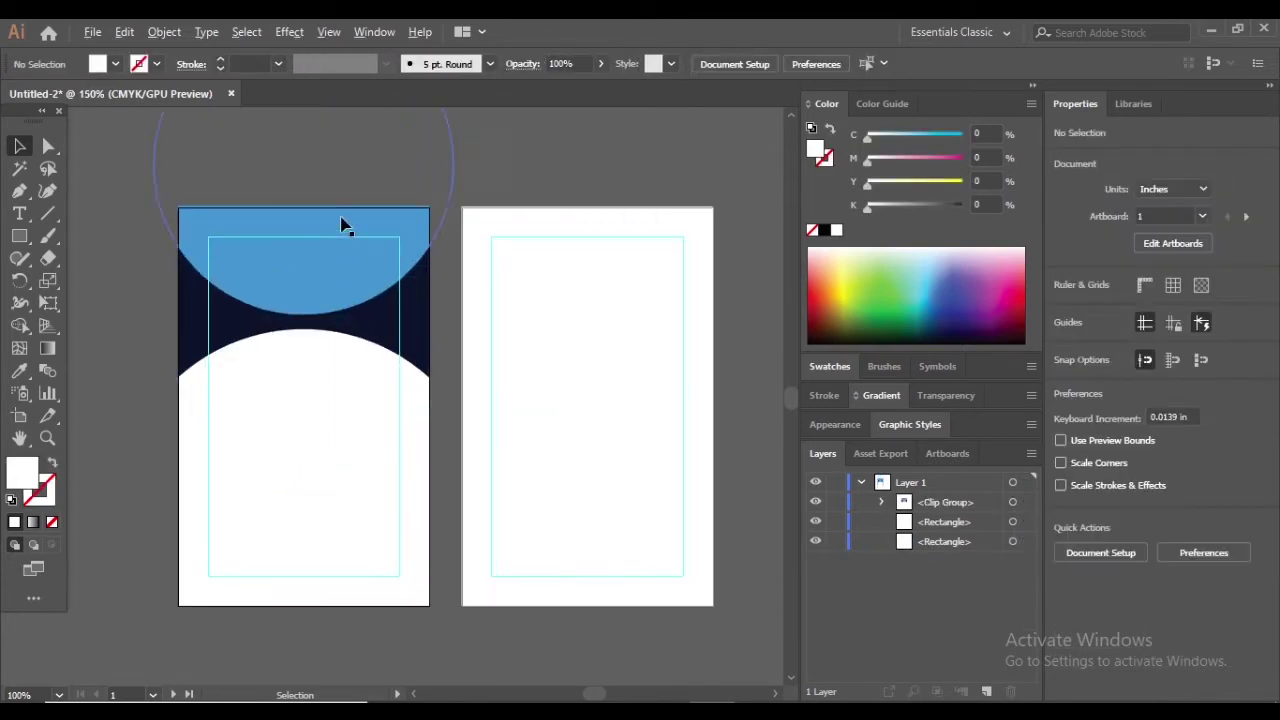
pyautogui.scroll(6, 394, 254)
pyautogui.click(623, 175)
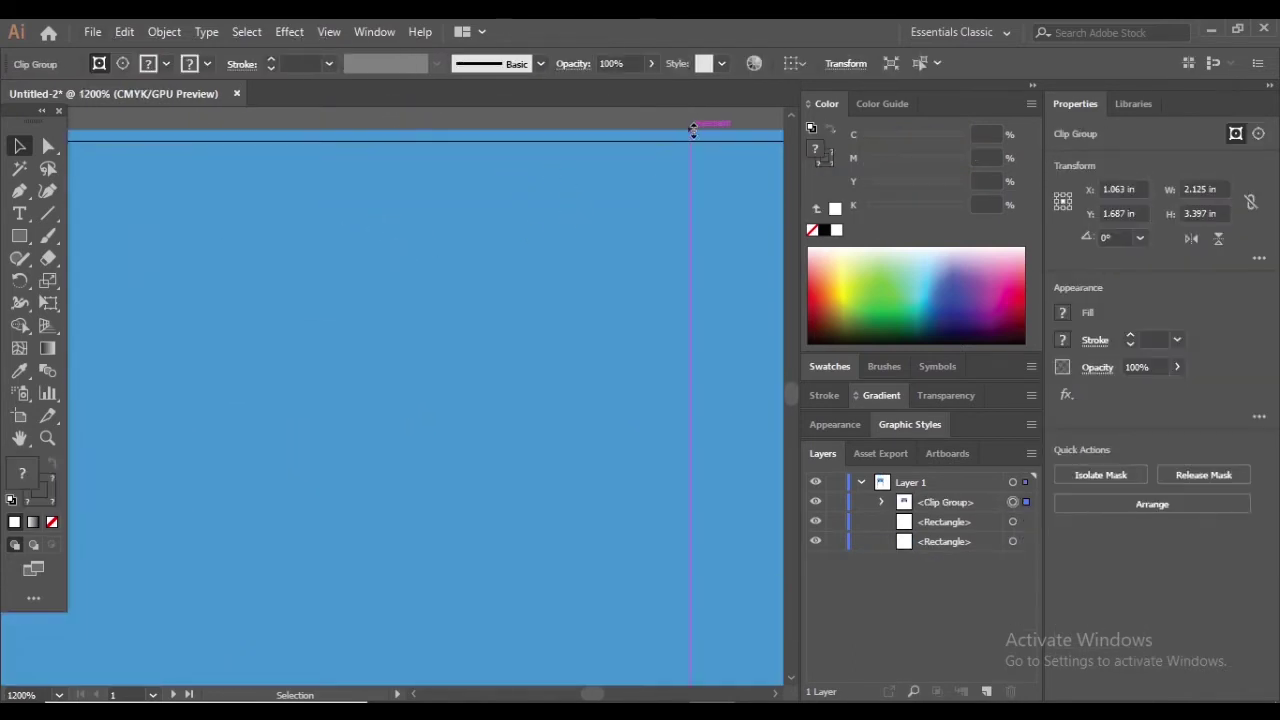
pyautogui.click(574, 122)
pyautogui.scroll(-6, 574, 122)
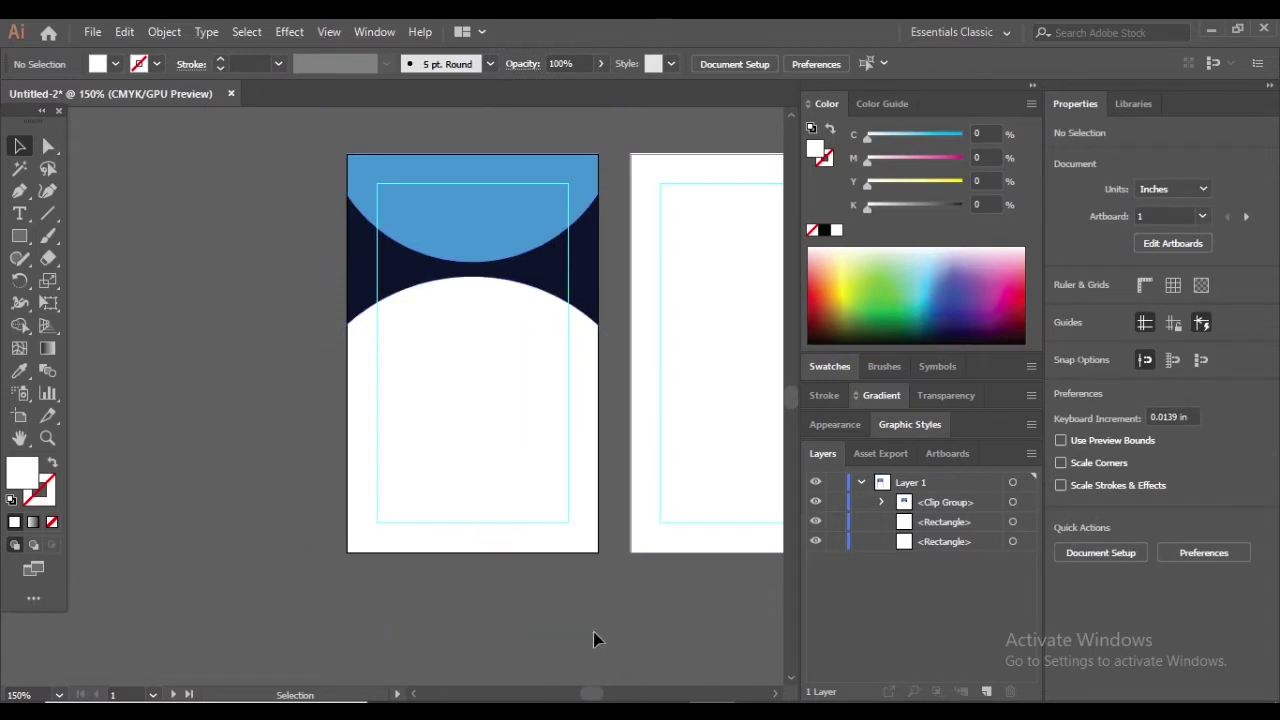
pyautogui.scroll(2, 560, 250)
pyautogui.scroll(1, 560, 250)
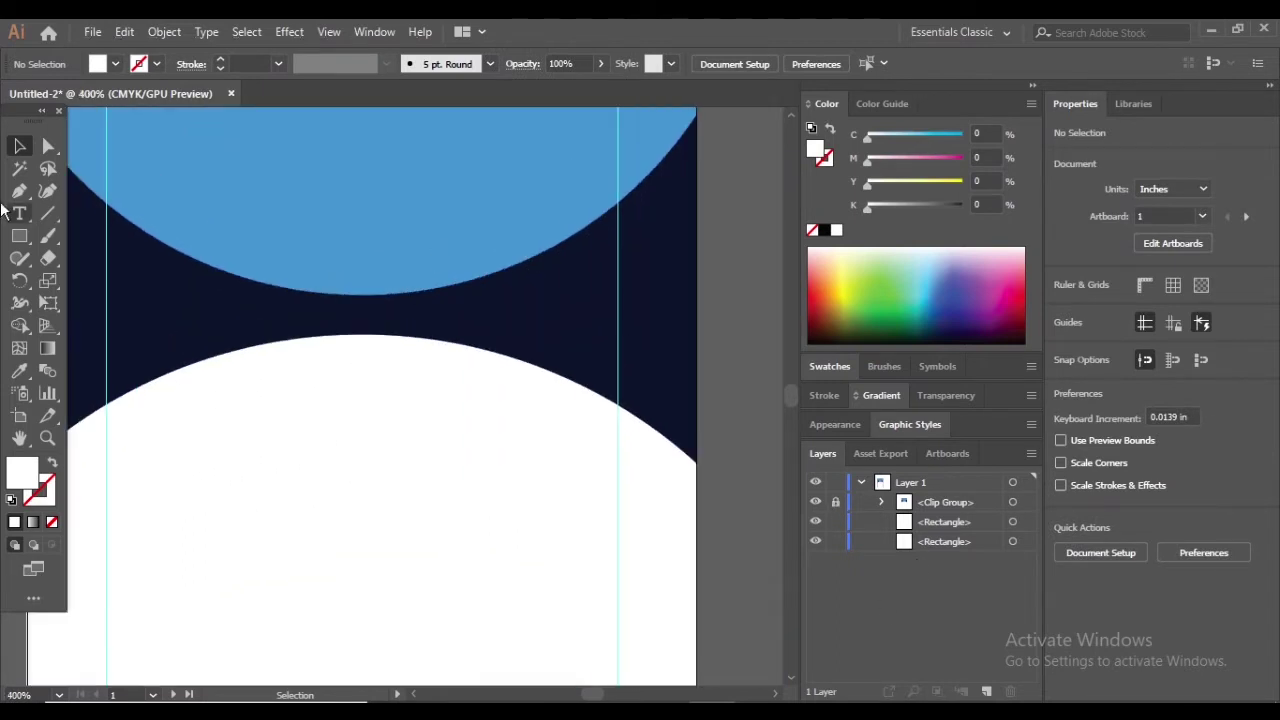
# Draw a small 0.768 in circle between the two curves and centre it on the card
pyautogui.moveTo(19, 236); pyautogui.dragTo(80, 278)
pyautogui.scroll(-1, 344, 225)
pyautogui.moveTo(334, 299); pyautogui.dragTo(454, 406)
pyautogui.press('v')
pyautogui.moveTo(368, 333)
pyautogui.mouseDown()
pyautogui.moveTo(351, 342)
pyautogui.moveTo(354, 371)
pyautogui.moveTo(368, 376)
pyautogui.moveTo(367, 336)
pyautogui.moveTo(368, 376)
pyautogui.mouseUp()
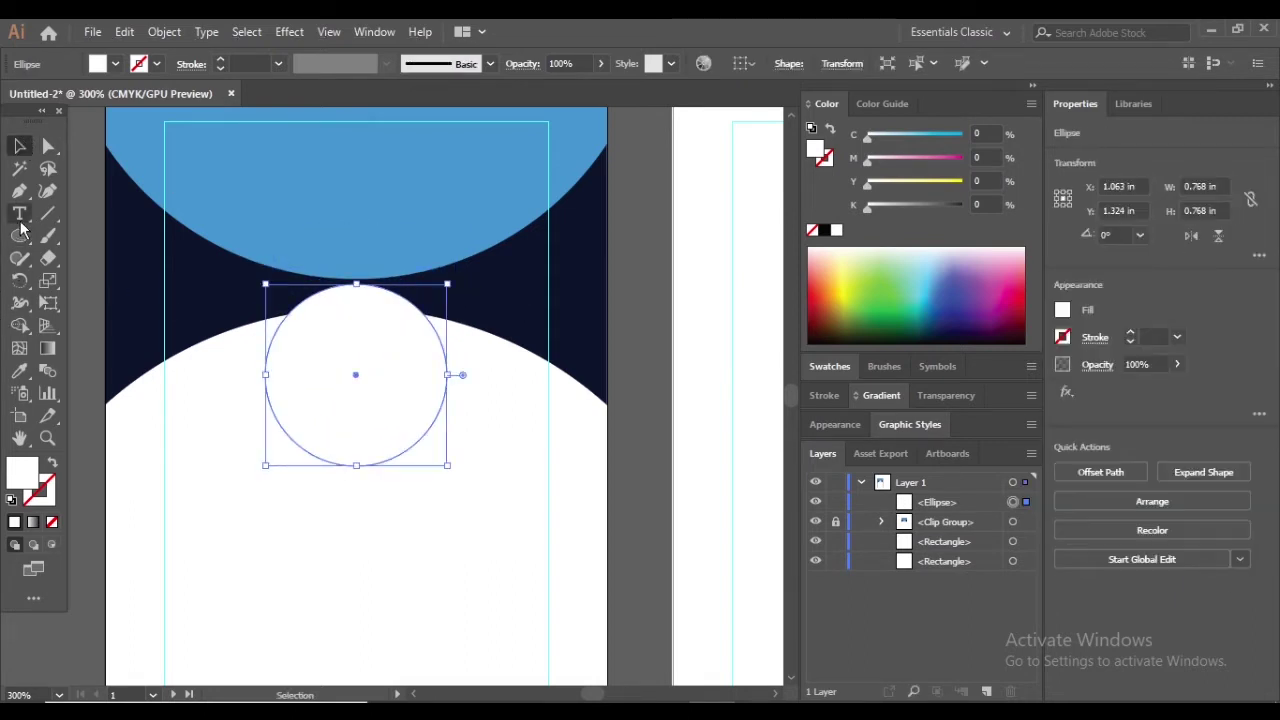
# Fill the small circle with the card's blue using the Eyedropper
pyautogui.click(19, 370)
pyautogui.click(200, 160)
pyautogui.press('v')
pyautogui.click(437, 306)
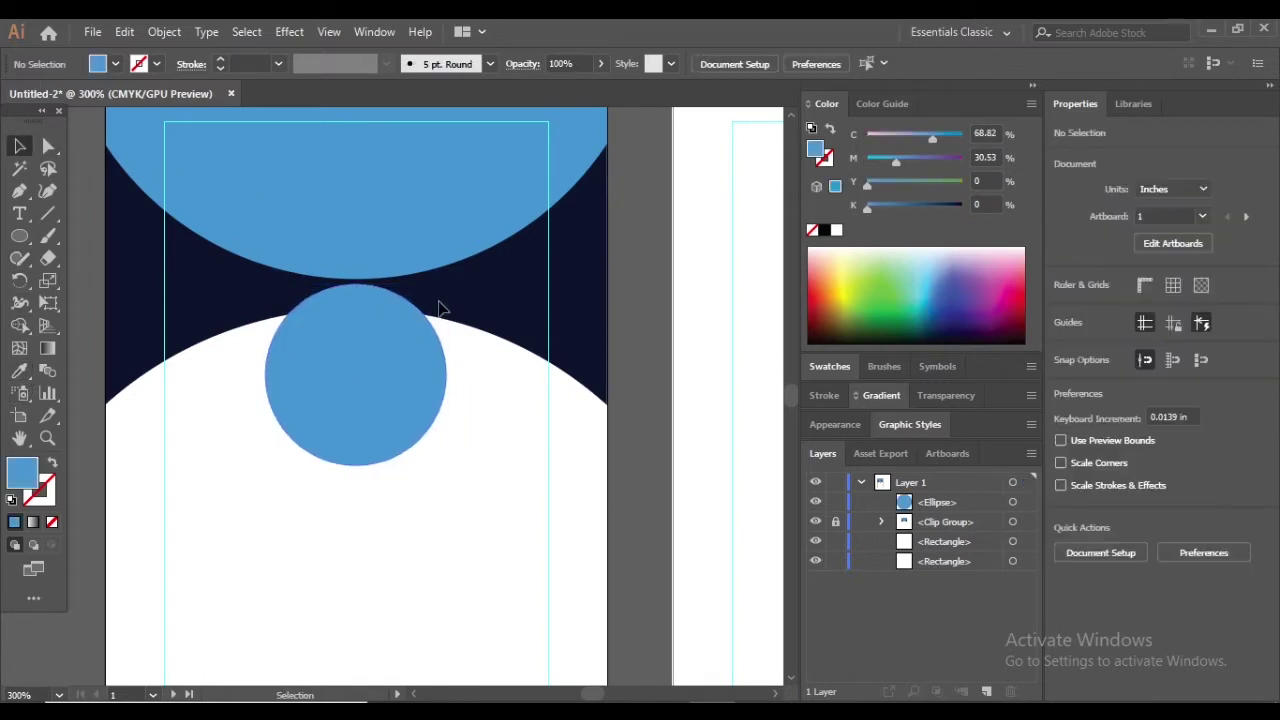
pyautogui.scroll(-2, 434, 301)
pyautogui.scroll(1, 437, 332)
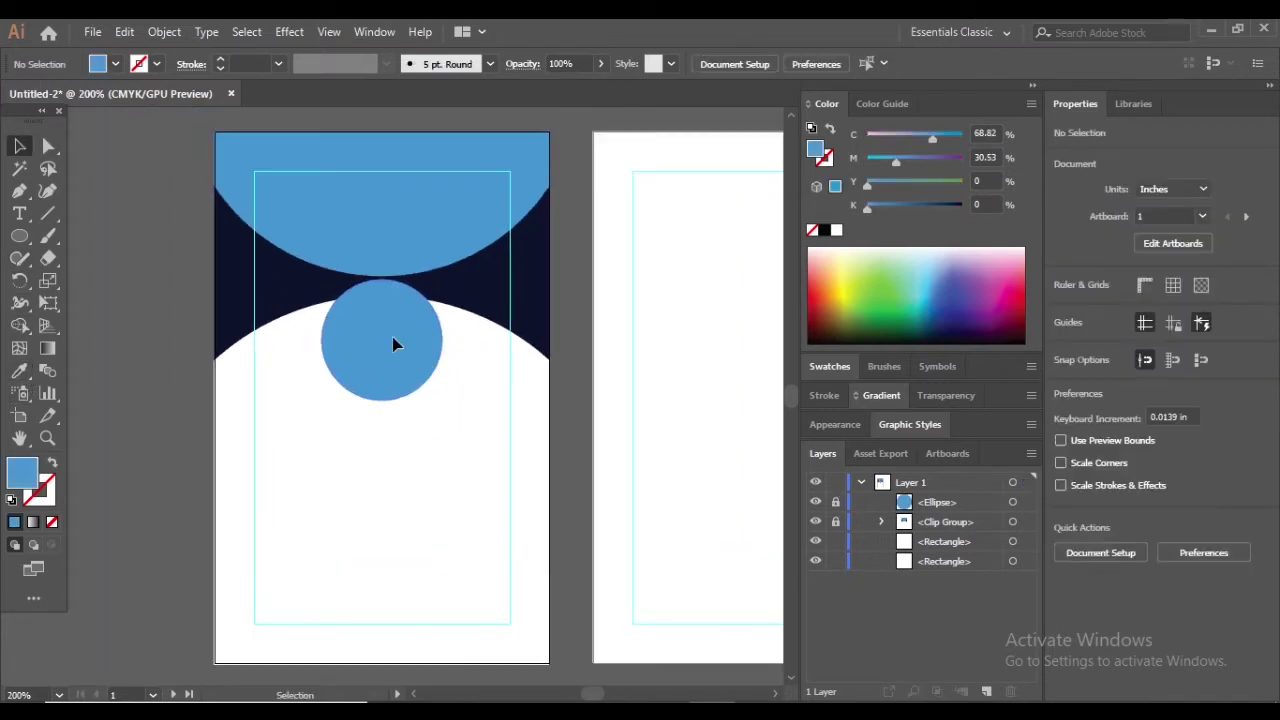
# Draw a white circle over the blue one and shrink it to leave a blue ring
pyautogui.moveTo(358, 303)
pyautogui.mouseDown()
pyautogui.moveTo(449, 389)
pyautogui.moveTo(346, 359)
pyautogui.mouseUp()
pyautogui.click(19, 370)
pyautogui.click(19, 146)
pyautogui.click(400, 277)
pyautogui.scroll(2, 400, 277)
pyautogui.moveTo(440, 393); pyautogui.dragTo(405, 392)
pyautogui.click(581, 390)
pyautogui.scroll(-2, 337, 366)
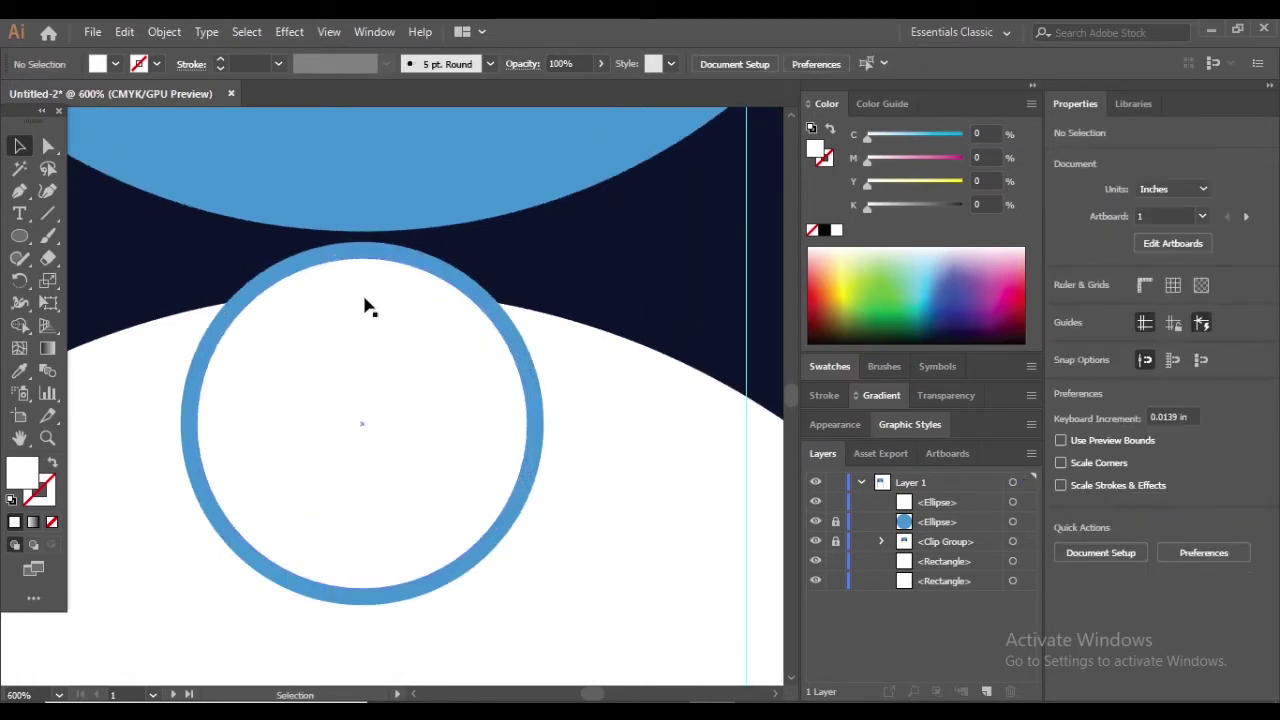
pyautogui.scroll(-1, 480, 430)
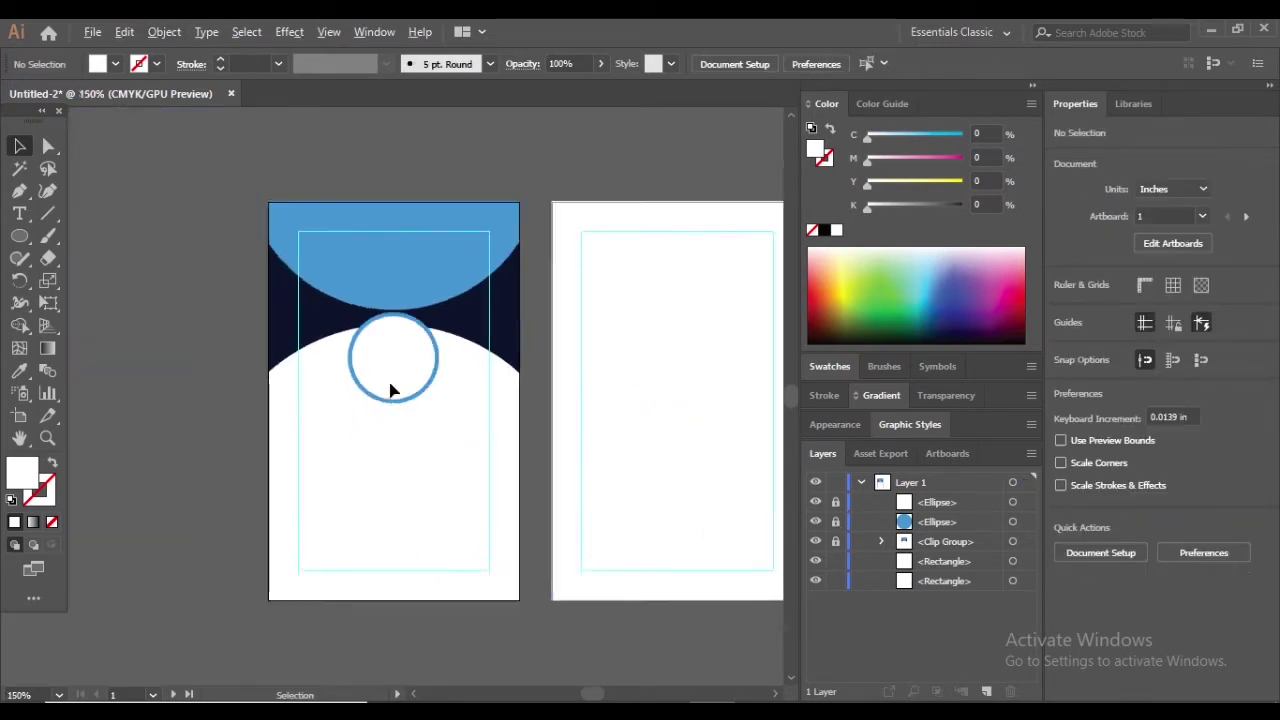
pyautogui.scroll(1, 395, 380)
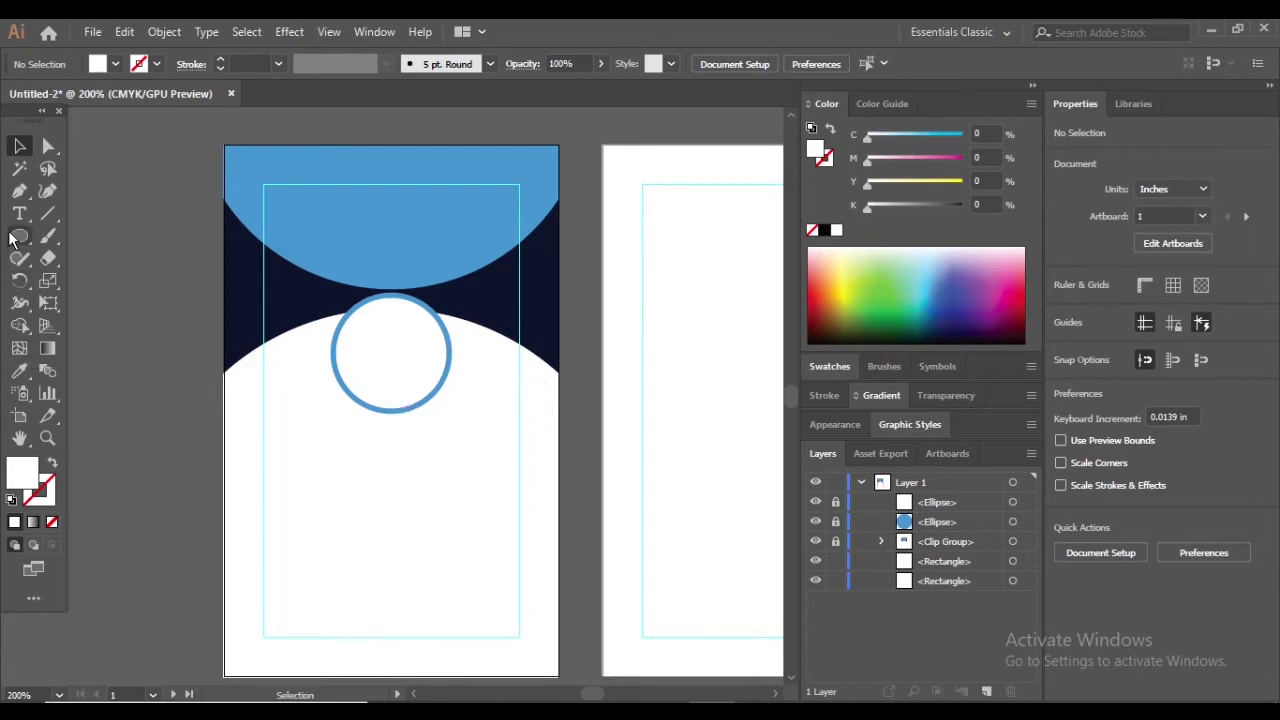
# Type the cardholder's name below the ring and nudge it slightly down-left
pyautogui.press('t')
pyautogui.click(322, 441)
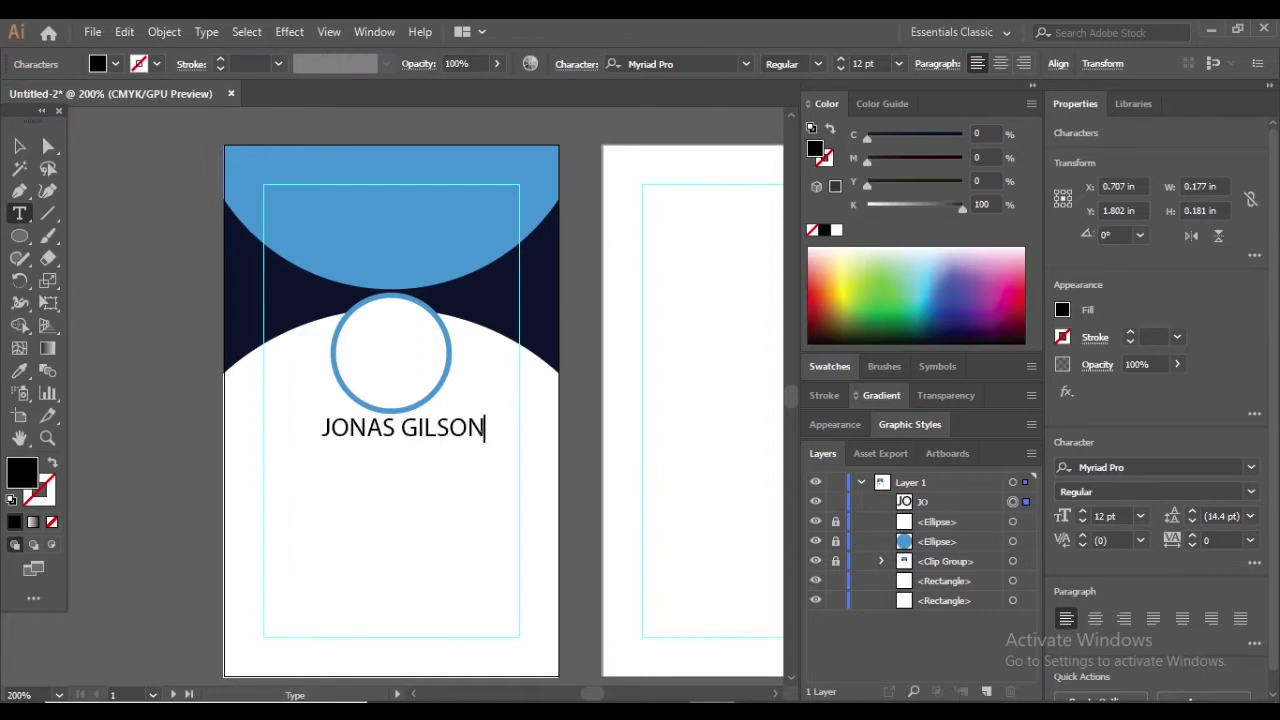
pyautogui.press('Escape')
pyautogui.moveTo(424, 441); pyautogui.dragTo(416, 450)
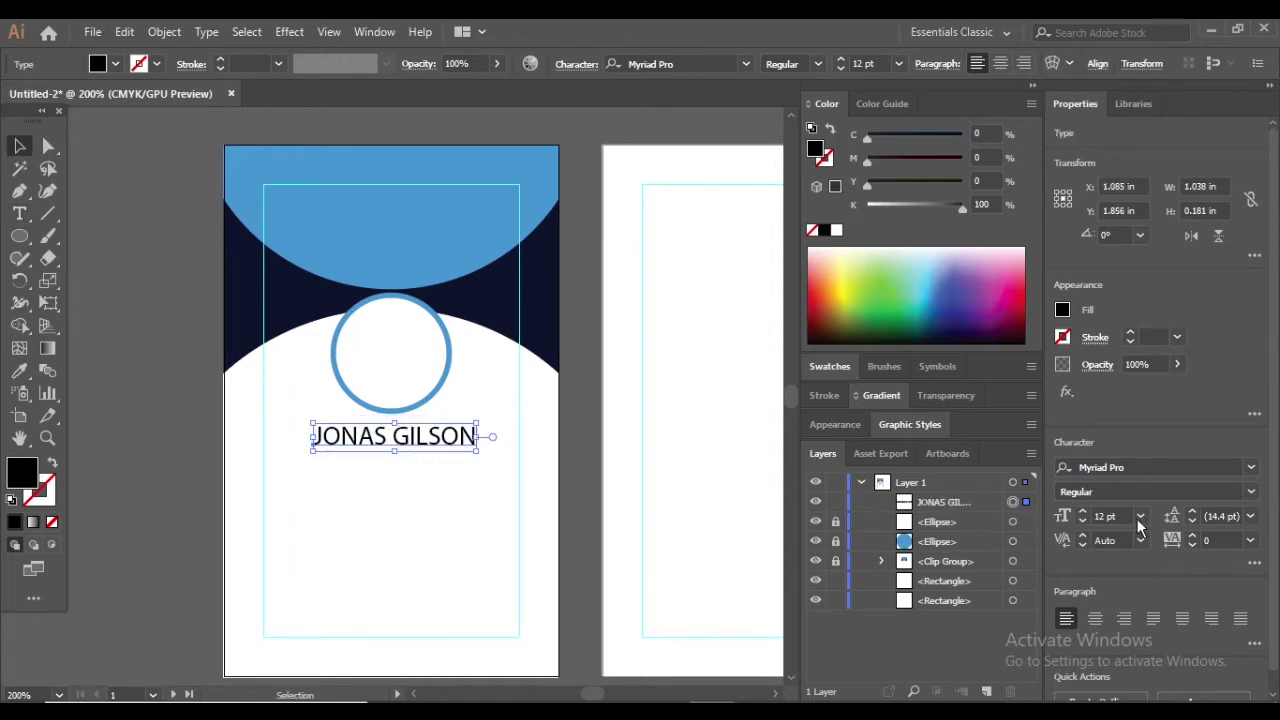
# Apply the Exo 2 font to the name text
pyautogui.click(1250, 467)
pyautogui.scroll(-2, 1110, 670)
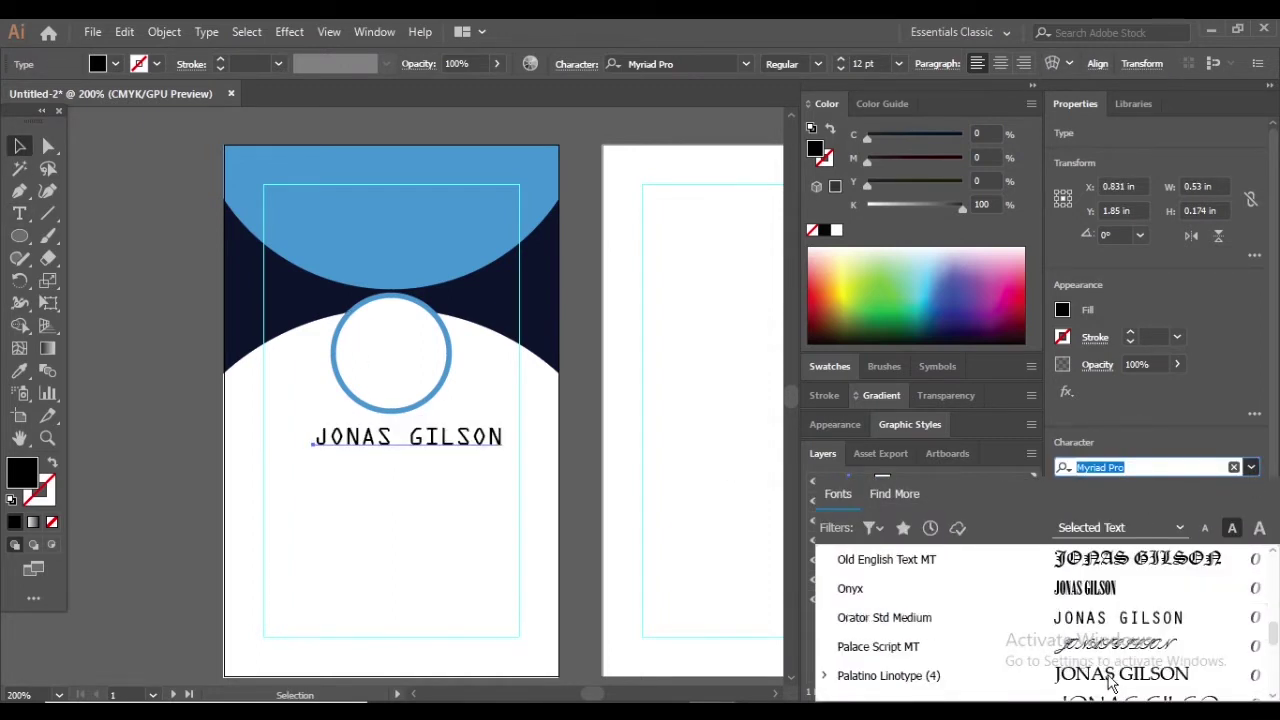
pyautogui.scroll(10, 1110, 660)
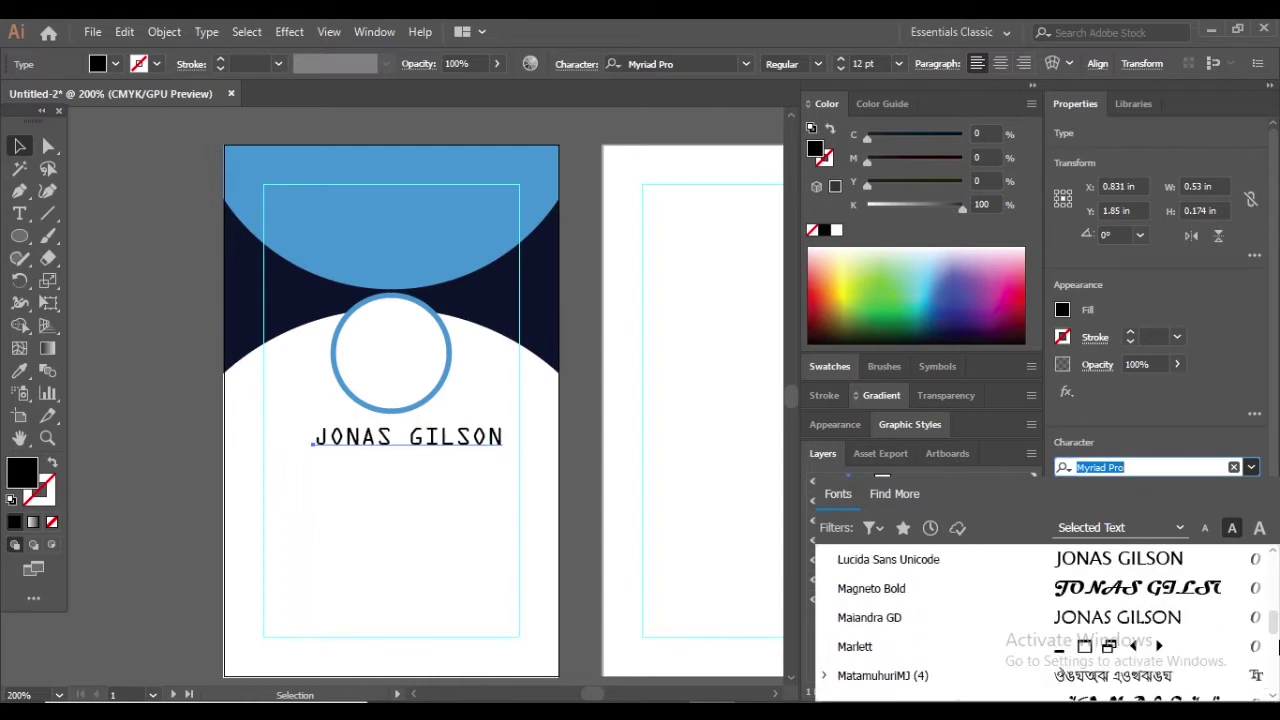
pyautogui.scroll(5, 1100, 610)
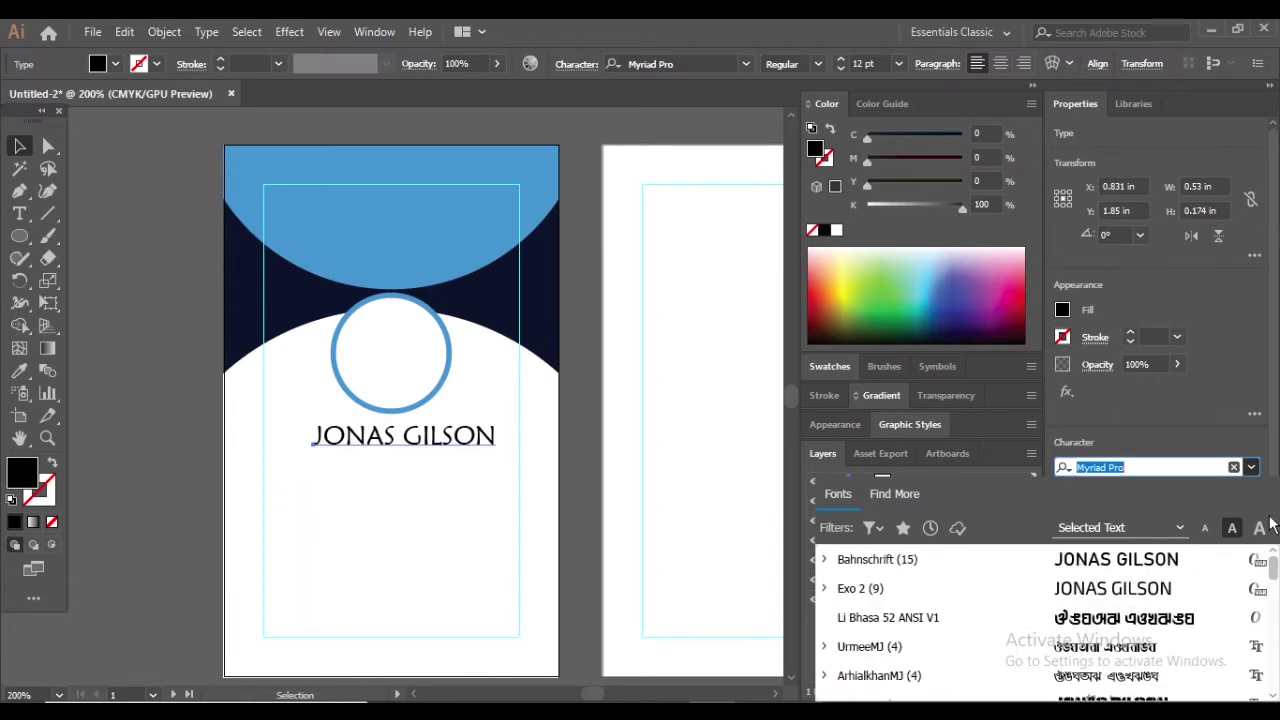
pyautogui.scroll(2, 1100, 615)
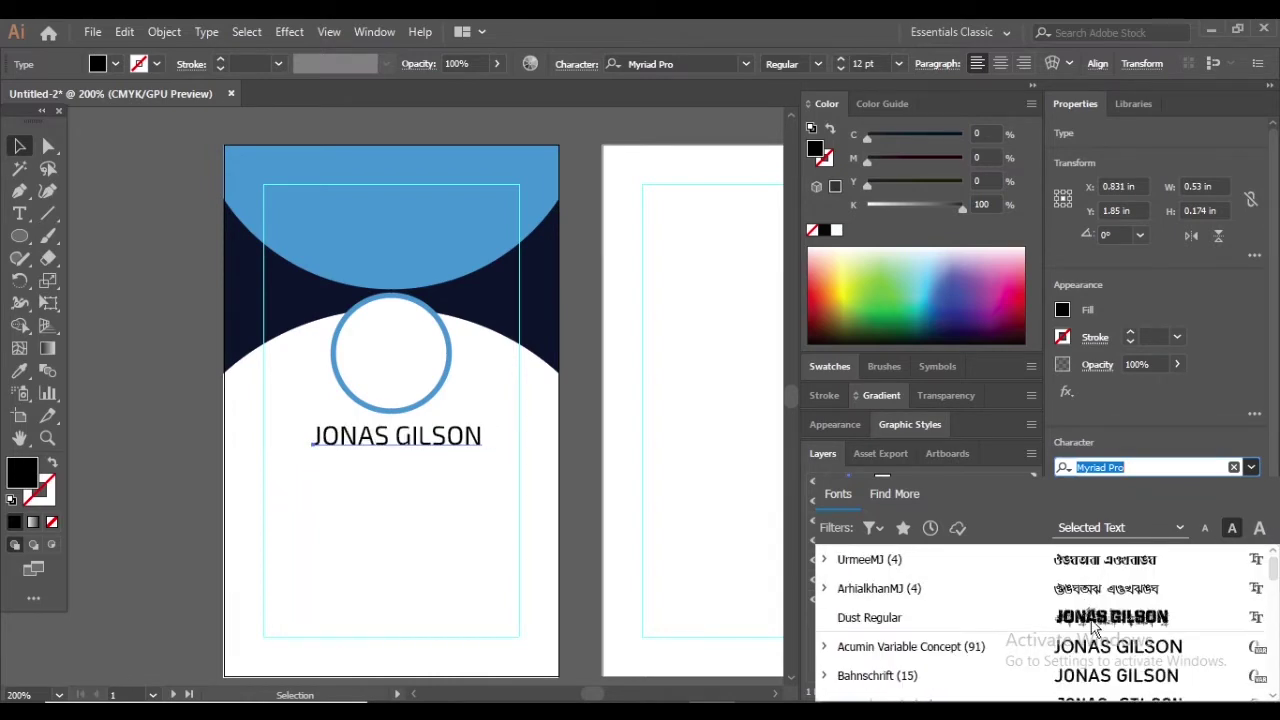
pyautogui.scroll(-2, 1100, 646)
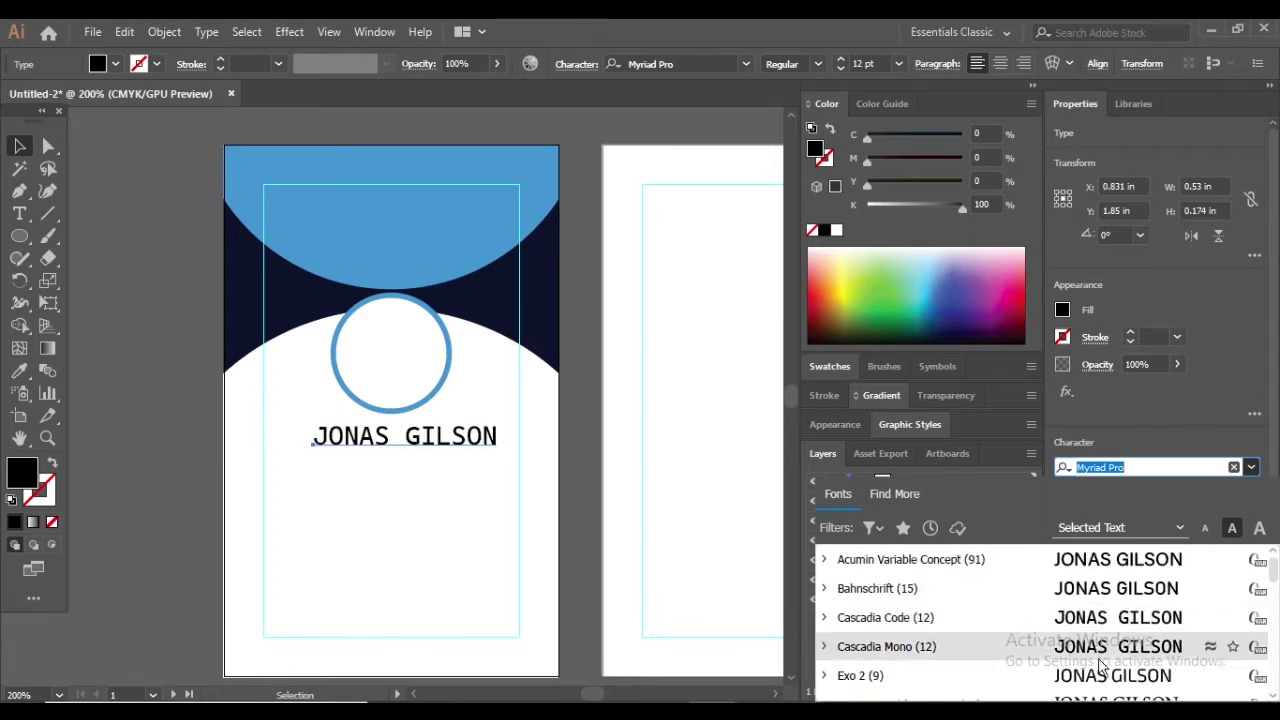
pyautogui.scroll(2, 1100, 683)
pyautogui.scroll(-2, 1100, 678)
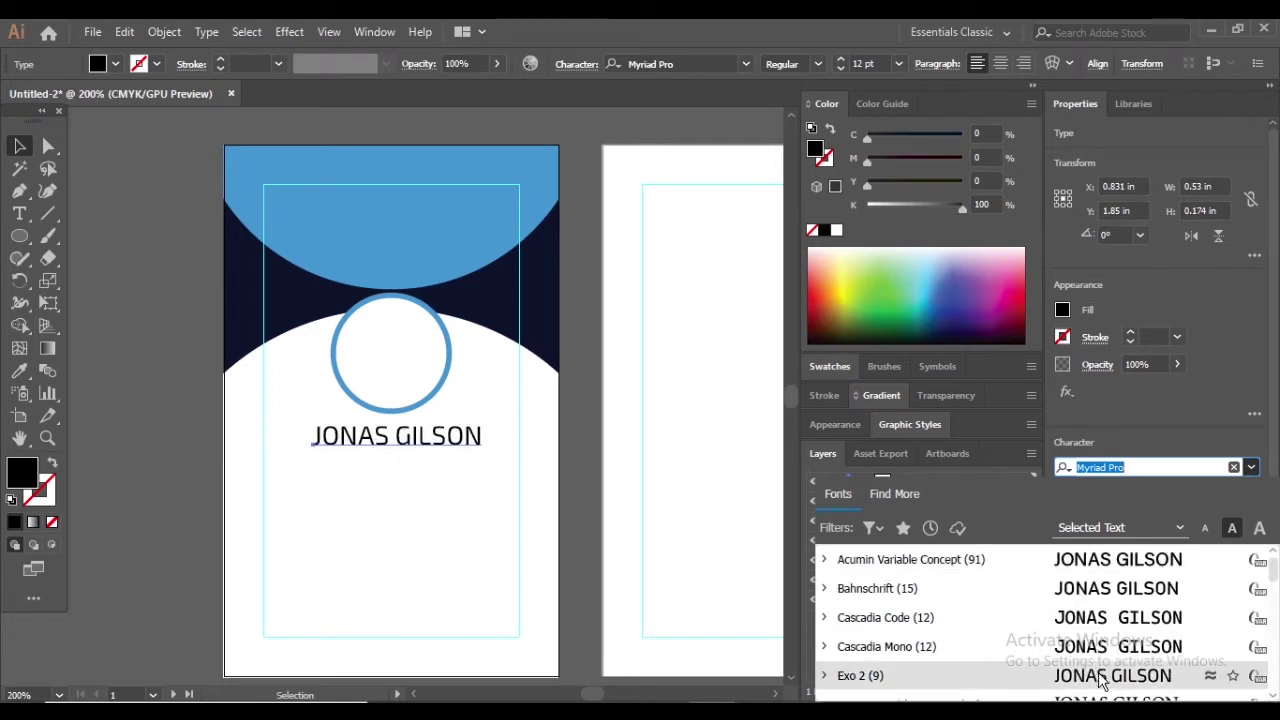
pyautogui.click(1100, 678)
# Change the name's font weight from Bold to SemiBold
pyautogui.click(1100, 491)
pyautogui.click(1100, 625)
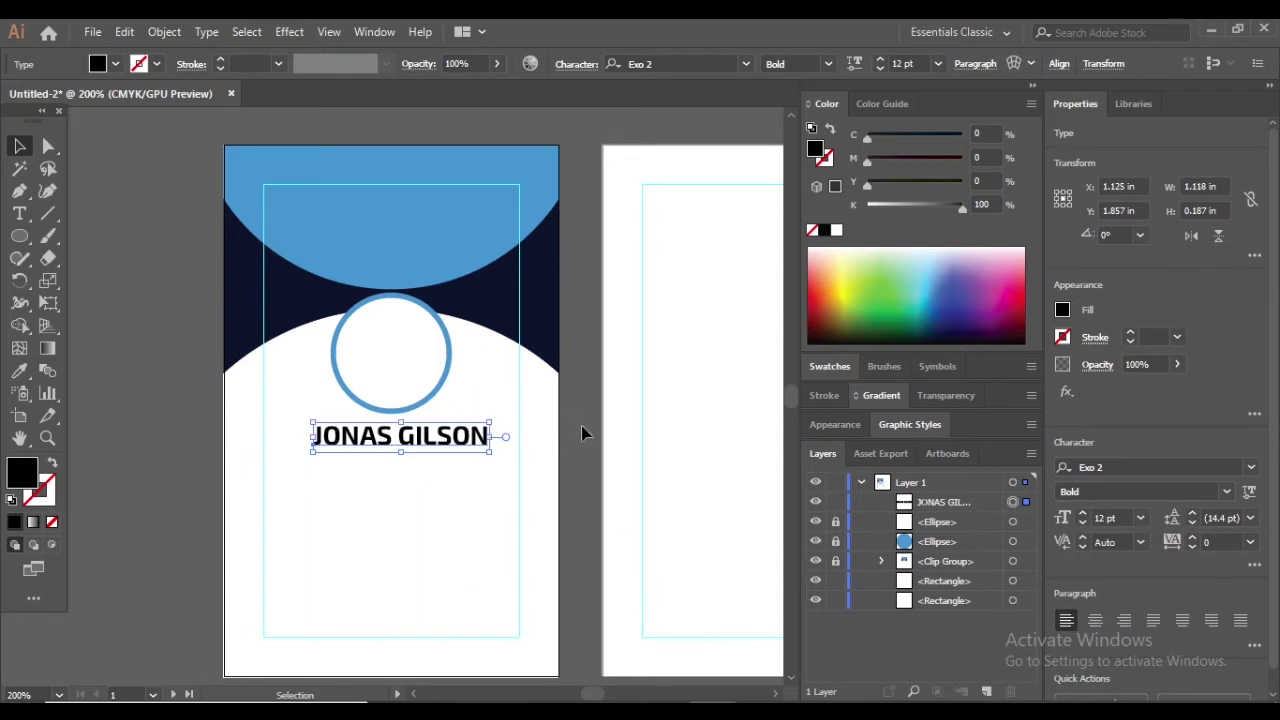
pyautogui.click(581, 432)
pyautogui.click(440, 440)
pyautogui.click(1140, 491)
pyautogui.click(1090, 611)
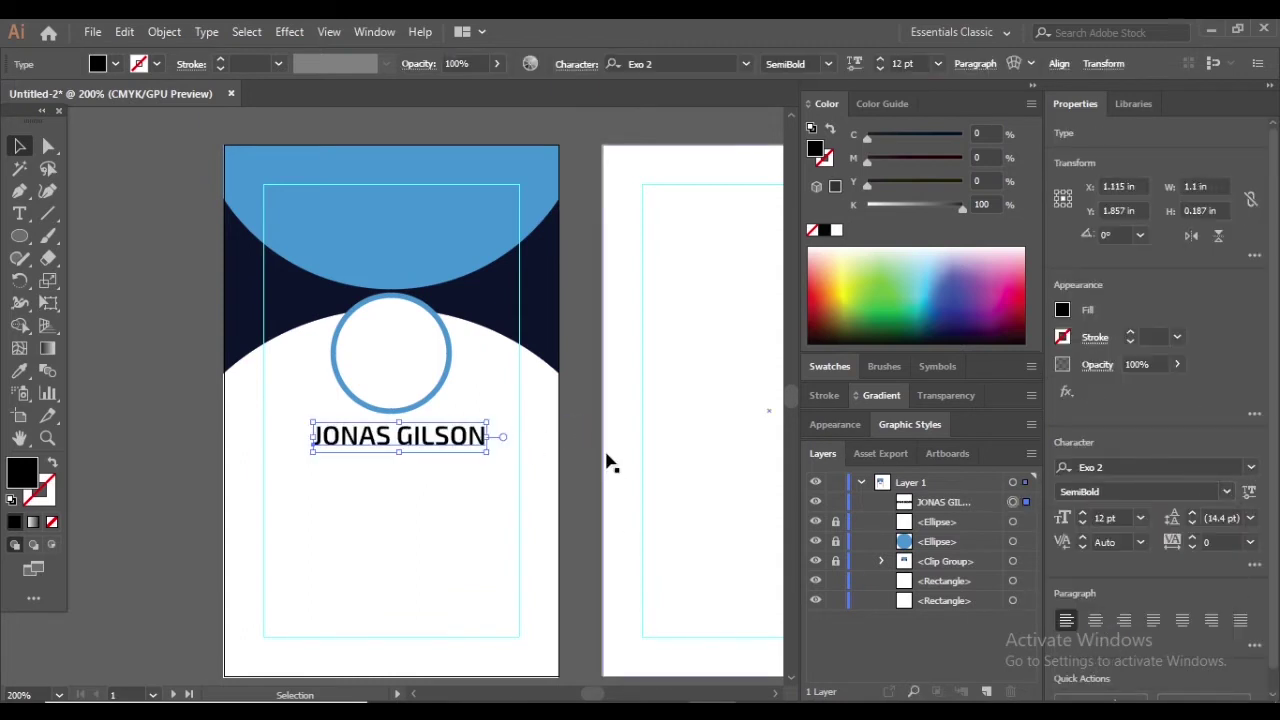
pyautogui.click(610, 463)
pyautogui.hotkey('ctrl', '+')
pyautogui.click(470, 449)
# Widen the name text to about 1.2 in
pyautogui.moveTo(542, 449); pyautogui.dragTo(552, 451)
pyautogui.click(522, 507)
pyautogui.hotkey('ctrl', '+')
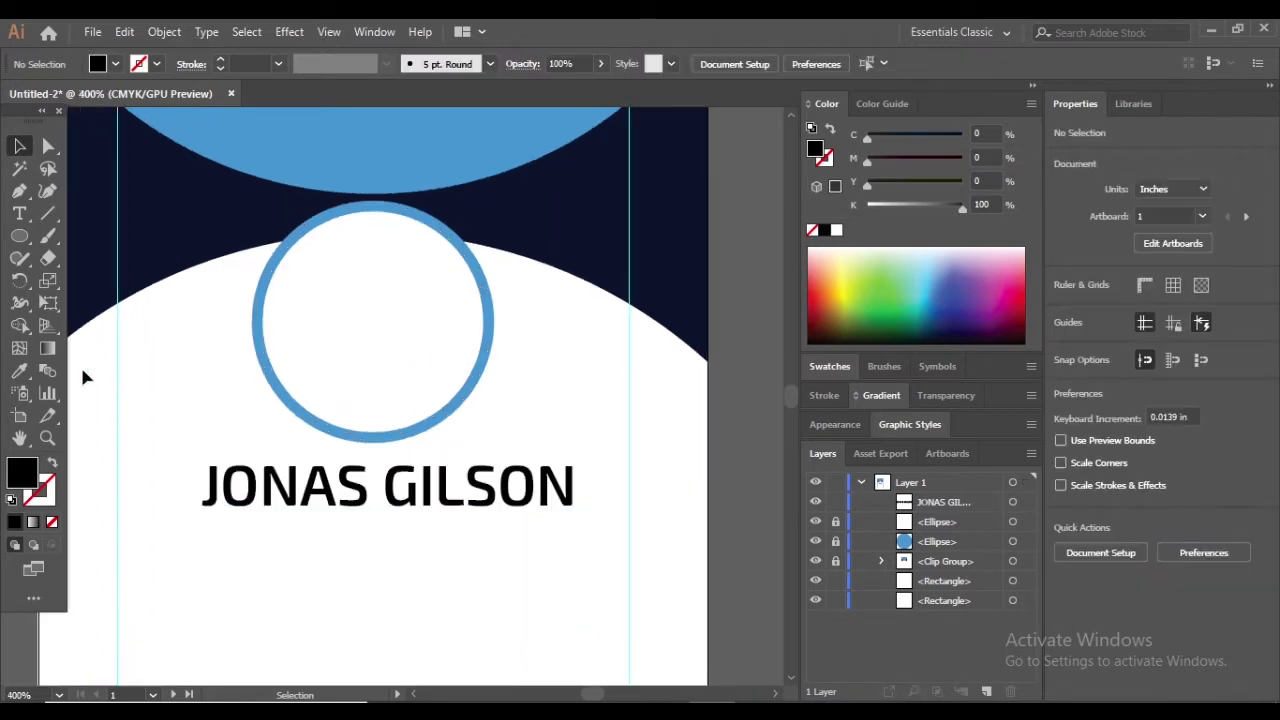
# Colour the surname with the ring's light blue, undoing an accidental white sample
pyautogui.click(19, 213)
pyautogui.moveTo(576, 487); pyautogui.dragTo(383, 487)
pyautogui.click(277, 376)
pyautogui.click(20, 146)
pyautogui.click(442, 448)
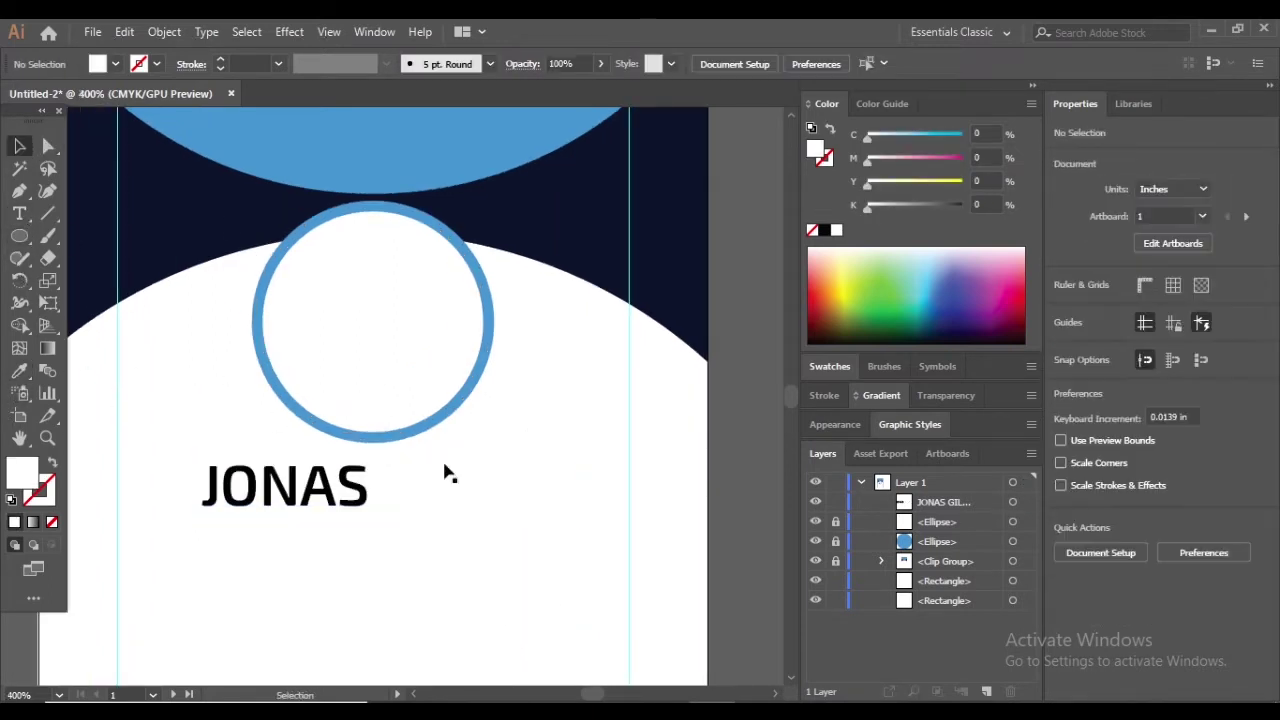
pyautogui.hotkey('ctrl', 'z')
pyautogui.click(457, 487)
pyautogui.click(19, 214)
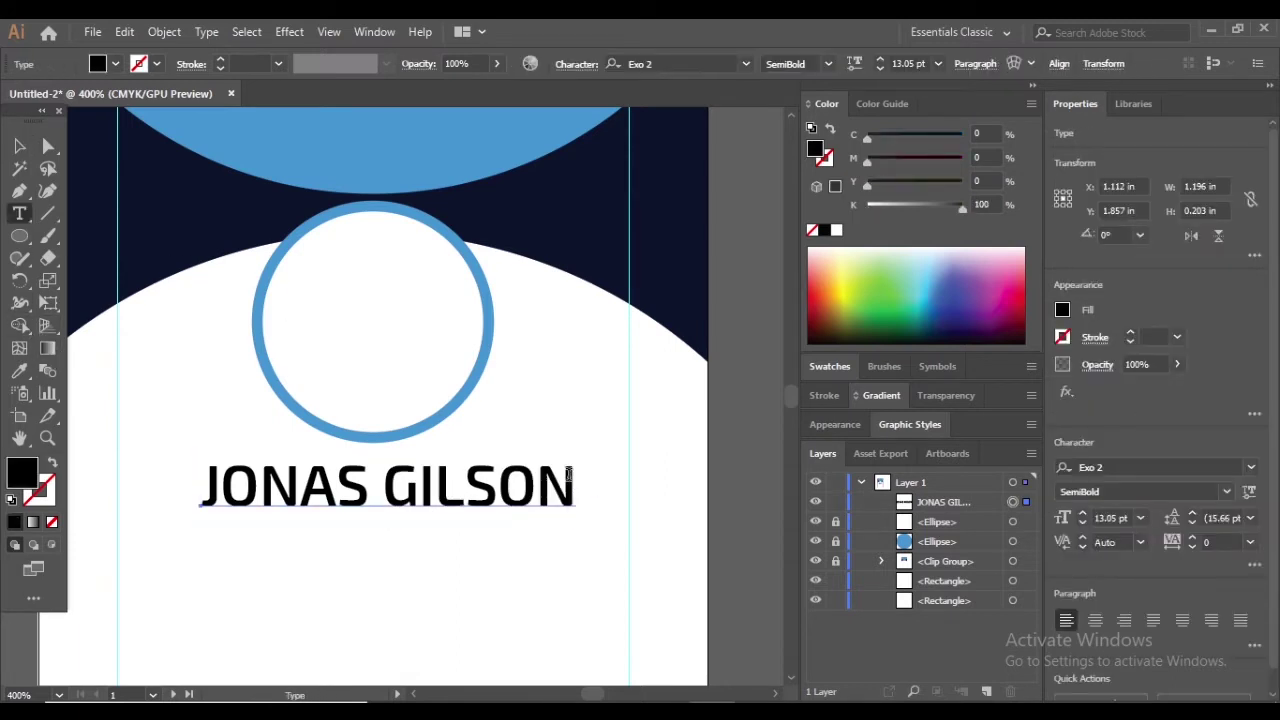
pyautogui.moveTo(568, 473); pyautogui.dragTo(383, 481)
pyautogui.click(338, 155)
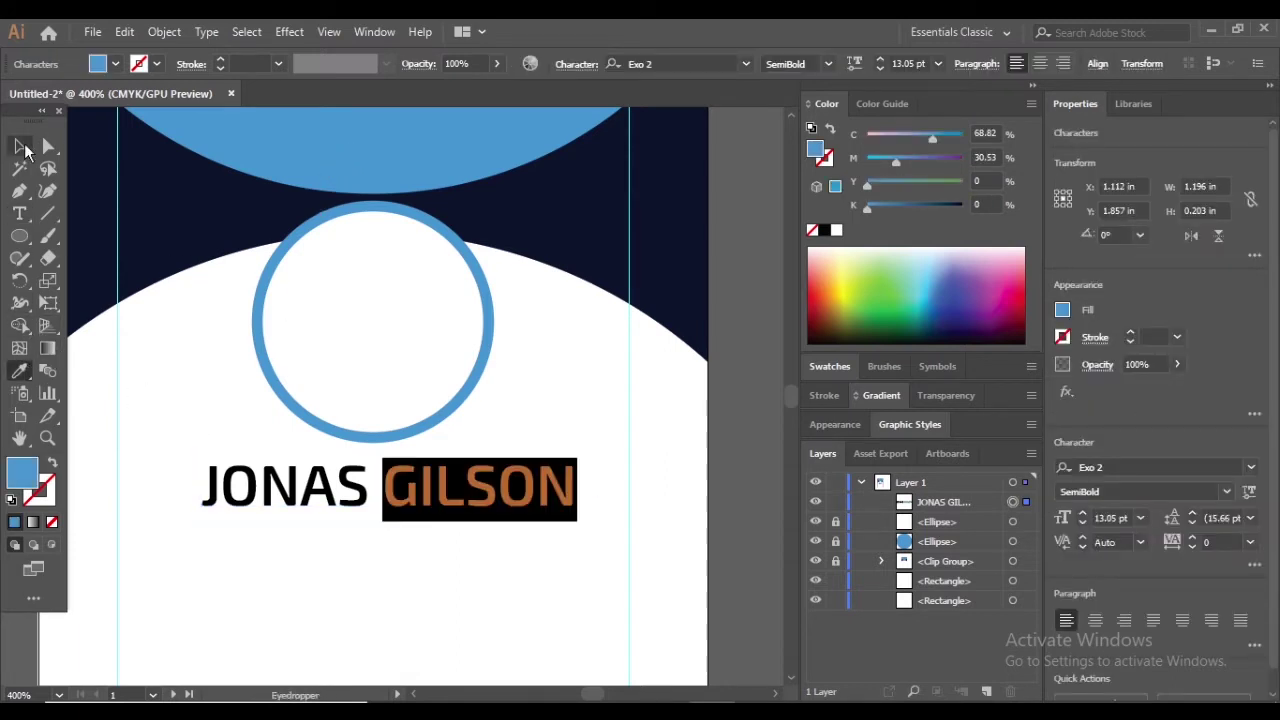
pyautogui.hotkey('ctrl', 'shift', 'a')
# Make the first name dark grey and shift the name left to centre it
pyautogui.press('t')
pyautogui.doubleClick(391, 427)
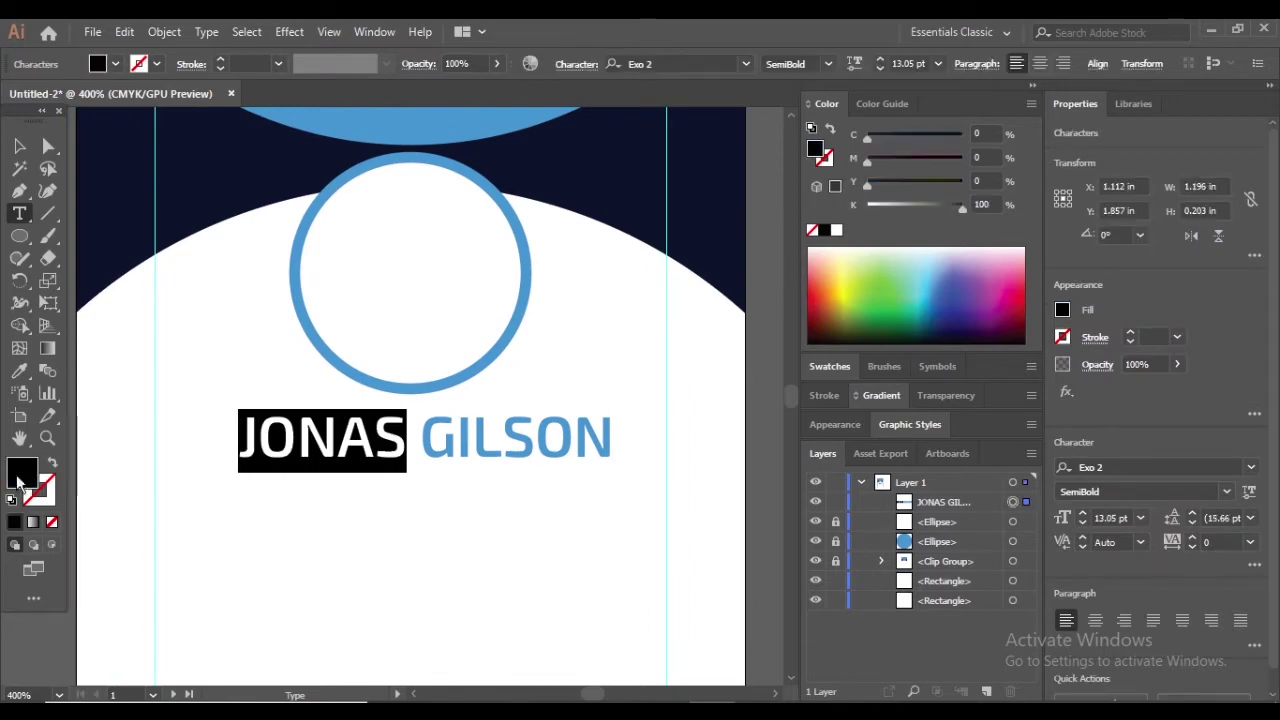
pyautogui.doubleClick(22, 471)
pyautogui.click(605, 437)
pyautogui.click(1044, 262)
pyautogui.click(19, 148)
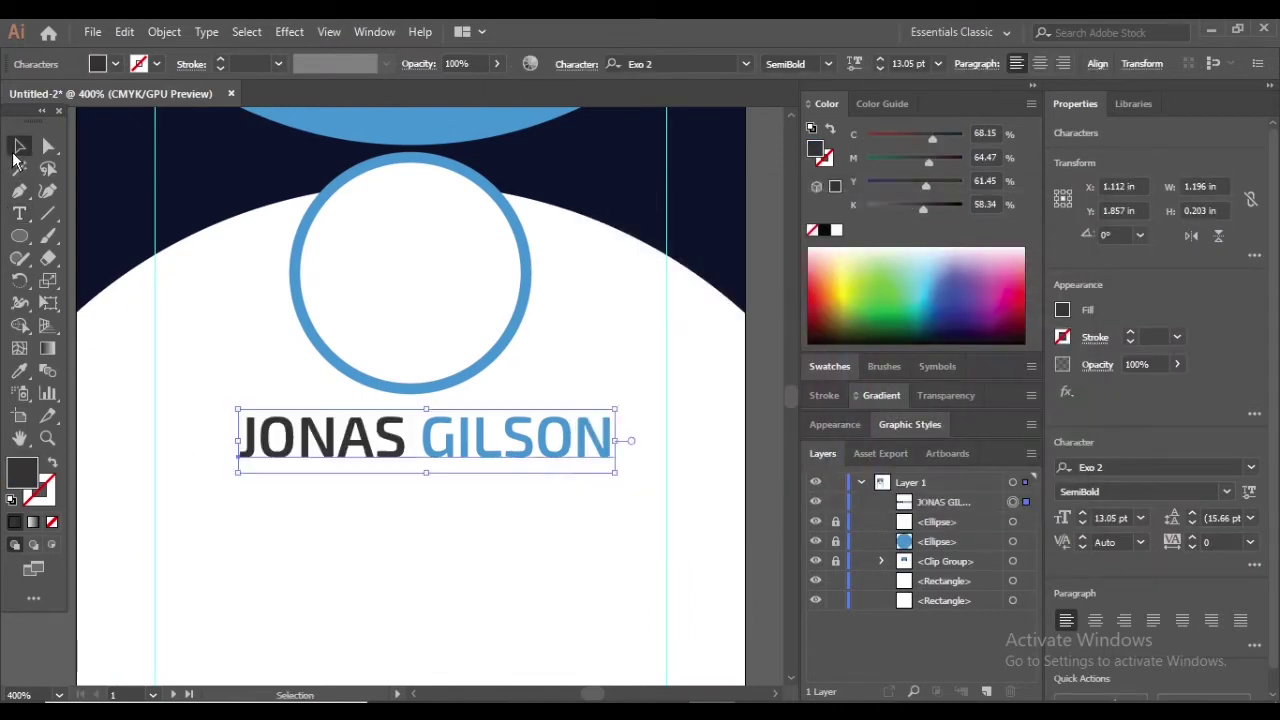
pyautogui.hotkey('ctrl', 'shift', 'a')
pyautogui.scroll(-2, 456, 342)
pyautogui.scroll(1, 447, 426)
pyautogui.moveTo(473, 361); pyautogui.dragTo(465, 367)
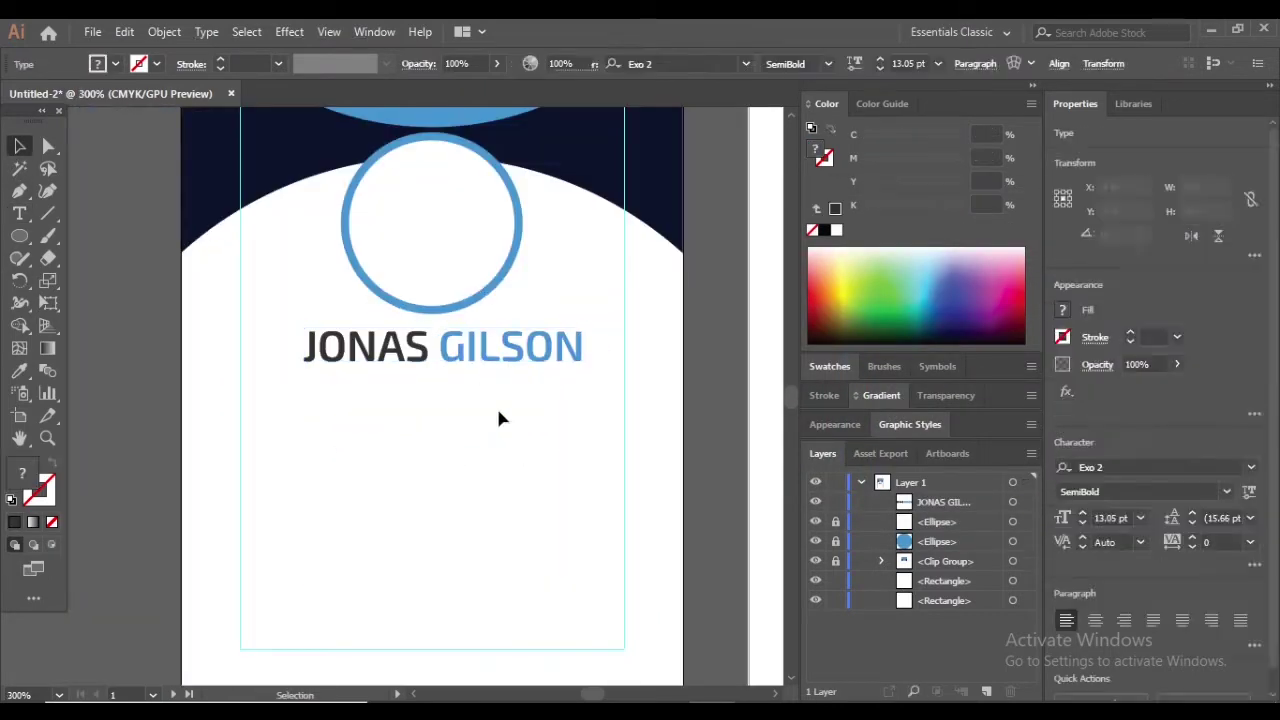
# Add a 'Graphics Designer' text line below the name and scale it smaller than the name
pyautogui.hotkey('ctrl', 'shift', 'a')
pyautogui.scroll(-2, 497, 420)
pyautogui.scroll(3, 443, 366)
pyautogui.press('t')
pyautogui.click(349, 481)
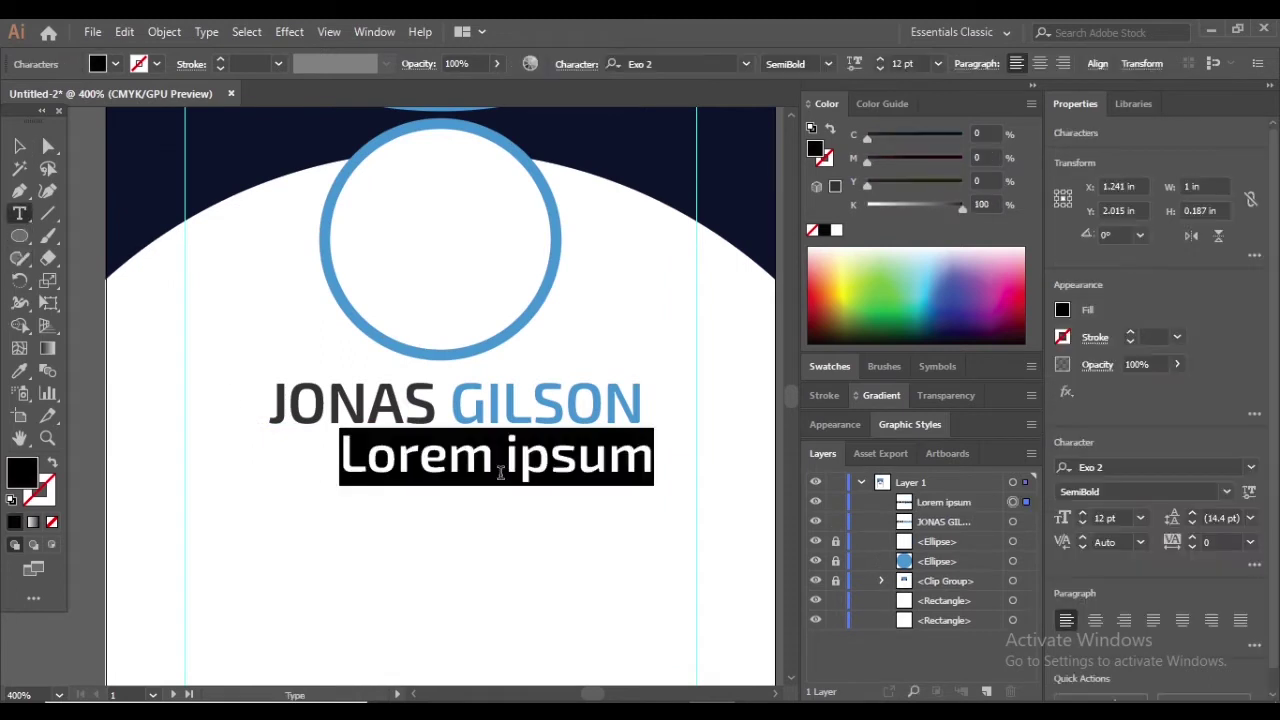
pyautogui.press('BackSpace')
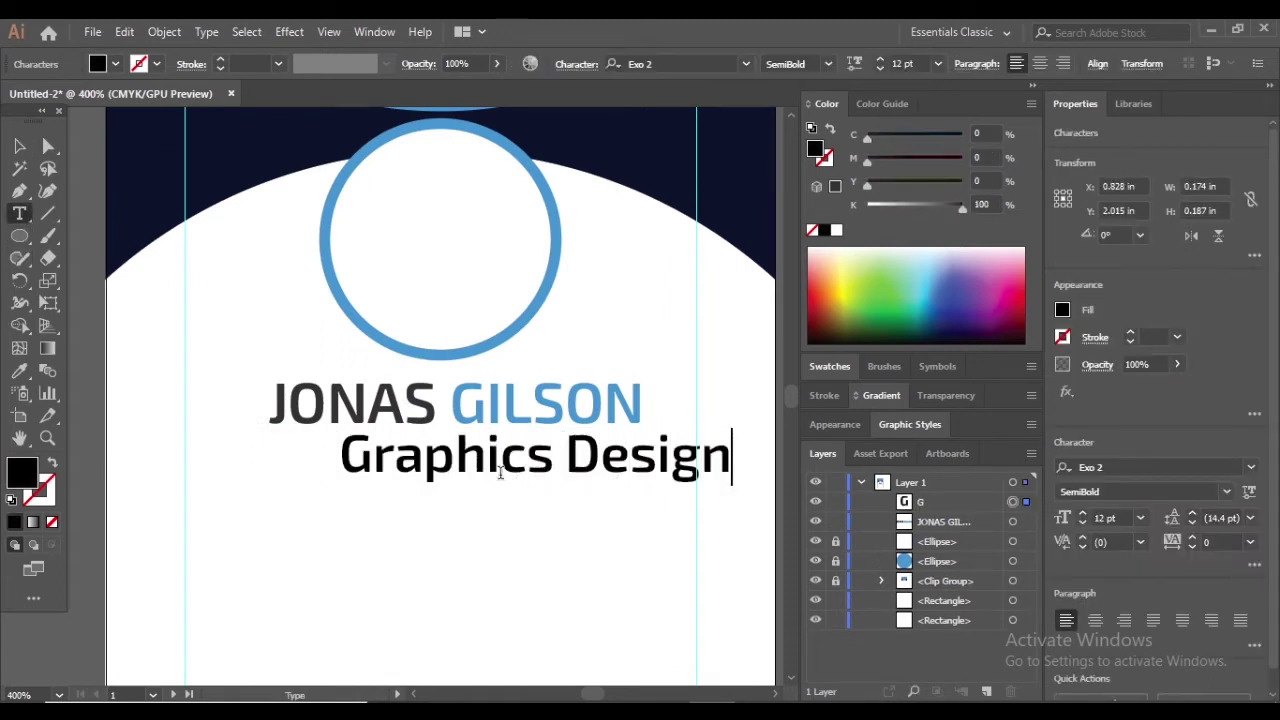
pyautogui.press('Escape')
pyautogui.moveTo(745, 458); pyautogui.dragTo(509, 466)
pyautogui.click(528, 514)
# Set 'Graphics Designer' to Light weight and centre it under the name
pyautogui.click(440, 449)
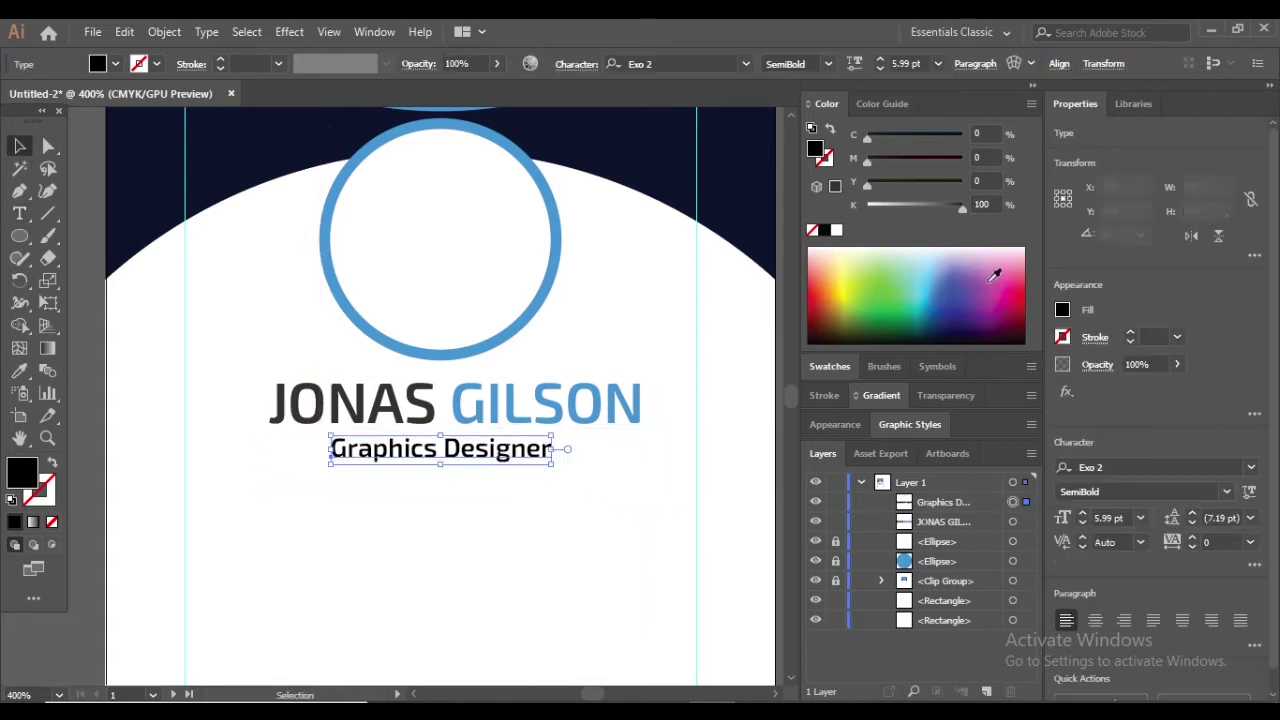
pyautogui.click(1226, 491)
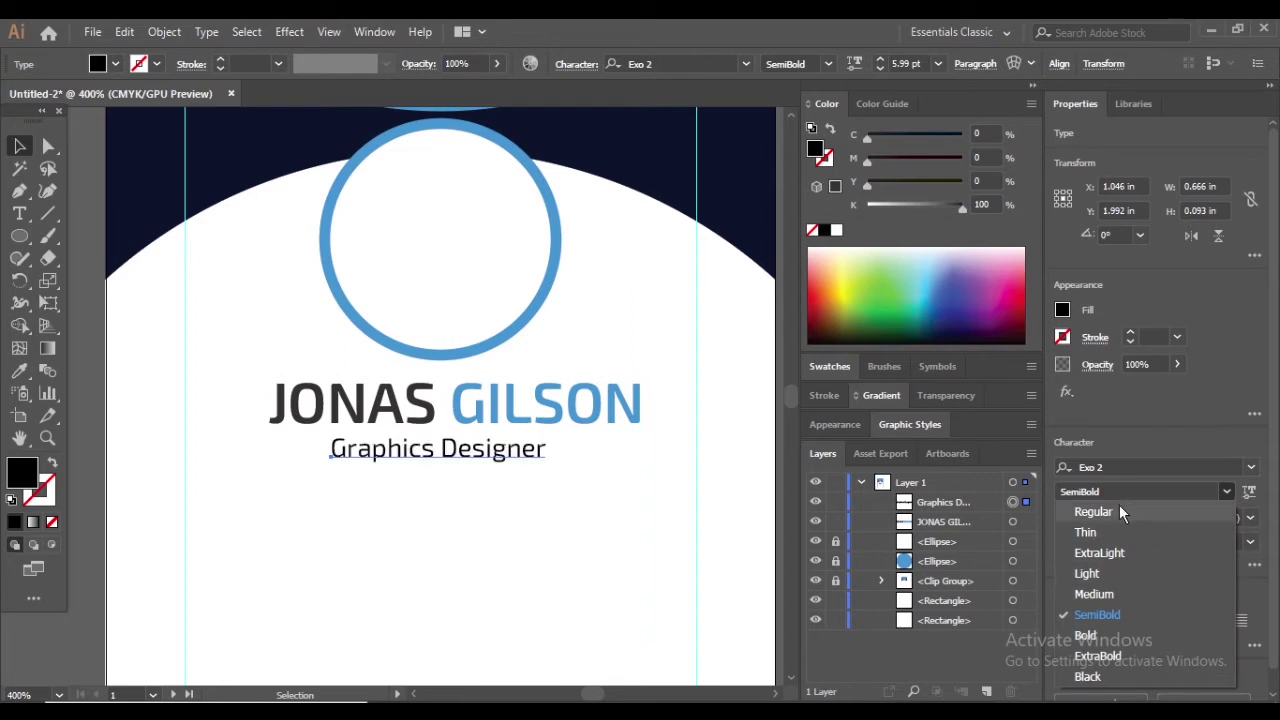
pyautogui.click(1090, 573)
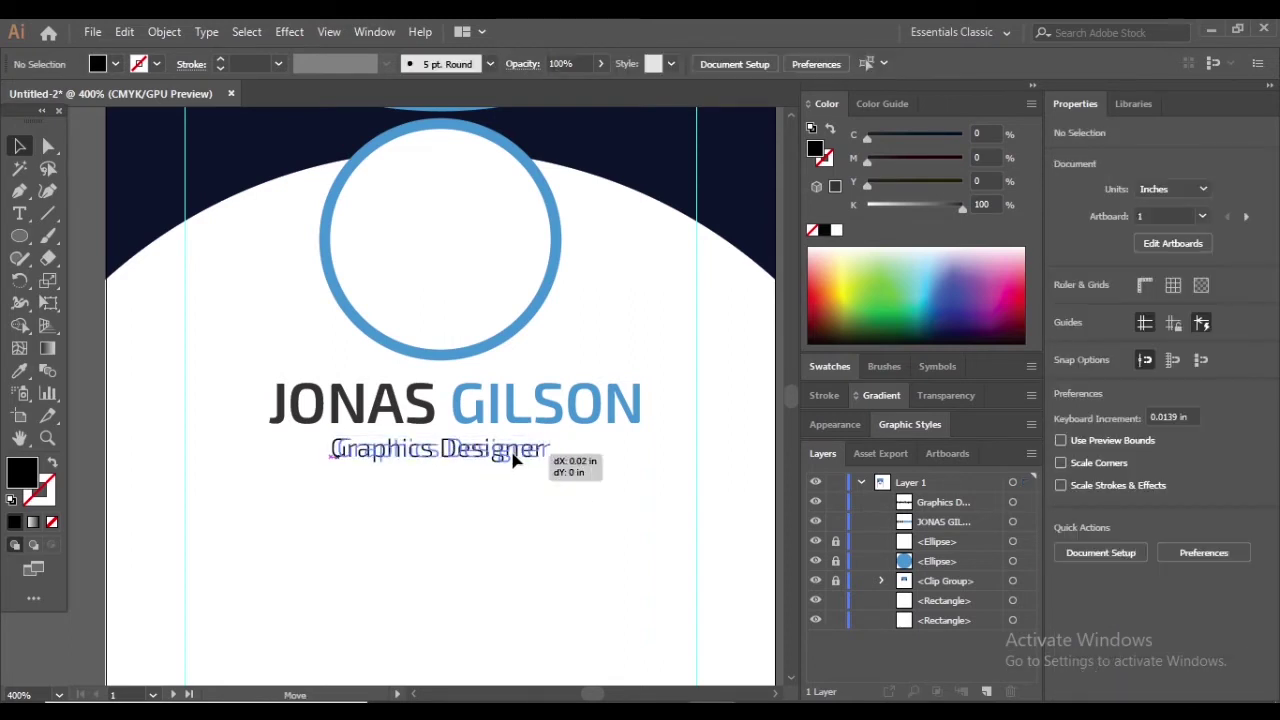
pyautogui.moveTo(517, 457); pyautogui.dragTo(525, 457)
pyautogui.click(603, 397)
pyautogui.click(612, 560)
pyautogui.scroll(-2, 612, 520)
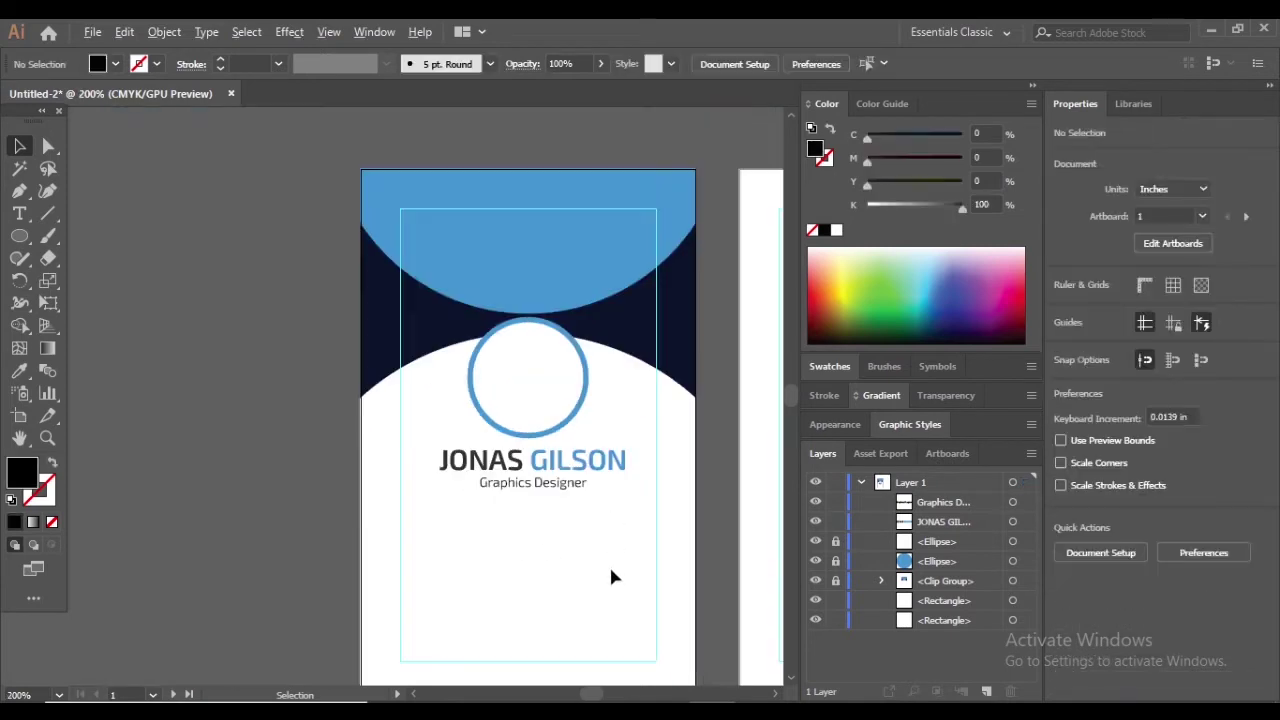
pyautogui.scroll(2, 600, 515)
pyautogui.scroll(-2, 528, 571)
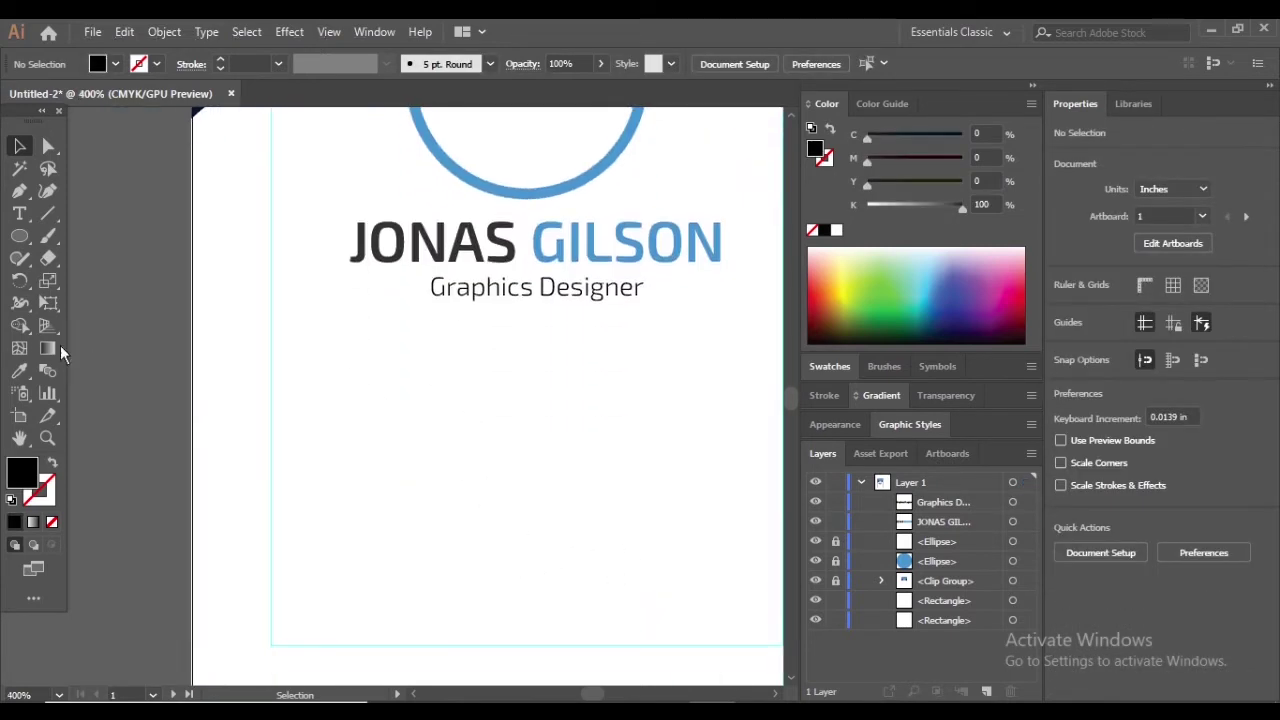
# Type the 'ID NO:' and 'DOB' labels below the title
pyautogui.click(19, 213)
pyautogui.click(355, 376)
pyautogui.press('BackSpace')
pyautogui.write('ID ')
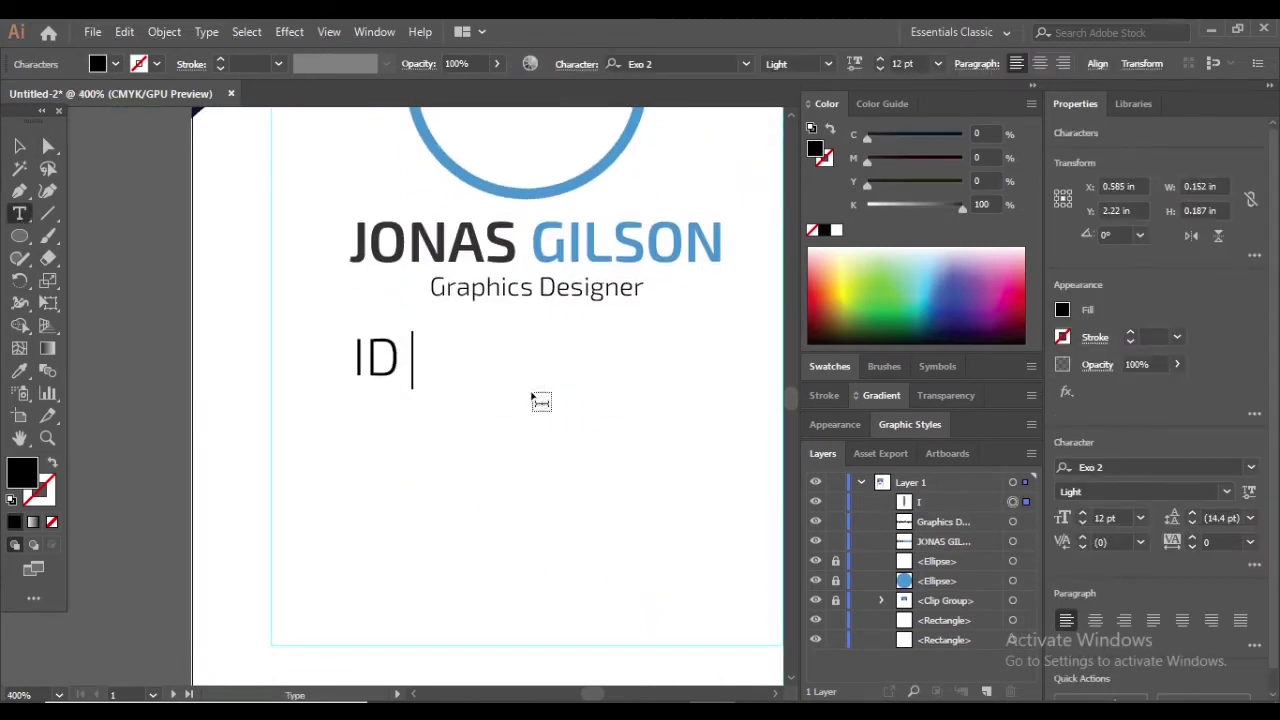
pyautogui.write('NO')
pyautogui.scroll(-2, 540, 400)
pyautogui.scroll(2, 589, 357)
pyautogui.write(':')
pyautogui.press('Escape')
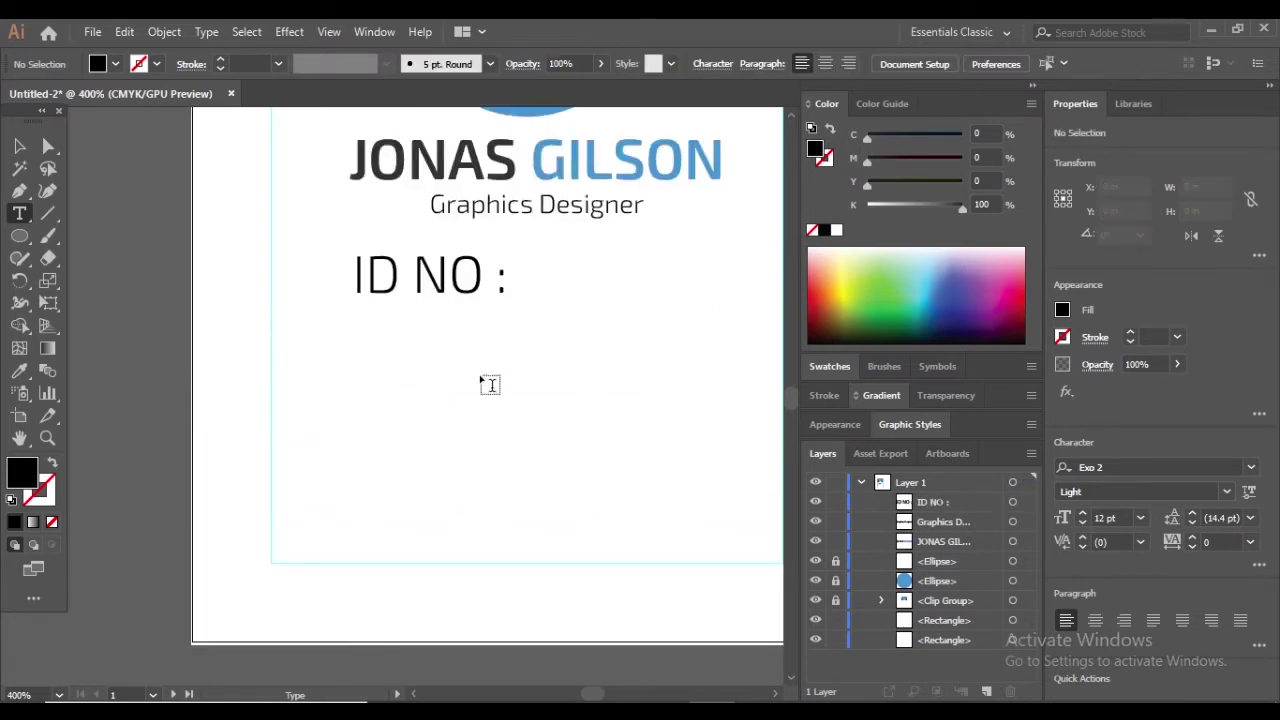
pyautogui.click(380, 378)
pyautogui.write('DOB :')
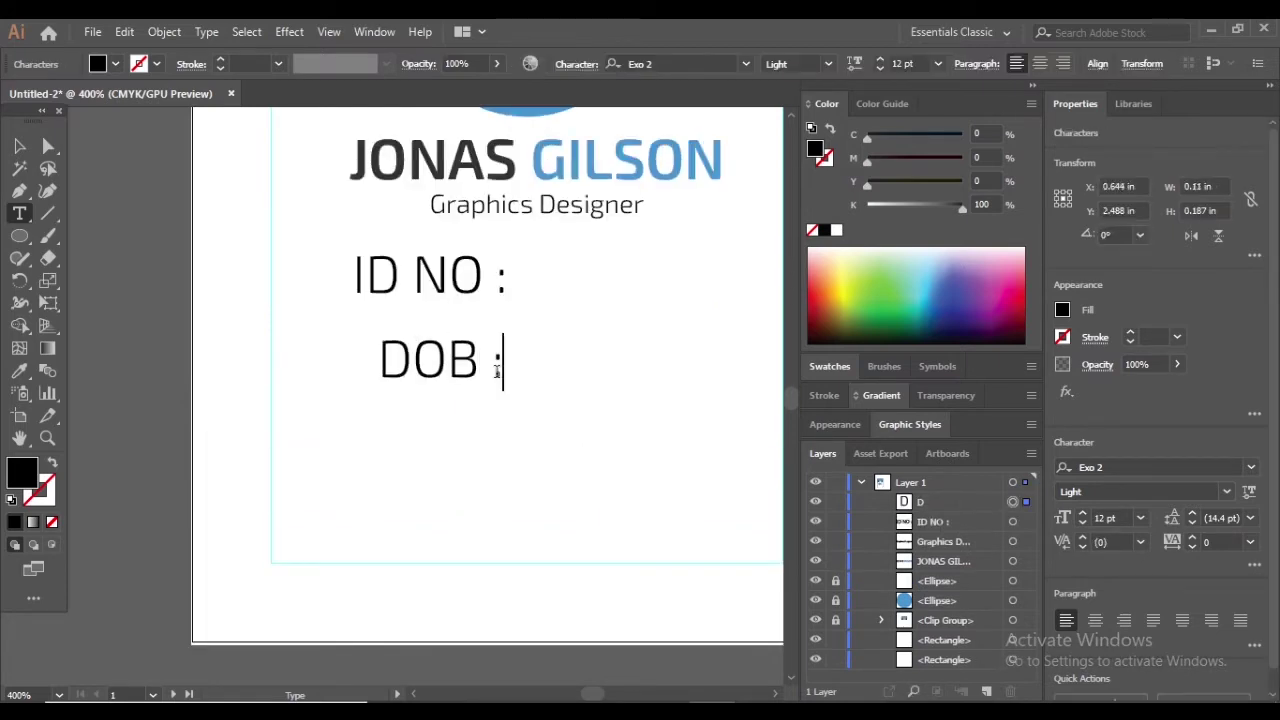
# Left-align the DOB label with ID NO
pyautogui.click(20, 148)
pyautogui.moveTo(467, 418); pyautogui.dragTo(340, 245)
pyautogui.click(1092, 608)
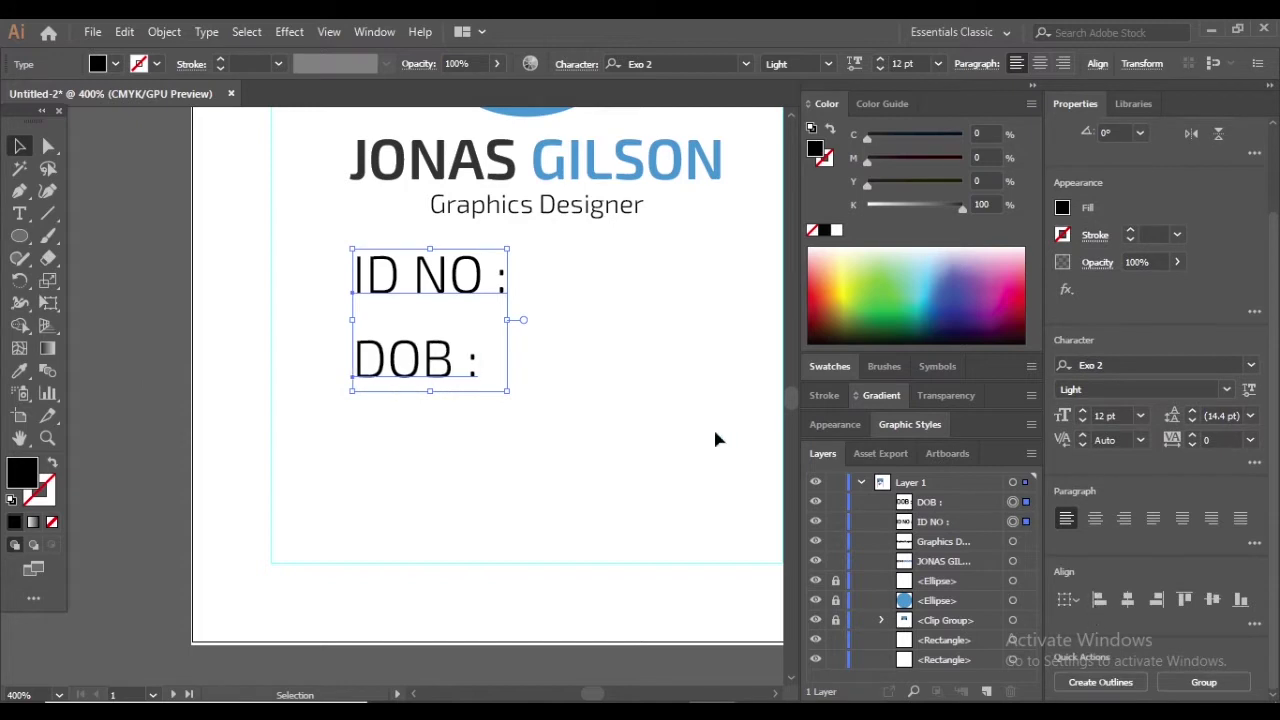
pyautogui.click(713, 426)
pyautogui.click(18, 214)
pyautogui.click(464, 360)
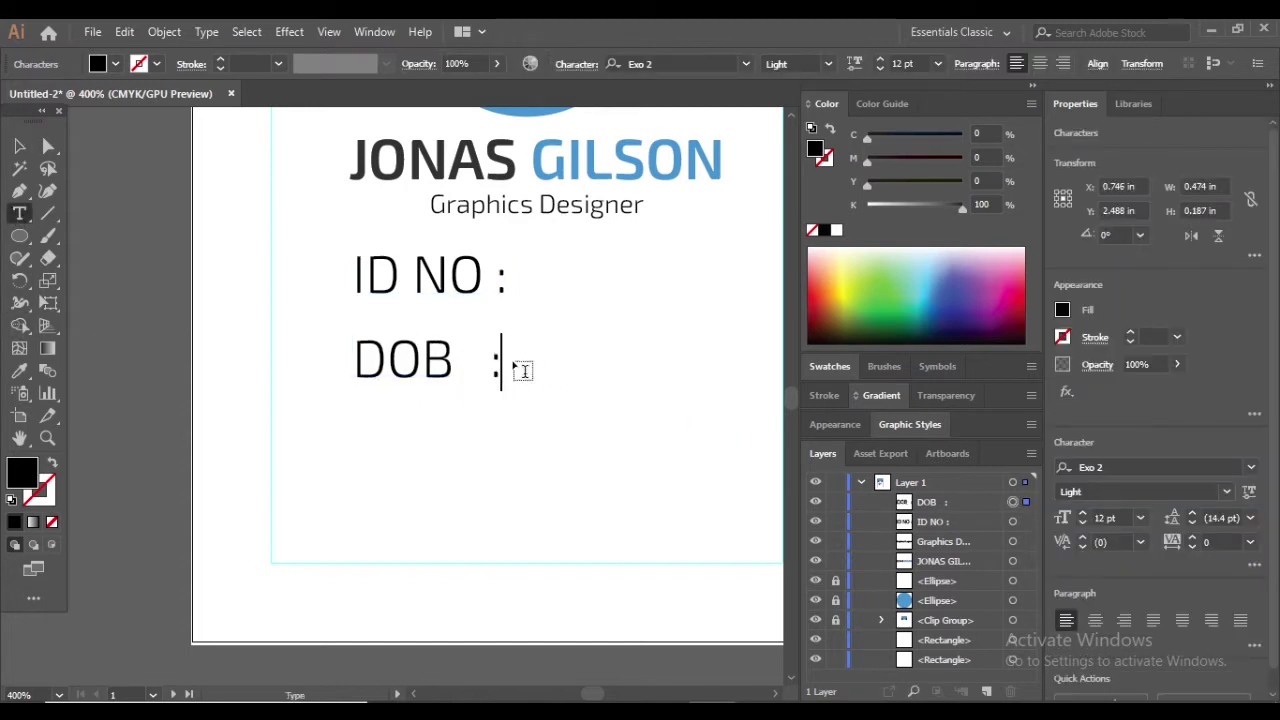
pyautogui.click(20, 146)
# Colour the ID NO and DOB labels with the ring's blue
pyautogui.click(648, 341)
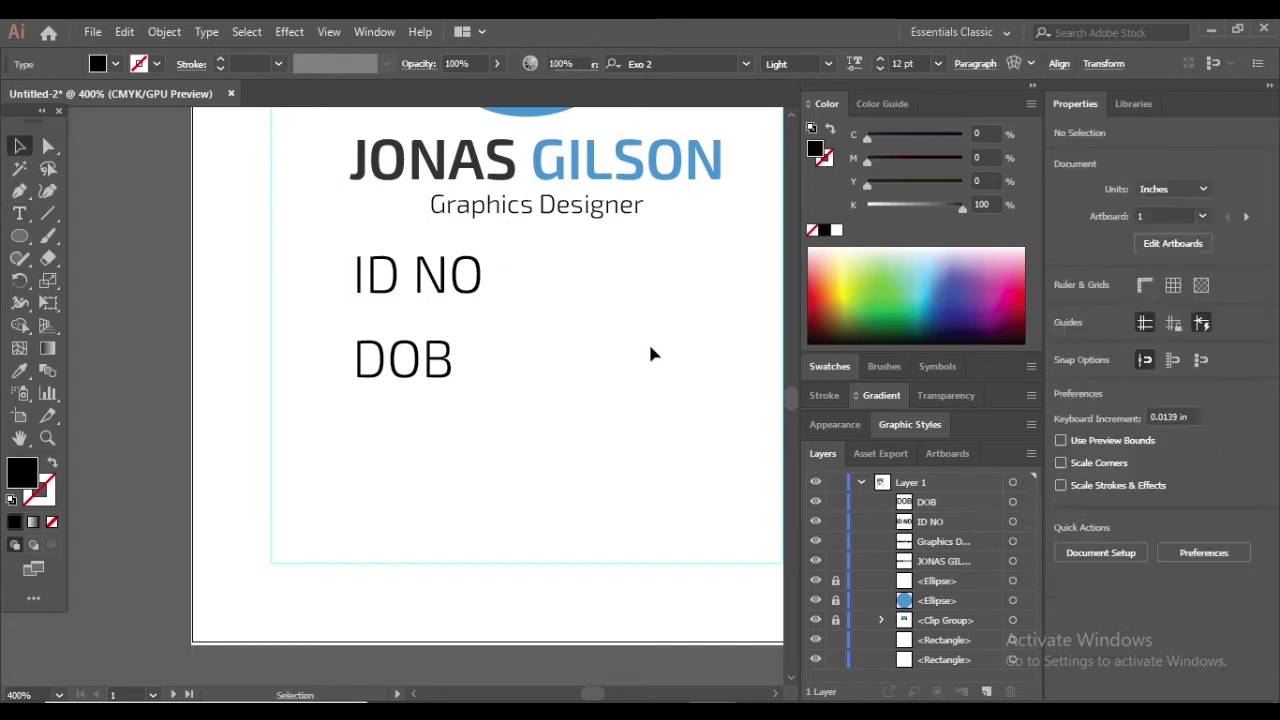
pyautogui.scroll(2, 648, 341)
pyautogui.moveTo(520, 500); pyautogui.dragTo(340, 330)
pyautogui.click(20, 372)
pyautogui.scroll(5, 437, 171)
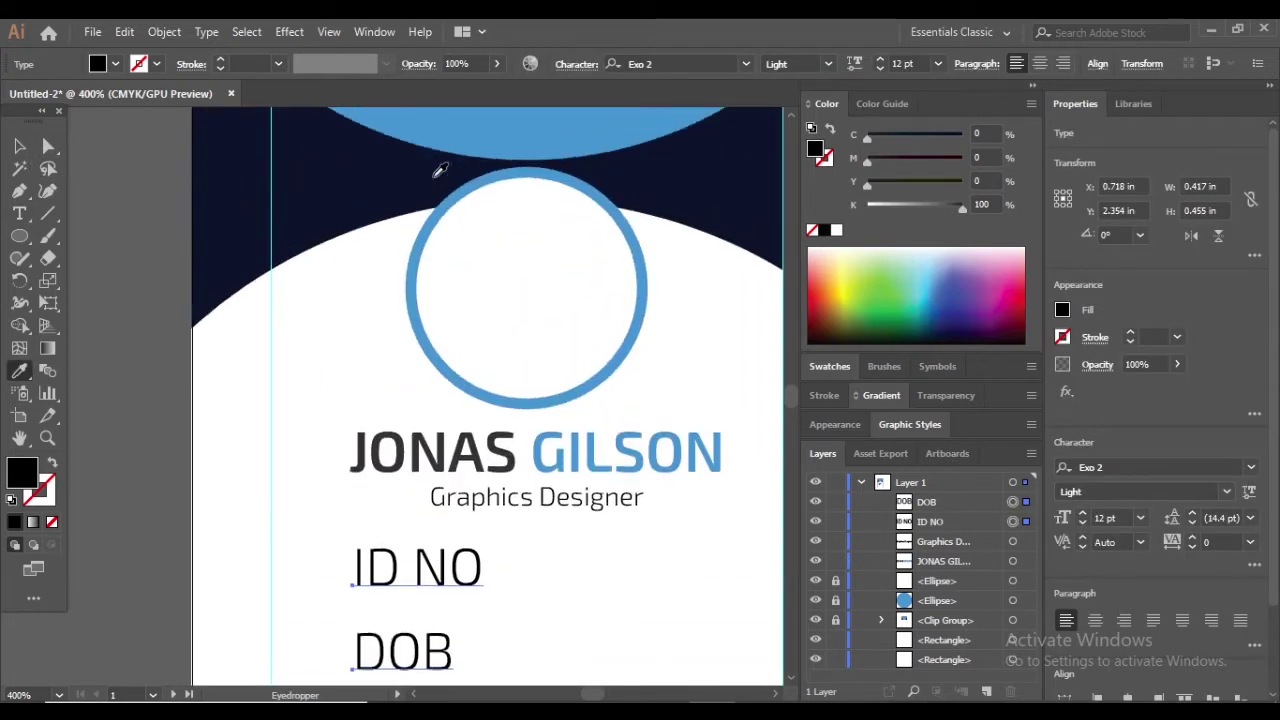
pyautogui.click(437, 171)
pyautogui.click(20, 146)
pyautogui.click(331, 285)
pyautogui.scroll(-4, 331, 285)
pyautogui.scroll(5, 574, 457)
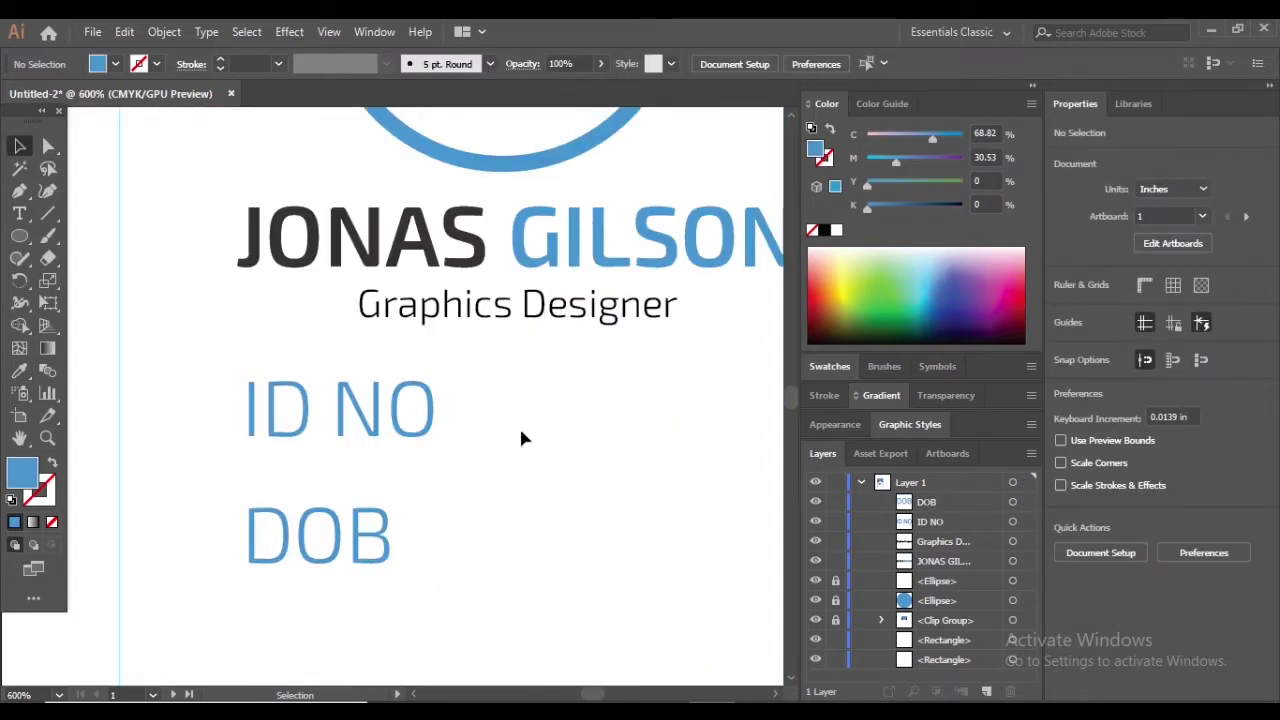
# Add a separate colon beside ID NO and copy it down beside DOB
pyautogui.click(21, 215)
pyautogui.click(489, 369)
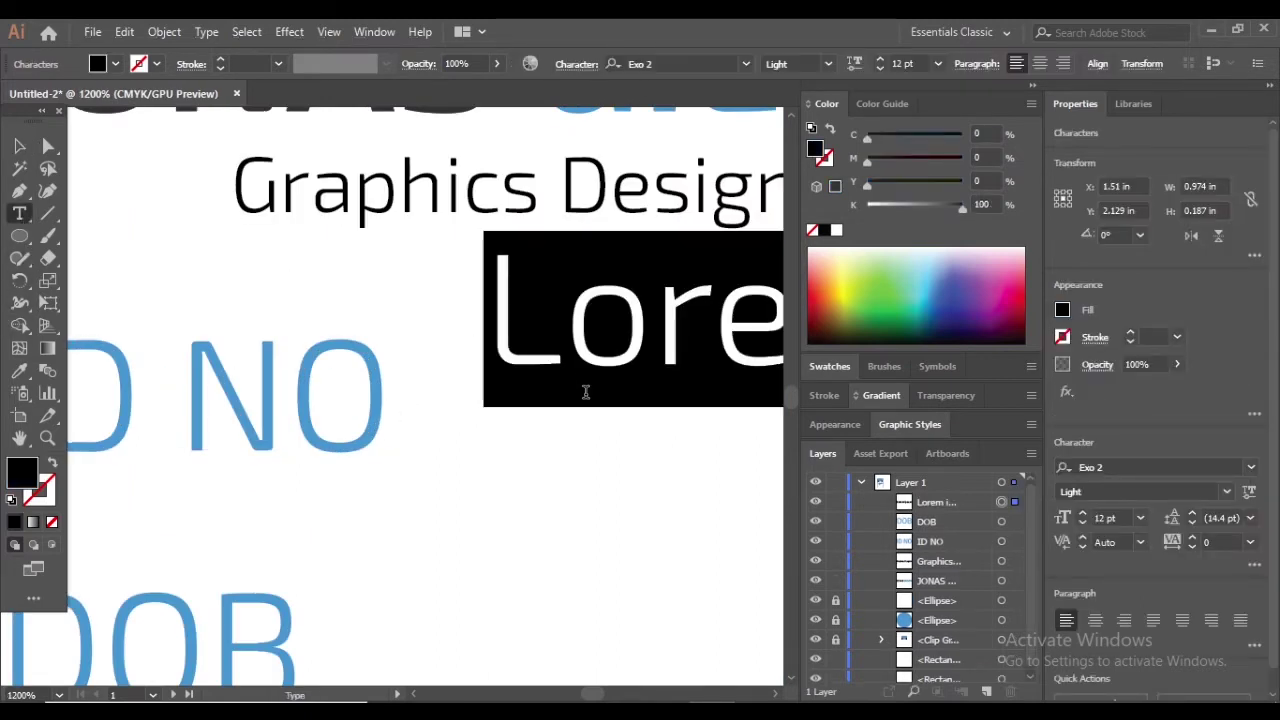
pyautogui.write(':')
pyautogui.press('Escape')
pyautogui.moveTo(506, 405); pyautogui.dragTo(501, 432)
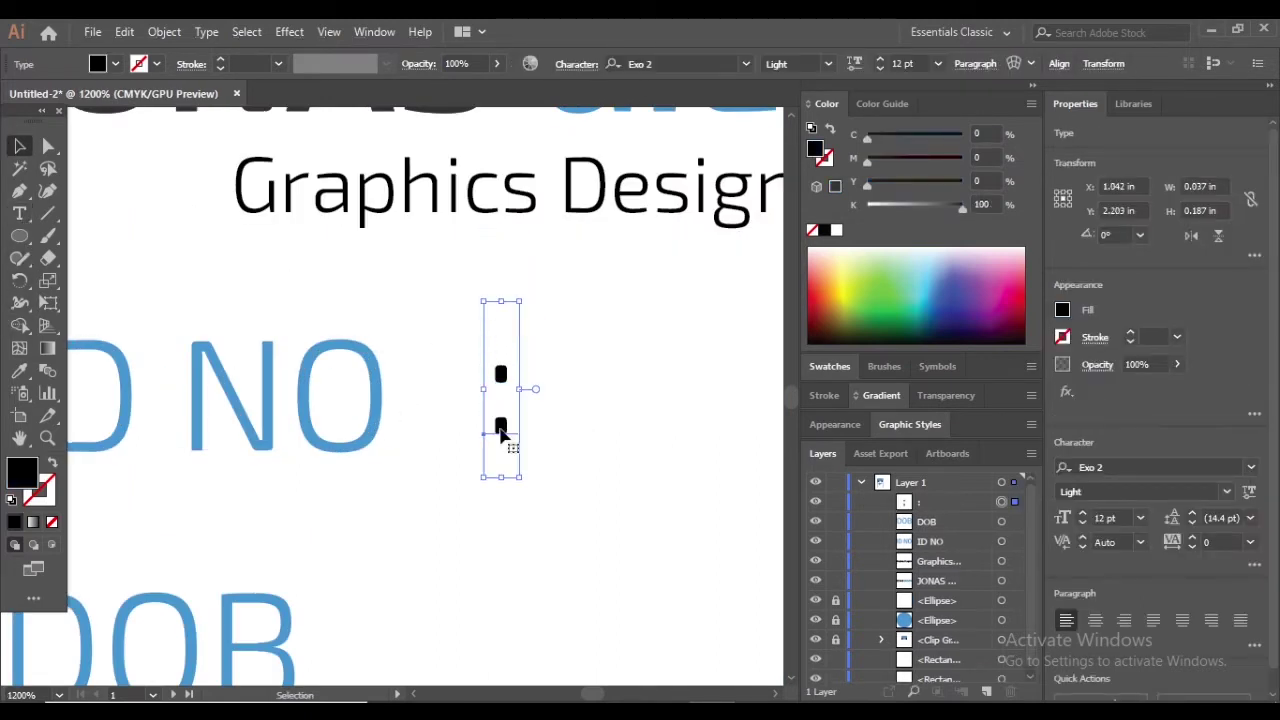
pyautogui.click(610, 419)
pyautogui.scroll(-2, 560, 385)
pyautogui.moveTo(507, 337); pyautogui.dragTo(505, 590)
pyautogui.hotkey('ctrl', '-')
pyautogui.click(674, 477)
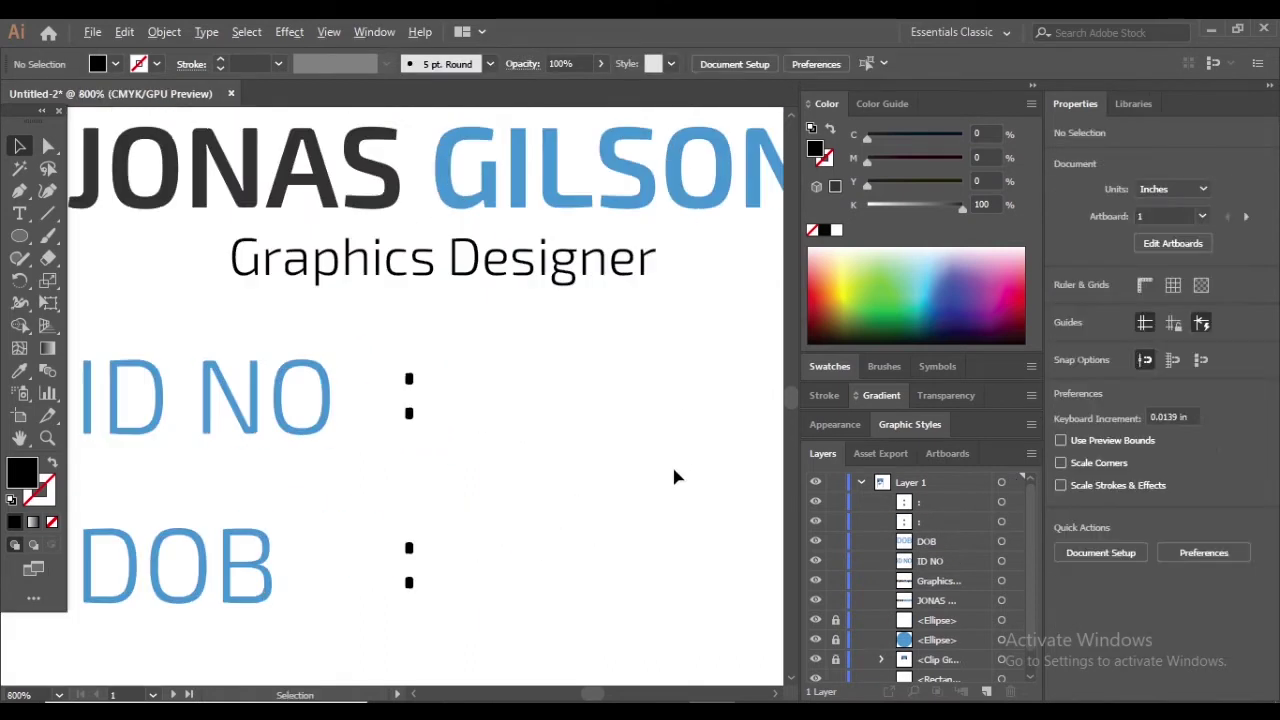
# Give both colons the blue of the ID NO label using the Eyedropper
pyautogui.click(19, 370)
pyautogui.click(160, 388)
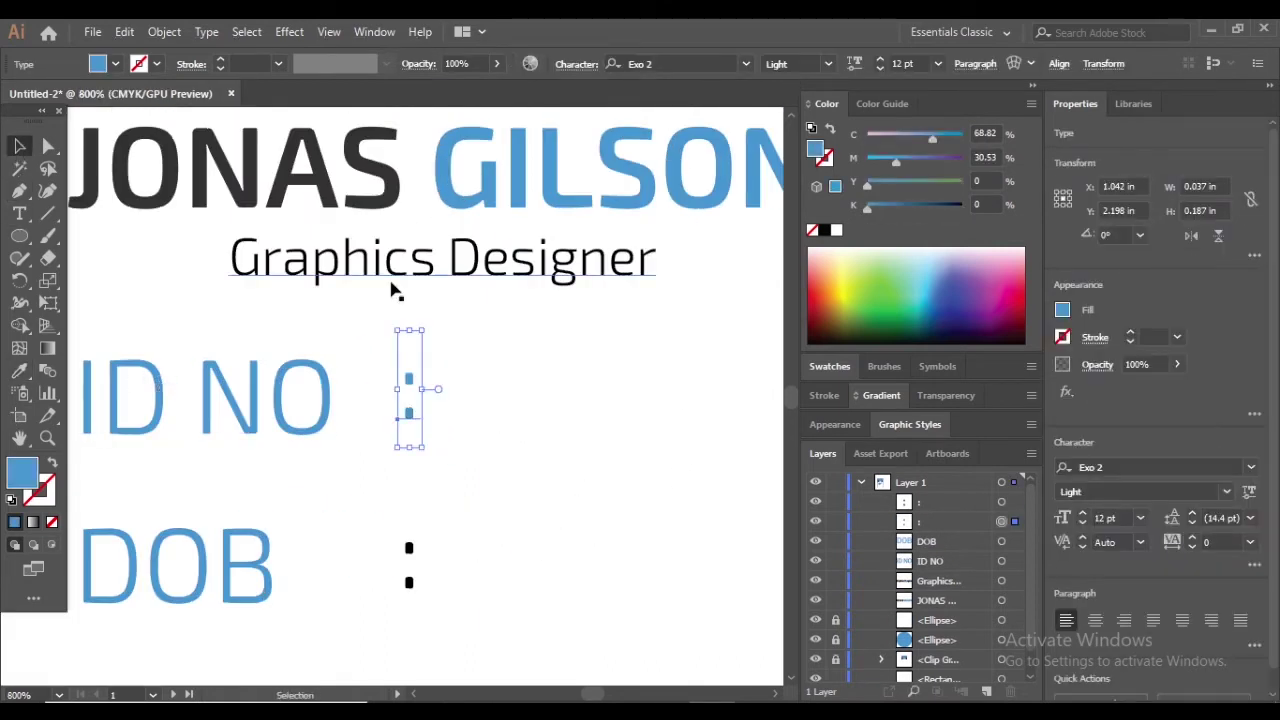
pyautogui.hotkey('ctrl', 'z')
pyautogui.click(409, 548)
pyautogui.click(156, 456)
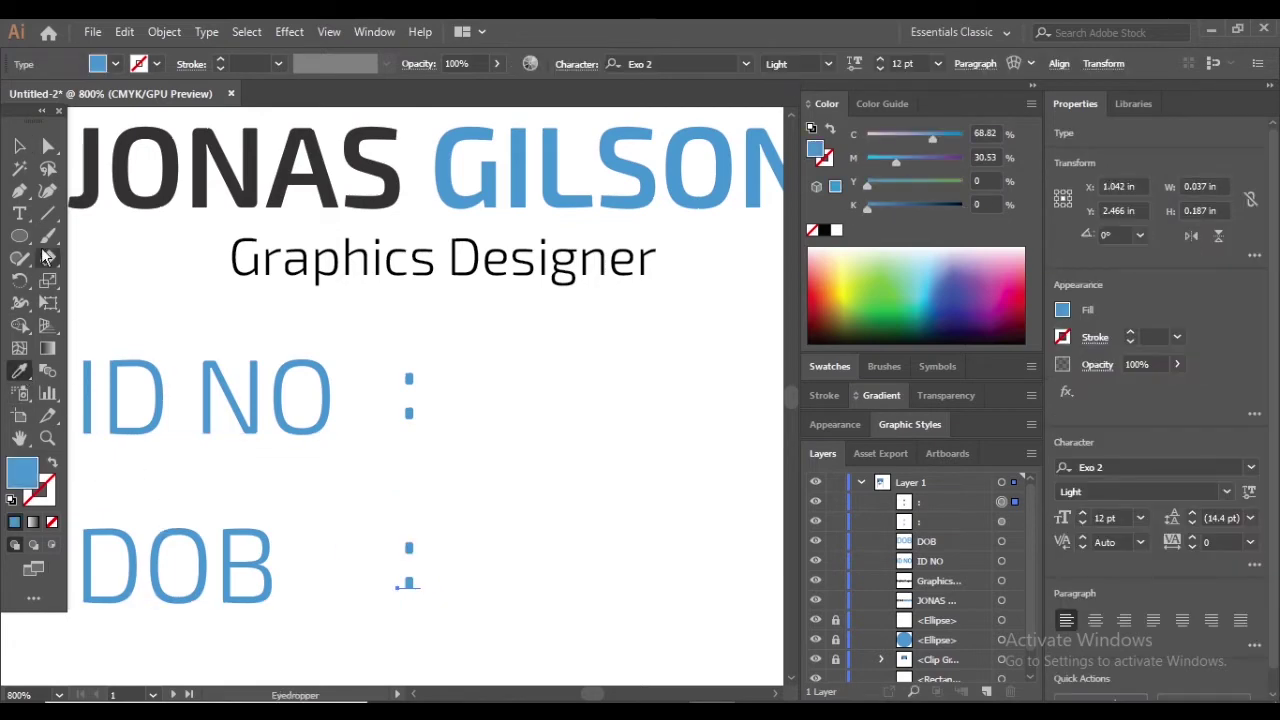
pyautogui.click(663, 473)
pyautogui.hotkey('ctrl', '-')
pyautogui.hotkey('ctrl', '-')
pyautogui.hotkey('ctrl', '-')
pyautogui.moveTo(512, 526); pyautogui.dragTo(514, 527)
pyautogui.hotkey('ctrl', '-')
pyautogui.hotkey('ctrl', '-')
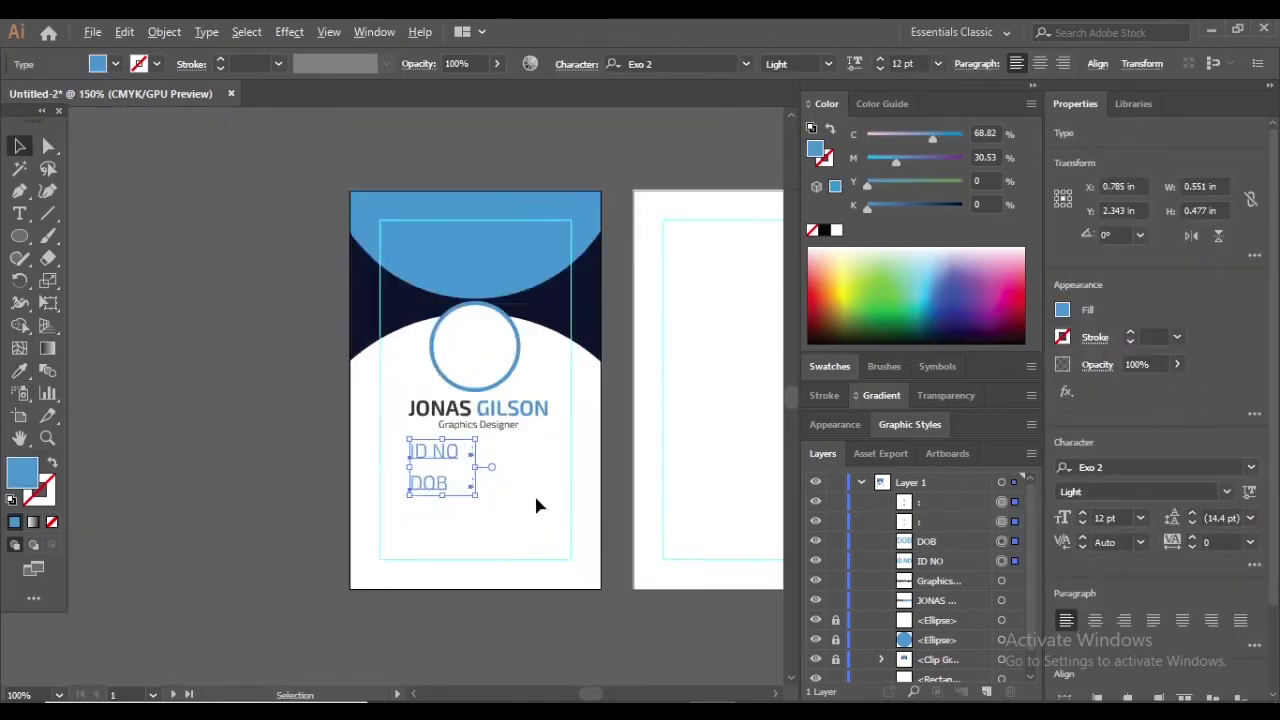
# Set the ID NO and DOB labels to the Medium font weight
pyautogui.hotkey('ctrl', '+')
pyautogui.click(1251, 467)
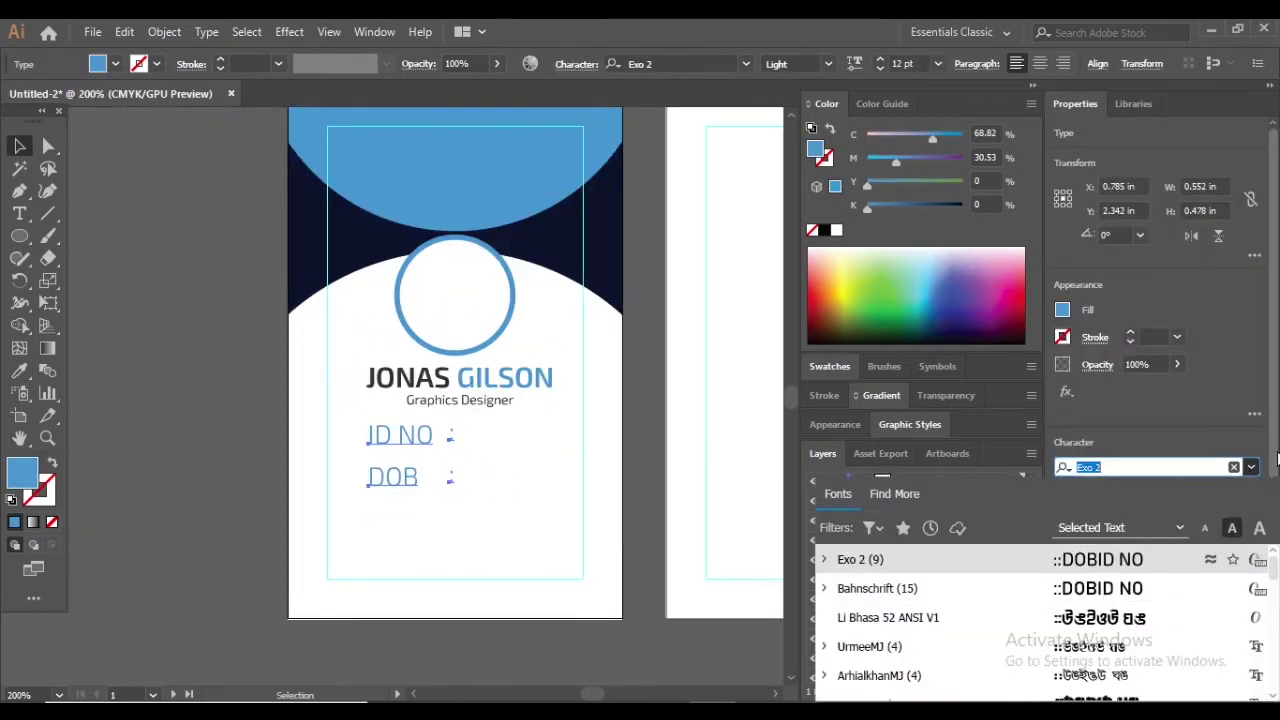
pyautogui.press('Return')
pyautogui.click(1226, 491)
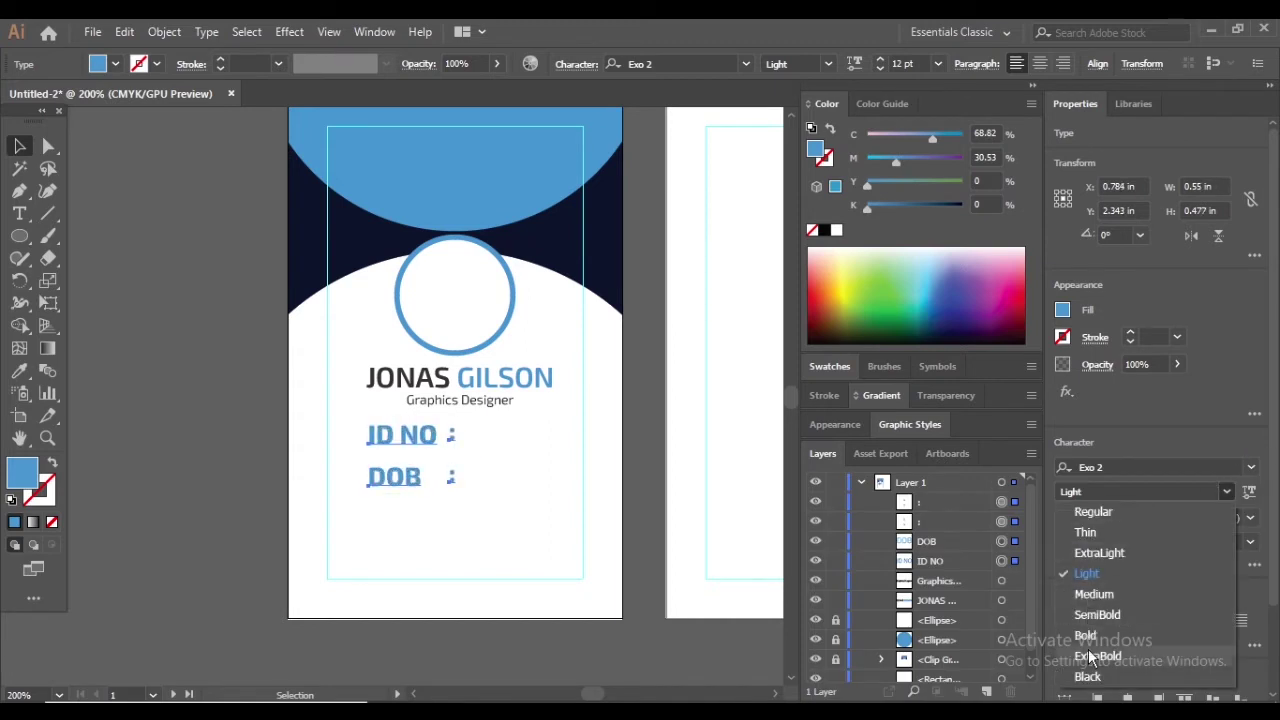
pyautogui.click(1100, 594)
pyautogui.click(324, 461)
# Group DOB with its colon and ID NO with its colon (Ctrl+G)
pyautogui.hotkey('ctrl', '+')
pyautogui.hotkey('ctrl', '+')
pyautogui.hotkey('ctrl', '+')
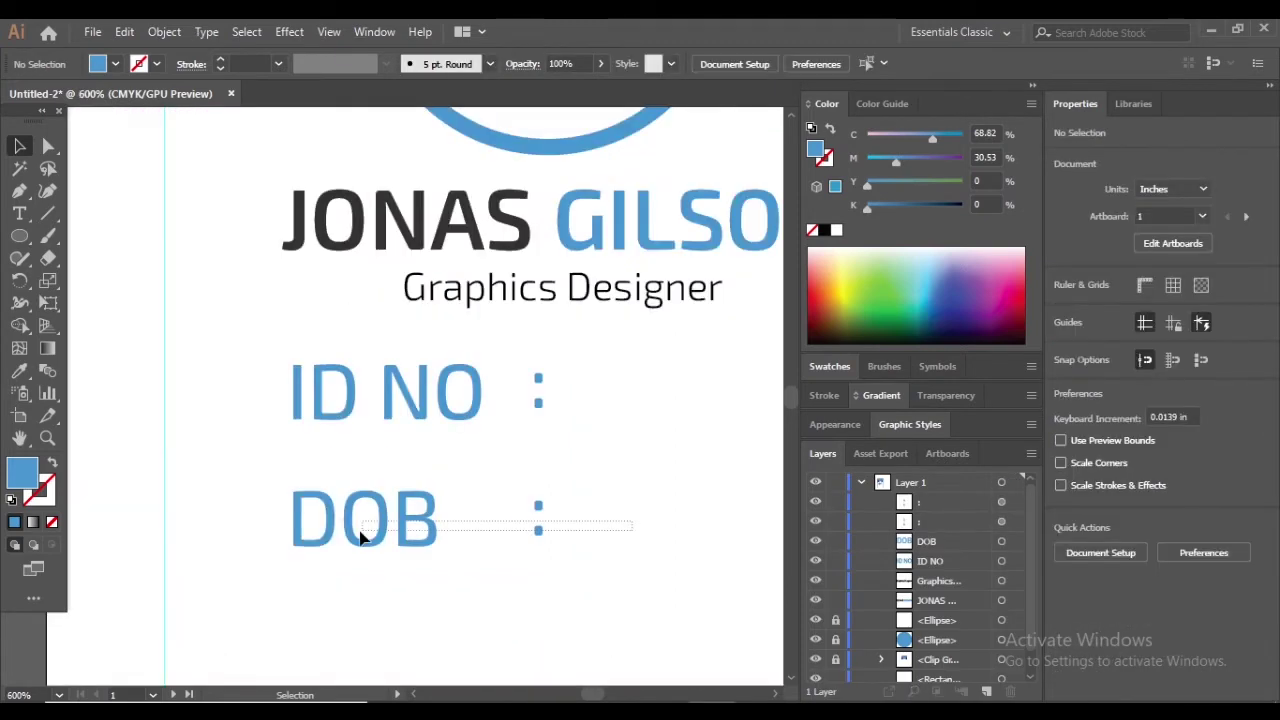
pyautogui.moveTo(362, 537); pyautogui.dragTo(365, 535)
pyautogui.hotkey('ctrl', 'g')
pyautogui.click(271, 383)
pyautogui.moveTo(271, 383); pyautogui.dragTo(594, 623)
pyautogui.hotkey('ctrl', 'g')
pyautogui.hotkey('ctrl', 'shift', 'a')
# Move both label groups down slightly beneath the title
pyautogui.click(390, 527)
pyautogui.click(520, 531)
pyautogui.hotkey('ctrl', '-')
pyautogui.moveTo(463, 522); pyautogui.dragTo(514, 534)
pyautogui.click(619, 573)
pyautogui.click(332, 440)
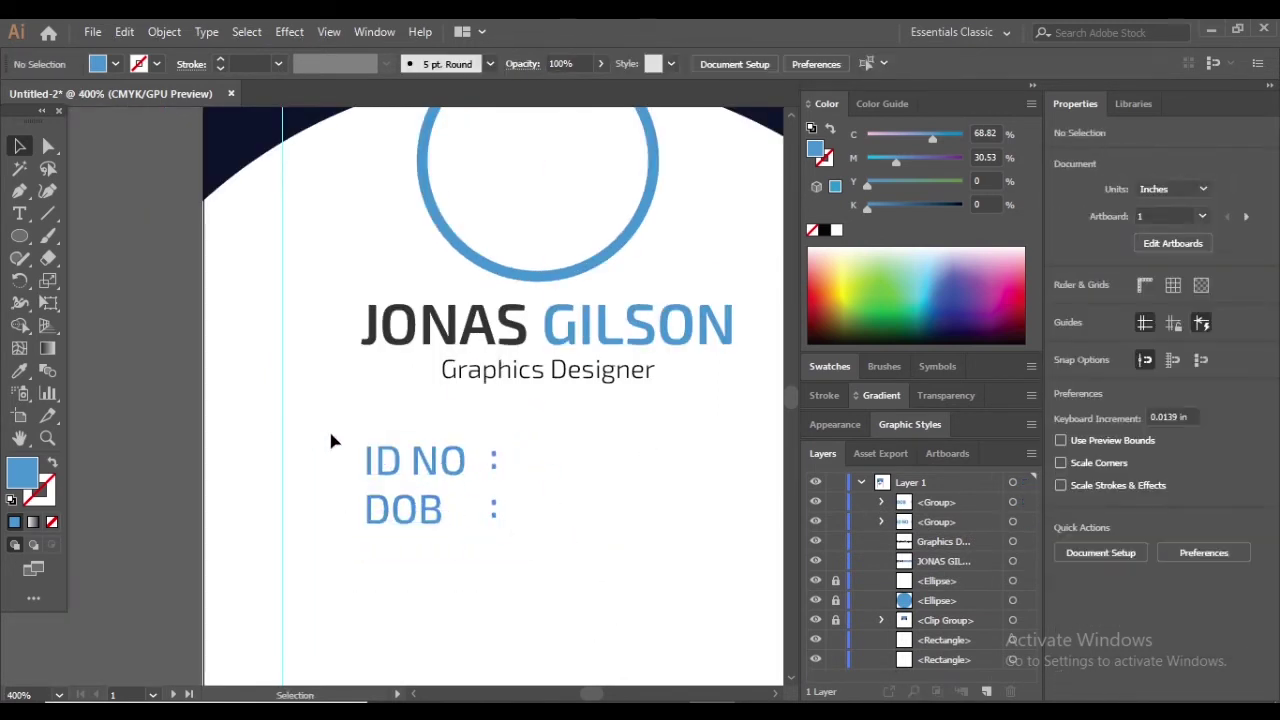
pyautogui.moveTo(332, 440); pyautogui.dragTo(445, 531)
pyautogui.click(600, 654)
# Shrink the ID NO and DOB groups together and shift them right
pyautogui.hotkey('ctrl', '+')
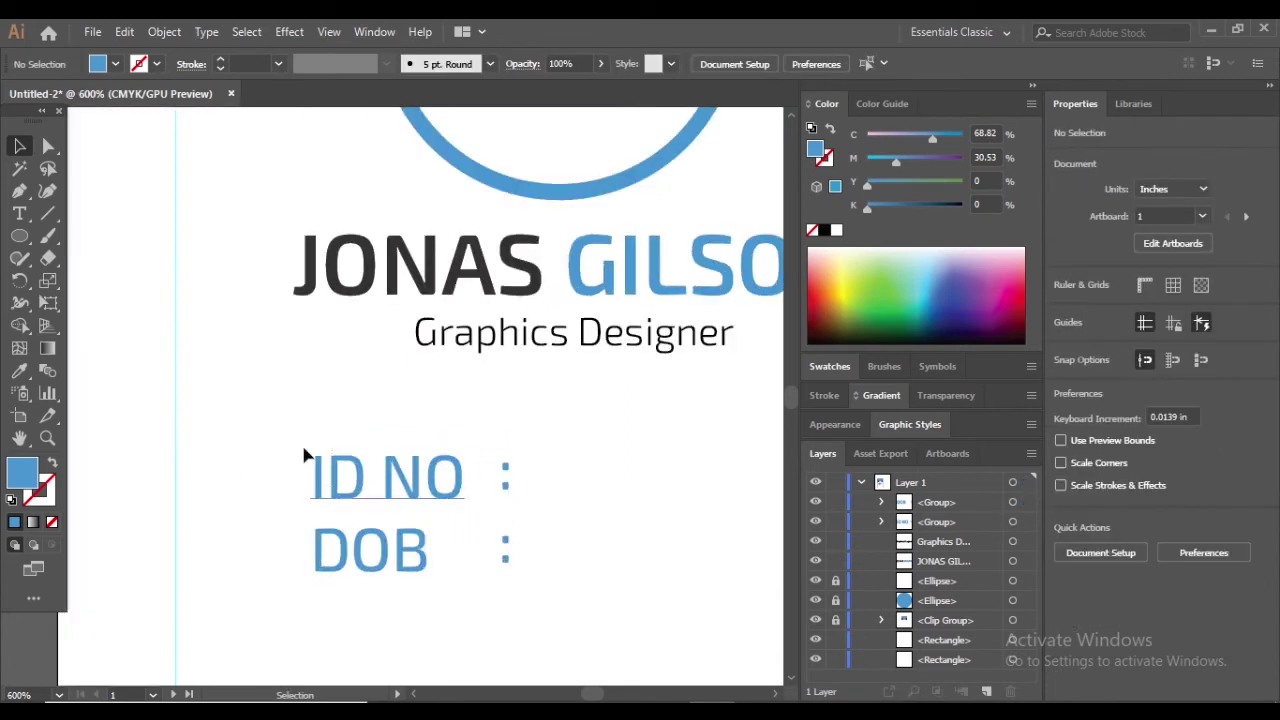
pyautogui.scroll(-1, 305, 455)
pyautogui.moveTo(305, 455); pyautogui.dragTo(466, 509)
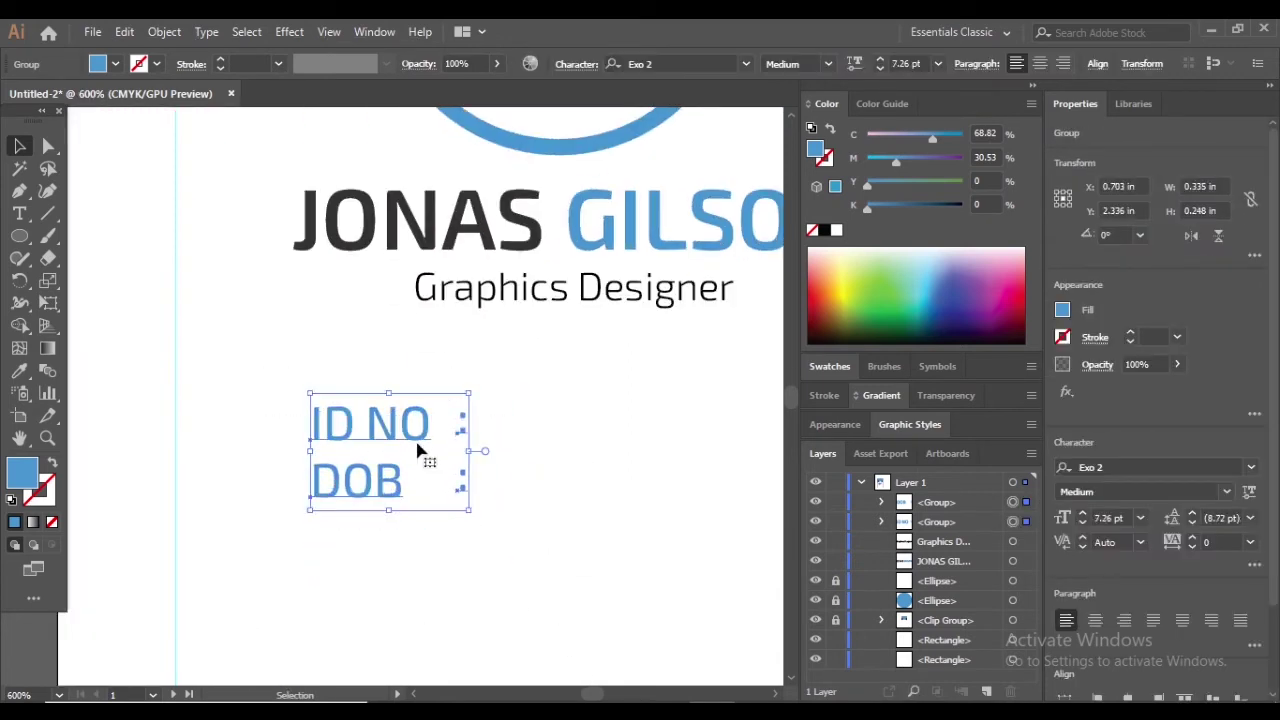
pyautogui.moveTo(420, 449); pyautogui.dragTo(477, 451)
pyautogui.click(619, 473)
pyautogui.hotkey('ctrl', '0')
pyautogui.hotkey('ctrl', '-')
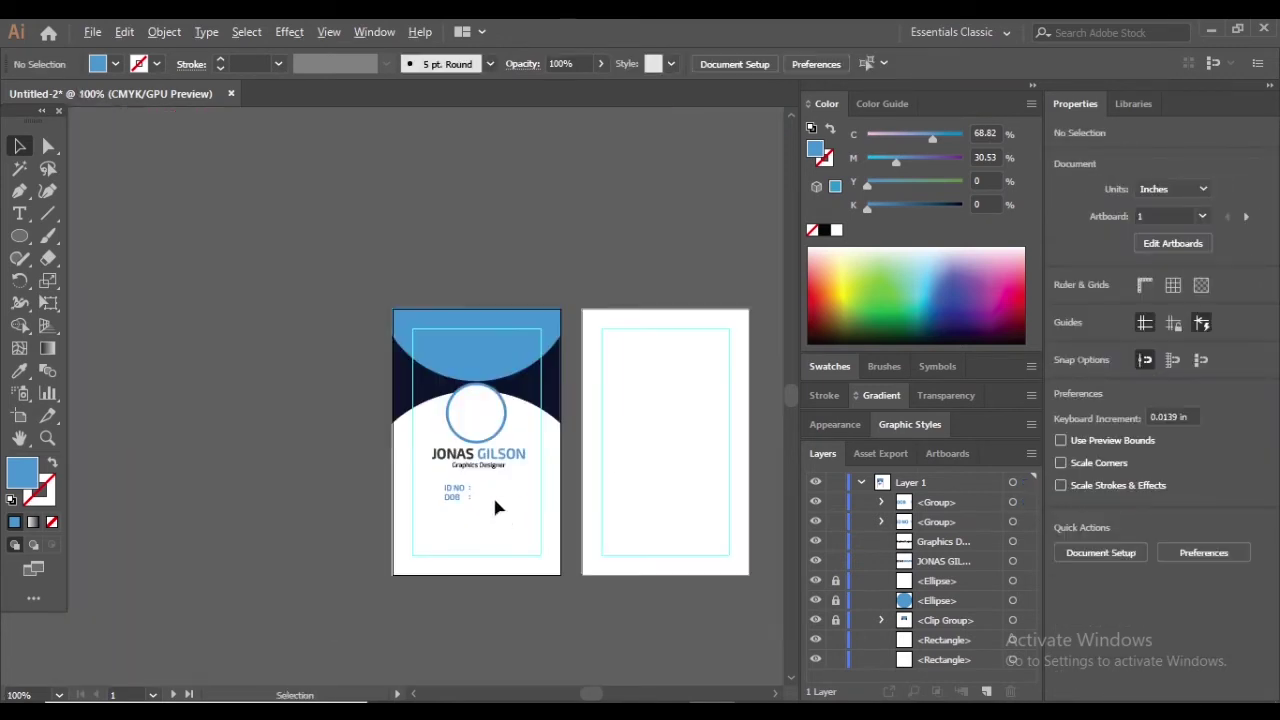
pyautogui.hotkey('ctrl', '+')
pyautogui.hotkey('ctrl', '+')
# Move the DOB group down to space it farther from ID NO
pyautogui.moveTo(371, 499); pyautogui.dragTo(372, 507)
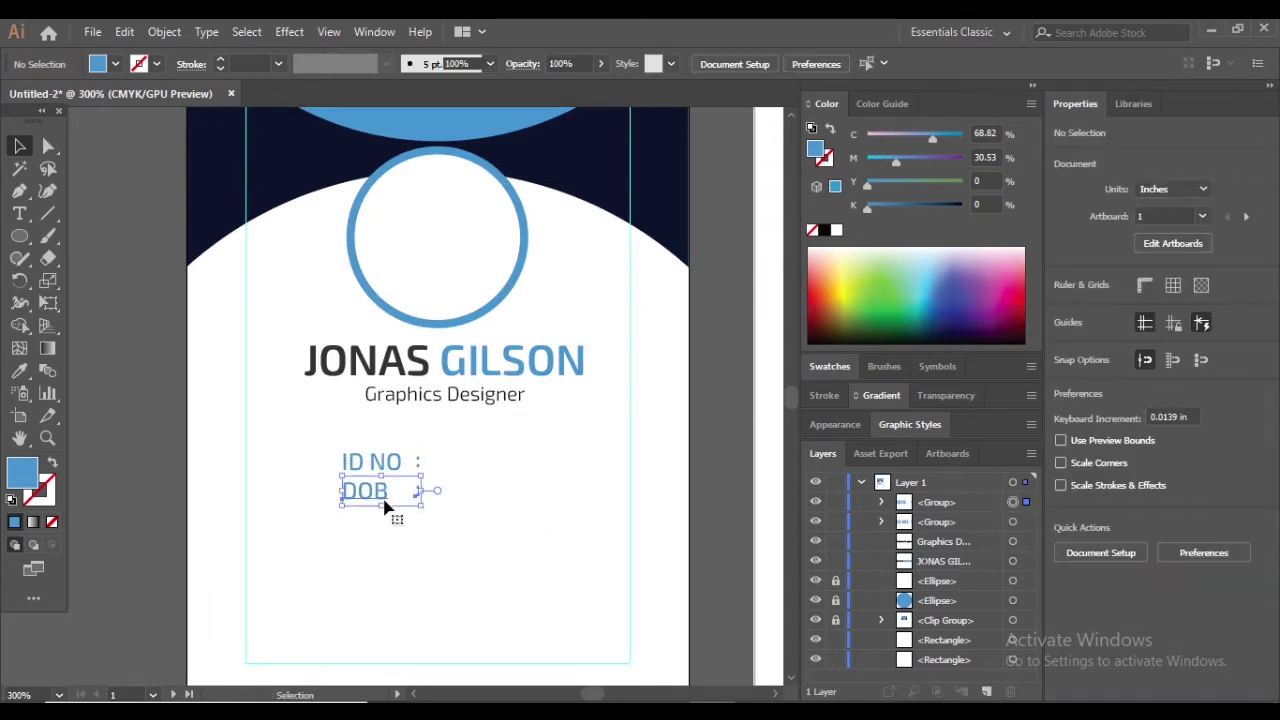
pyautogui.moveTo(435, 561); pyautogui.dragTo(330, 445)
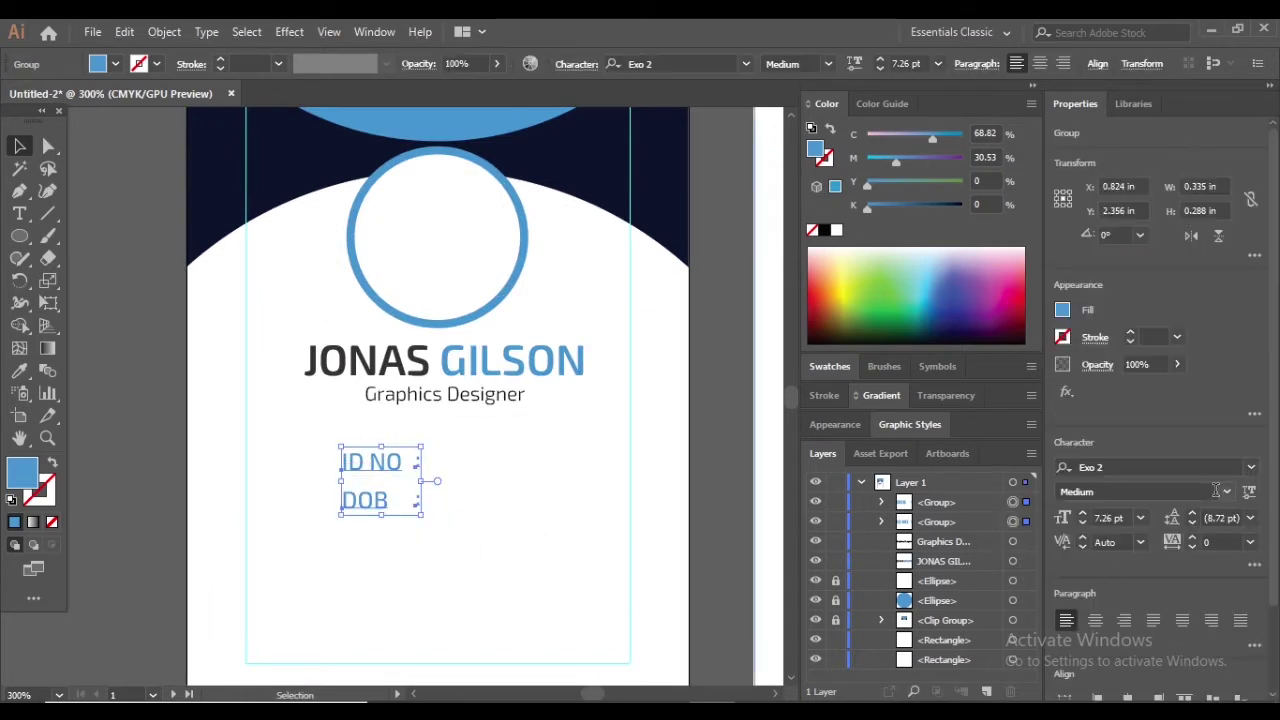
pyautogui.scroll(-2, 1133, 610)
pyautogui.click(476, 615)
pyautogui.scroll(2, 419, 519)
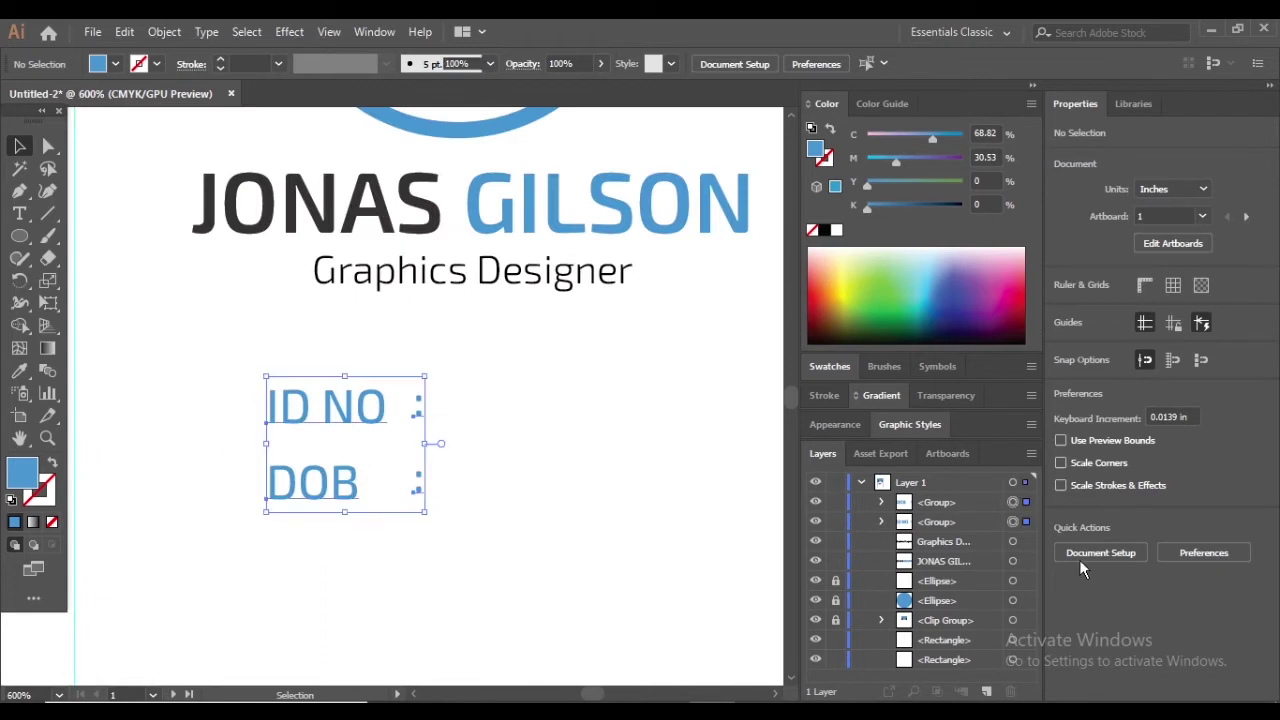
pyautogui.click(565, 464)
pyautogui.click(19, 213)
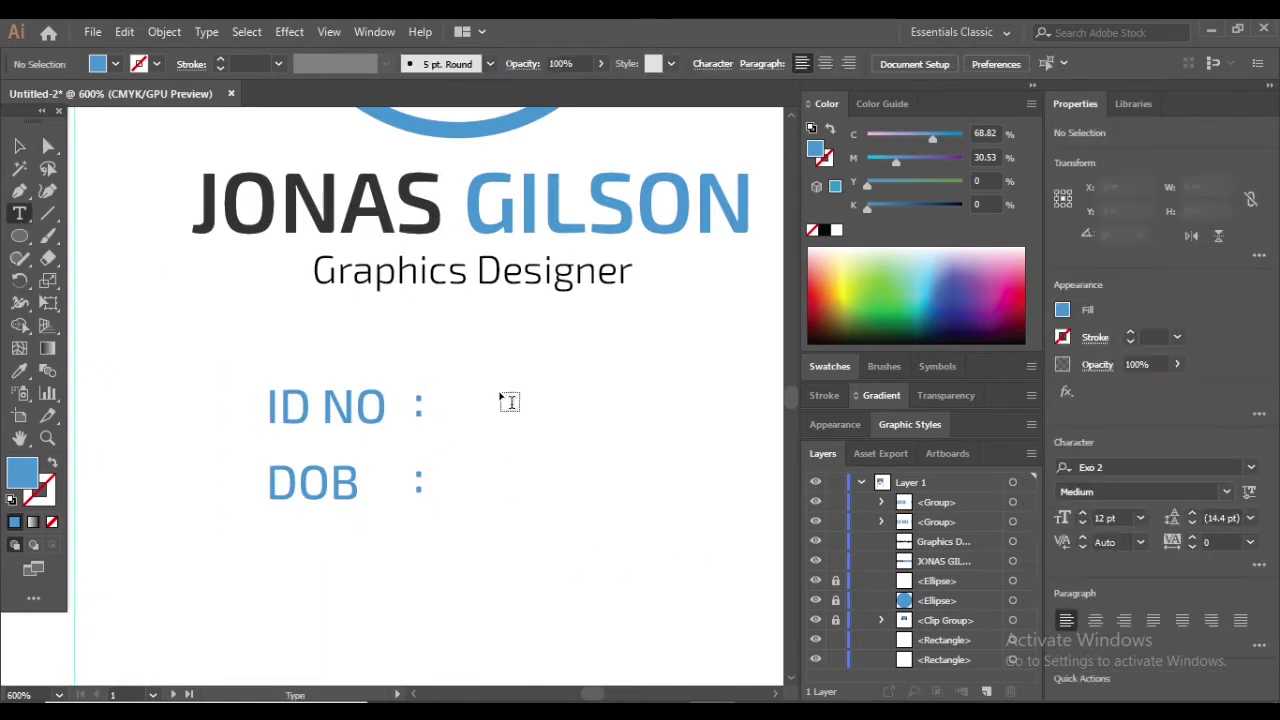
pyautogui.click(450, 412)
pyautogui.press('BackSpace')
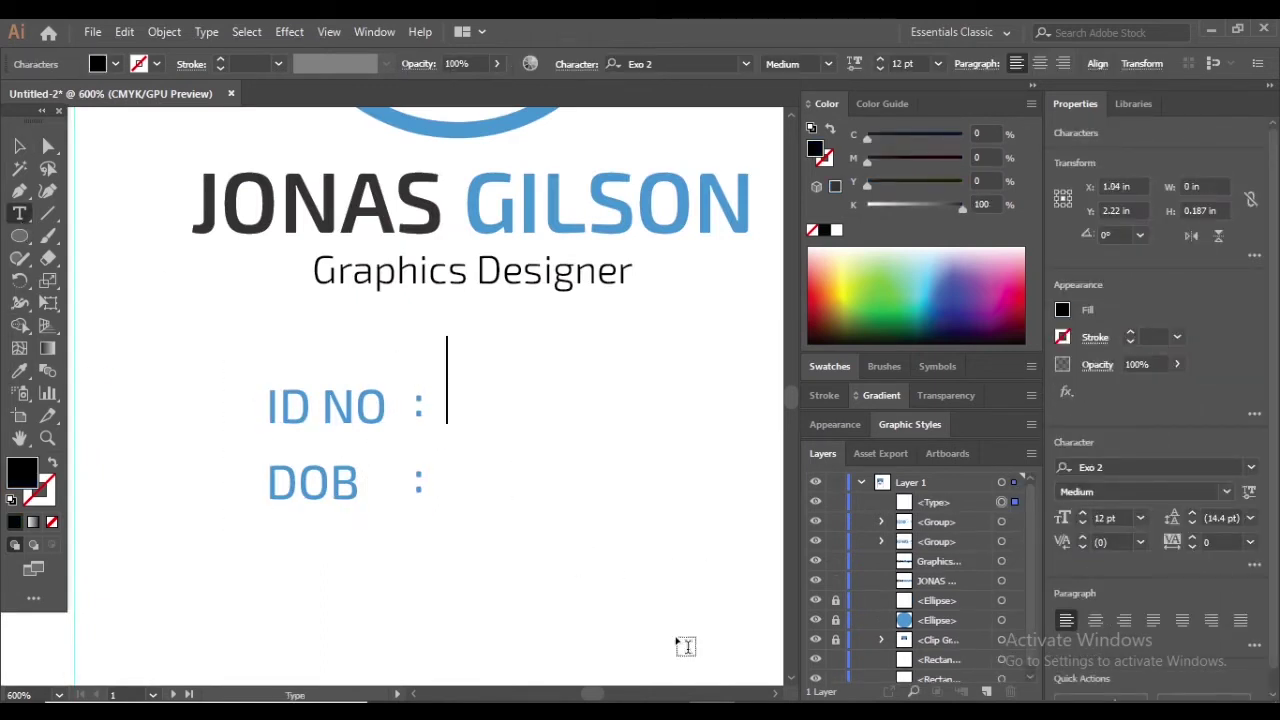
pyautogui.write('000000000000')
pyautogui.press('Escape')
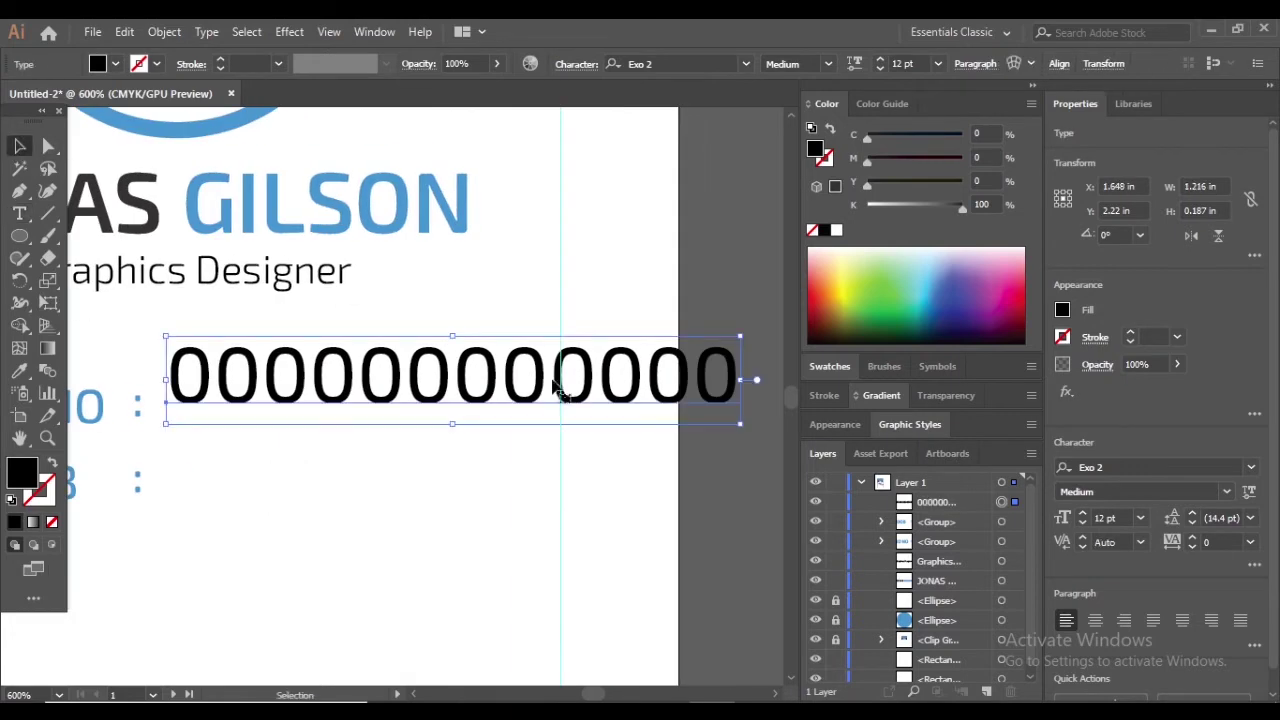
pyautogui.moveTo(745, 380); pyautogui.dragTo(445, 382)
# Duplicate the zeros down onto the DOB line
pyautogui.moveTo(350, 386); pyautogui.dragTo(354, 409)
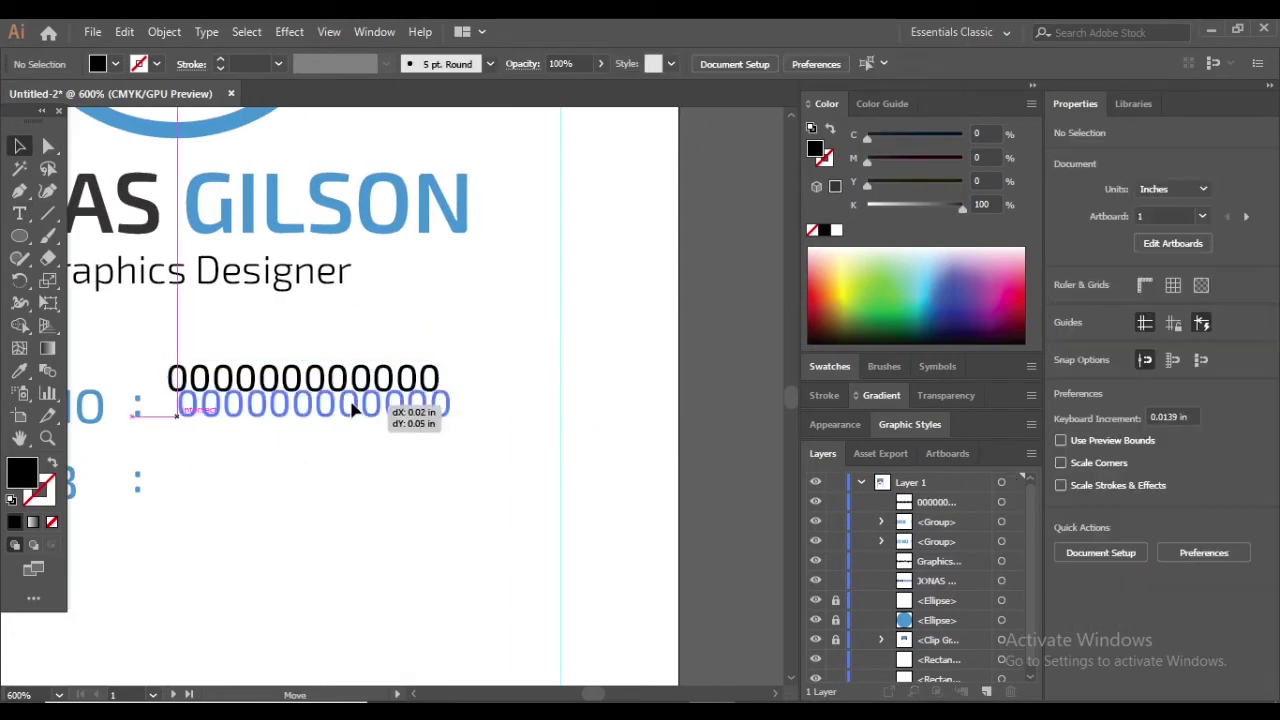
pyautogui.hotkey('ctrl', 'z')
pyautogui.hotkey('ctrl', '-')
pyautogui.moveTo(537, 391); pyautogui.dragTo(523, 427)
pyautogui.scroll(2, 594, 426)
# Edit the DOB copy so it reads 00/00/0000
pyautogui.doubleClick(525, 450)
pyautogui.moveTo(622, 440); pyautogui.dragTo(262, 426)
pyautogui.write('12/7/2022')
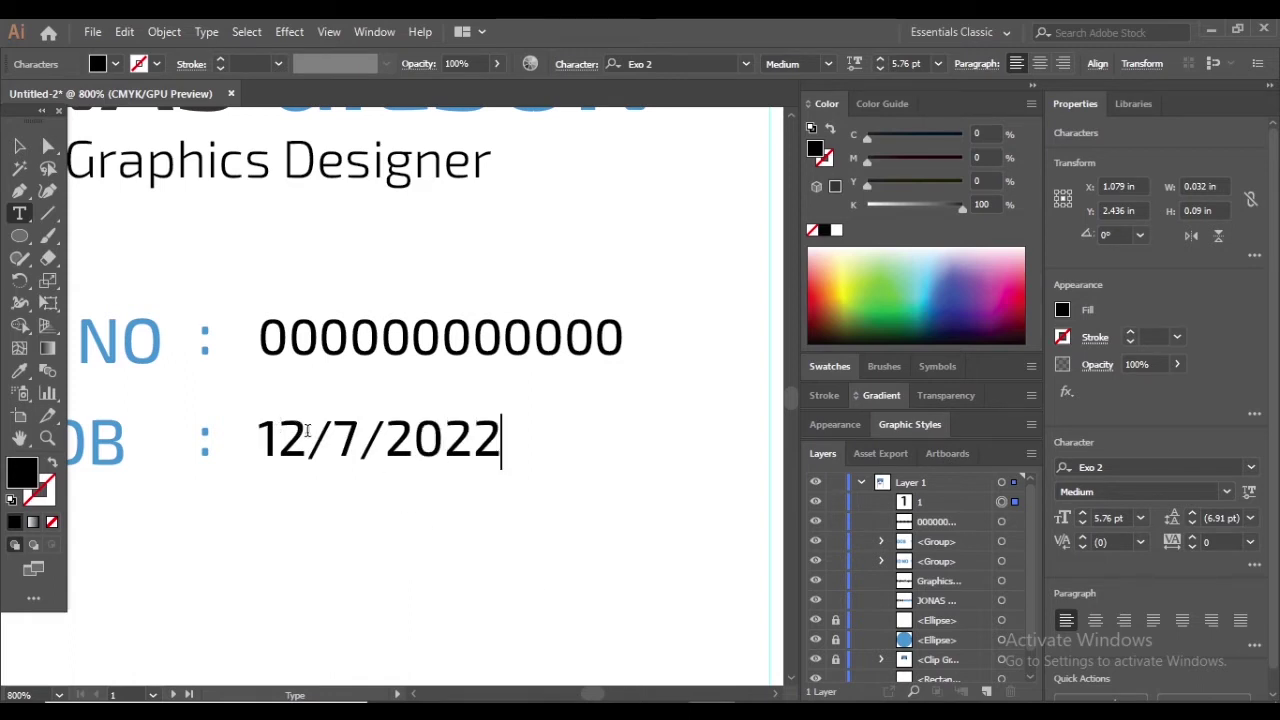
pyautogui.write('00')
pyautogui.write('00')
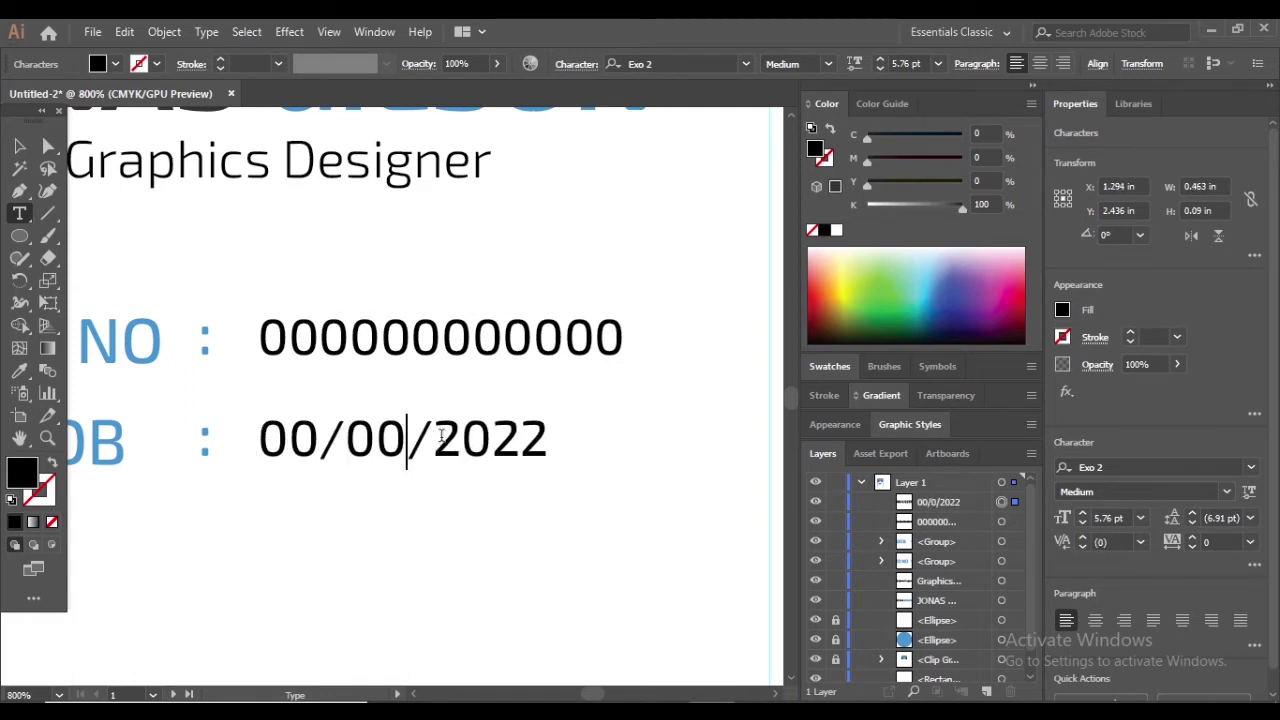
pyautogui.moveTo(545, 436); pyautogui.dragTo(434, 436)
pyautogui.press('BackSpace')
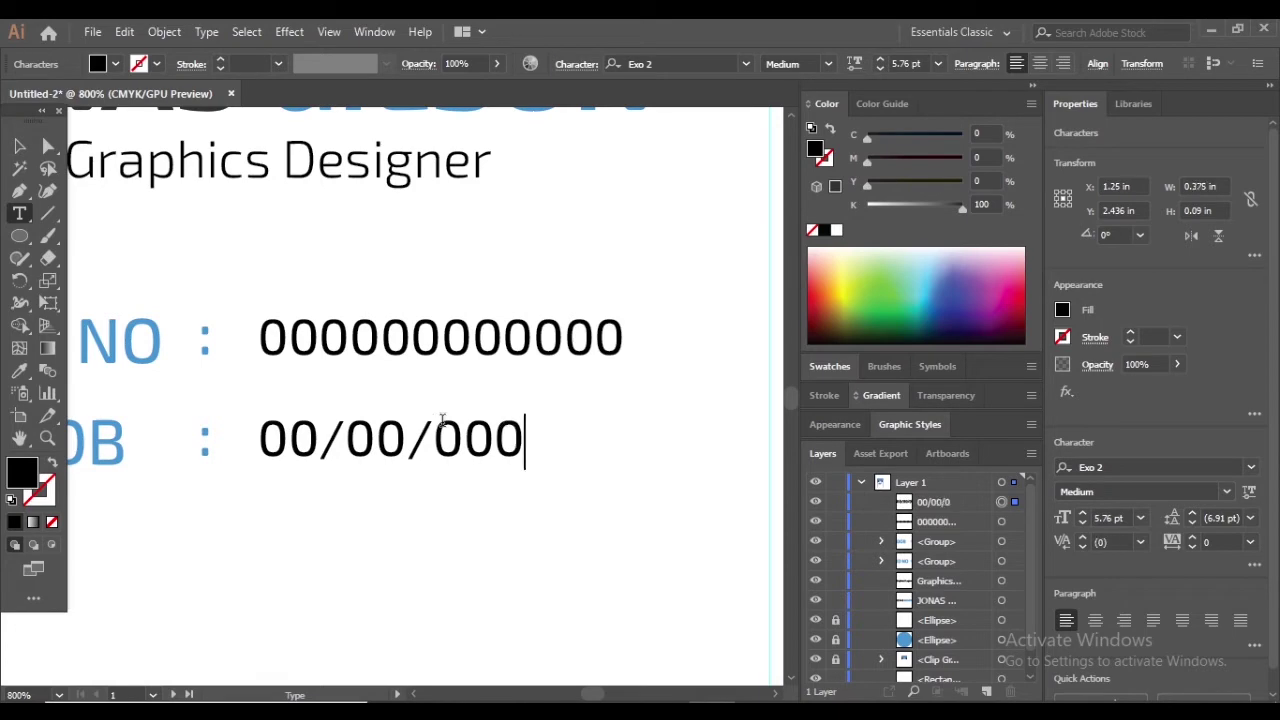
pyautogui.click(19, 146)
pyautogui.click(679, 260)
pyautogui.scroll(-5, 463, 400)
pyautogui.scroll(2, 509, 466)
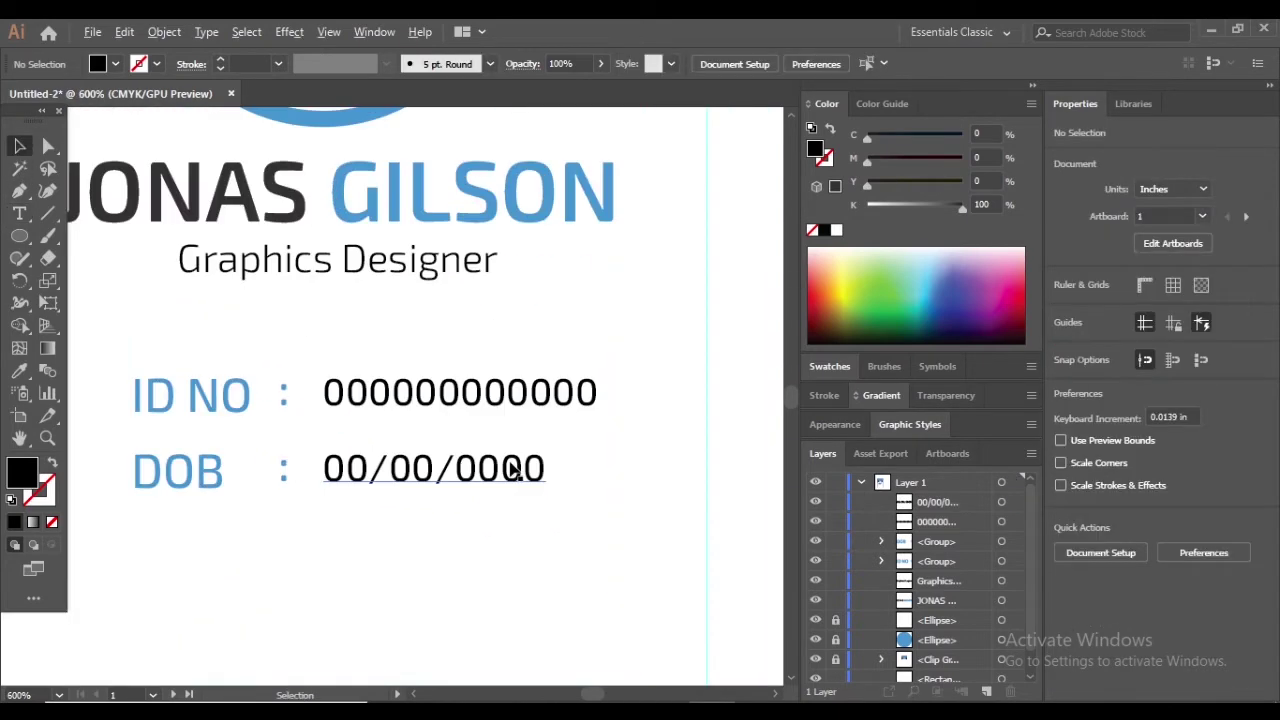
pyautogui.scroll(-2, 556, 467)
pyautogui.scroll(4, 556, 467)
pyautogui.scroll(-2, 630, 630)
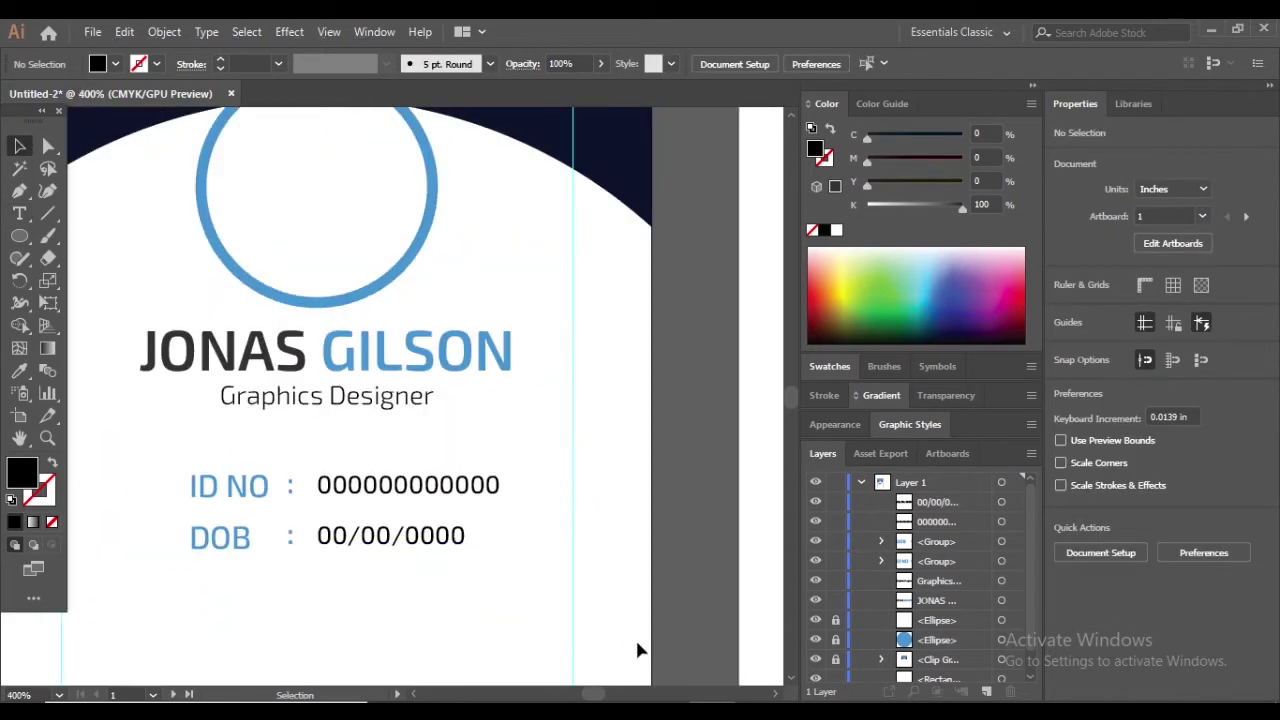
pyautogui.scroll(1, 614, 515)
pyautogui.scroll(-3, 614, 515)
# Place the barcode image on the card below the DOB line
pyautogui.click(92, 31)
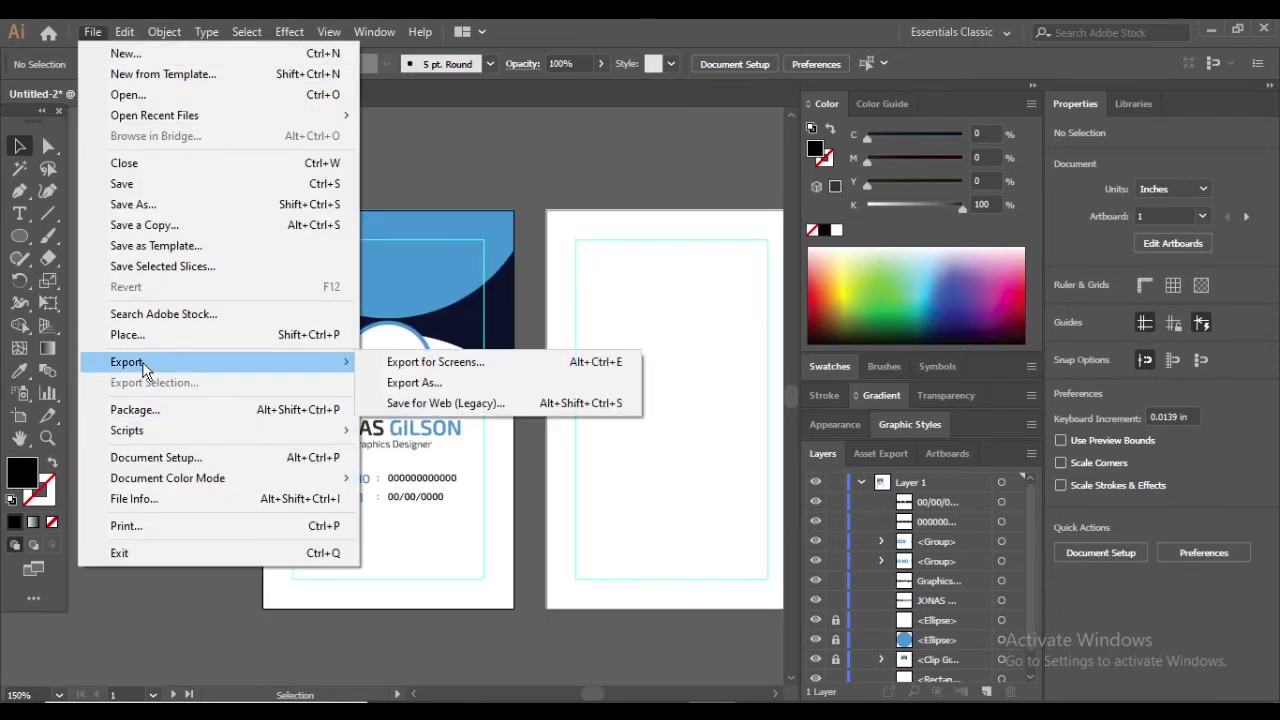
pyautogui.click(206, 332)
pyautogui.doubleClick(203, 210)
pyautogui.click(340, 533)
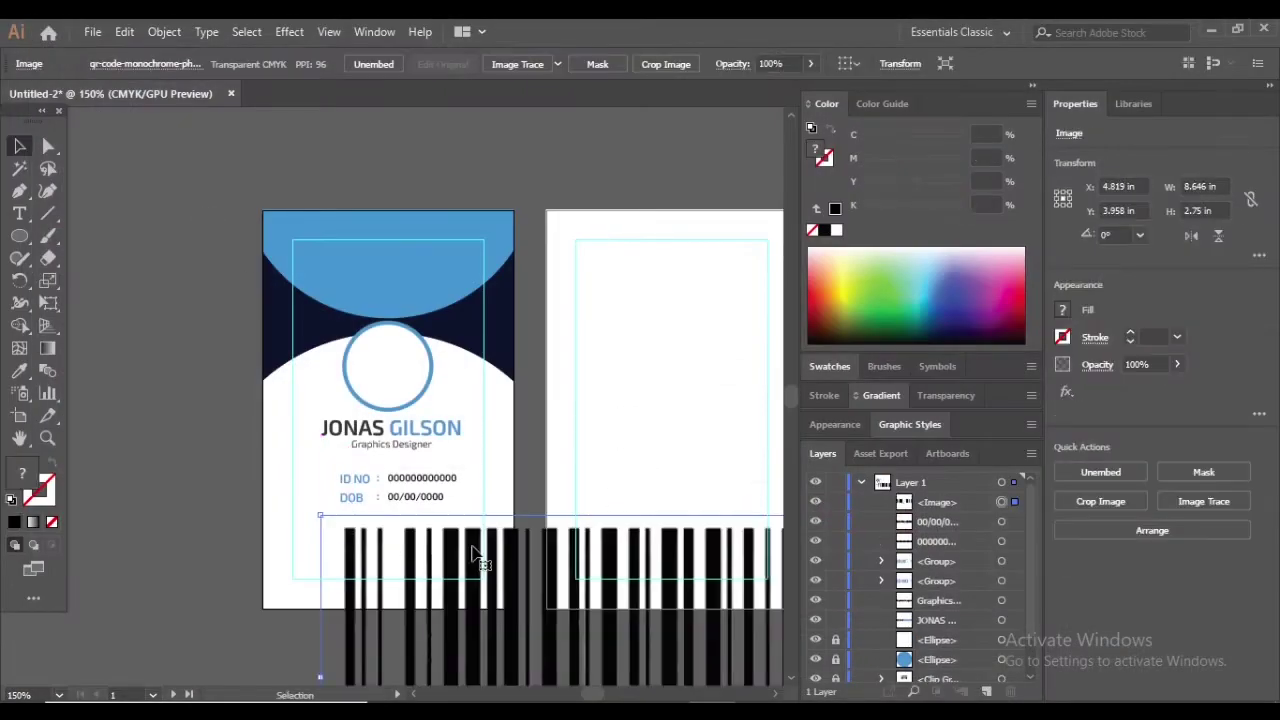
# Scale the barcode down to about 2 in wide
pyautogui.scroll(-3, 354, 518)
pyautogui.moveTo(514, 628); pyautogui.dragTo(316, 540)
pyautogui.click(500, 575)
pyautogui.scroll(2, 451, 531)
pyautogui.moveTo(463, 531); pyautogui.dragTo(306, 537)
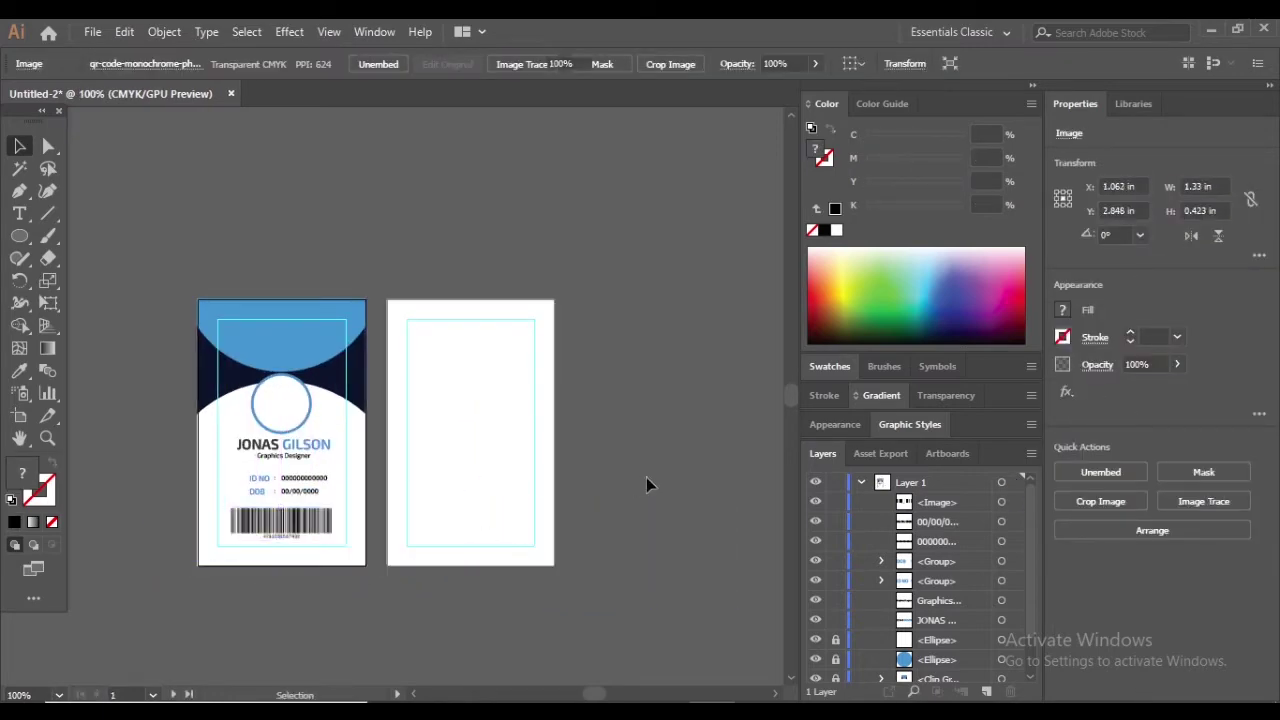
pyautogui.click(646, 477)
pyautogui.scroll(2, 265, 520)
# Check the scaled barcode's fit beneath the DOB line
pyautogui.click(244, 563)
pyautogui.hotkey('ctrl', 'shift', 'a')
pyautogui.scroll(-2, 381, 466)
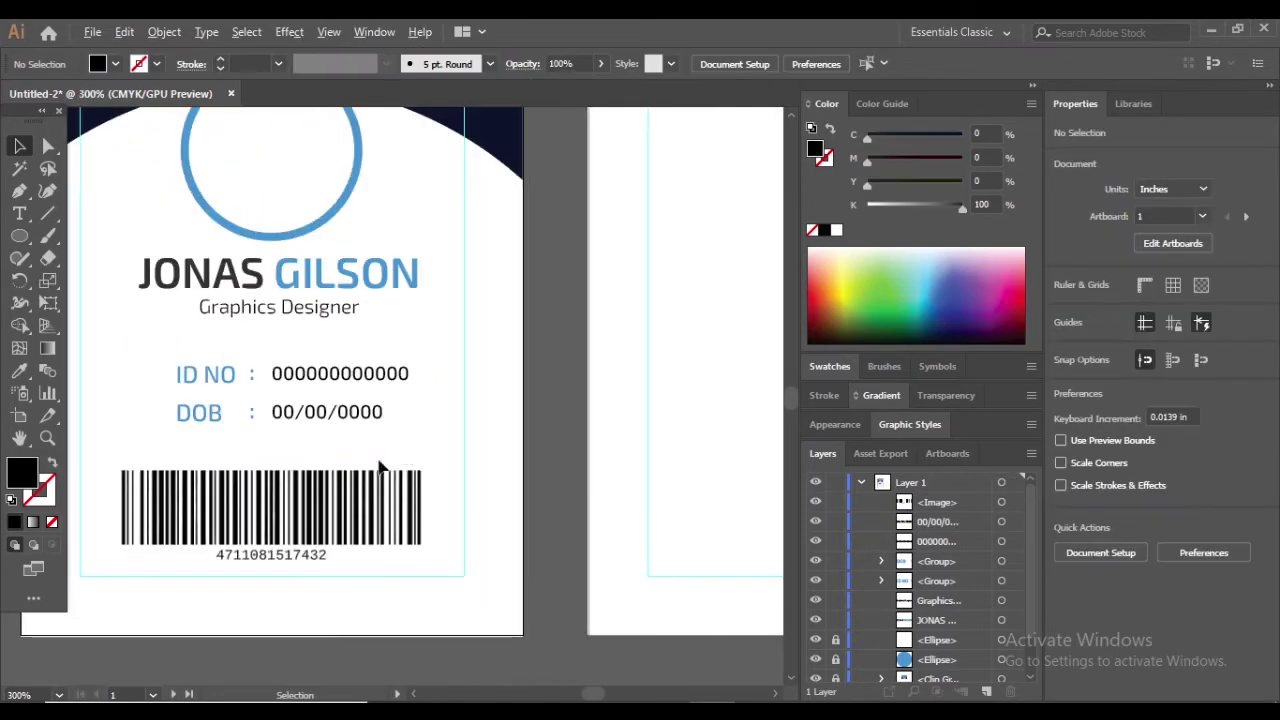
pyautogui.click(381, 470)
pyautogui.click(594, 600)
pyautogui.scroll(-1, 528, 358)
pyautogui.scroll(1, 527, 358)
pyautogui.scroll(-1, 509, 526)
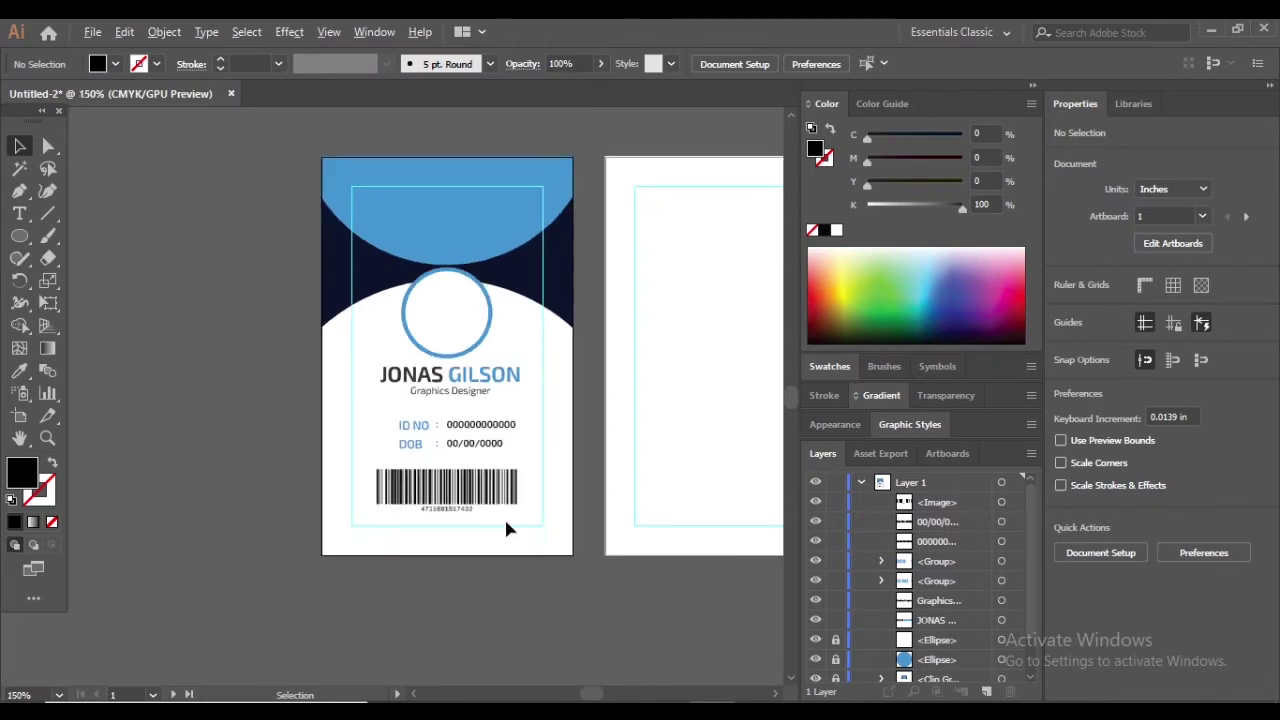
pyautogui.click(500, 506)
pyautogui.scroll(2, 477, 503)
pyautogui.click(590, 352)
pyautogui.scroll(-3, 526, 360)
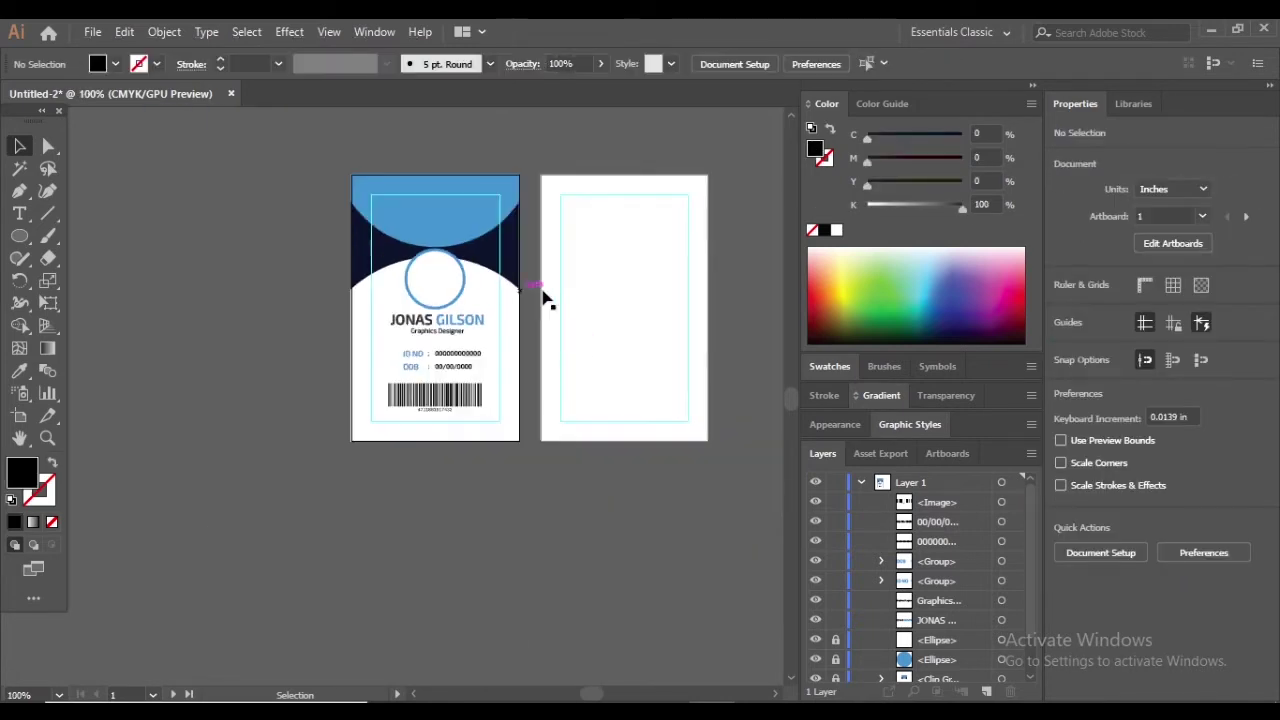
pyautogui.scroll(4, 302, 383)
# Type LOGO on the blue top area and nudge it right to centre it
pyautogui.click(19, 213)
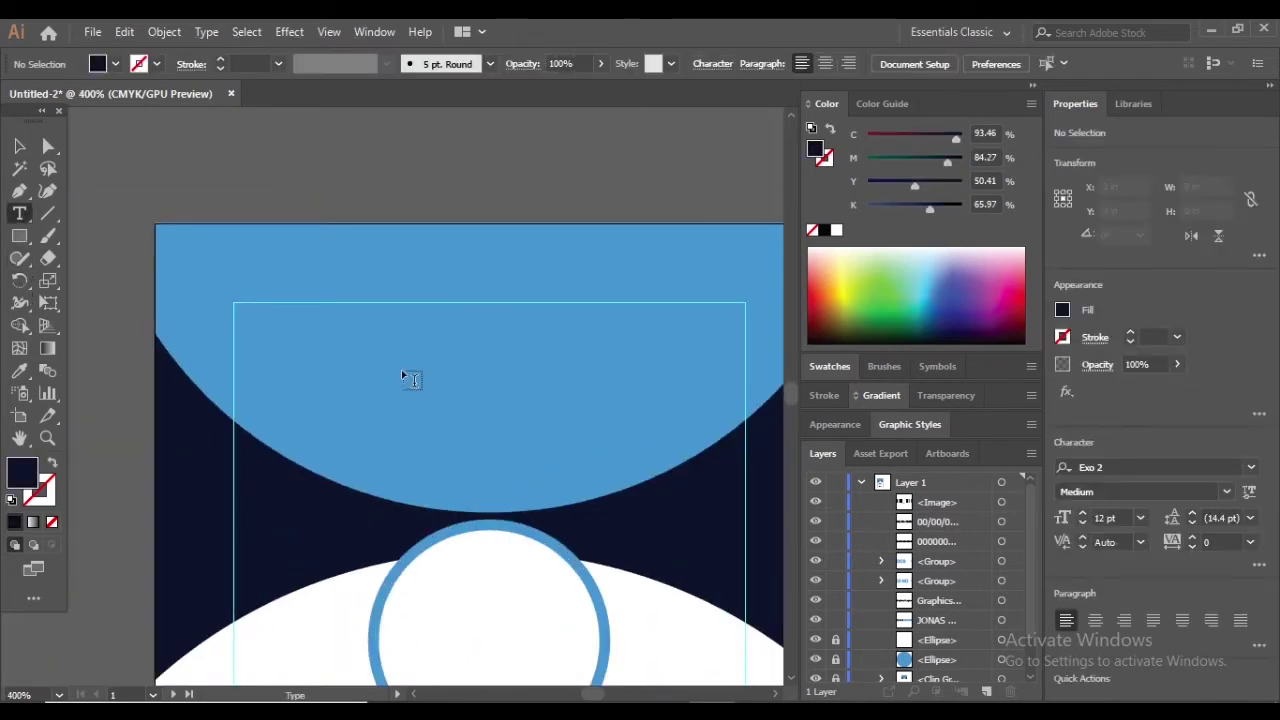
pyautogui.click(401, 369)
pyautogui.write('LOGO')
pyautogui.click(560, 400)
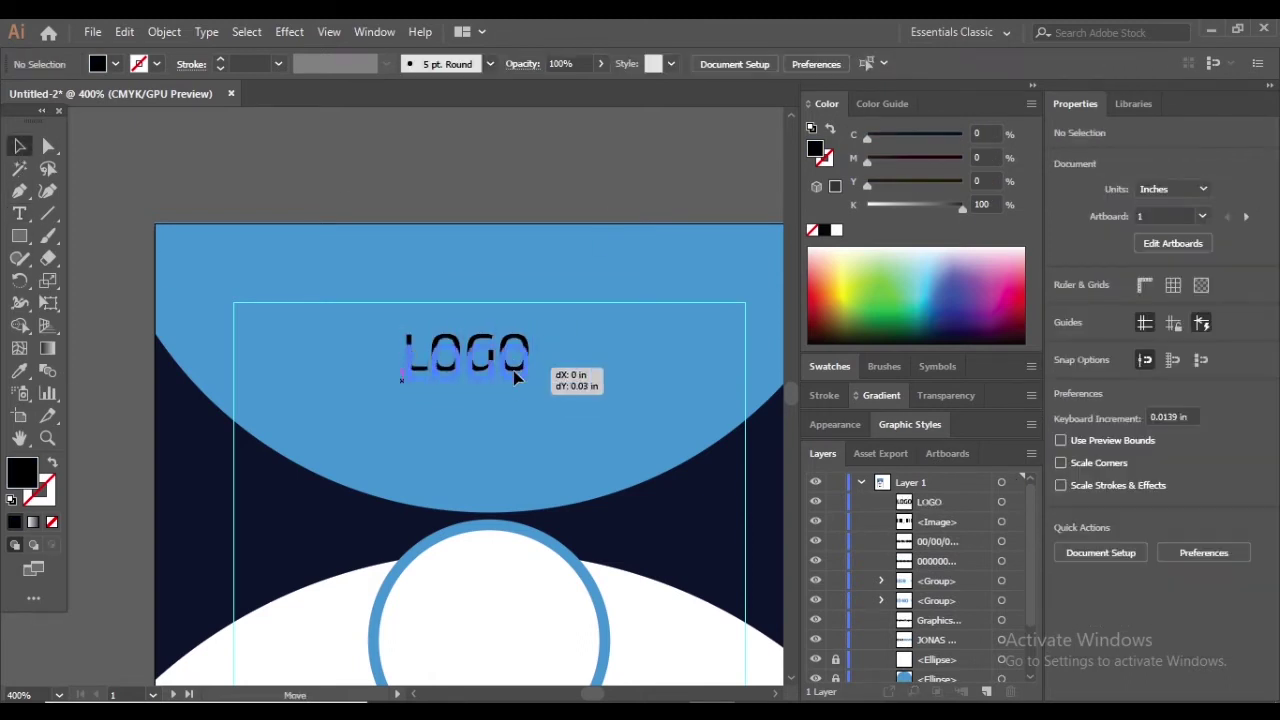
pyautogui.click(523, 371)
pyautogui.click(611, 391)
pyautogui.scroll(-3, 560, 385)
pyautogui.scroll(2, 567, 371)
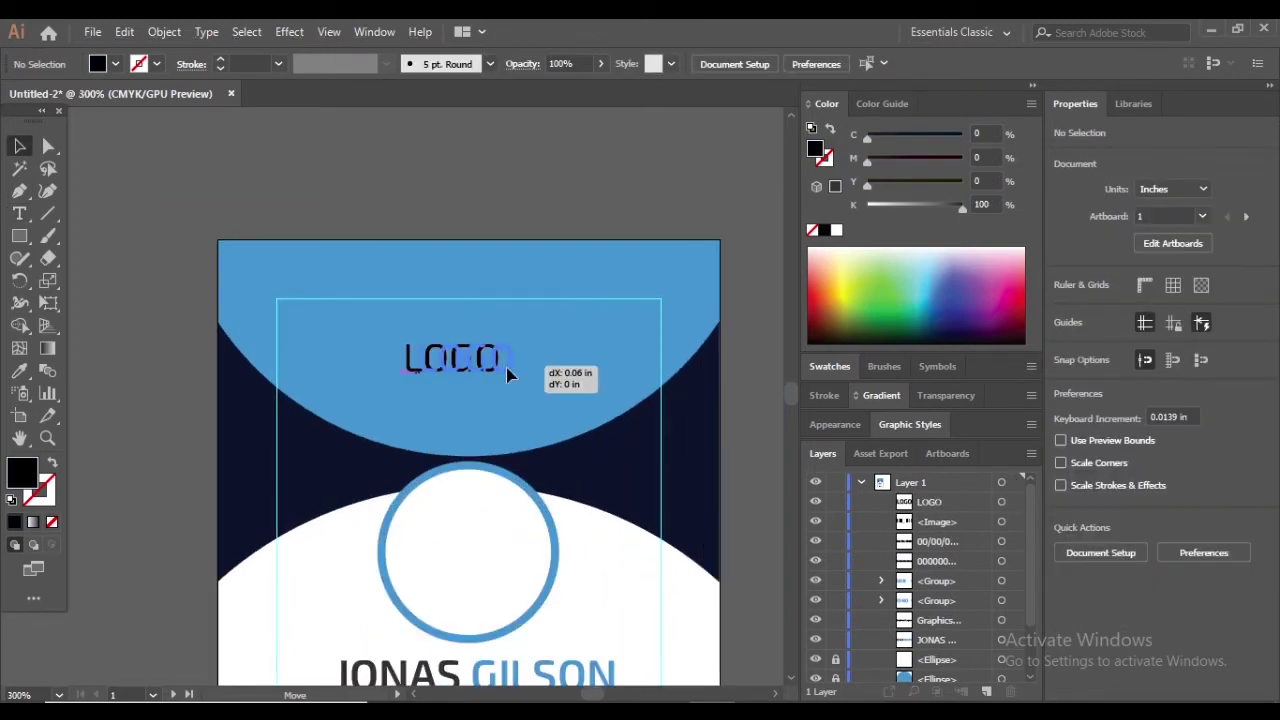
pyautogui.moveTo(507, 370); pyautogui.dragTo(525, 369)
# Fill the LOGO text white
pyautogui.scroll(2, 498, 372)
pyautogui.click(474, 371)
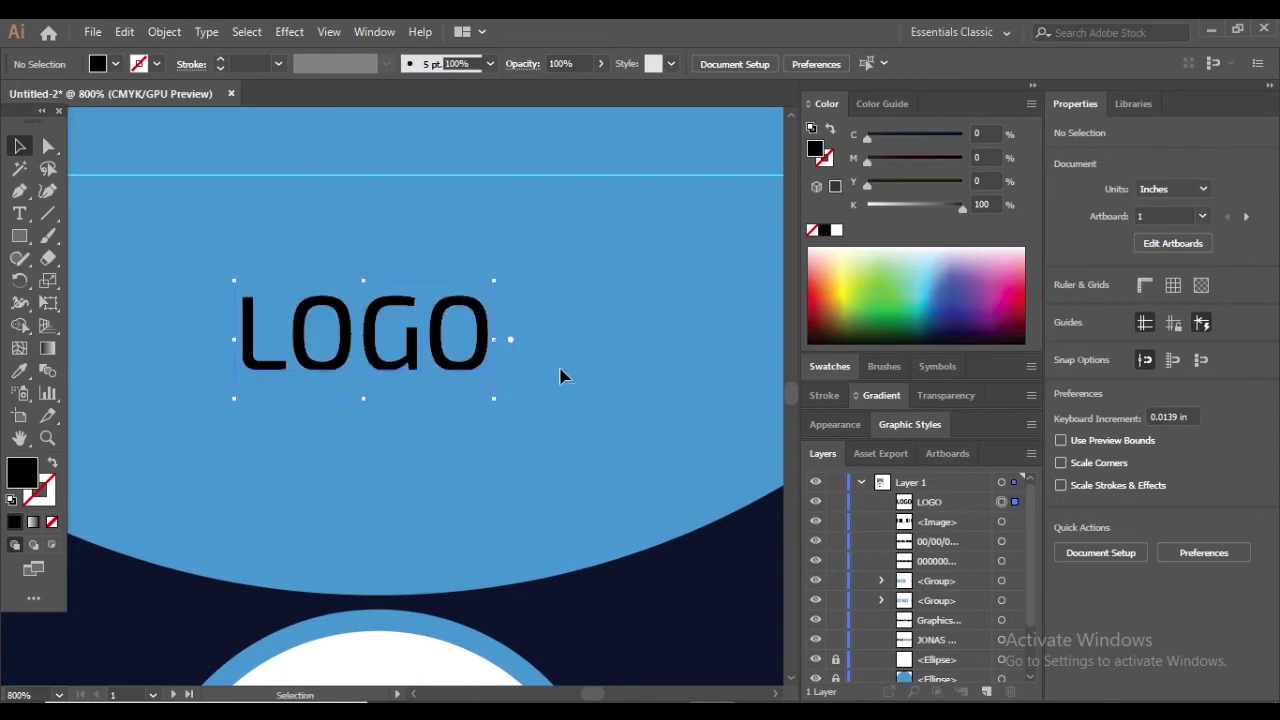
pyautogui.scroll(-3, 563, 374)
pyautogui.scroll(3, 418, 176)
pyautogui.click(418, 176)
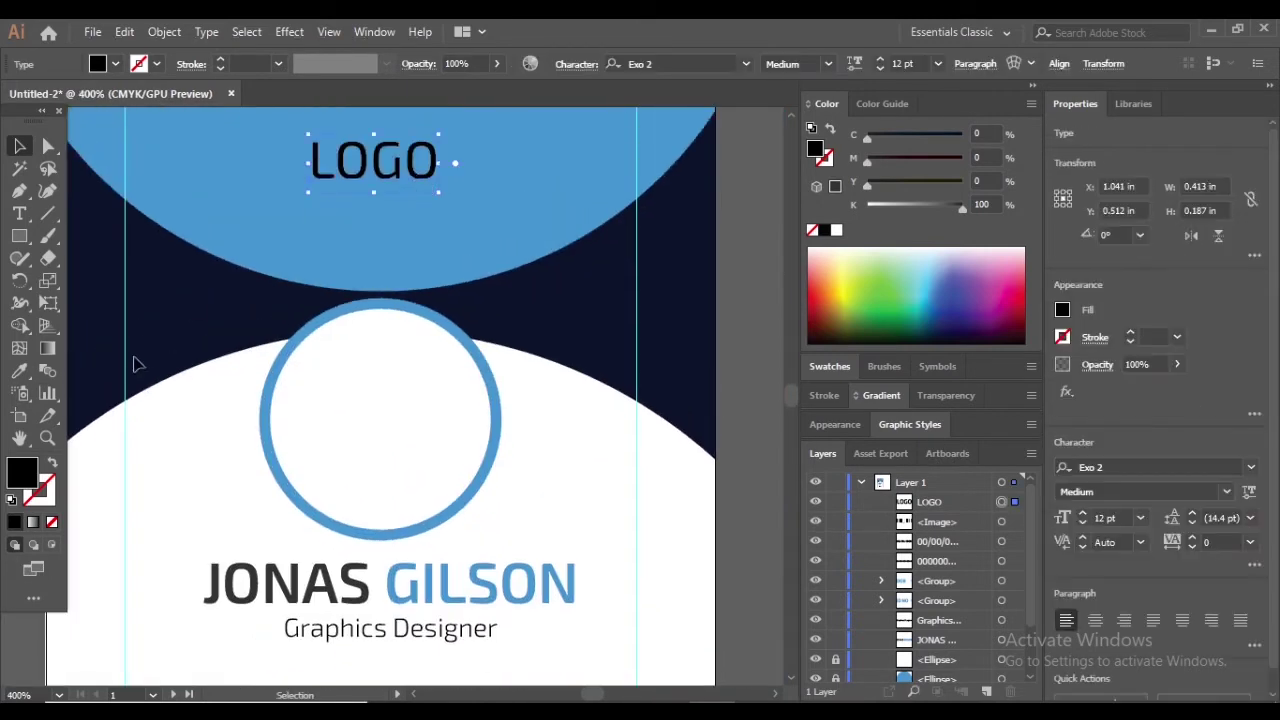
pyautogui.click(20, 372)
pyautogui.click(680, 315)
pyautogui.scroll(-4, 476, 276)
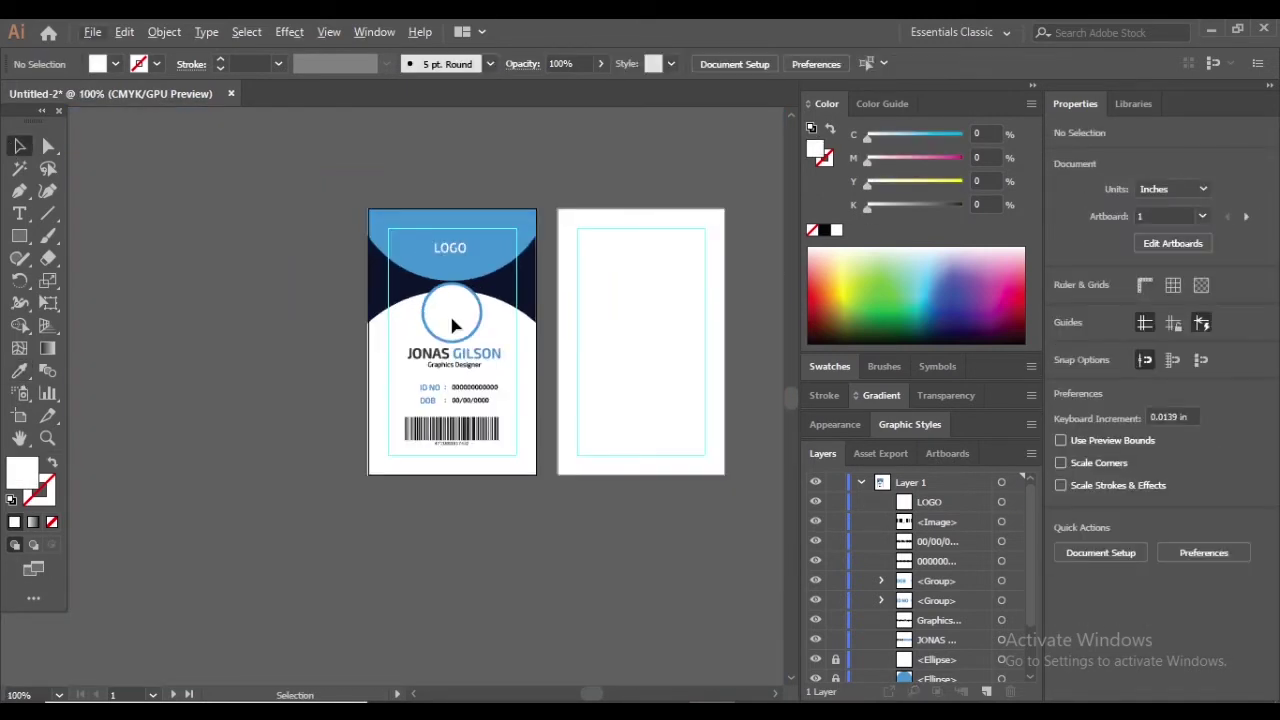
# Draw a white background rectangle covering the card back
pyautogui.scroll(2, 449, 312)
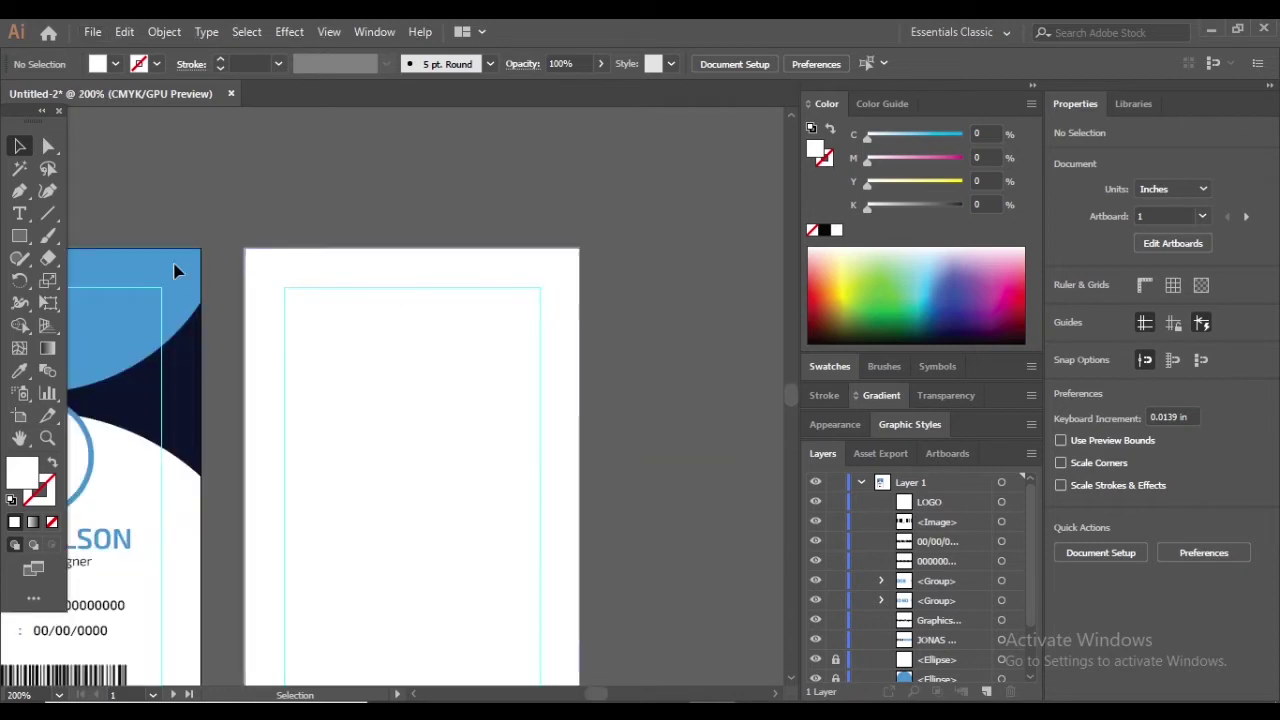
pyautogui.scroll(-2, 371, 274)
pyautogui.click(20, 237)
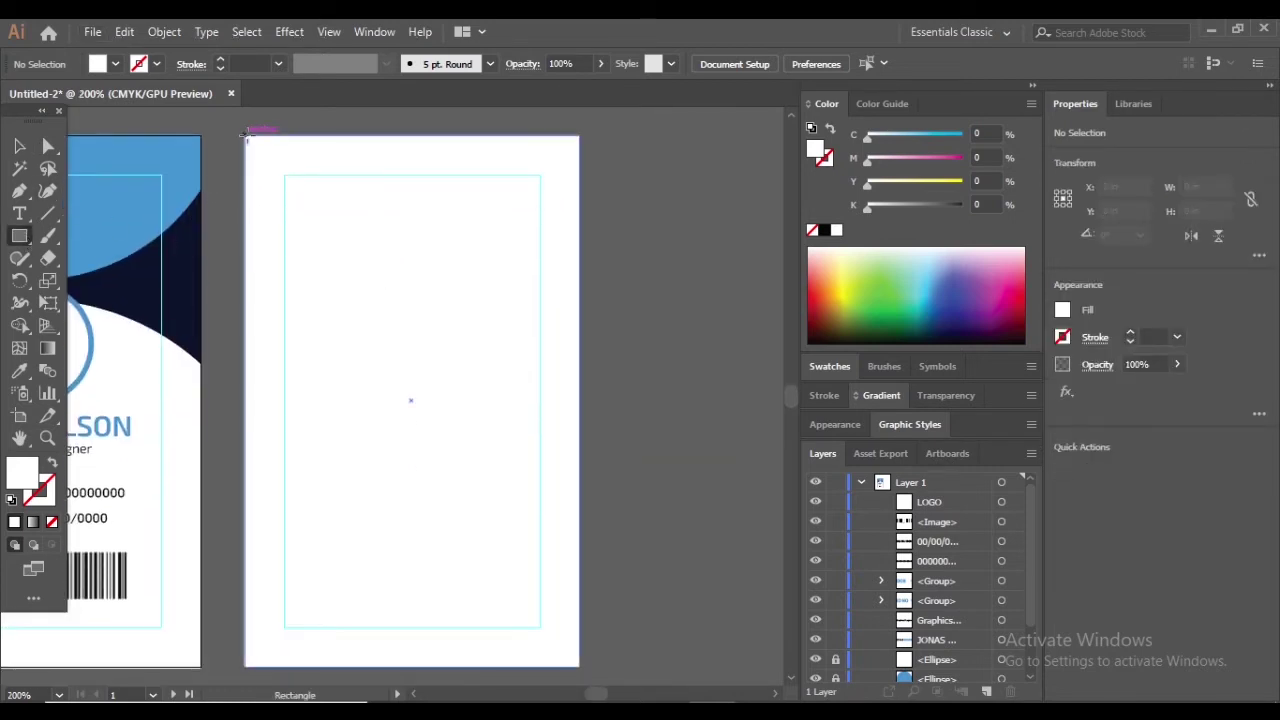
pyautogui.moveTo(247, 137); pyautogui.dragTo(578, 666)
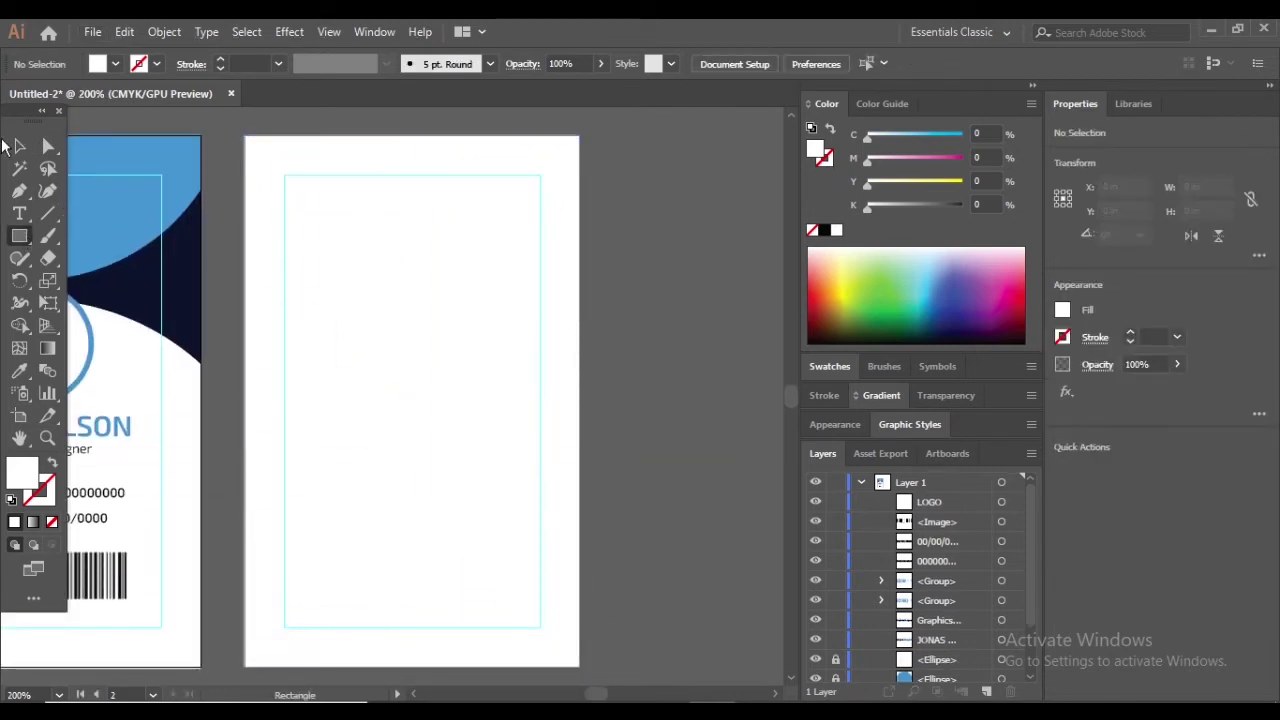
# Draw a small square bullet near the top-left and fill it blue (#0092ff)
pyautogui.scroll(2, 362, 335)
pyautogui.scroll(3, 200, 193)
pyautogui.scroll(1, 246, 331)
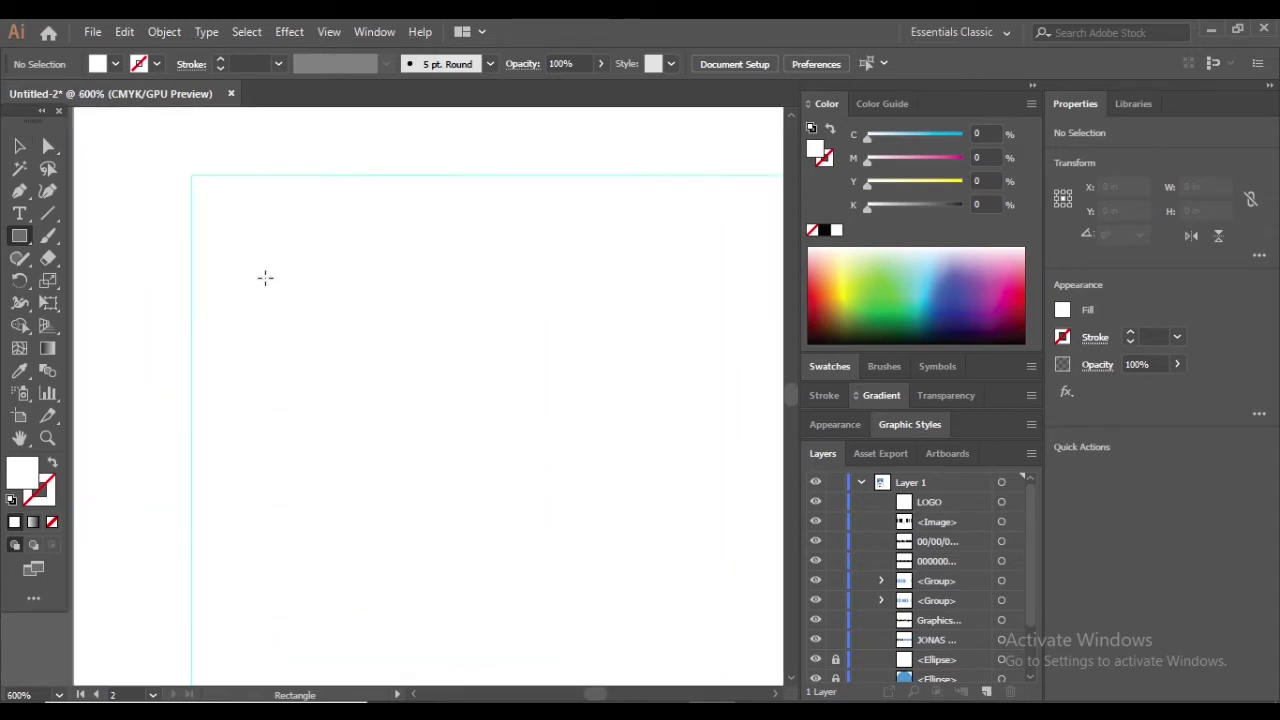
pyautogui.moveTo(250, 270); pyautogui.dragTo(254, 266)
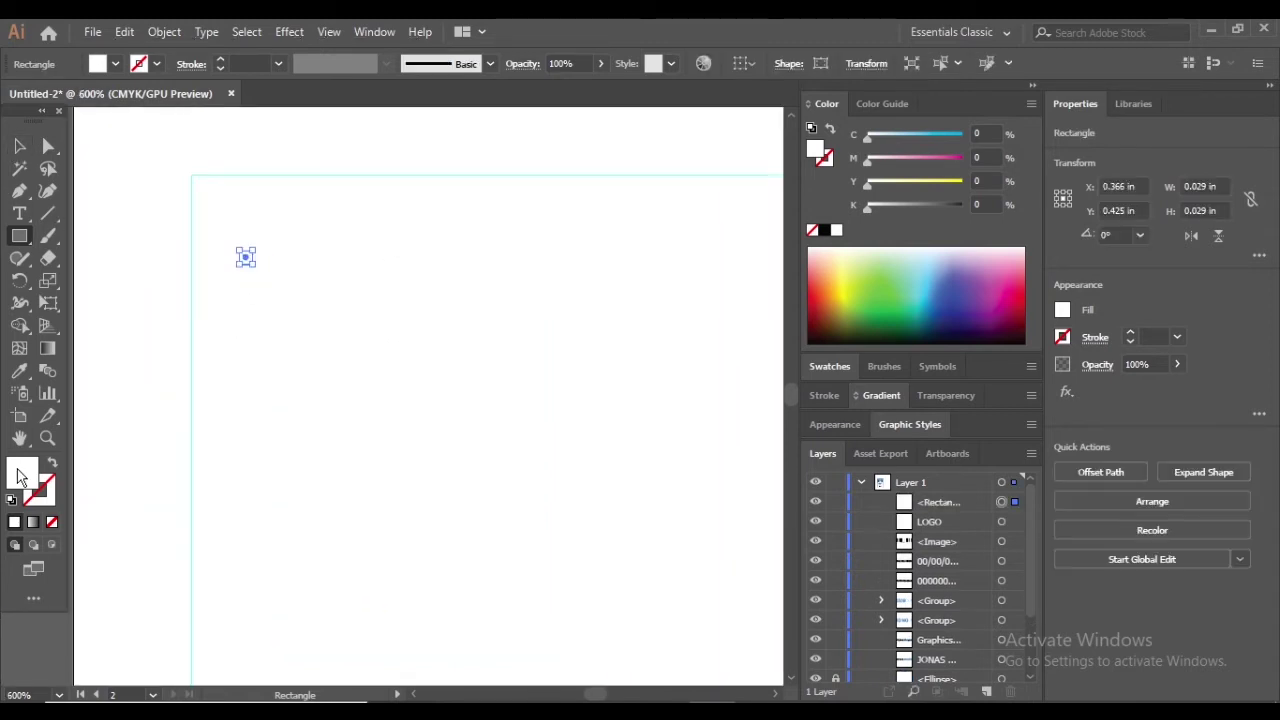
pyautogui.doubleClick(22, 474)
pyautogui.write('000102')
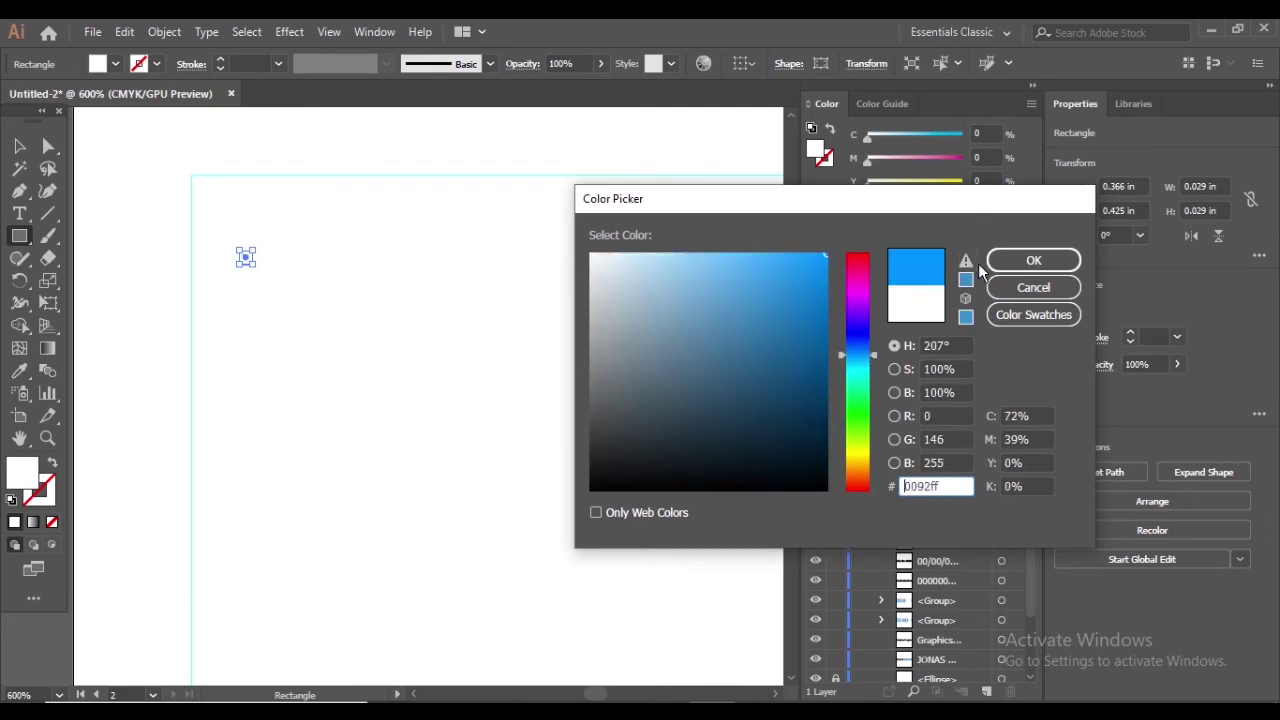
pyautogui.click(1033, 260)
# Select the background rectangle and apply a context-menu option to it
pyautogui.press('v')
pyautogui.click(477, 229)
pyautogui.hotkey('ctrl', '-')
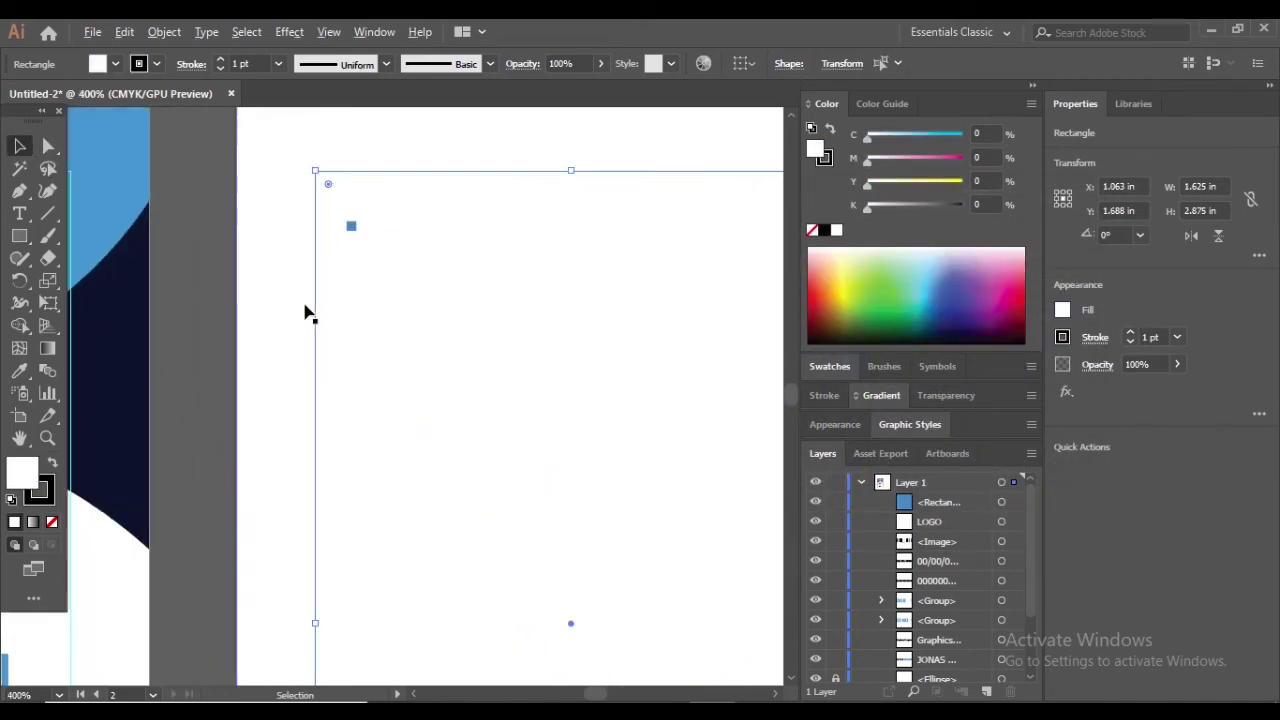
pyautogui.rightClick(316, 346)
pyautogui.click(386, 509)
pyautogui.scroll(2, 362, 293)
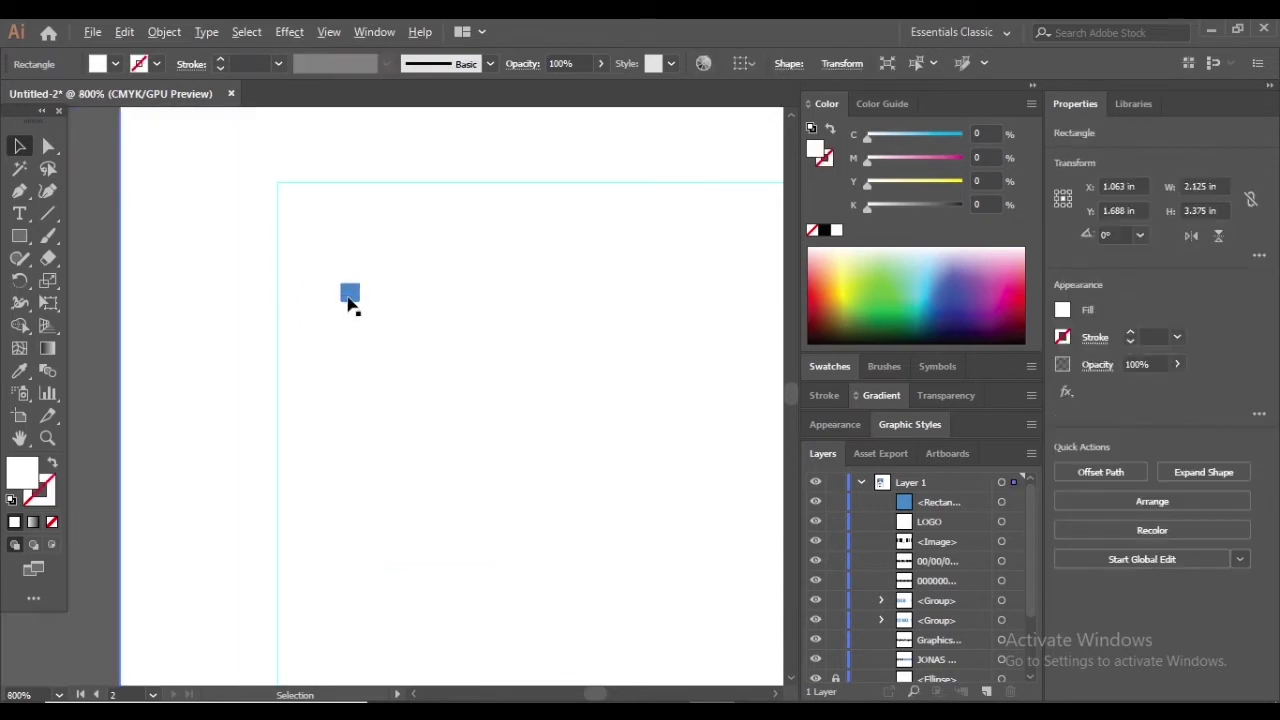
# Paste the Lorem Ipsum sentence as text, shrink it and place it beside the blue bullet
pyautogui.click(376, 311)
pyautogui.write('Lorem Ipsum is simply dummy text of the printing and typesetting industry.')
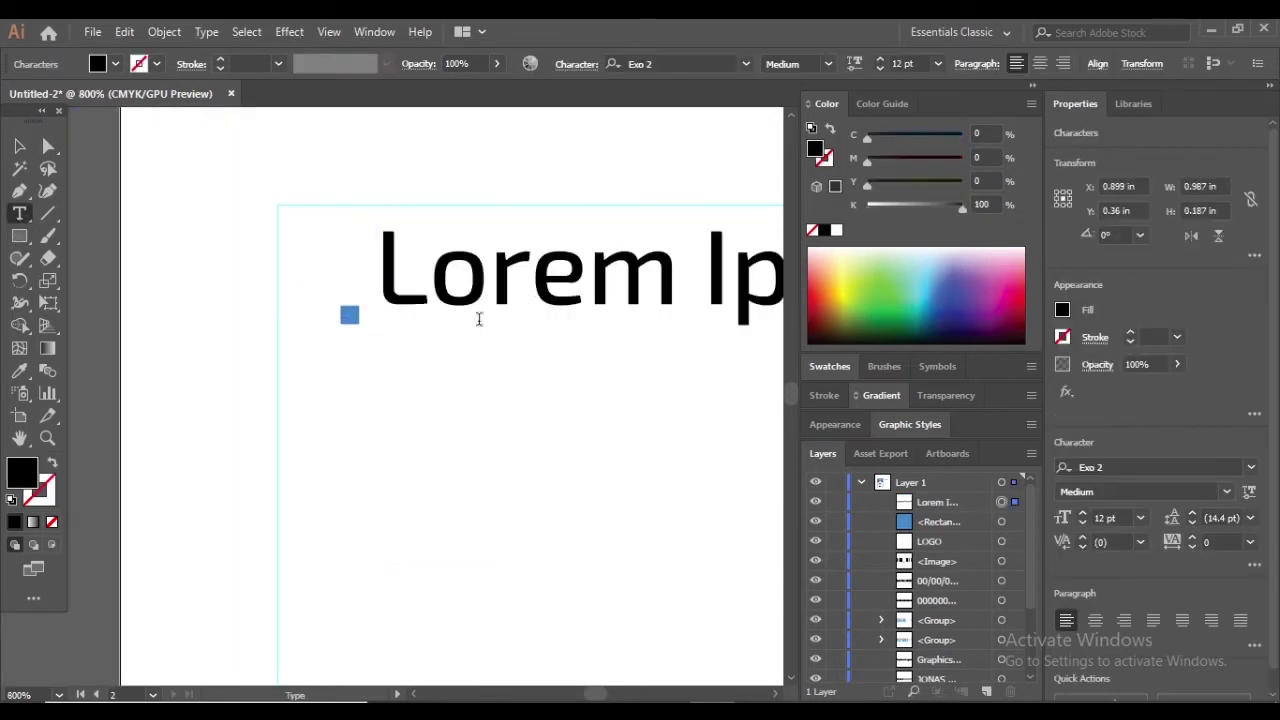
pyautogui.hotkey('ctrl', '1')
pyautogui.press('Escape')
pyautogui.scroll(2, 208, 220)
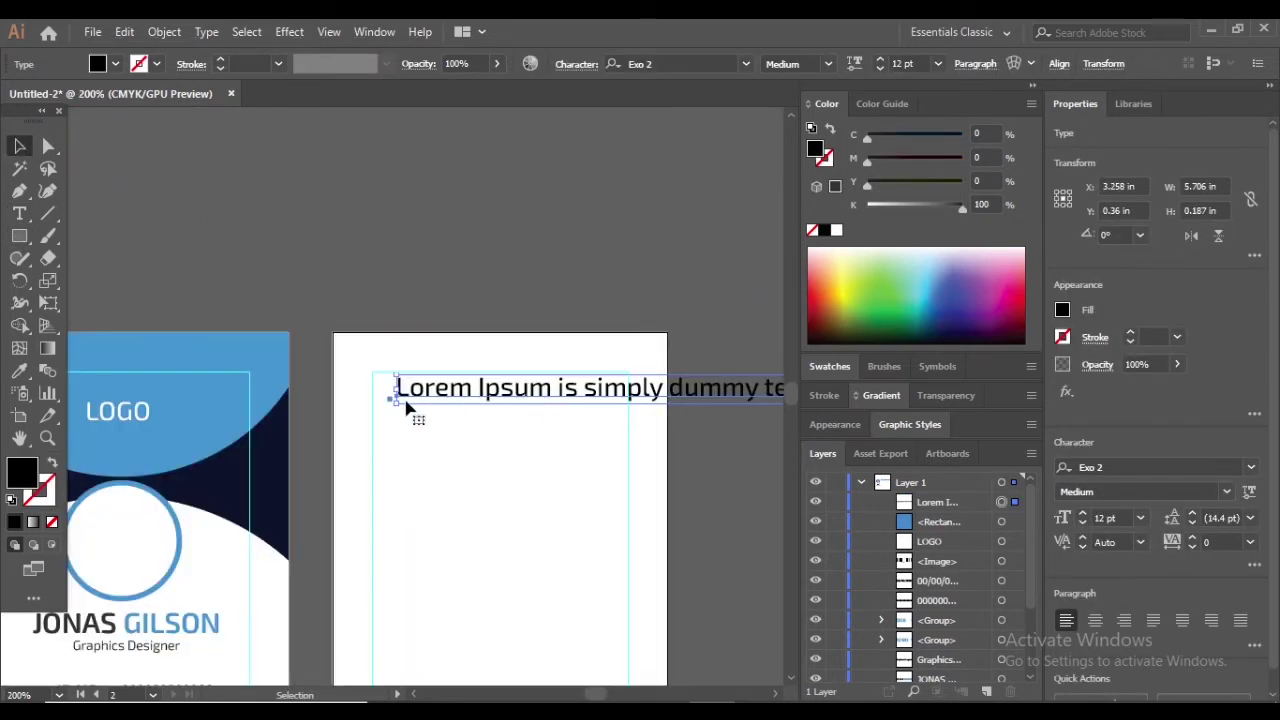
pyautogui.moveTo(406, 407); pyautogui.dragTo(650, 415)
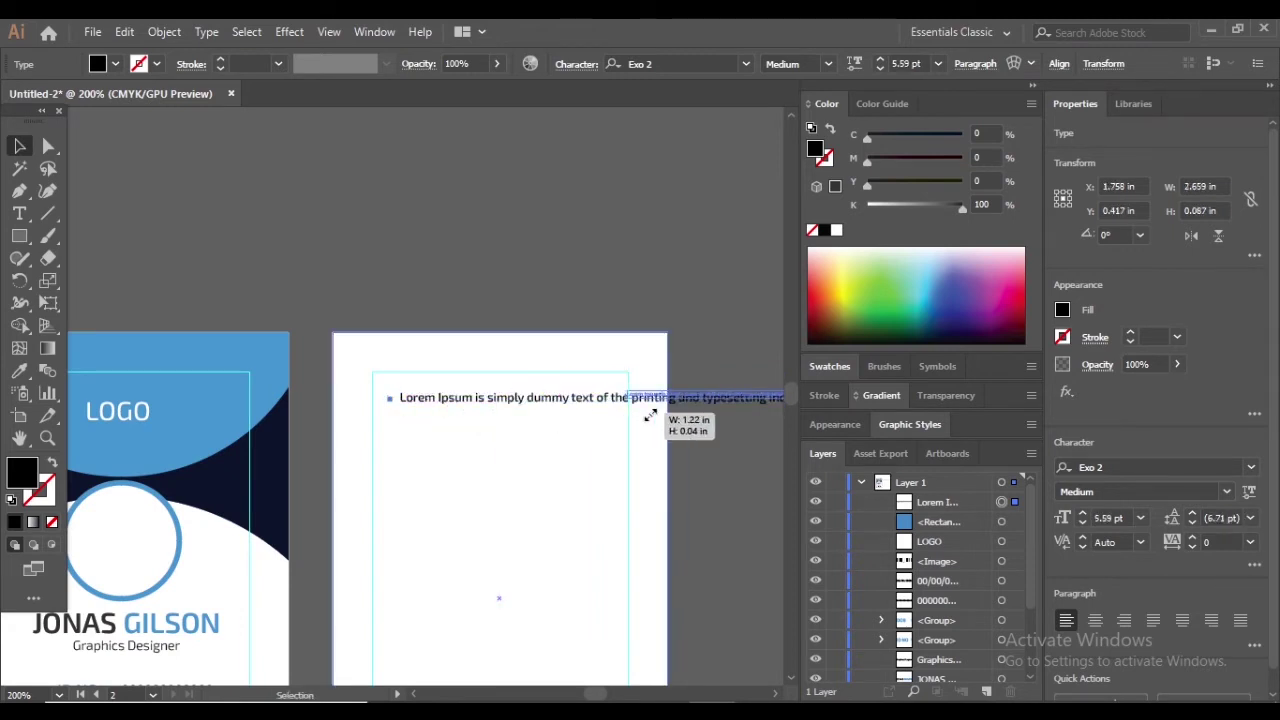
pyautogui.moveTo(745, 397); pyautogui.dragTo(514, 443)
pyautogui.click(514, 443)
# Enlarge the Lorem Ipsum text slightly
pyautogui.scroll(1, 609, 403)
pyautogui.scroll(1, 427, 420)
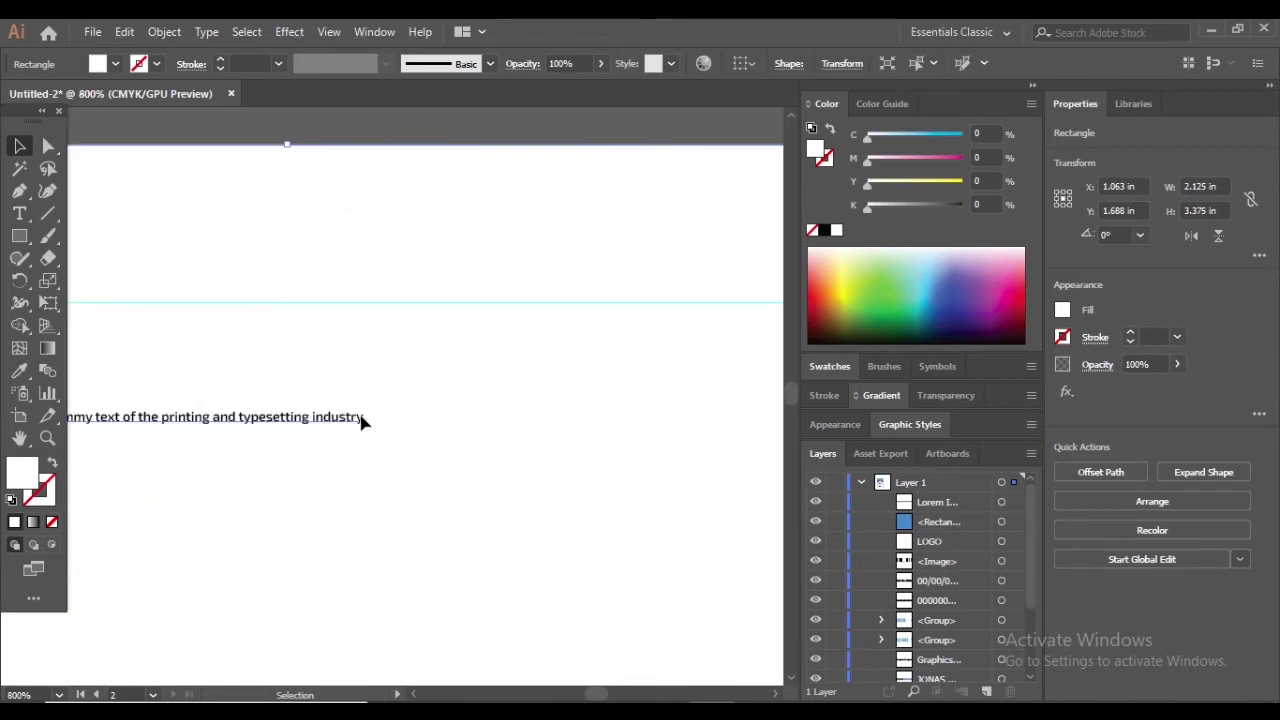
pyautogui.scroll(-1, 397, 427)
pyautogui.click(397, 427)
pyautogui.moveTo(397, 427); pyautogui.dragTo(683, 431)
pyautogui.click(397, 440)
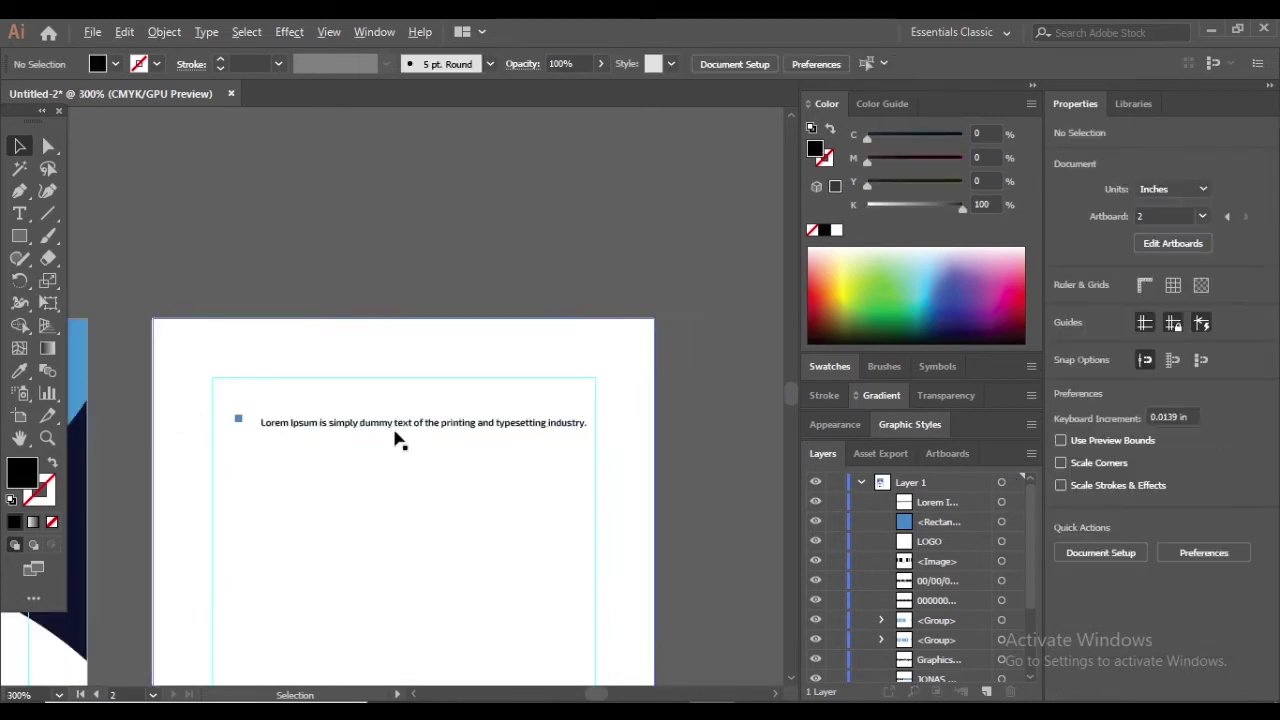
# Break the sentence before 'printing' into two lines and adjust the text box width
pyautogui.click(19, 215)
pyautogui.click(457, 425)
pyautogui.press('Return')
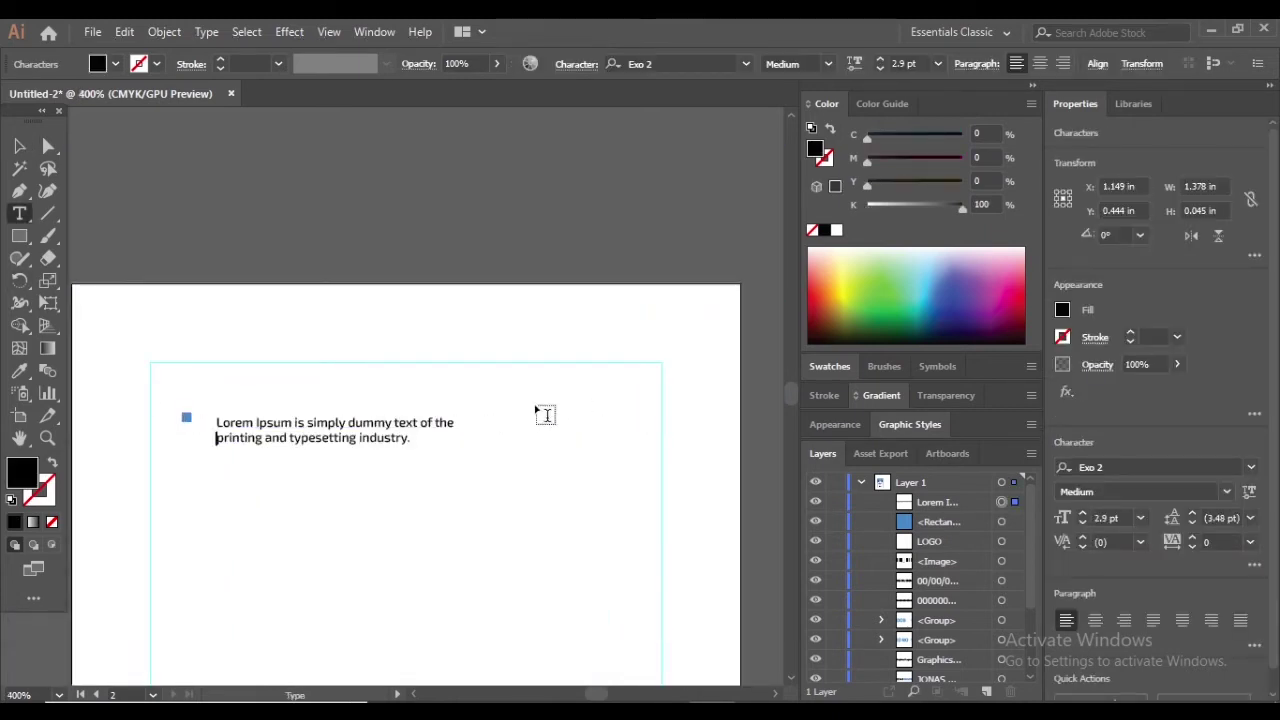
pyautogui.press('Escape')
pyautogui.moveTo(461, 431); pyautogui.dragTo(664, 450)
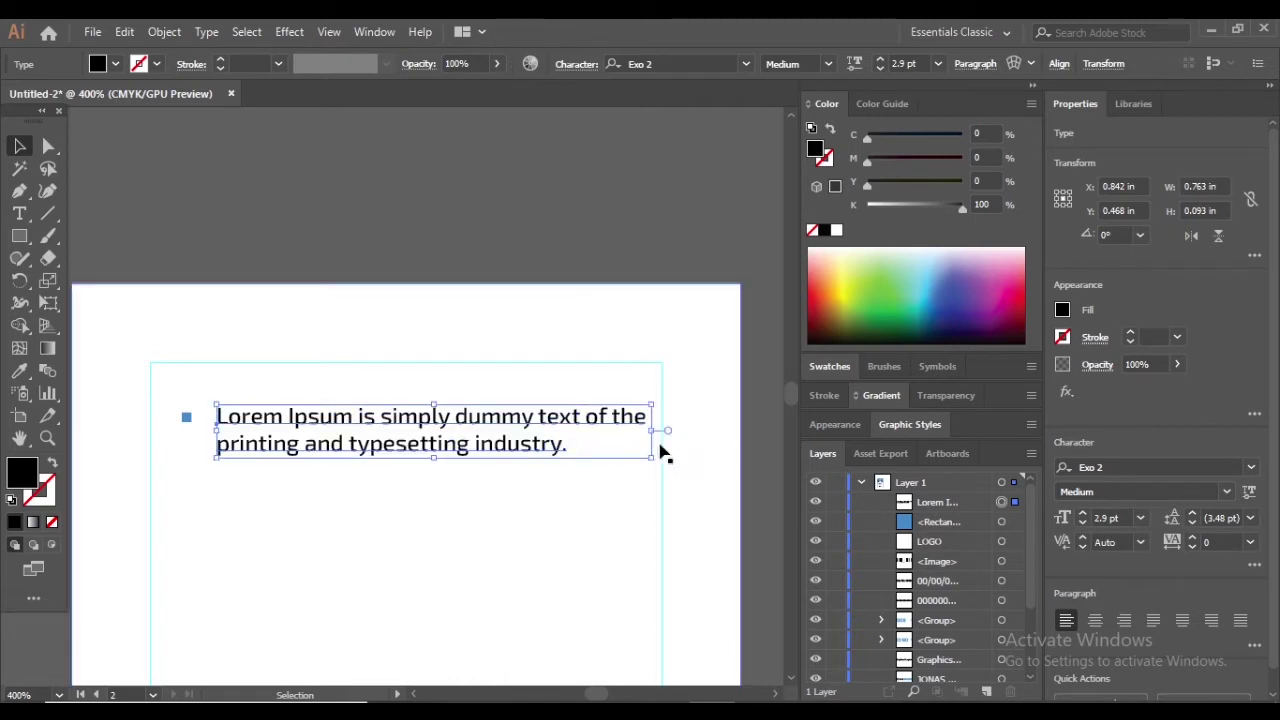
pyautogui.click(293, 428)
# Align the blue square with the text and set the text to Exo 2 Light
pyautogui.moveTo(186, 432); pyautogui.dragTo(190, 440)
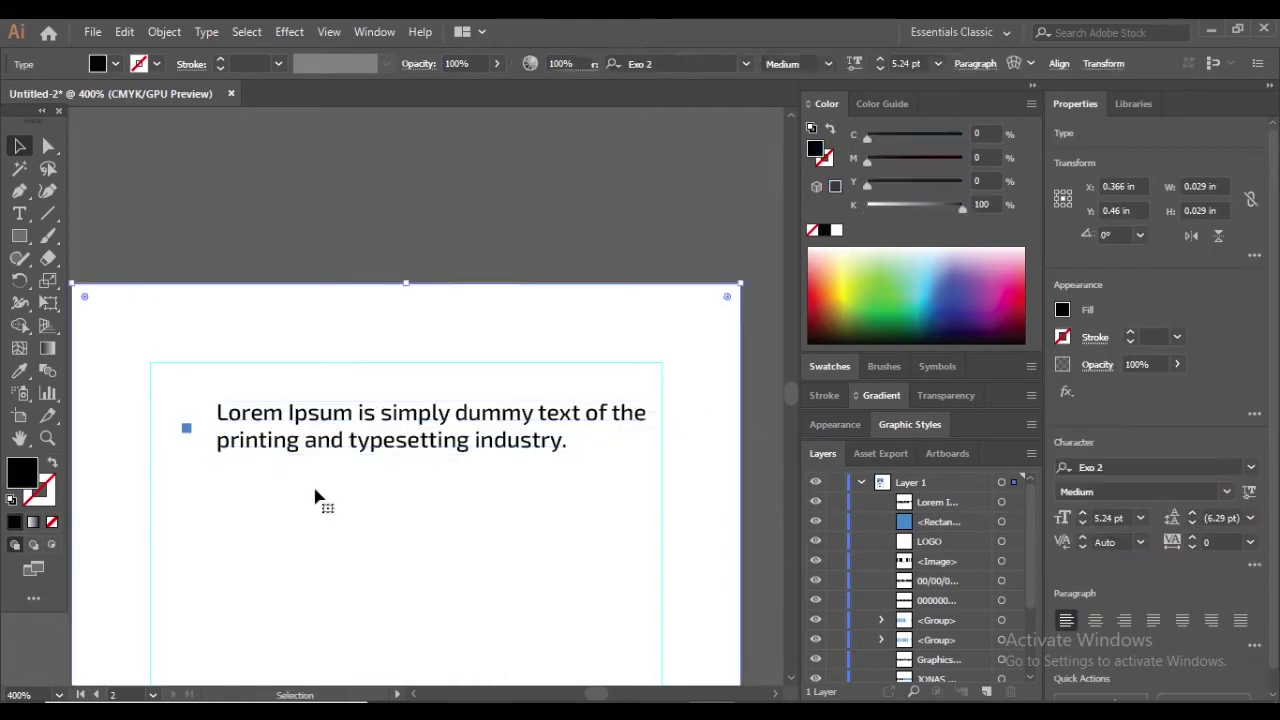
pyautogui.scroll(1, 317, 497)
pyautogui.scroll(-1, 322, 493)
pyautogui.click(340, 455)
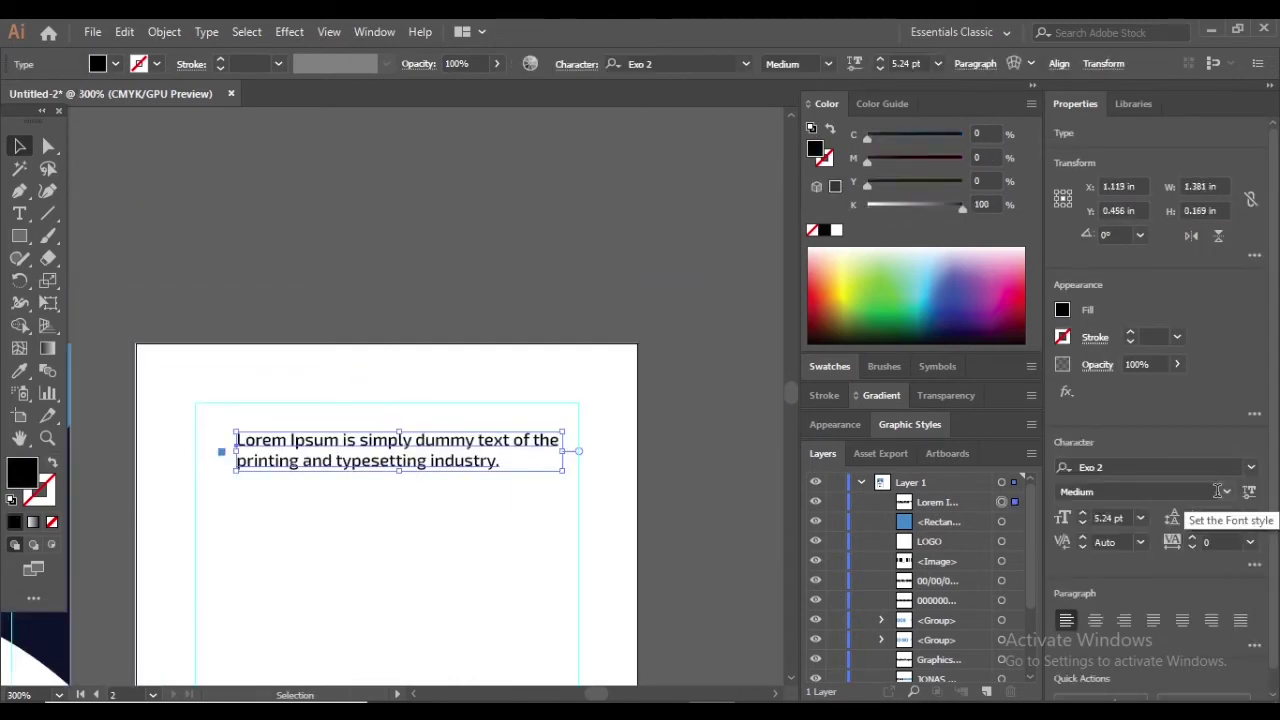
pyautogui.click(1200, 491)
pyautogui.click(1120, 573)
pyautogui.click(719, 521)
# Alt-drag copies of the square and text for the second and third bullets, evening the spacing
pyautogui.scroll(-1, 623, 506)
pyautogui.scroll(2, 310, 378)
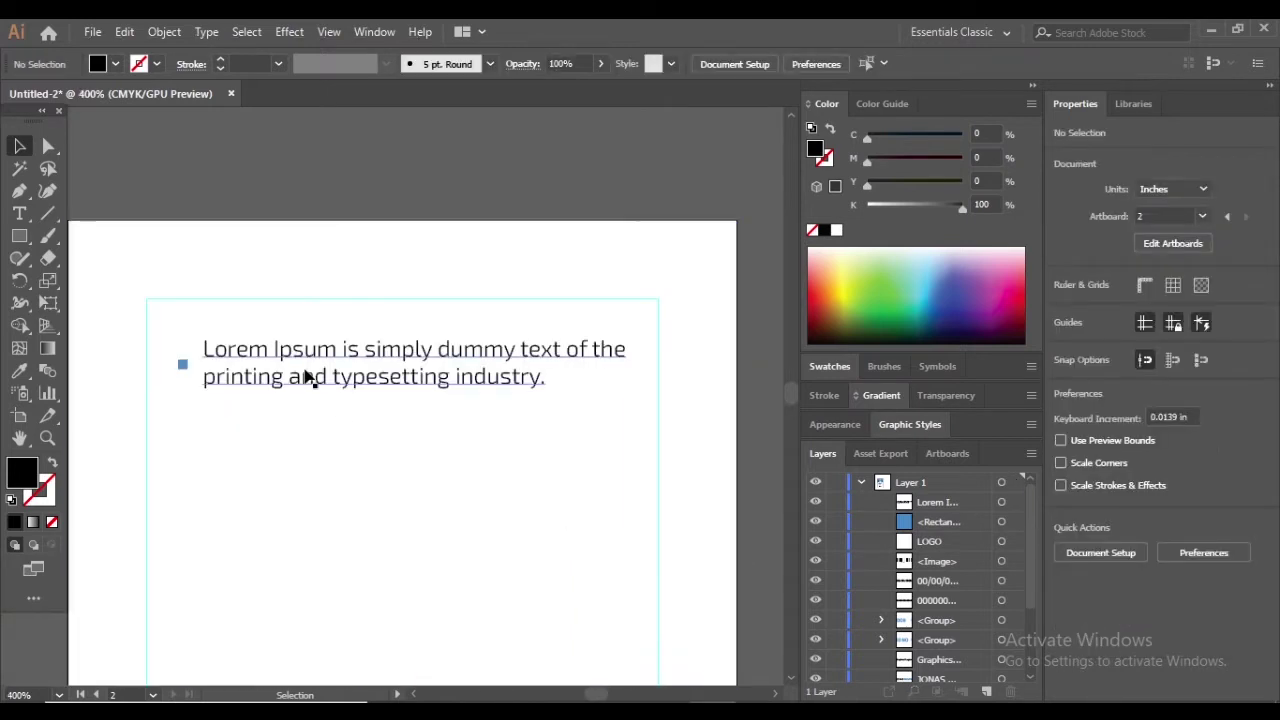
pyautogui.click(184, 368)
pyautogui.scroll(2, 168, 362)
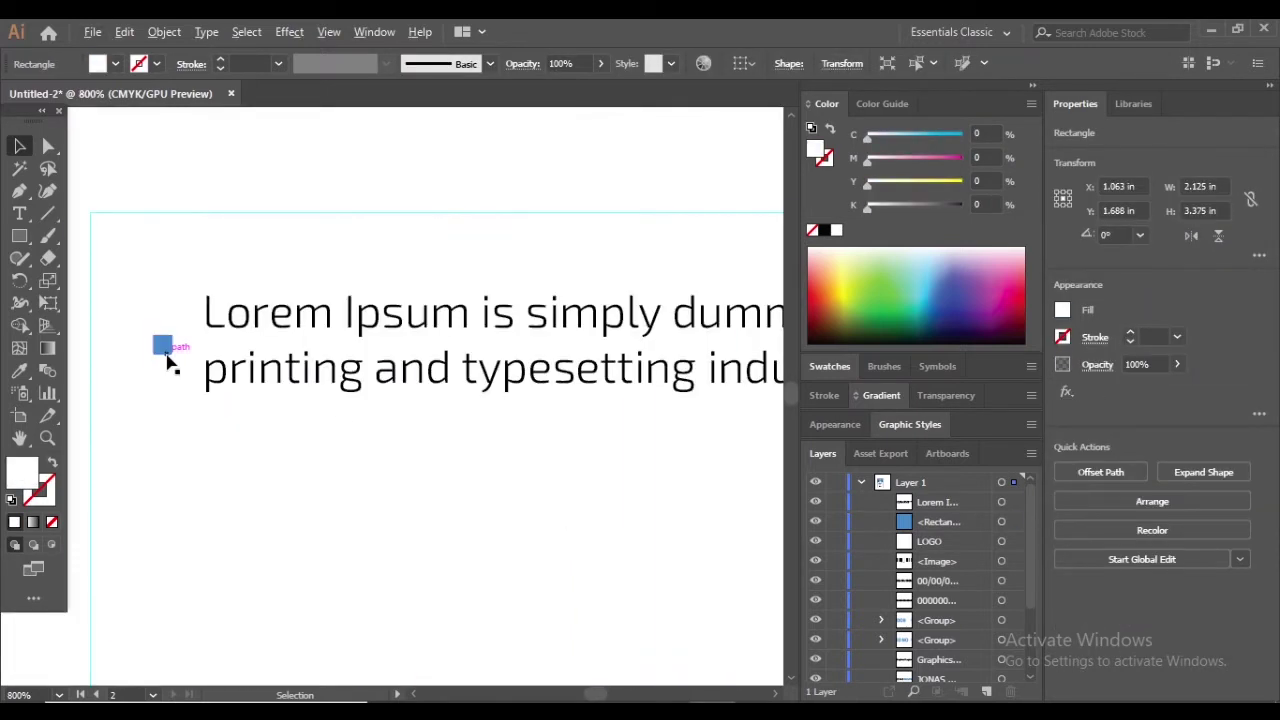
pyautogui.moveTo(171, 453); pyautogui.dragTo(173, 506)
pyautogui.moveTo(351, 380); pyautogui.dragTo(351, 523)
pyautogui.scroll(-2, 381, 507)
pyautogui.scroll(-1, 381, 507)
pyautogui.moveTo(168, 480); pyautogui.dragTo(168, 487)
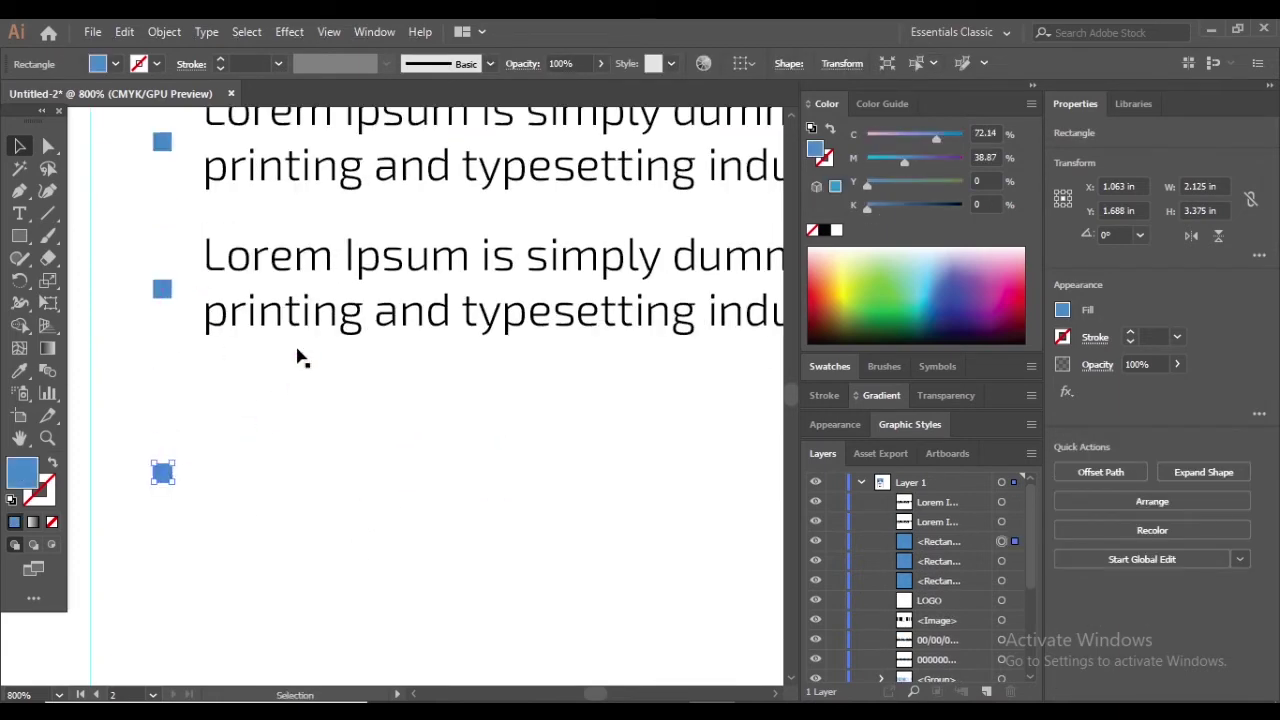
pyautogui.moveTo(320, 316); pyautogui.dragTo(312, 520)
pyautogui.scroll(-2, 305, 532)
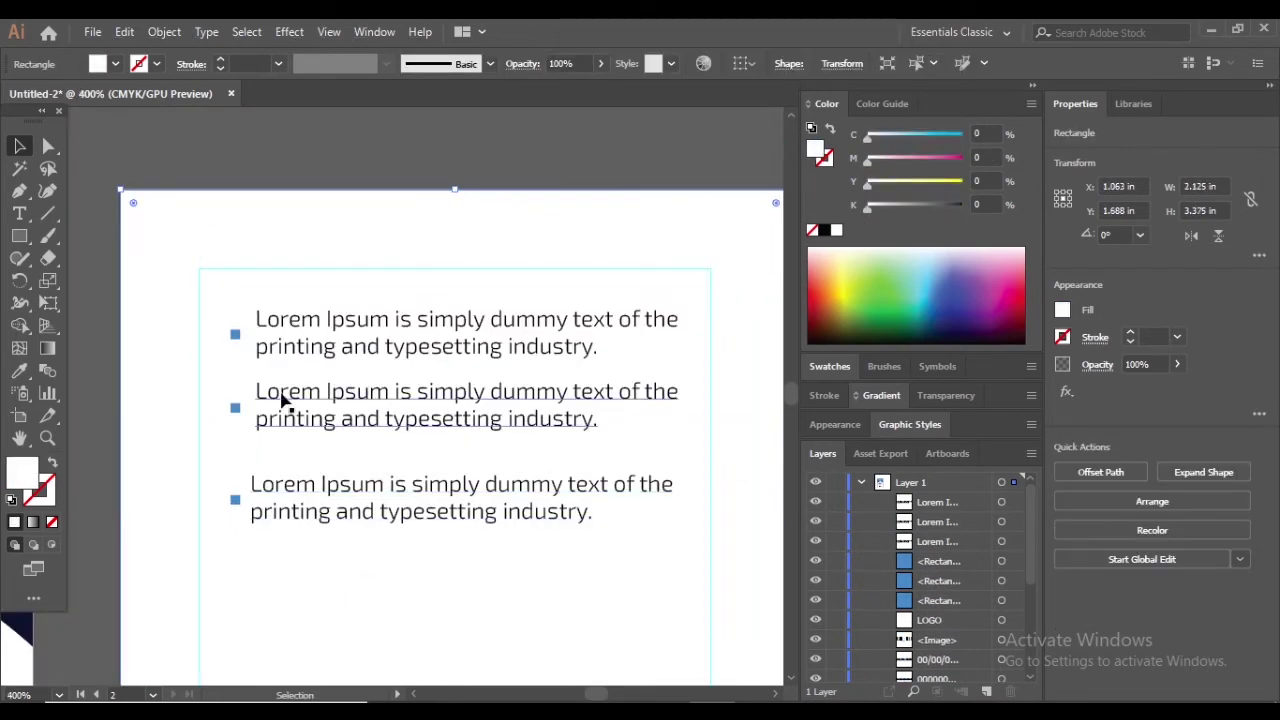
pyautogui.moveTo(236, 410); pyautogui.dragTo(307, 426)
# Make the first bullet text block gray
pyautogui.click(480, 176)
pyautogui.hscroll(-1, 400, 270)
pyautogui.click(300, 345)
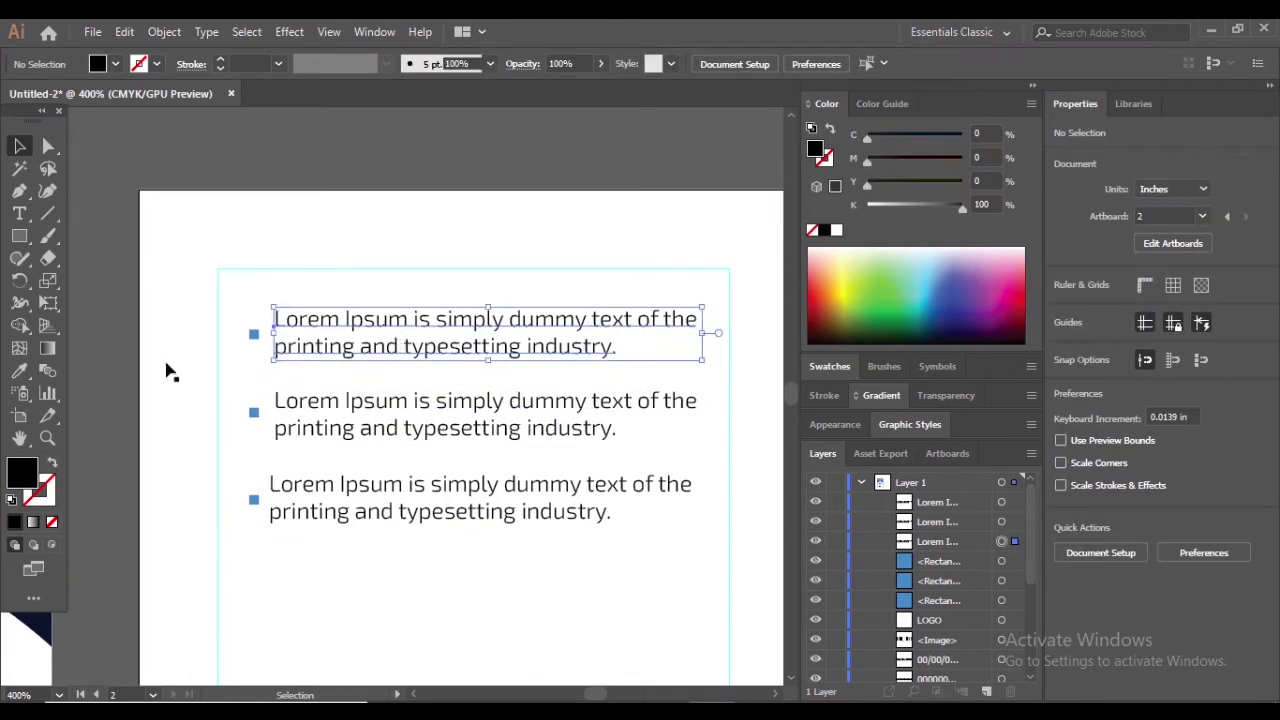
pyautogui.scroll(-3, 280, 450)
pyautogui.scroll(4, 320, 400)
pyautogui.doubleClick(22, 470)
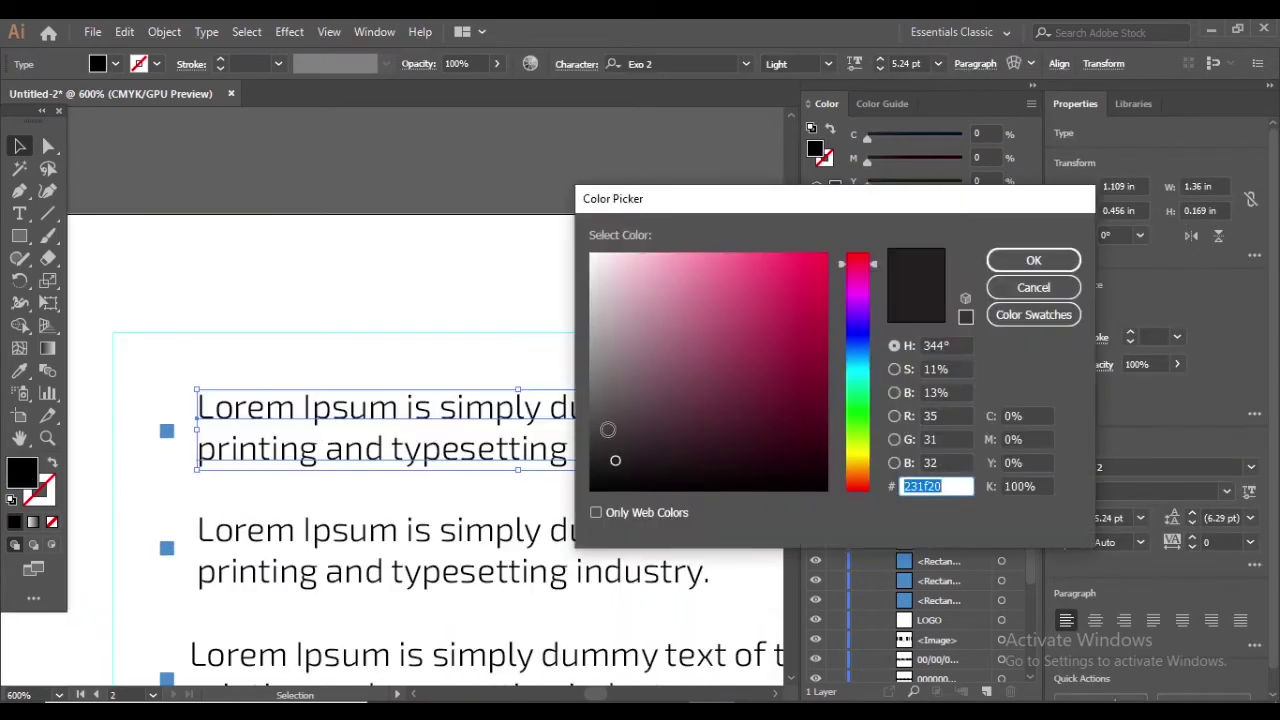
pyautogui.click(602, 412)
pyautogui.click(1034, 261)
# Give the second and third bullet text blocks a medium gray fill
pyautogui.click(377, 266)
pyautogui.click(300, 531)
pyautogui.doubleClick(22, 472)
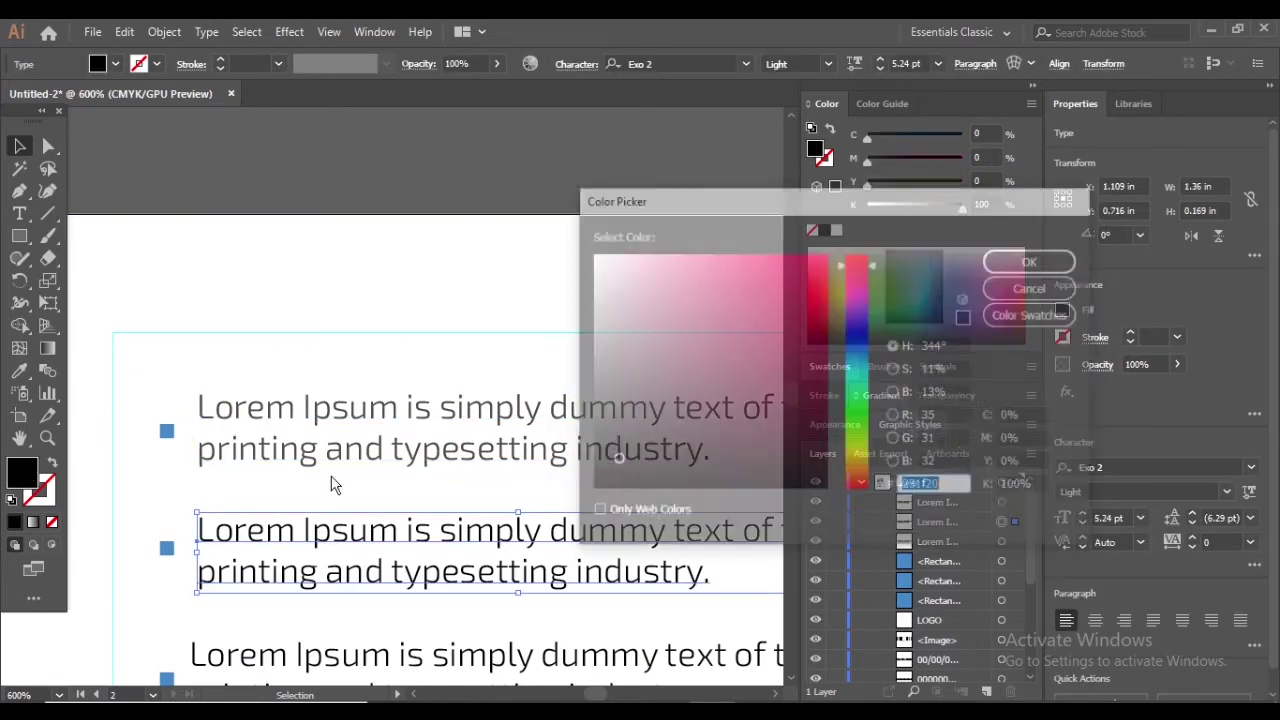
pyautogui.click(594, 402)
pyautogui.click(1029, 268)
pyautogui.scroll(-1, 423, 397)
pyautogui.click(220, 600)
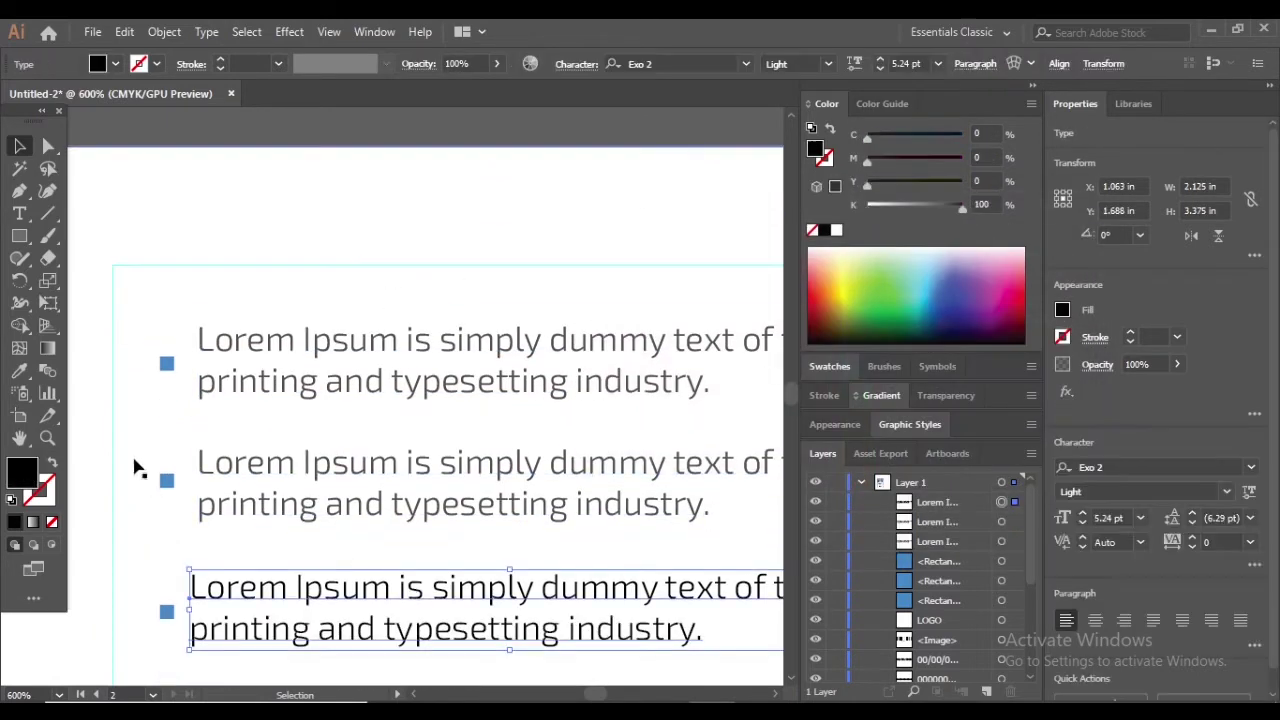
pyautogui.doubleClick(22, 470)
pyautogui.click(600, 398)
pyautogui.click(1033, 260)
pyautogui.click(391, 220)
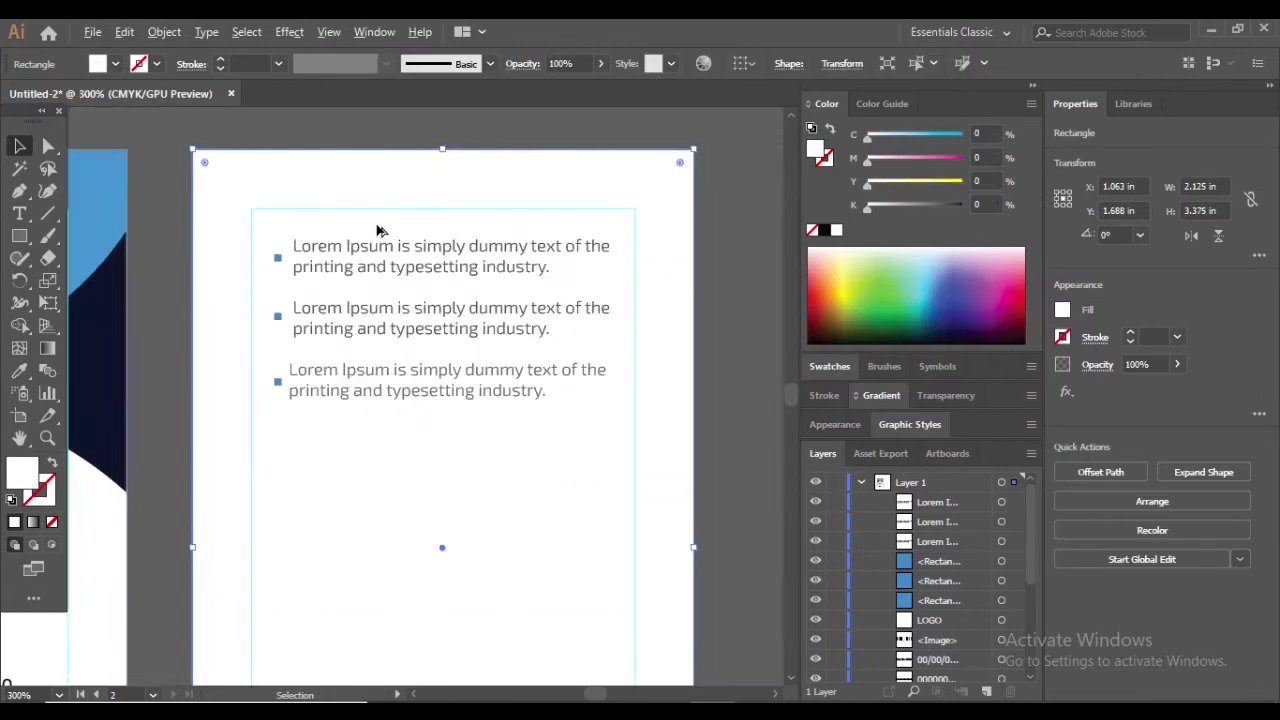
# Check the fill colours of the second and third text blocks without changing them
pyautogui.scroll(-1, 400, 445)
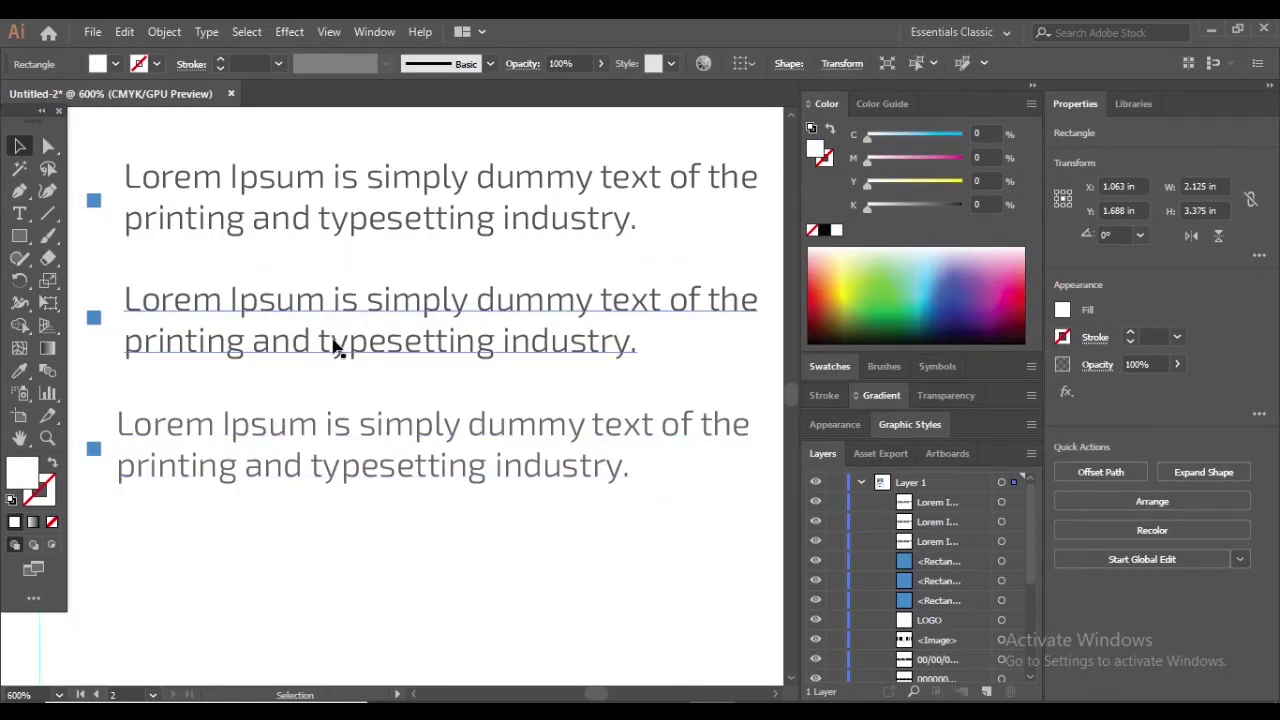
pyautogui.click(334, 343)
pyautogui.doubleClick(22, 470)
pyautogui.press('Escape')
pyautogui.click(288, 465)
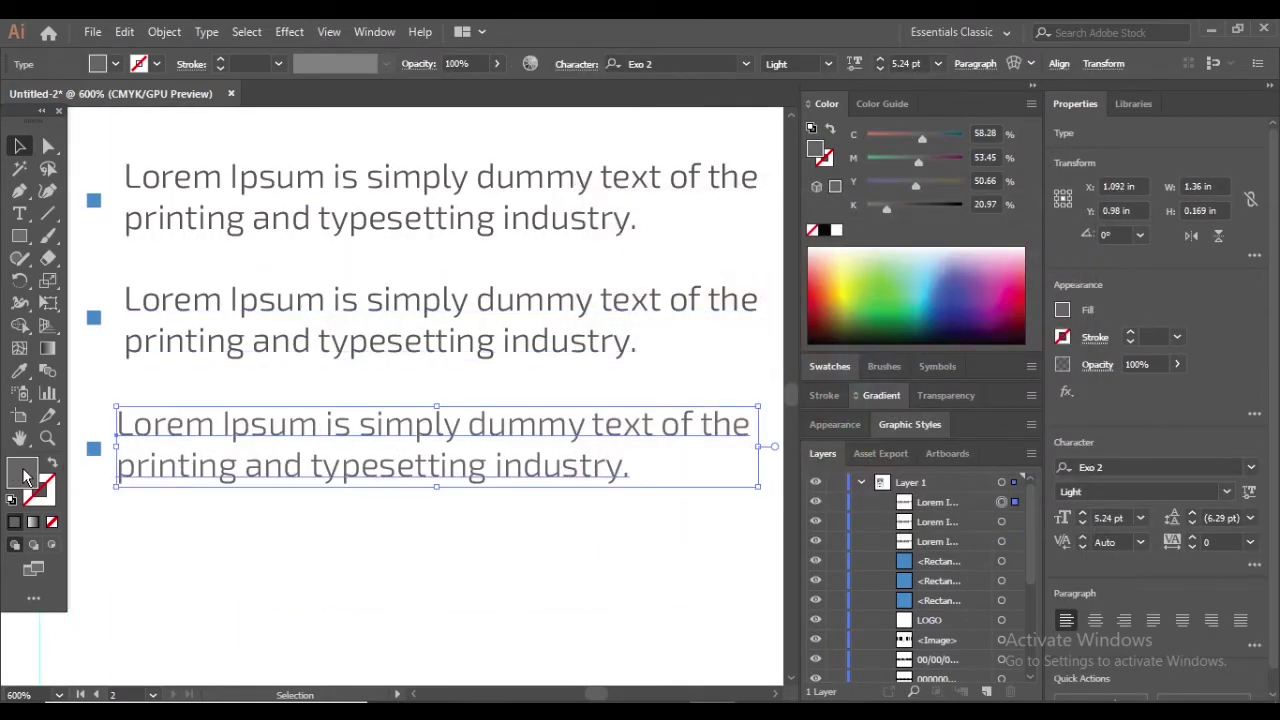
pyautogui.doubleClick(22, 470)
pyautogui.press('Escape')
pyautogui.click(447, 367)
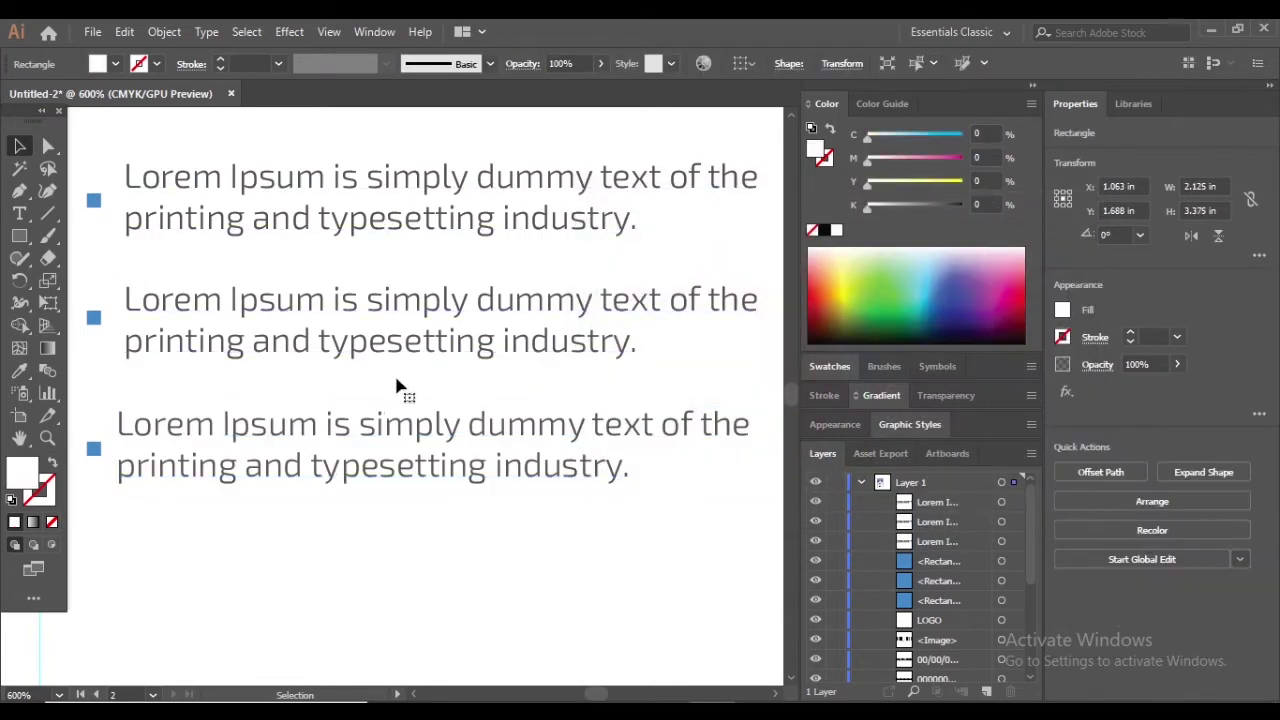
# Open and dismiss the canvas context menus, leaving nothing selected
pyautogui.scroll(-2, 397, 387)
pyautogui.scroll(1, 405, 480)
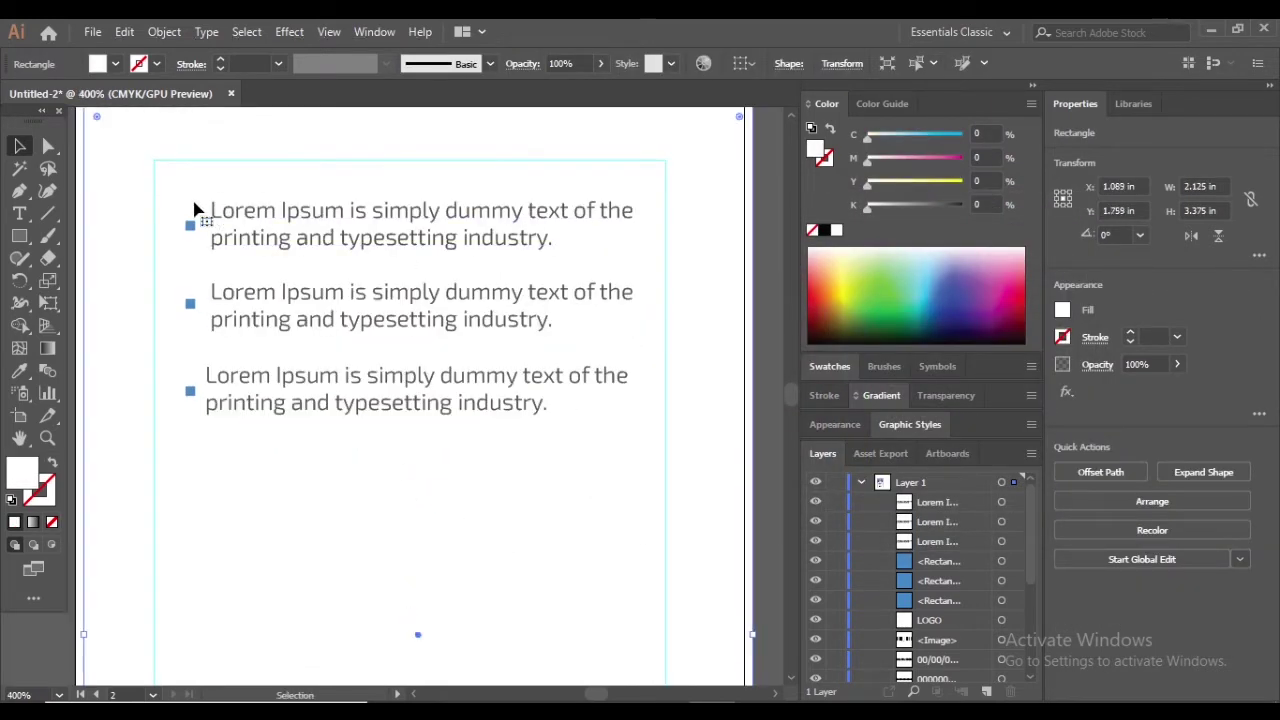
pyautogui.rightClick(108, 232)
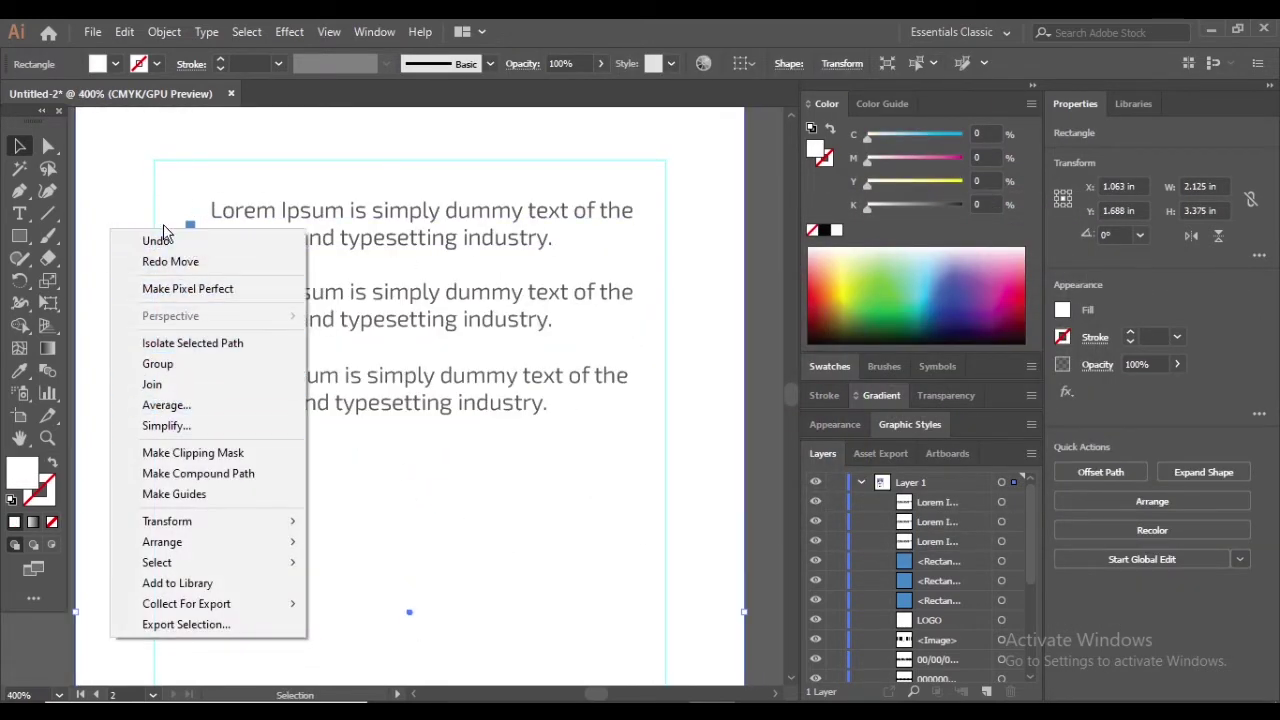
pyautogui.click(168, 158)
pyautogui.scroll(-1, 191, 183)
pyautogui.click(608, 229)
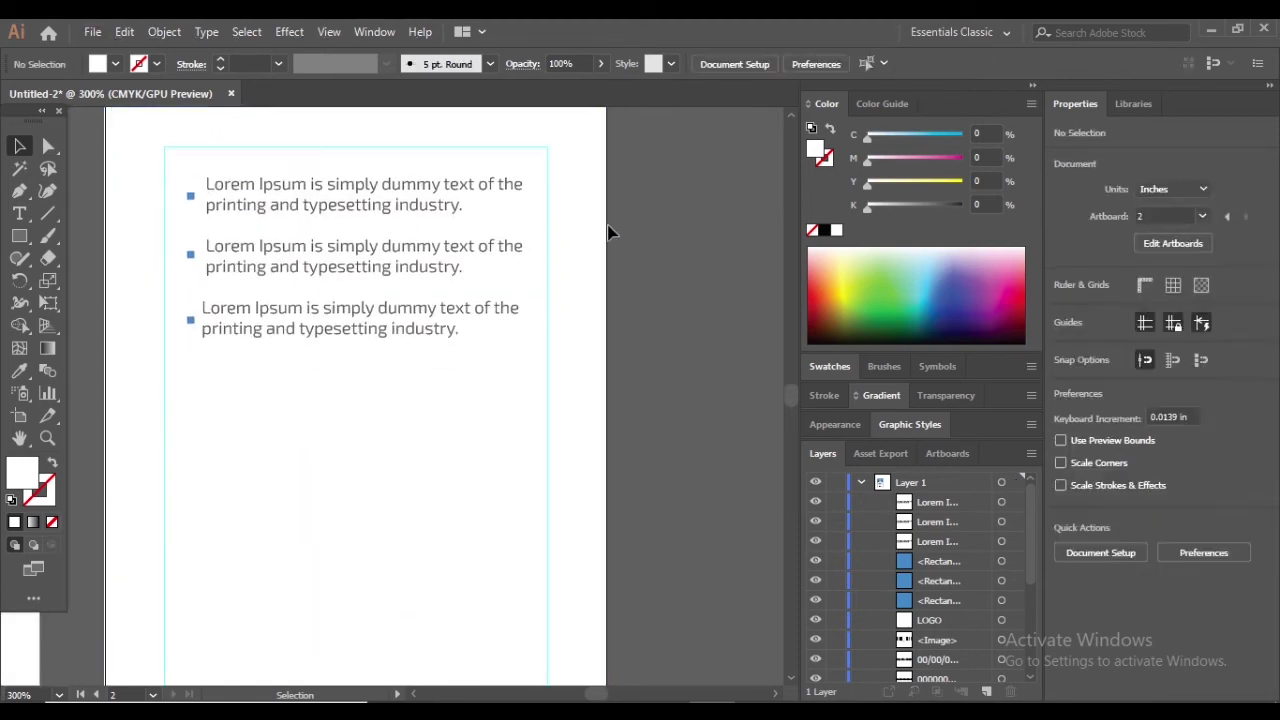
pyautogui.rightClick(578, 224)
pyautogui.click(633, 375)
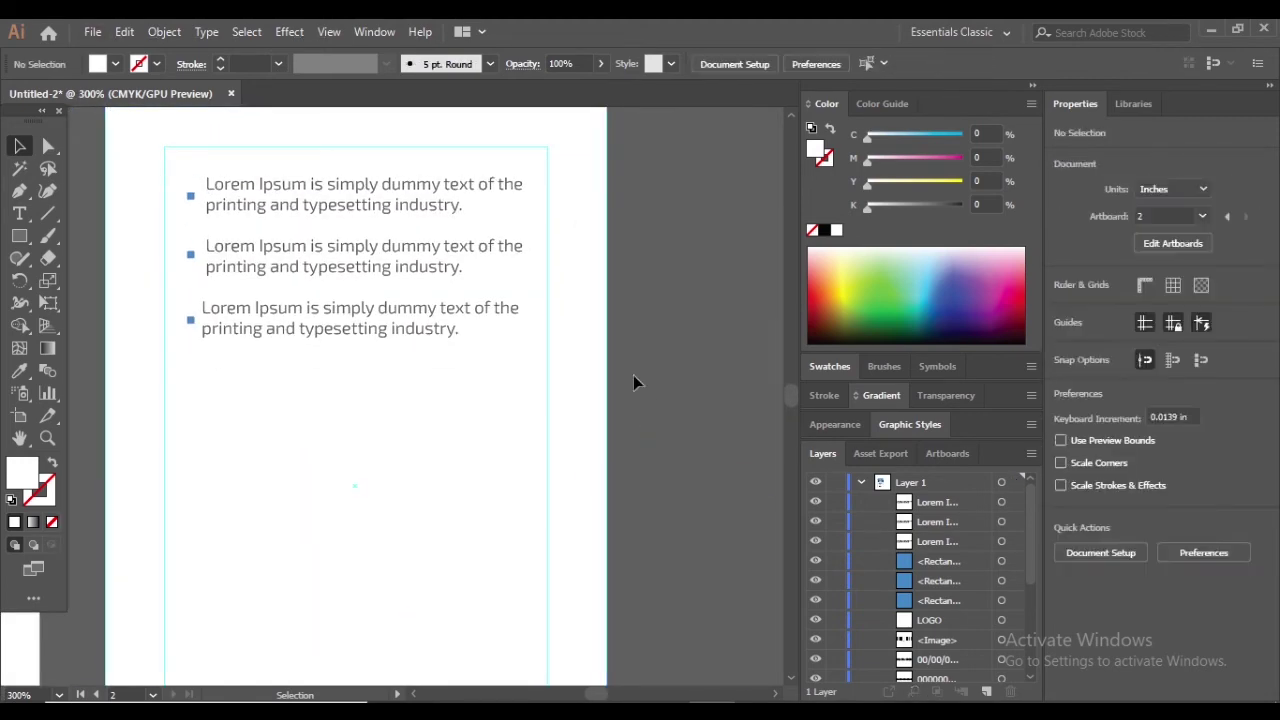
pyautogui.scroll(1, 610, 337)
pyautogui.scroll(3, 277, 268)
# Undo recent edits, then align the left indents of the three bullet text blocks
pyautogui.hotkey('ctrl', 'z')
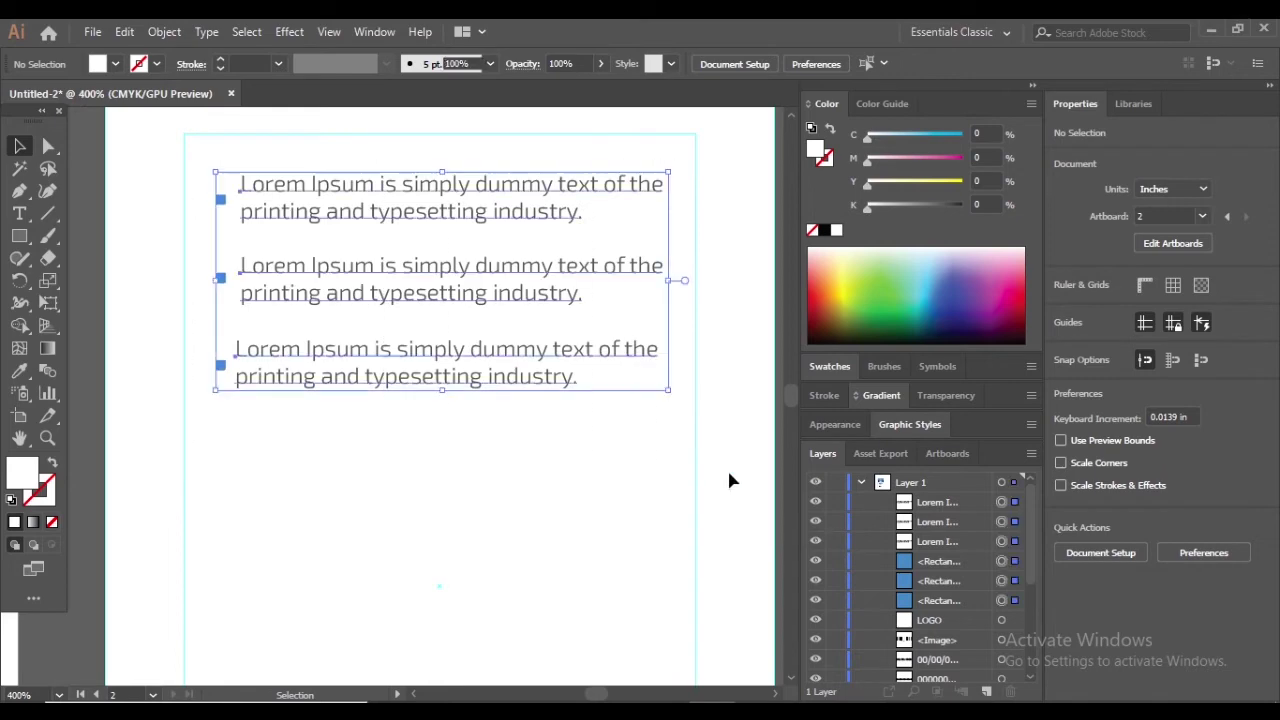
pyautogui.click(291, 160)
pyautogui.hotkey('ctrl', 'z')
pyautogui.hotkey('ctrl', 'z')
pyautogui.click(468, 490)
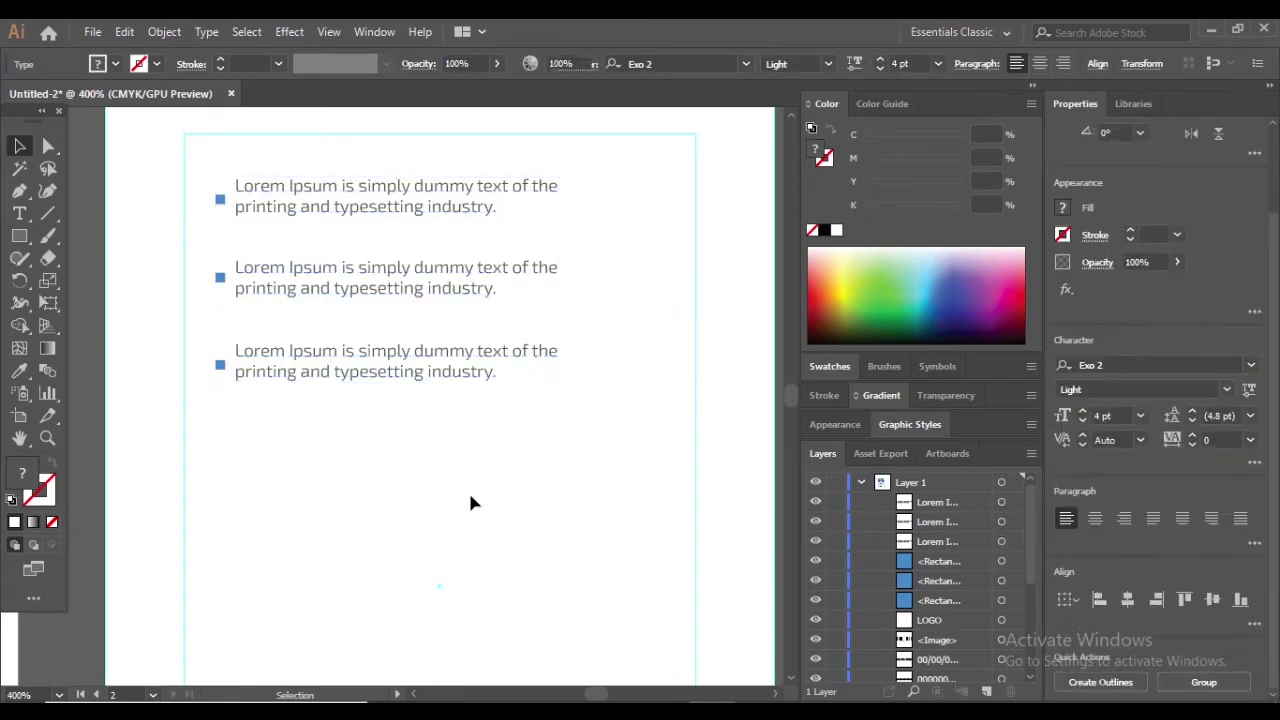
pyautogui.hotkey('ctrl', 'z')
pyautogui.moveTo(326, 111); pyautogui.dragTo(688, 452)
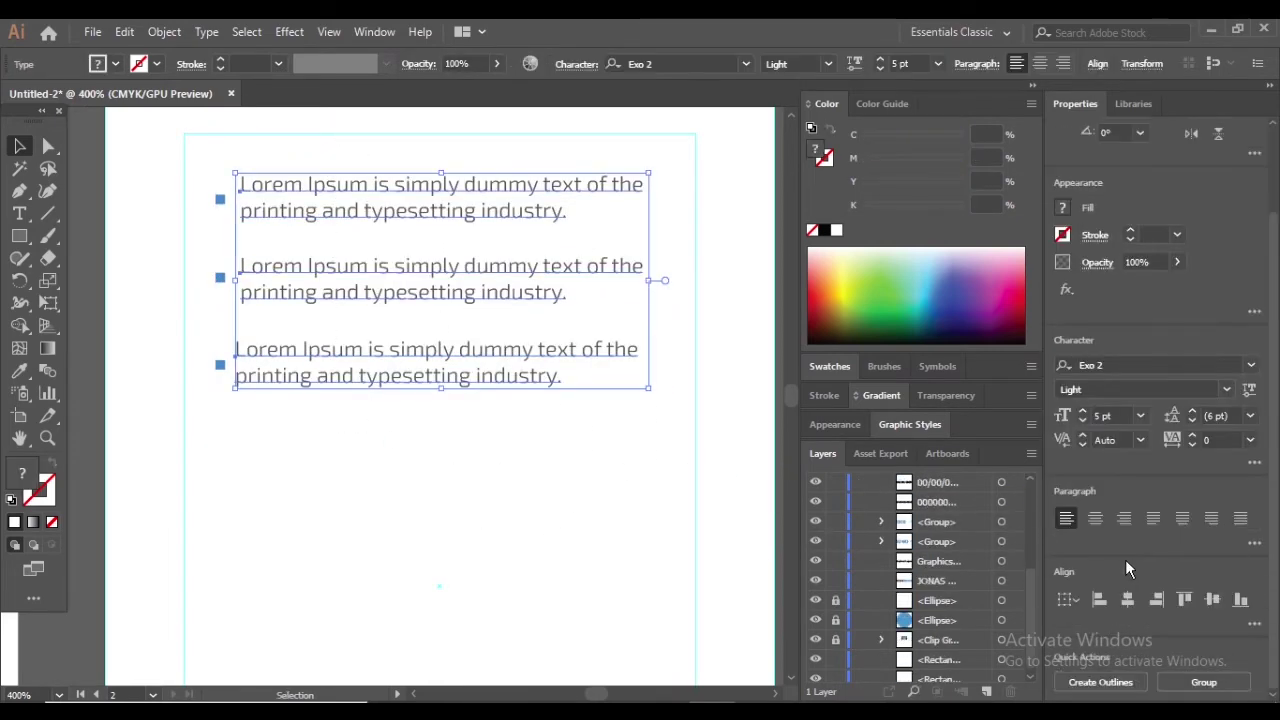
pyautogui.click(1097, 603)
pyautogui.click(186, 403)
# Set the three bullet text blocks to Exo 2 Light and zoom out to view both cards
pyautogui.scroll(1, 325, 220)
pyautogui.click(325, 220)
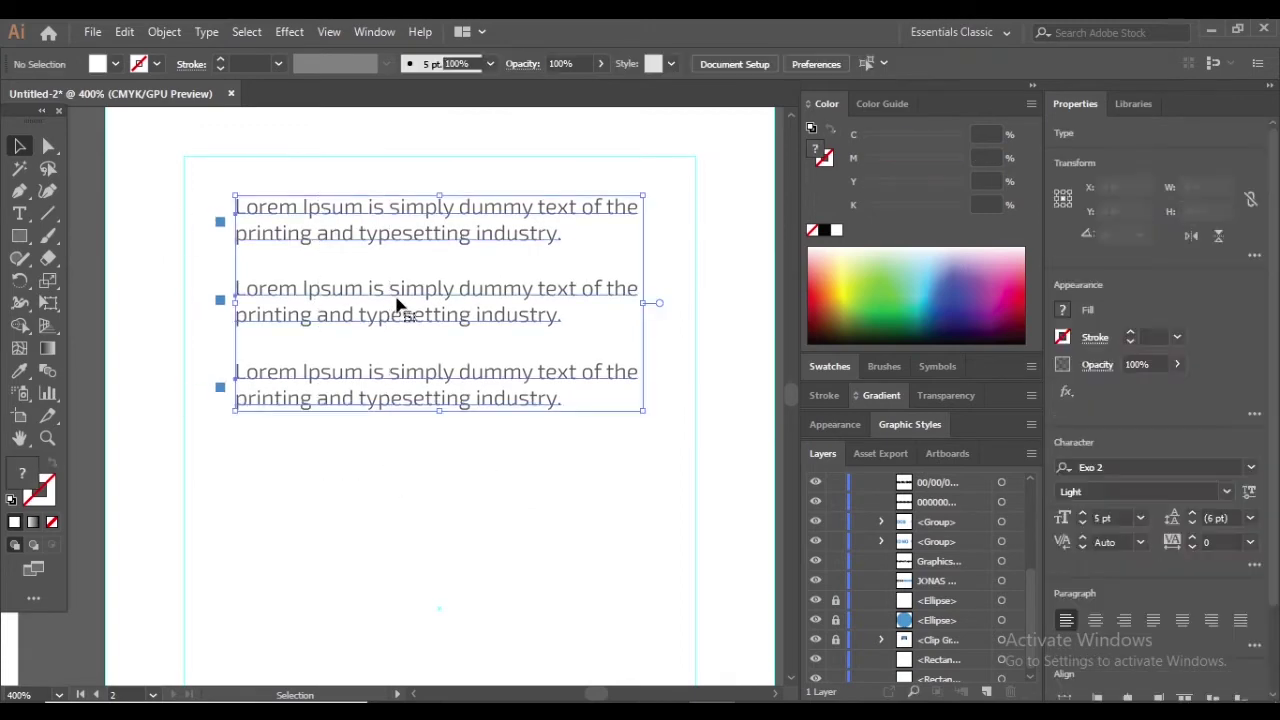
pyautogui.hotkey('ctrl', 'z')
pyautogui.click(307, 418)
pyautogui.hotkey('ctrl', '-')
pyautogui.scroll(-3, 342, 456)
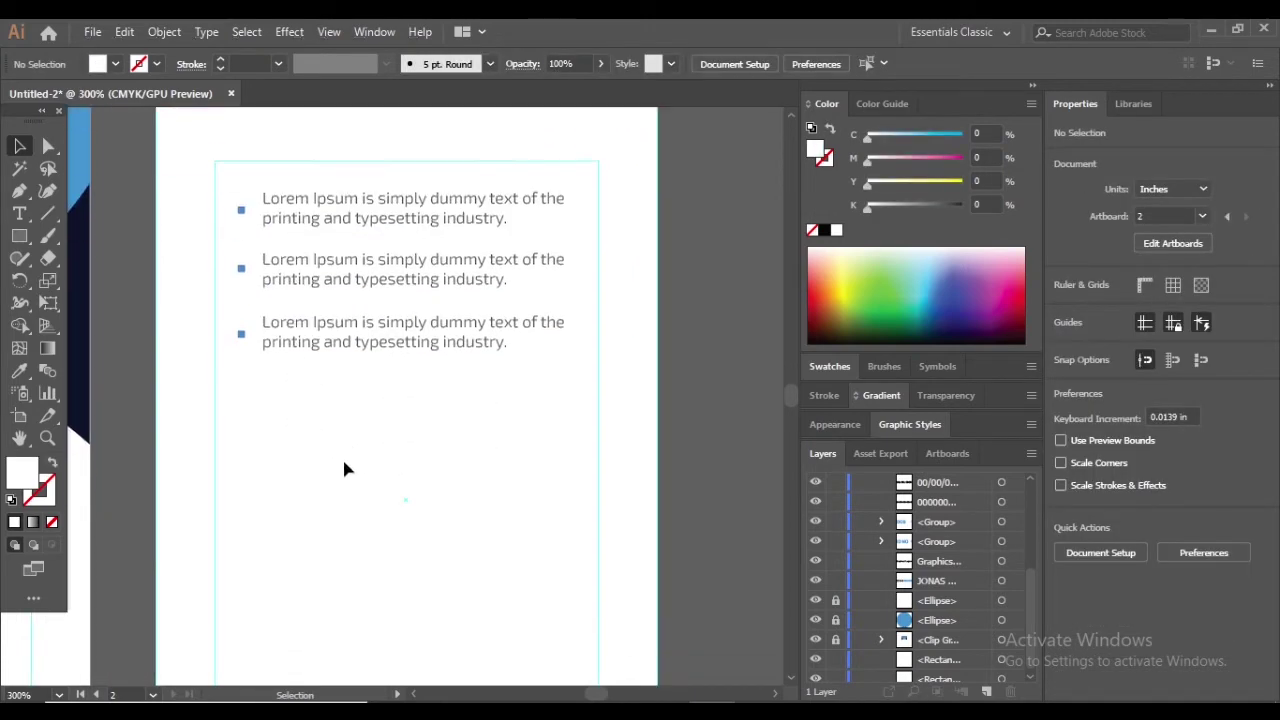
pyautogui.hotkey('ctrl', '-')
pyautogui.hotkey('ctrl', '-')
pyautogui.hotkey('ctrl', '=')
pyautogui.hotkey('ctrl', '=')
pyautogui.hotkey('ctrl', '-')
pyautogui.hotkey('ctrl', '-')
pyautogui.scroll(2, 575, 360)
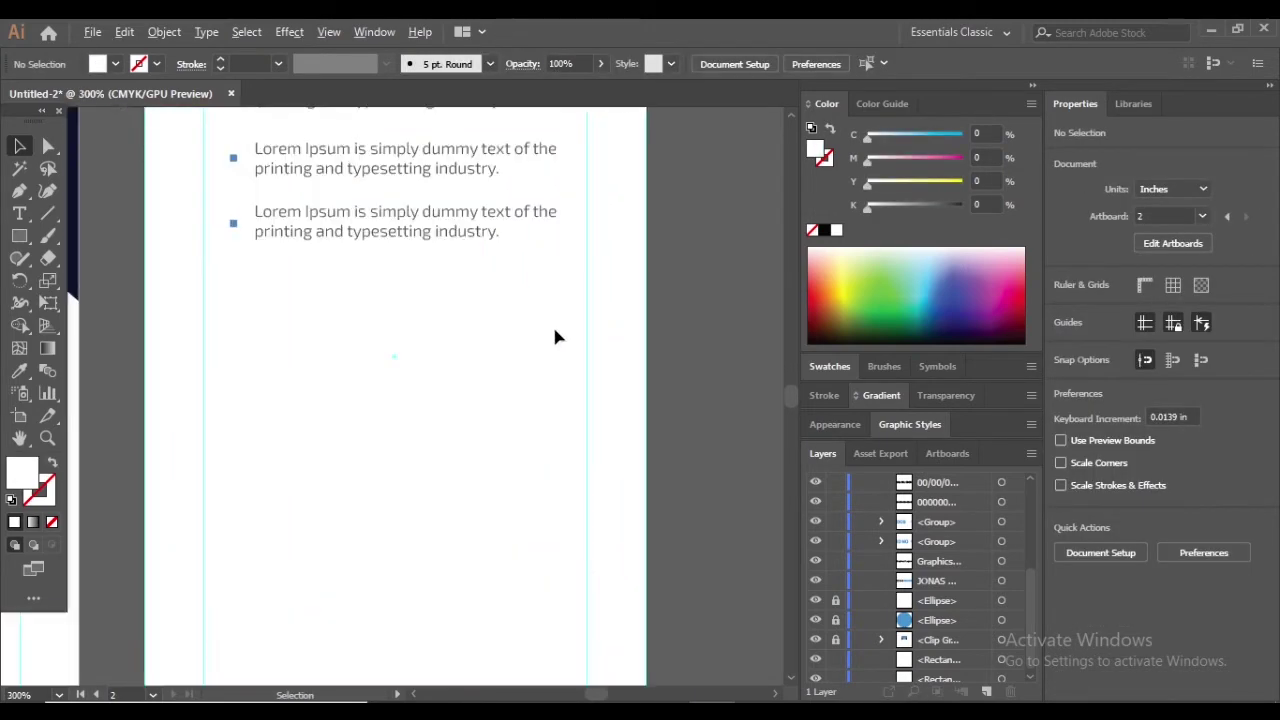
# Nudge the dashed divider below the bullets slightly upward
pyautogui.click(21, 217)
pyautogui.click(232, 298)
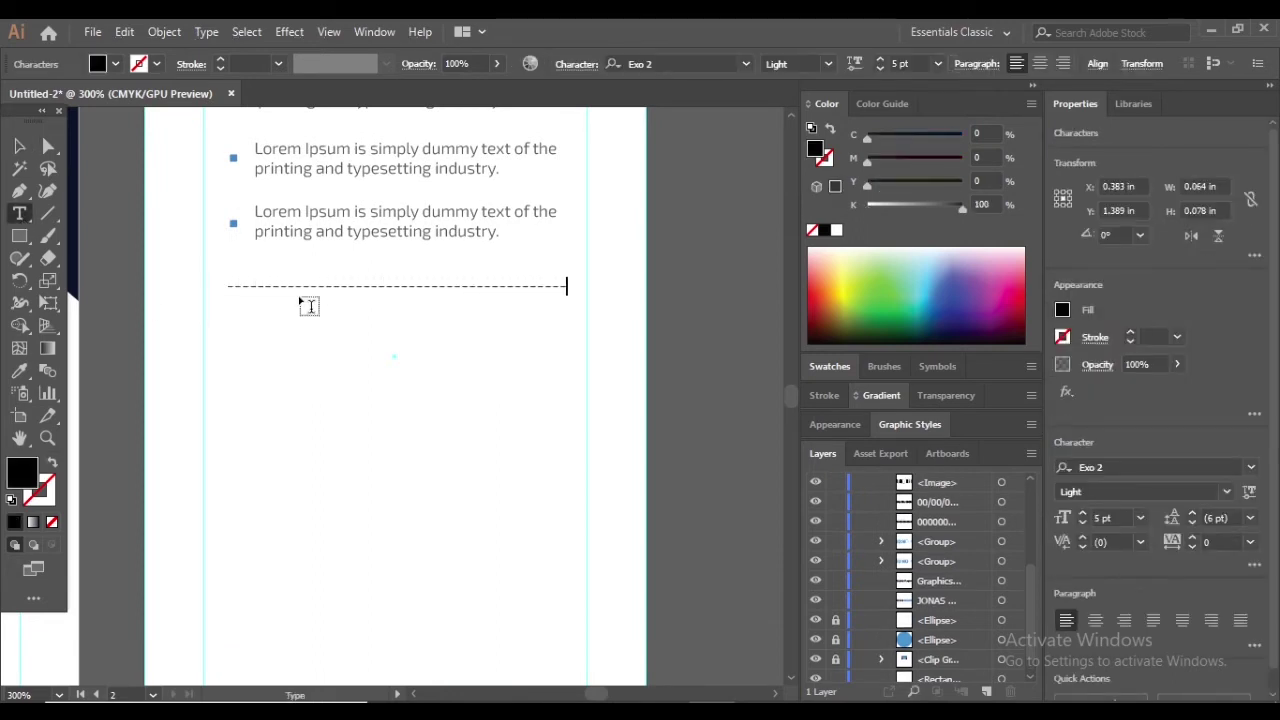
pyautogui.press('v')
pyautogui.moveTo(488, 293); pyautogui.dragTo(486, 287)
# Add a JOIN DATE text label below the dashed line
pyautogui.press('t')
pyautogui.scroll(1, 470, 292)
pyautogui.click(256, 358)
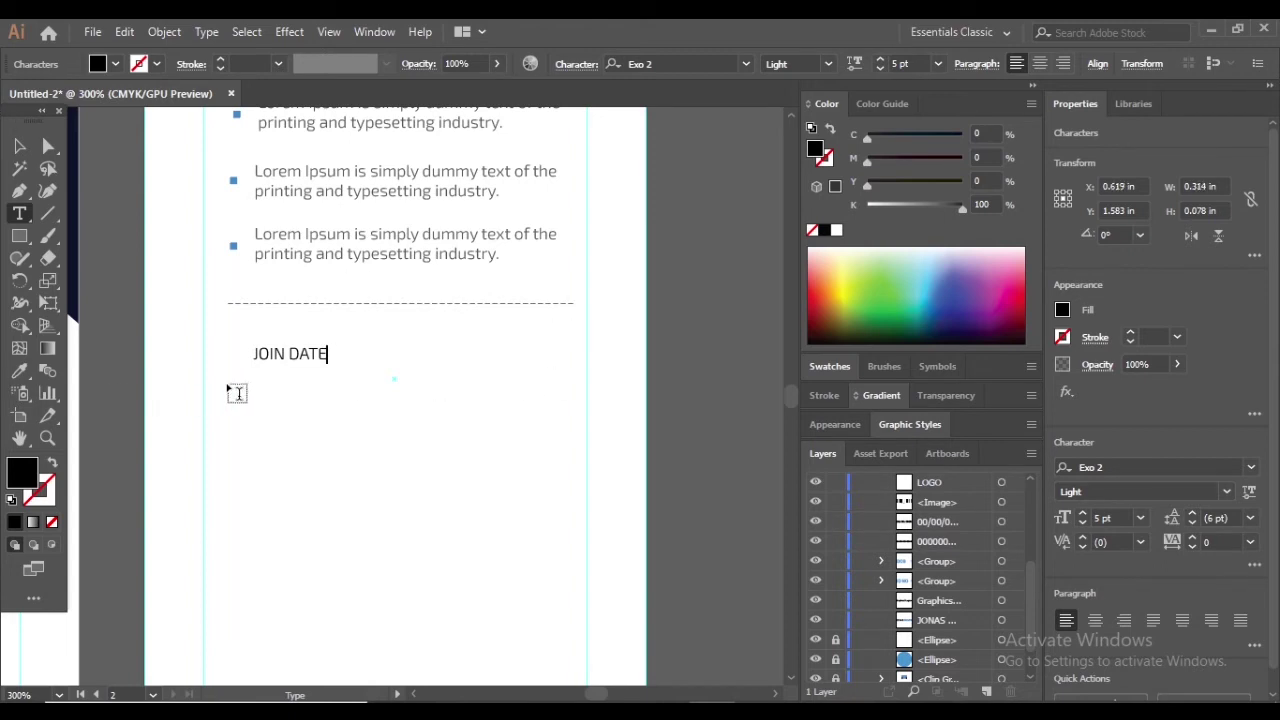
pyautogui.press('Escape')
pyautogui.keyDown('ctrl'); pyautogui.click(565, 390); pyautogui.keyUp('ctrl')
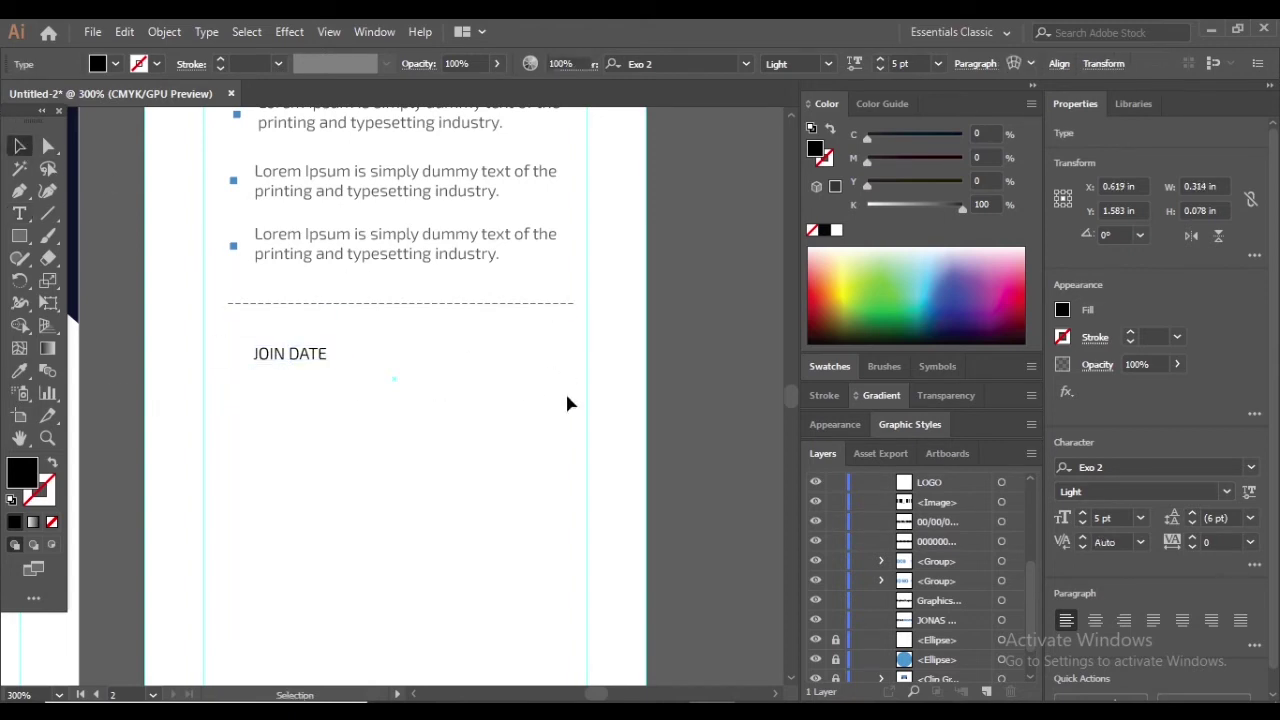
# Duplicate JOIN DATE just below it and edit the copy to read EXPIRE DATE
pyautogui.click(18, 214)
pyautogui.click(385, 357)
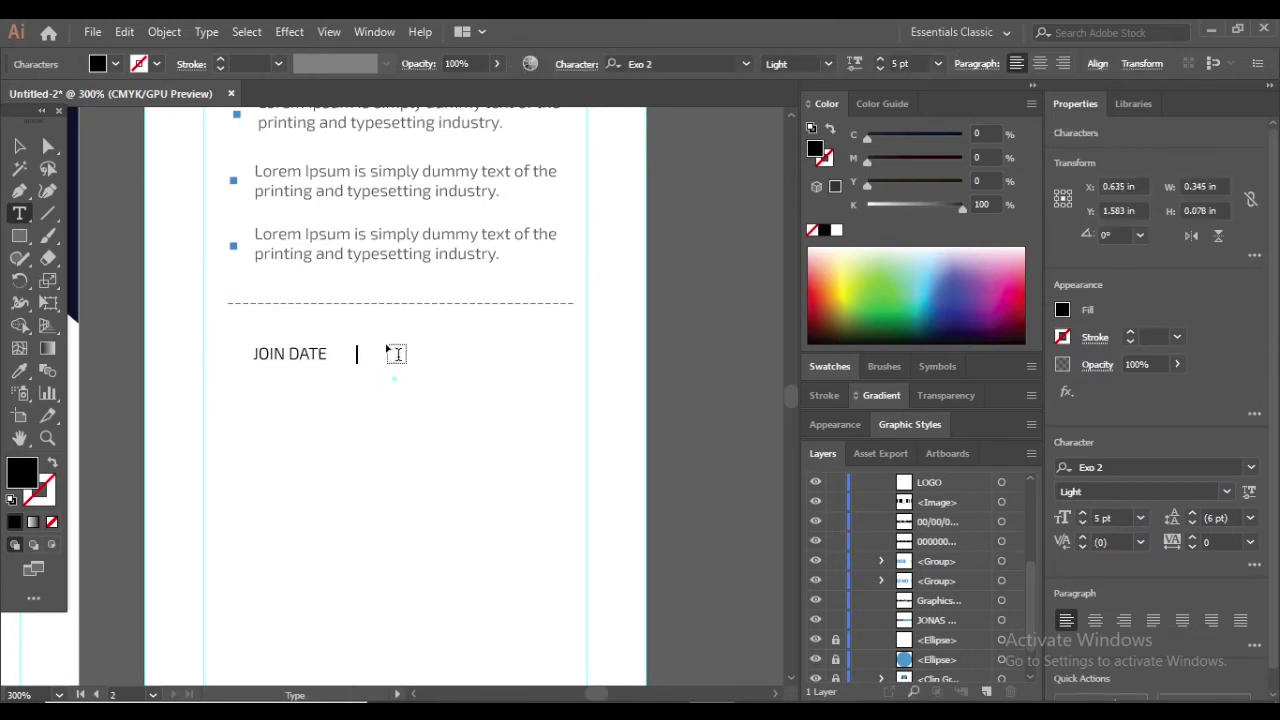
pyautogui.click(18, 148)
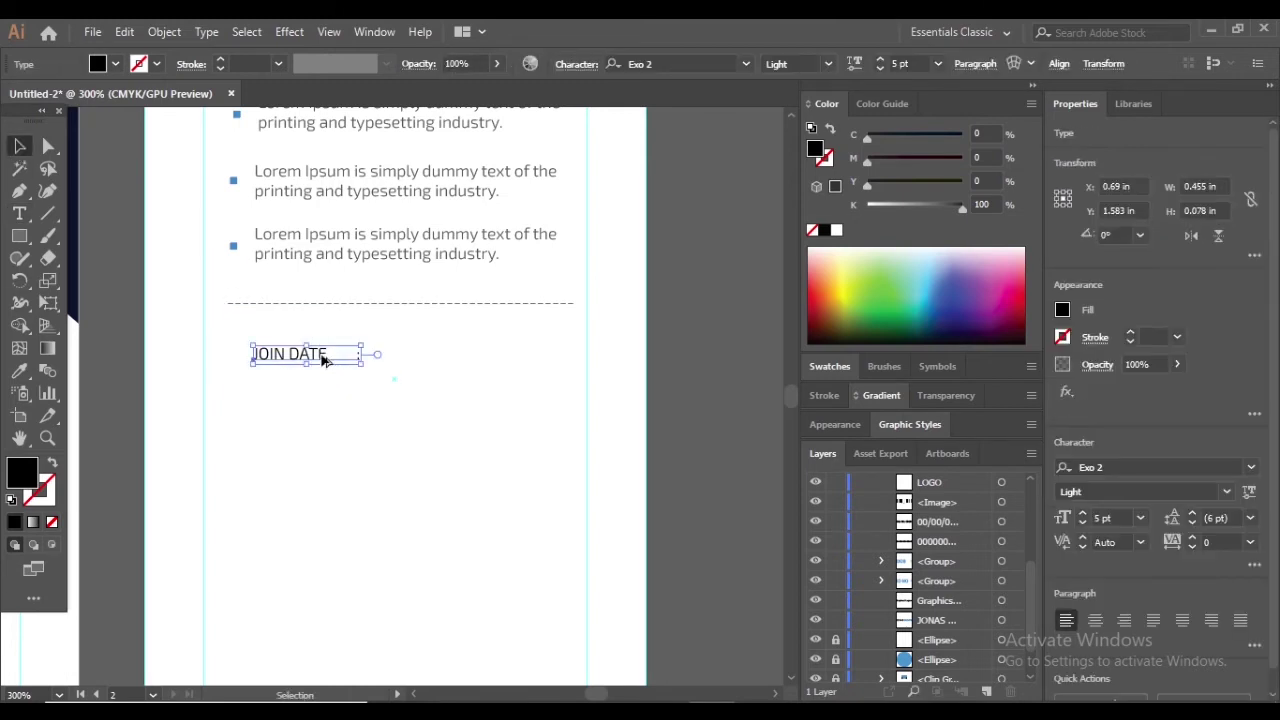
pyautogui.moveTo(323, 356); pyautogui.dragTo(325, 399)
pyautogui.hotkey('ctrl', '=')
pyautogui.hotkey('ctrl', '=')
pyautogui.hotkey('ctrl', '=')
pyautogui.press('t')
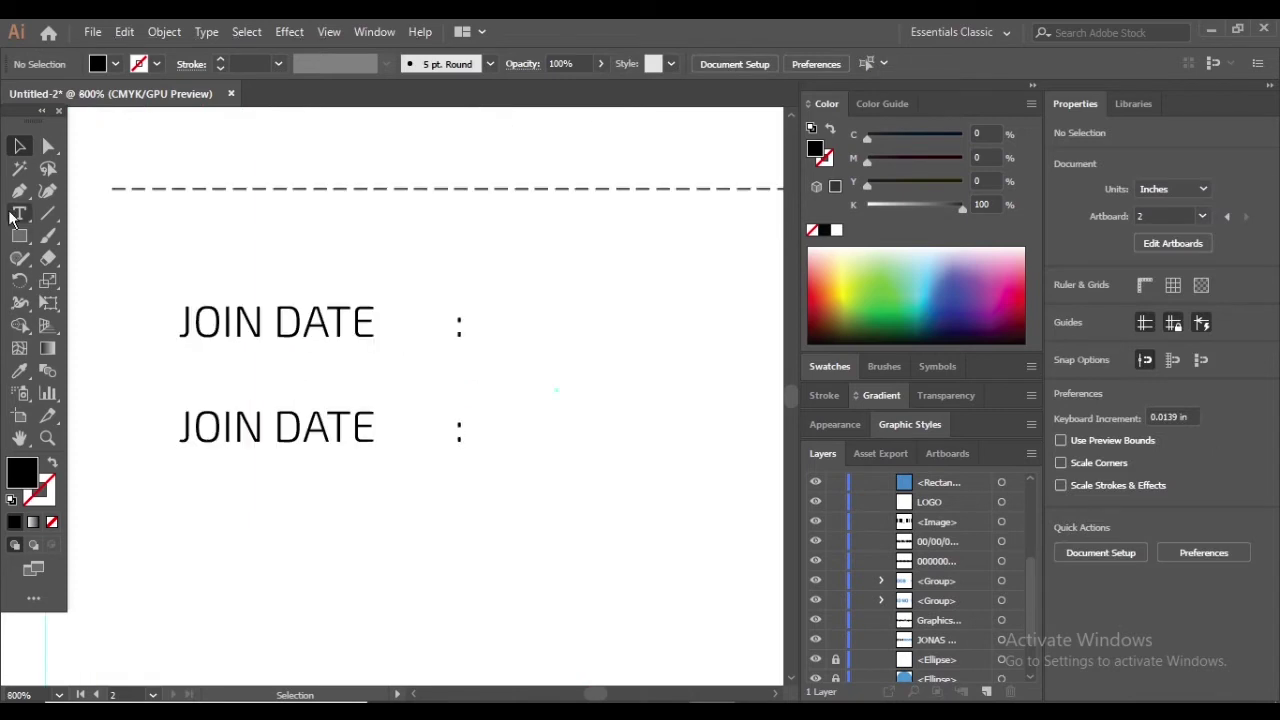
pyautogui.moveTo(263, 427); pyautogui.dragTo(192, 427)
pyautogui.press('BackSpace')
pyautogui.press('BackSpace')
pyautogui.write('EXPIR')
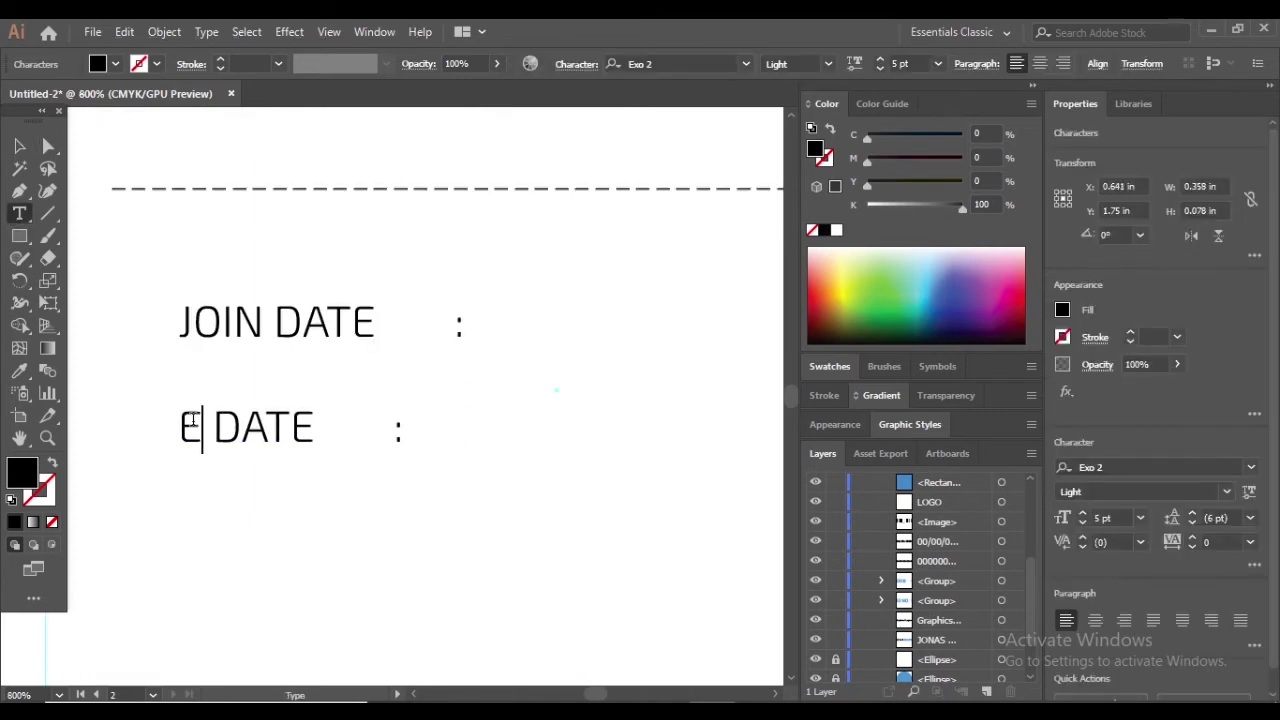
pyautogui.write('E')
pyautogui.click(18, 148)
pyautogui.click(126, 257)
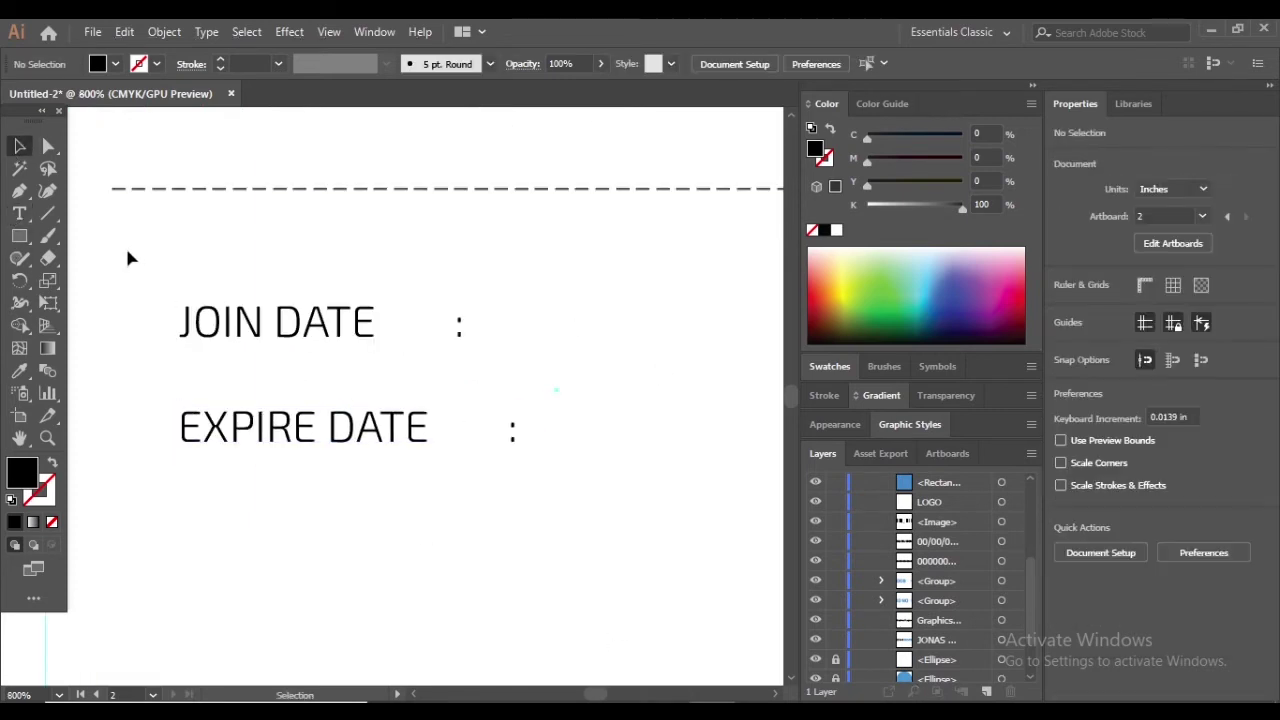
# Add a colon after JOIN DATE and place a copy level with EXPIRE DATE
pyautogui.press('t')
pyautogui.click(451, 321)
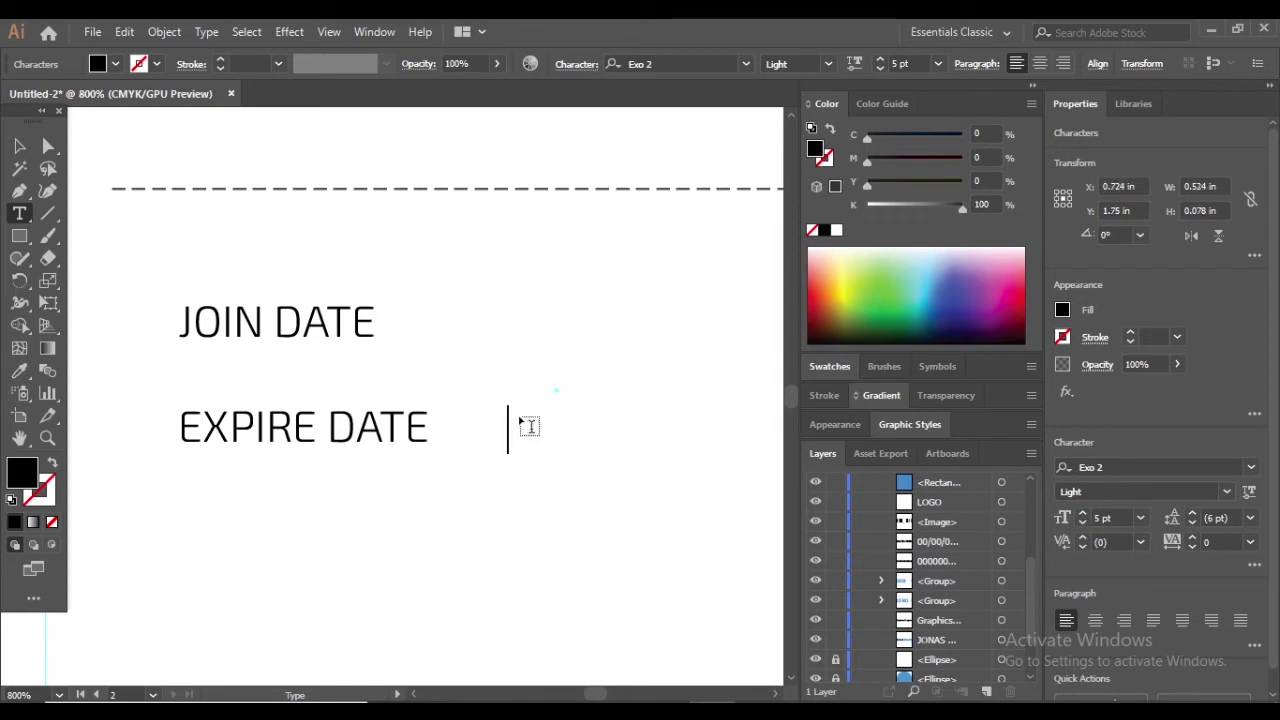
pyautogui.click(480, 306)
pyautogui.write(':')
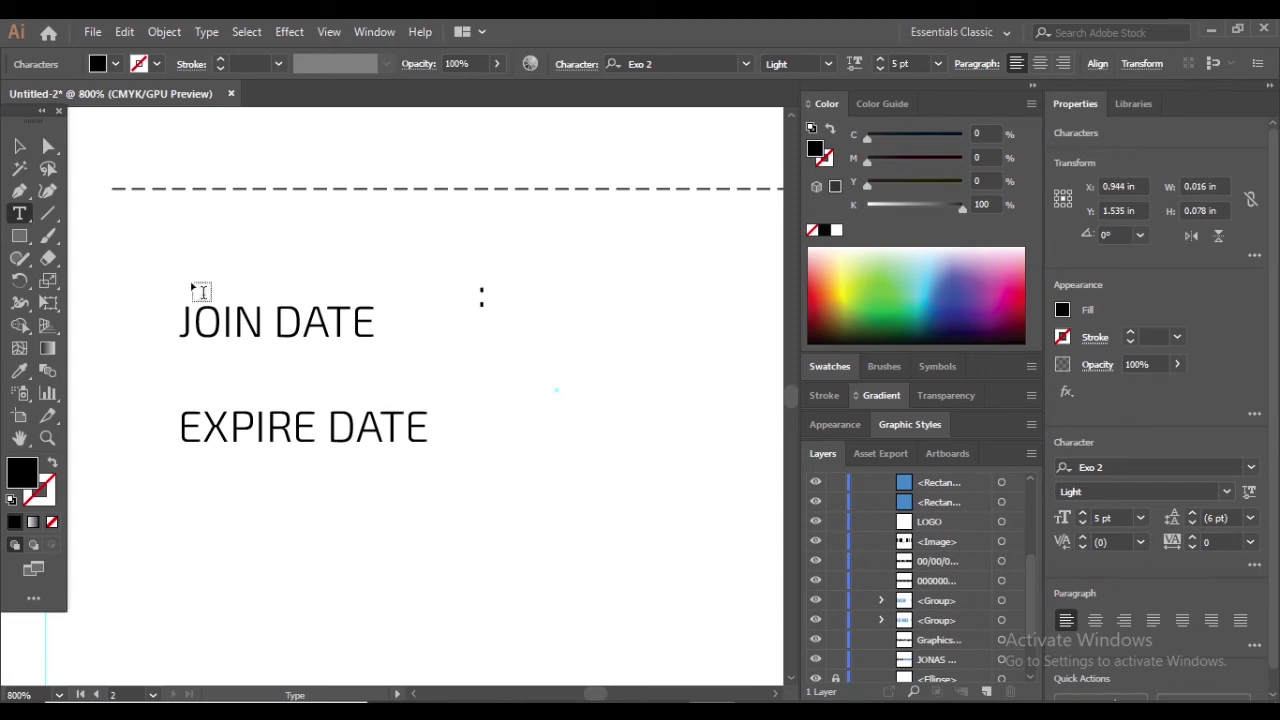
pyautogui.keyDown('ctrl'); pyautogui.click(535, 298); pyautogui.keyUp('ctrl')
pyautogui.scroll(2, 506, 317)
pyautogui.press('v')
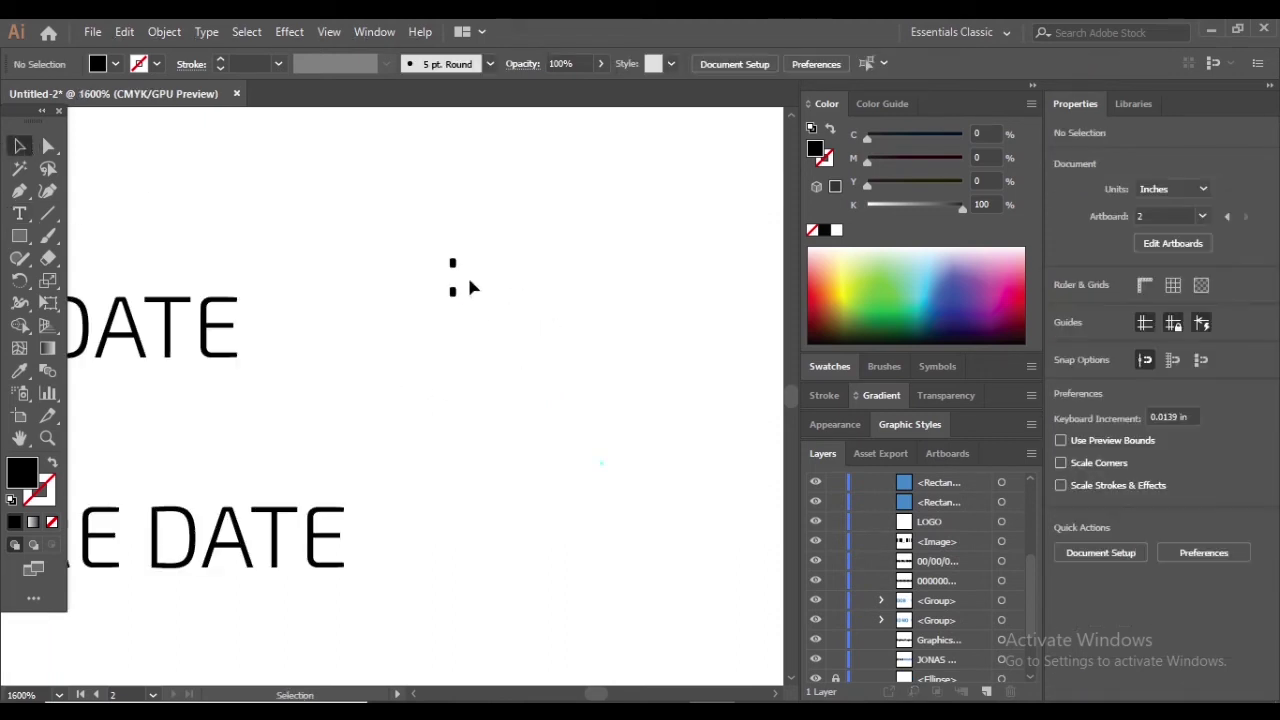
pyautogui.moveTo(452, 292); pyautogui.dragTo(455, 341)
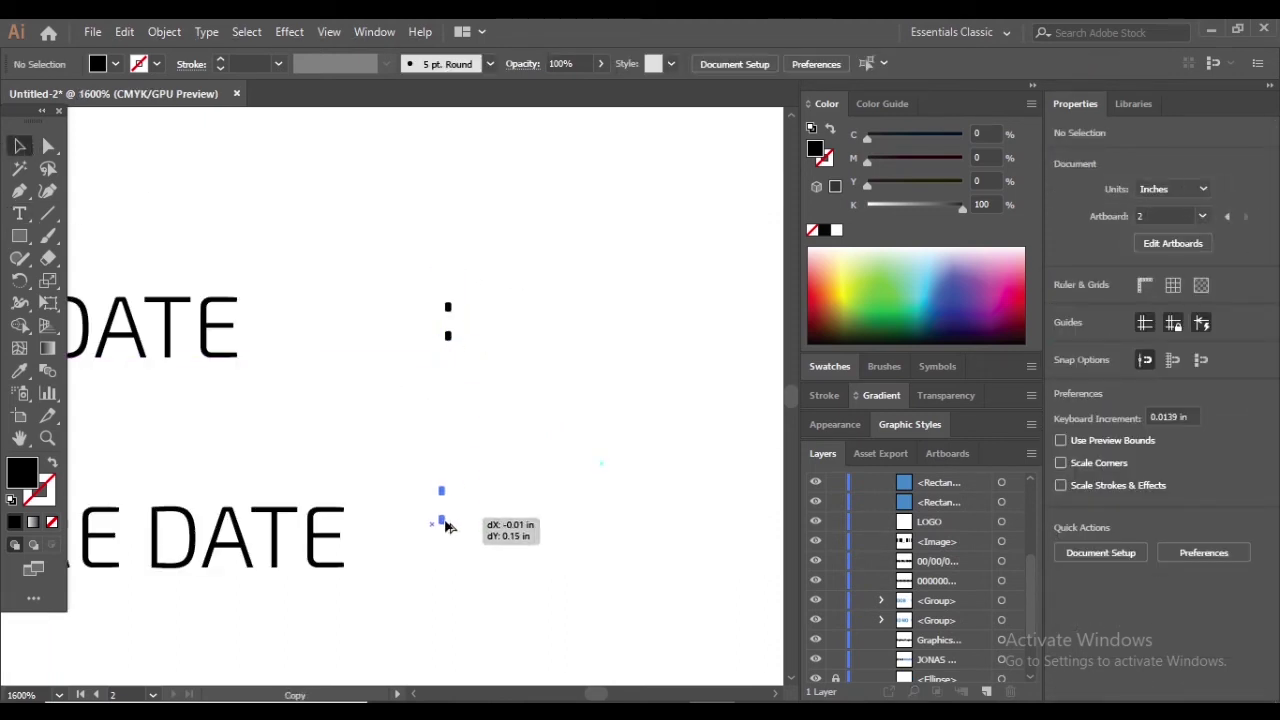
pyautogui.moveTo(447, 527); pyautogui.dragTo(443, 549)
pyautogui.hotkey('ctrl', '-')
pyautogui.hotkey('ctrl', '-')
pyautogui.hotkey('ctrl', '-')
# Move EXPIRE DATE closer to JOIN DATE, then group both labels with their colons
pyautogui.hscroll(-1, 519, 468)
pyautogui.moveTo(329, 491); pyautogui.dragTo(538, 539)
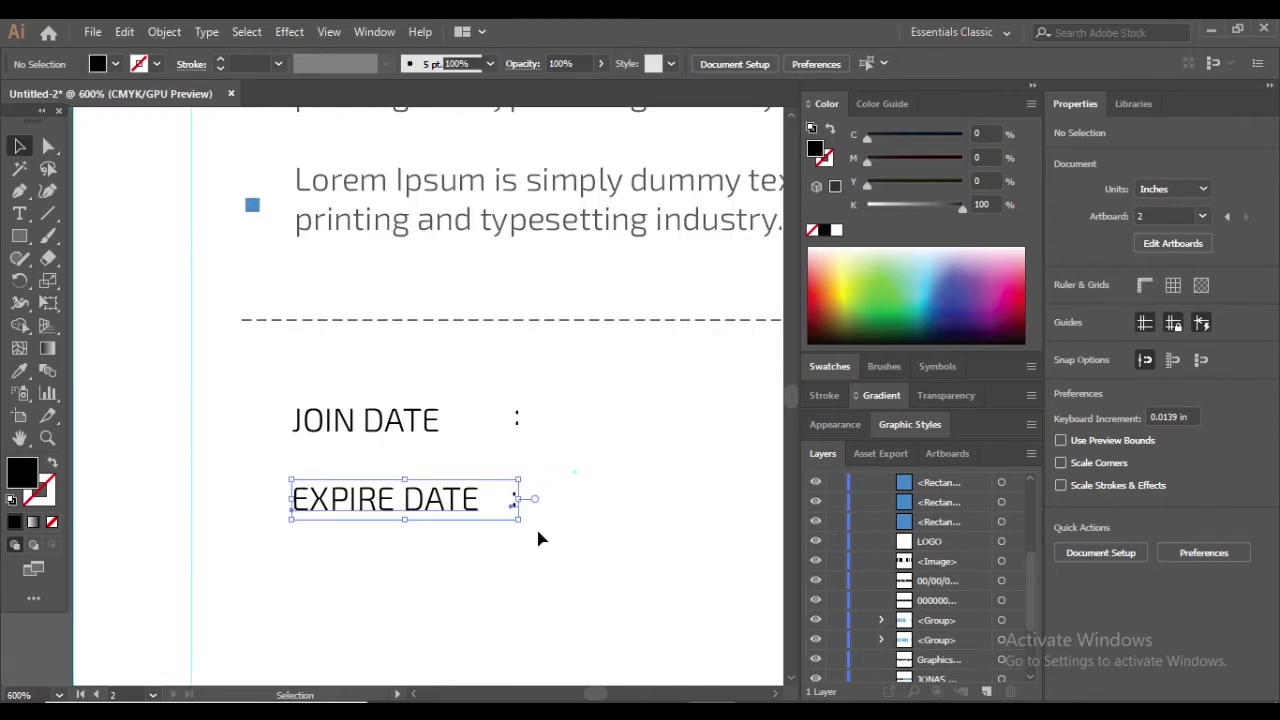
pyautogui.click(520, 490)
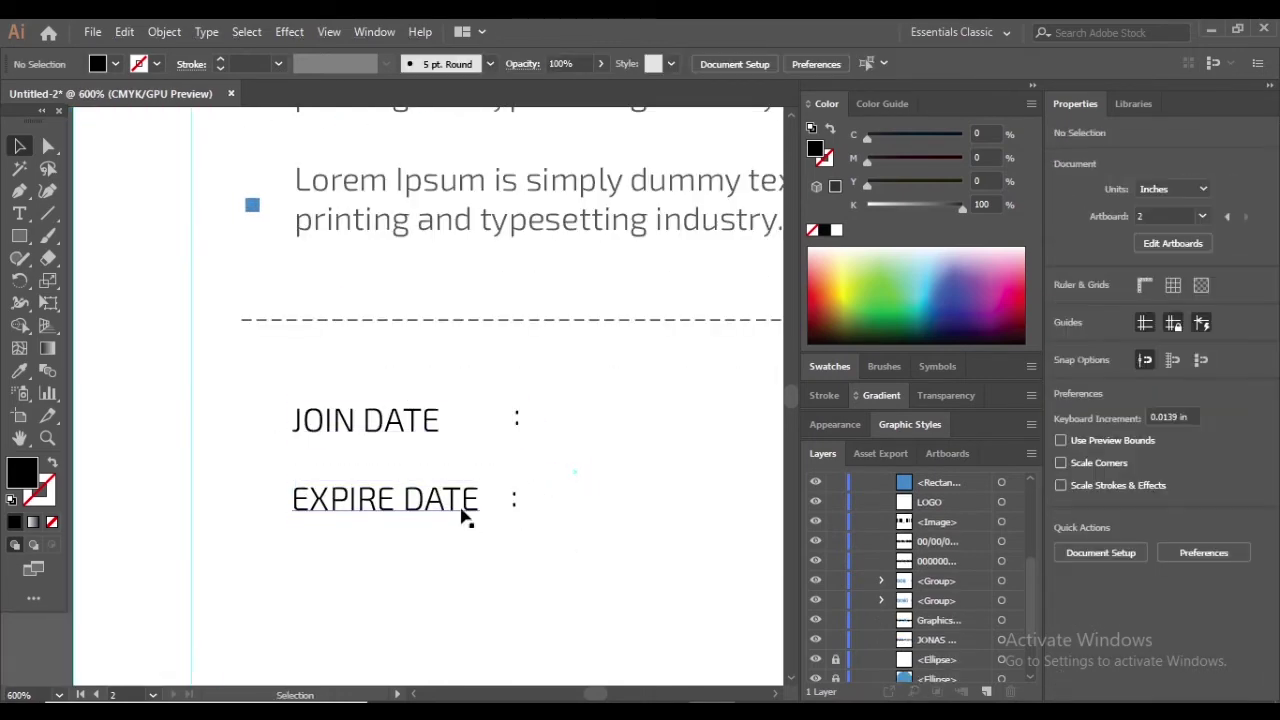
pyautogui.moveTo(465, 517); pyautogui.dragTo(465, 505)
pyautogui.keyDown('shift'); pyautogui.click(365, 420); pyautogui.keyUp('shift')
pyautogui.hotkey('ctrl', 'g')
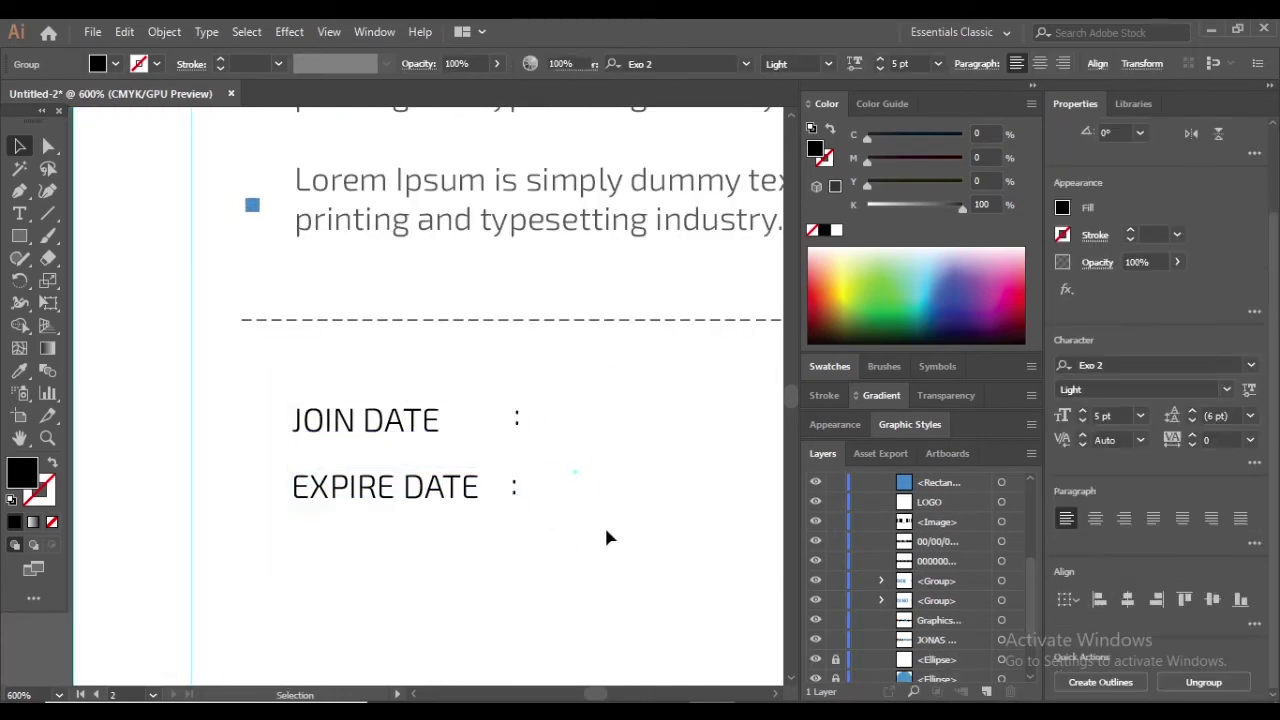
pyautogui.click(608, 538)
pyautogui.hotkey('ctrl', '-')
pyautogui.hotkey('ctrl', '-')
pyautogui.hotkey('ctrl', '-')
pyautogui.hotkey('ctrl', '-')
pyautogui.hotkey('ctrl', '+')
pyautogui.hotkey('ctrl', '+')
# Try sampling the header blue onto the date labels, then revert it
pyautogui.click(309, 471)
pyautogui.hotkey('ctrl', '-')
pyautogui.hotkey('ctrl', '-')
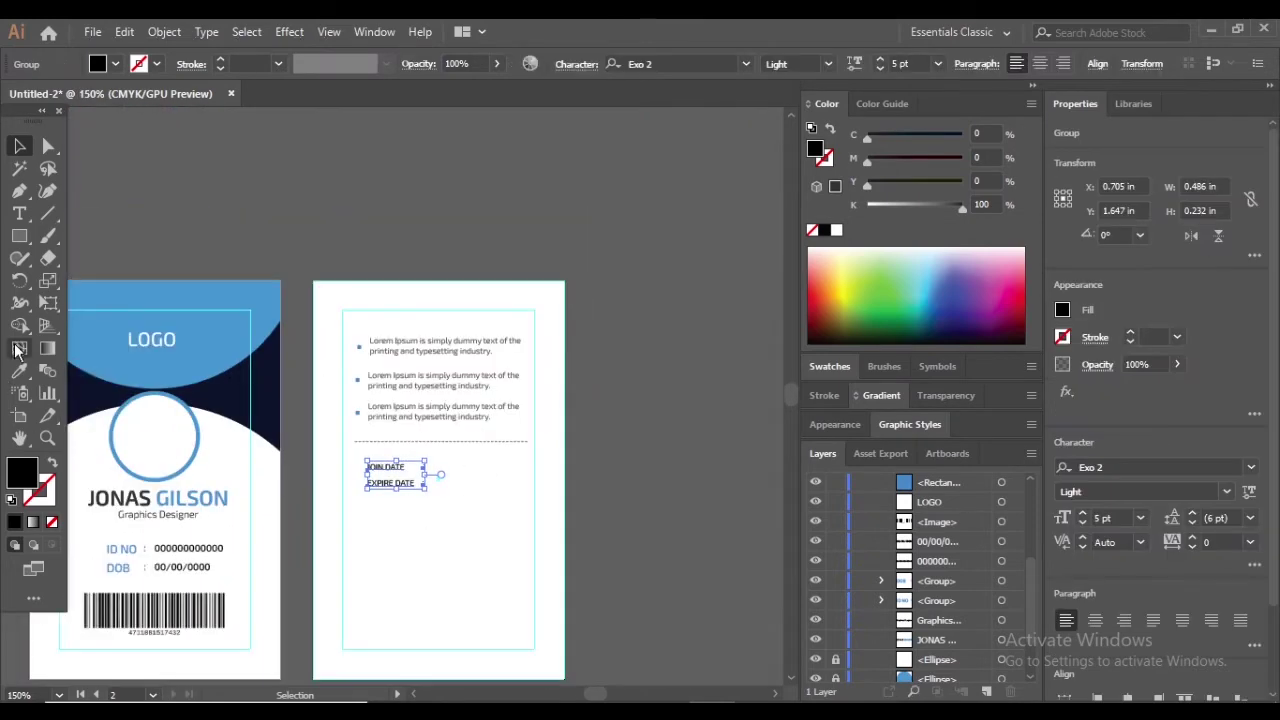
pyautogui.click(19, 370)
pyautogui.click(88, 312)
pyautogui.hotkey('ctrl', '+')
pyautogui.hotkey('ctrl', '+')
pyautogui.hotkey('ctrl', '+')
pyautogui.click(19, 145)
pyautogui.hotkey('ctrl', 'z')
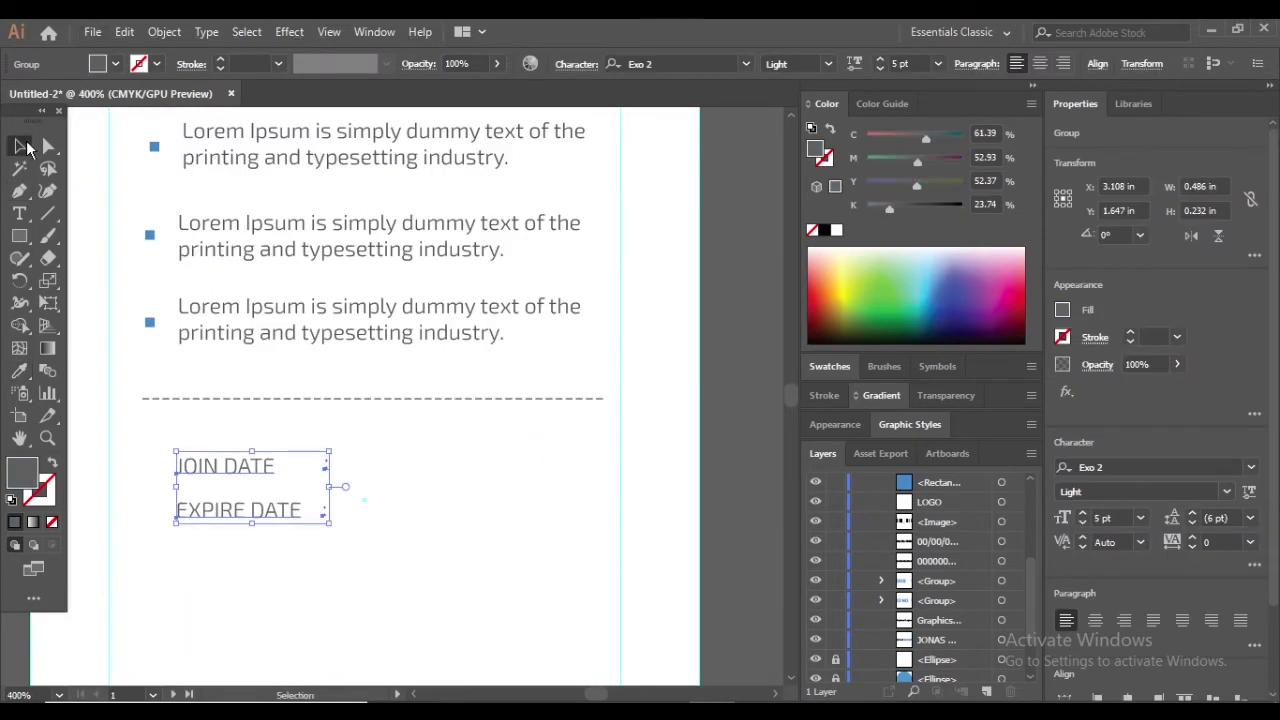
pyautogui.hotkey('ctrl', '-')
pyautogui.hotkey('ctrl', '-')
pyautogui.hotkey('ctrl', '-')
pyautogui.click(198, 232)
pyautogui.click(19, 145)
pyautogui.click(368, 380)
pyautogui.scroll(4, 368, 380)
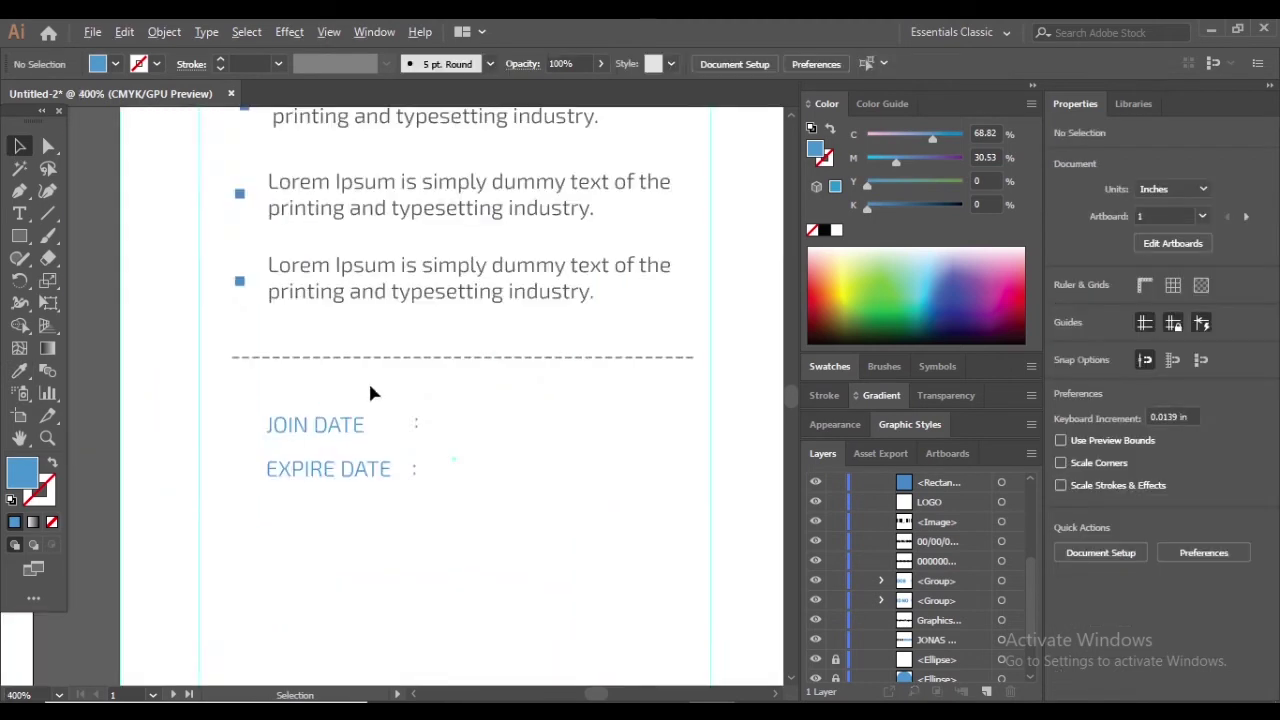
pyautogui.scroll(1, 566, 446)
# Type a 00-00-0000 date value beside JOIN DATE's colon and duplicate it for the expiry line
pyautogui.click(19, 213)
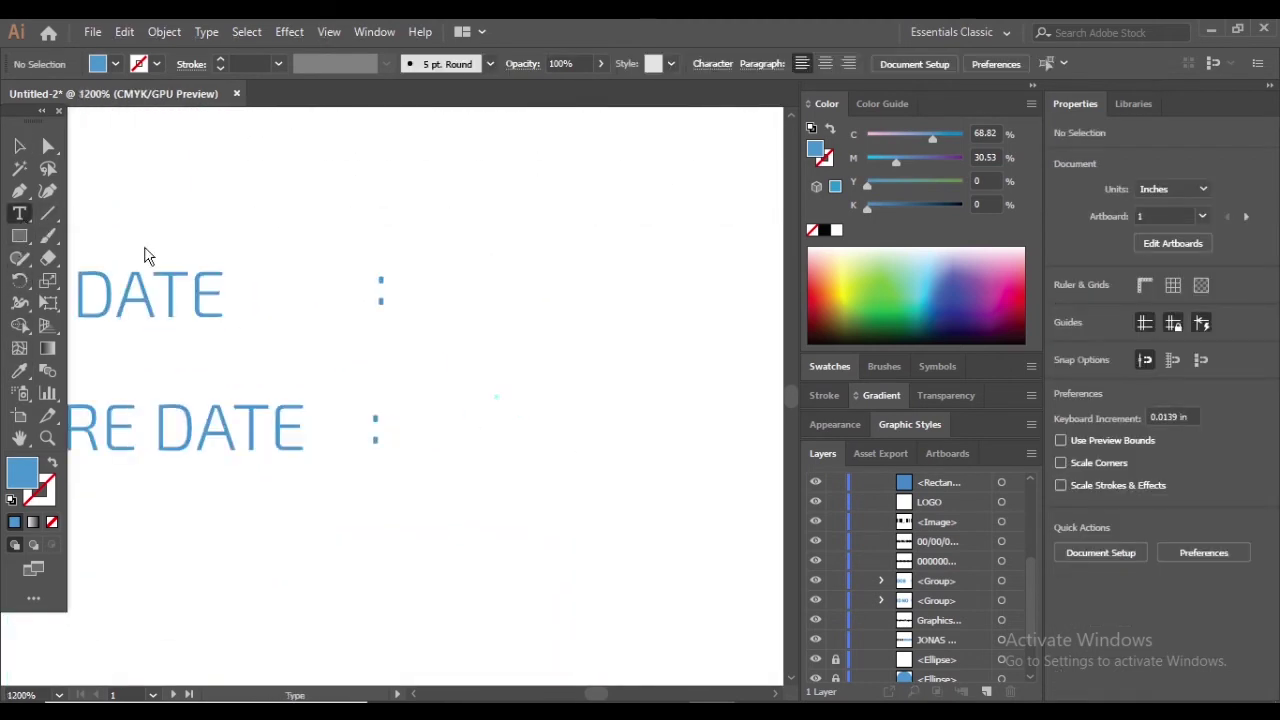
pyautogui.click(457, 287)
pyautogui.write('00')
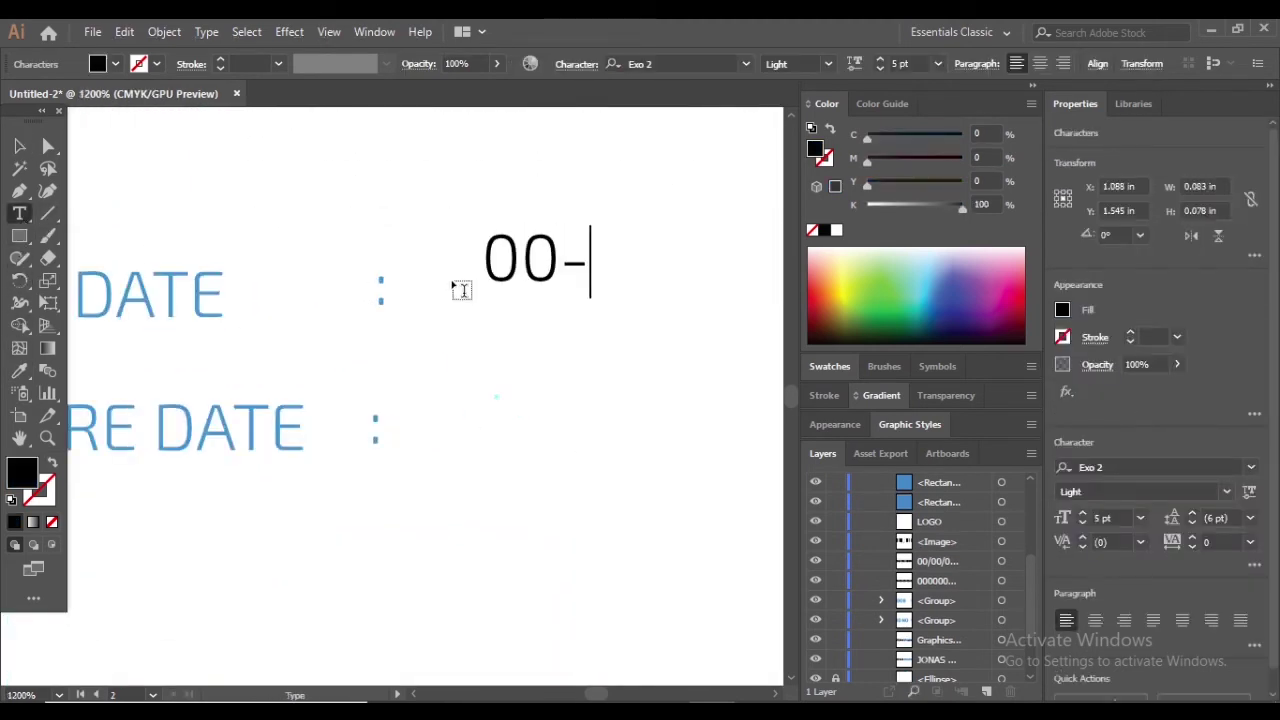
pyautogui.write('-00-0000')
pyautogui.press('Escape')
pyautogui.moveTo(480, 268); pyautogui.dragTo(504, 430)
pyautogui.click(504, 492)
# Align the two date values with the JOIN DATE and EXPIRE DATE rows
pyautogui.scroll(-3, 357, 451)
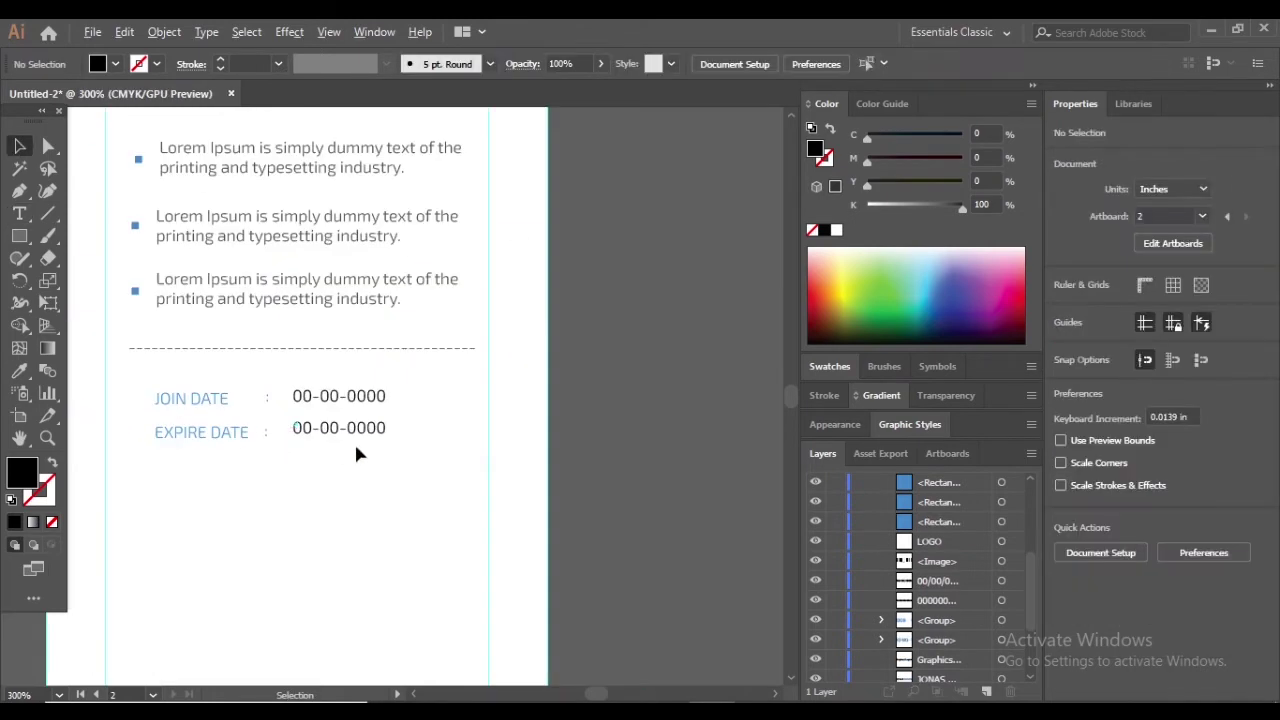
pyautogui.scroll(2, 337, 420)
pyautogui.moveTo(333, 409); pyautogui.dragTo(343, 420)
pyautogui.click(350, 368)
pyautogui.click(350, 345)
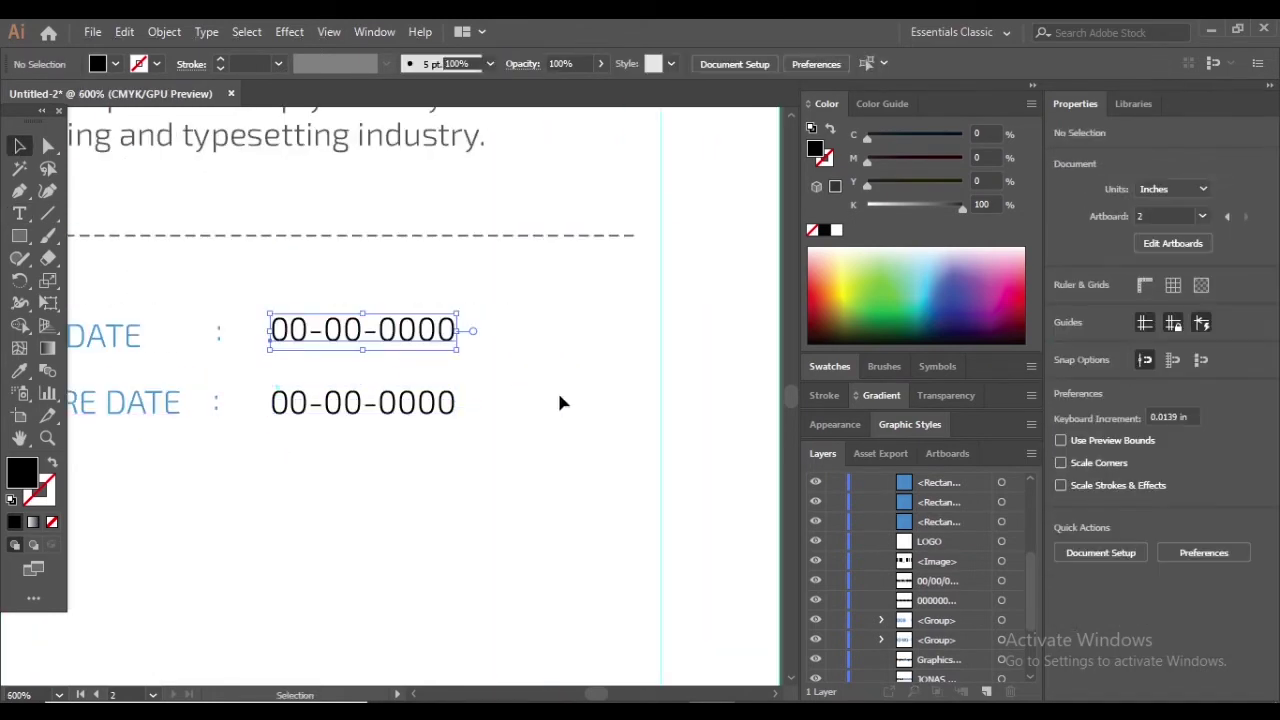
pyautogui.scroll(-4, 540, 390)
pyautogui.scroll(5, 509, 394)
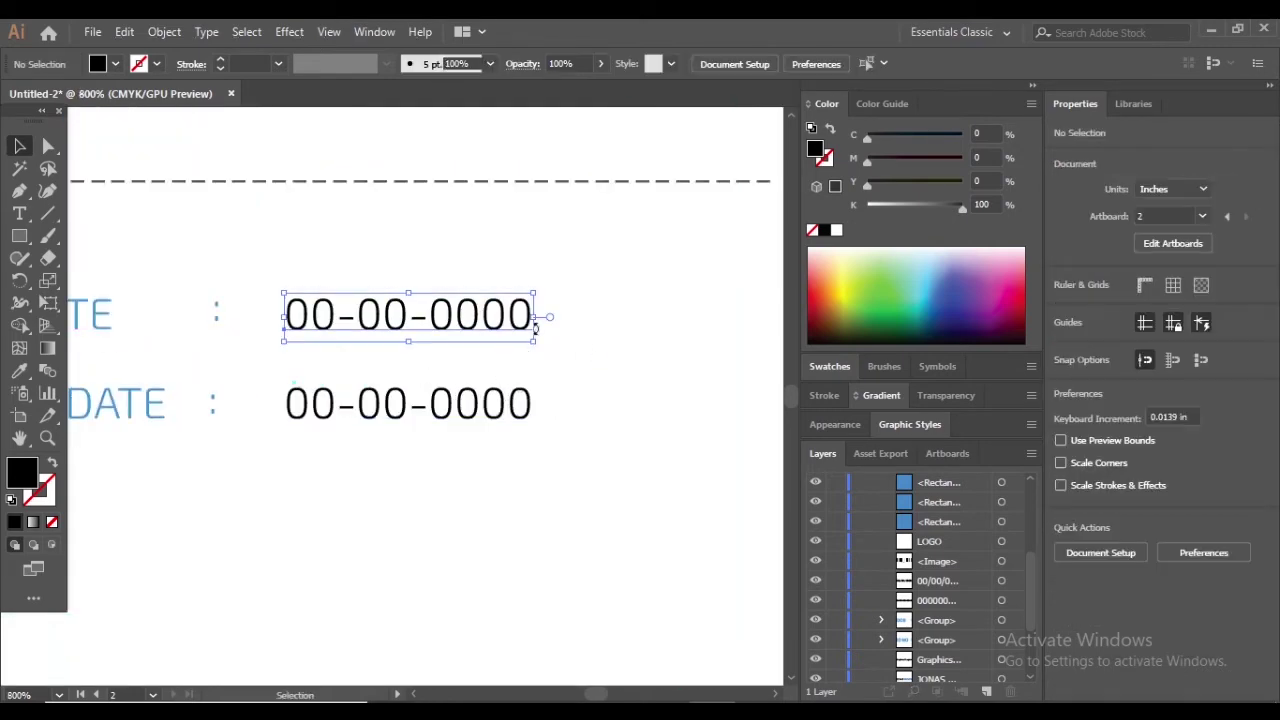
pyautogui.moveTo(420, 310); pyautogui.dragTo(358, 410)
pyautogui.click(400, 365)
# Delete the lower date value and recopy the top date into the EXPIRE DATE row
pyautogui.click(420, 417)
pyautogui.press('Delete')
pyautogui.click(357, 322)
pyautogui.scroll(-3, 510, 418)
pyautogui.scroll(3, 423, 357)
pyautogui.click(470, 351)
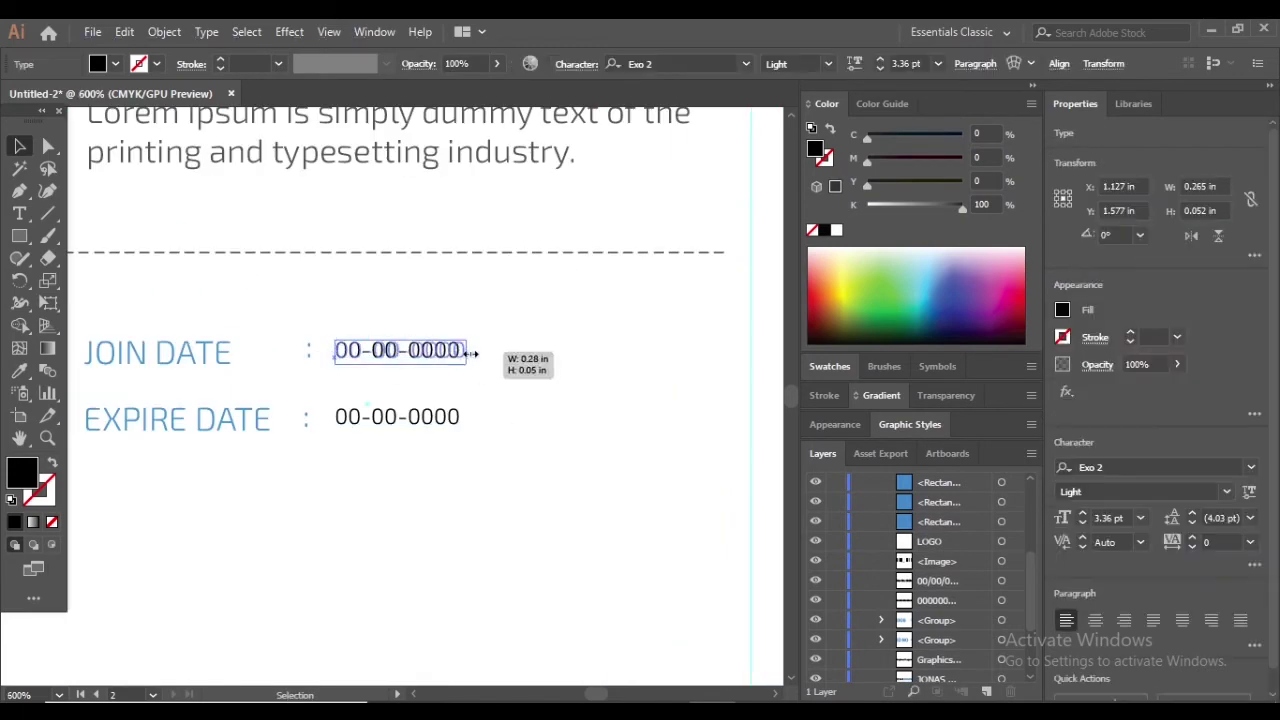
pyautogui.click(437, 417)
pyautogui.press('Delete')
pyautogui.moveTo(430, 354); pyautogui.dragTo(430, 420)
pyautogui.click(573, 452)
pyautogui.scroll(-3, 573, 452)
pyautogui.scroll(4, 497, 366)
# Fill the JOIN DATE and EXPIRE DATE labels with dark grey 4d4d4d
pyautogui.moveTo(180, 215); pyautogui.dragTo(548, 323)
pyautogui.click(588, 358)
pyautogui.scroll(-3, 472, 382)
pyautogui.scroll(2, 474, 400)
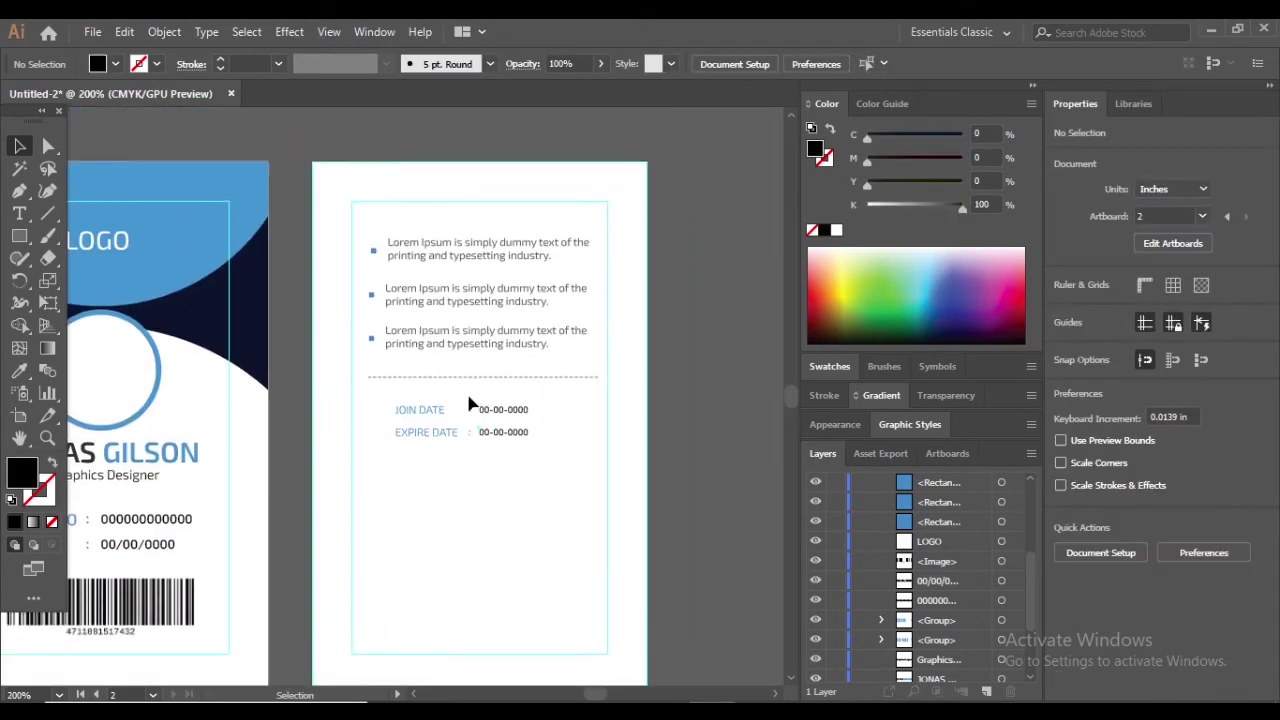
pyautogui.scroll(2, 537, 500)
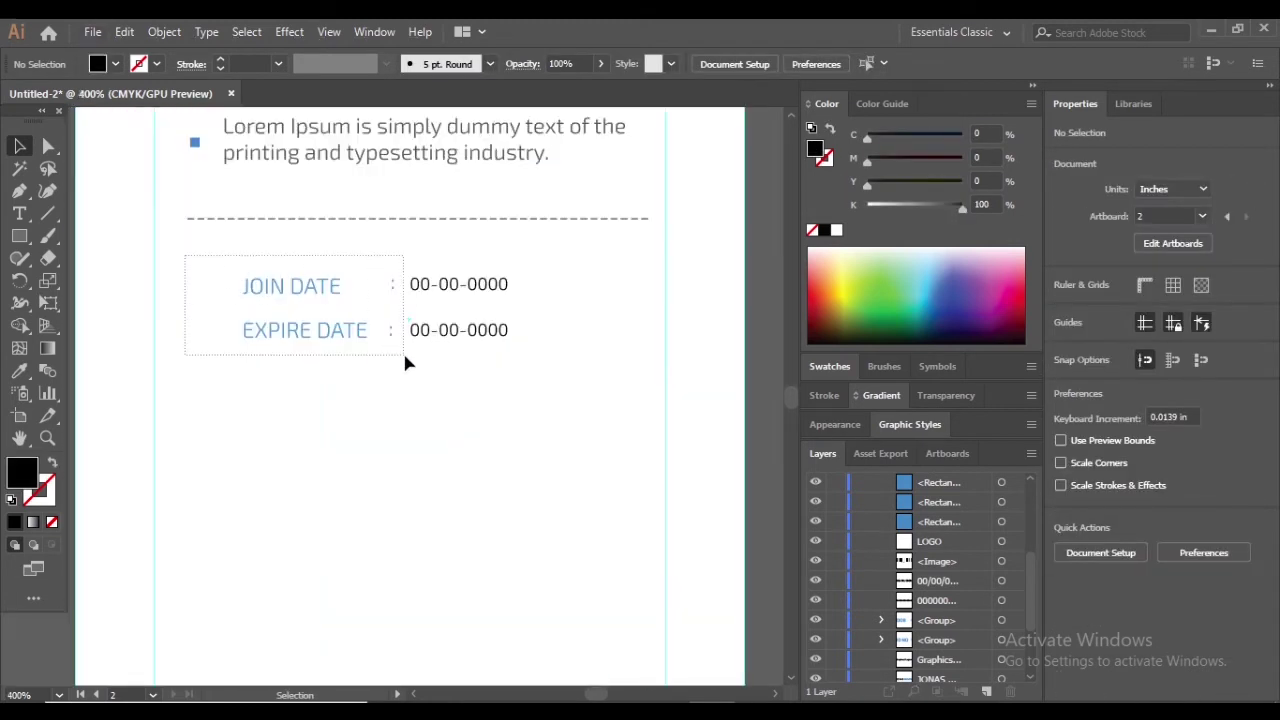
pyautogui.moveTo(405, 362); pyautogui.dragTo(404, 360)
pyautogui.doubleClick(27, 472)
pyautogui.write('4d4d4d')
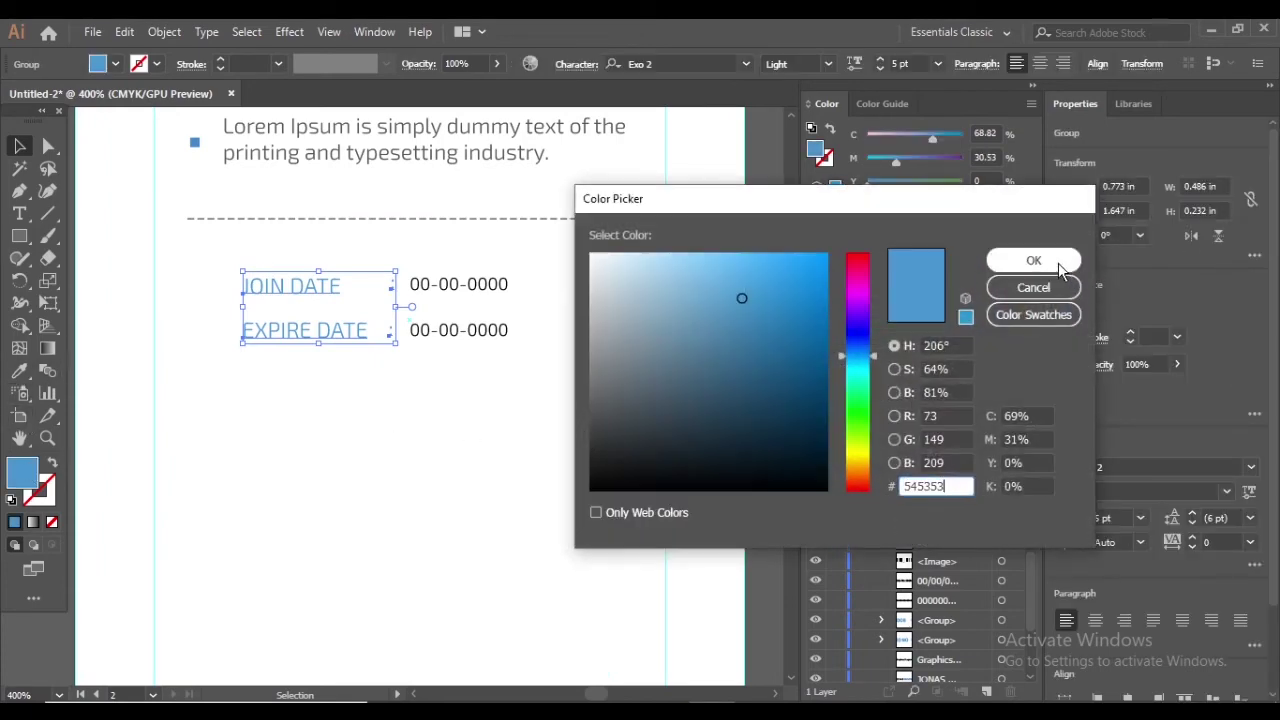
pyautogui.click(1031, 260)
pyautogui.click(464, 406)
pyautogui.scroll(1, 464, 406)
# Colour both 00-00-0000 date values dark grey and enlarge them to 5 pt
pyautogui.moveTo(337, 277); pyautogui.dragTo(520, 421)
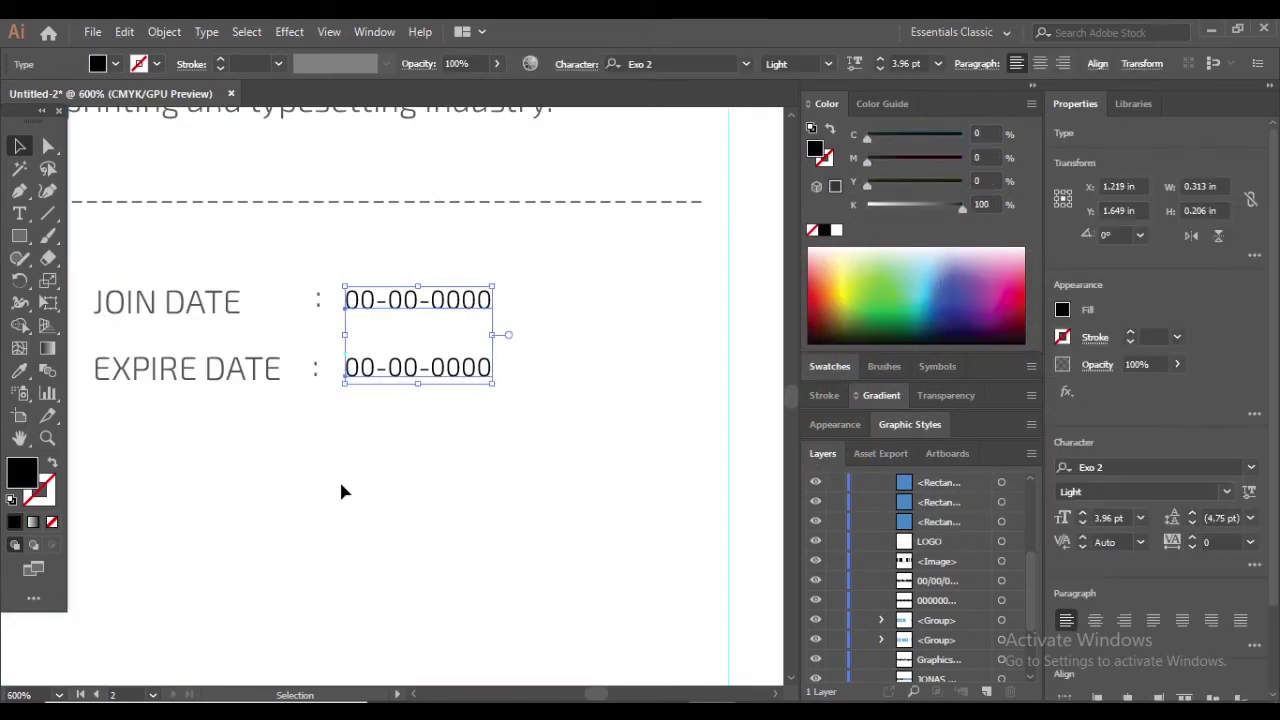
pyautogui.doubleClick(24, 471)
pyautogui.click(1033, 261)
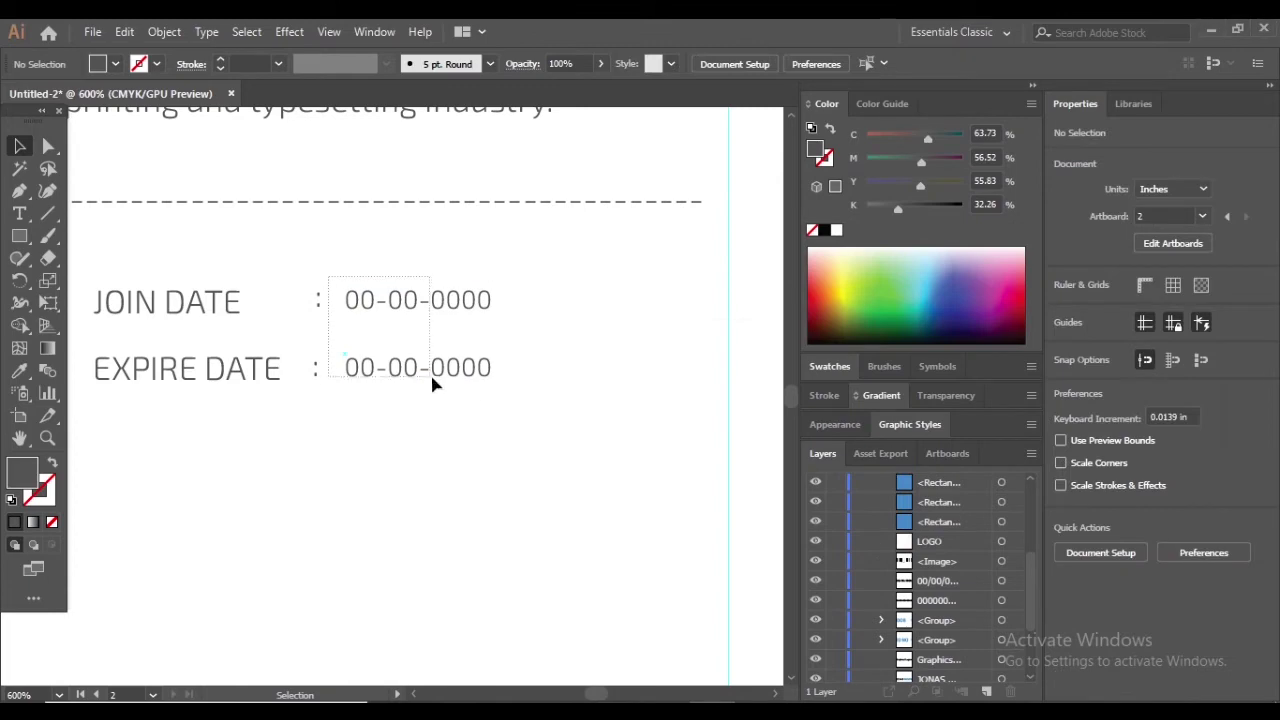
pyautogui.click(432, 381)
pyautogui.hotkey('ctrl', 'shift', '.')
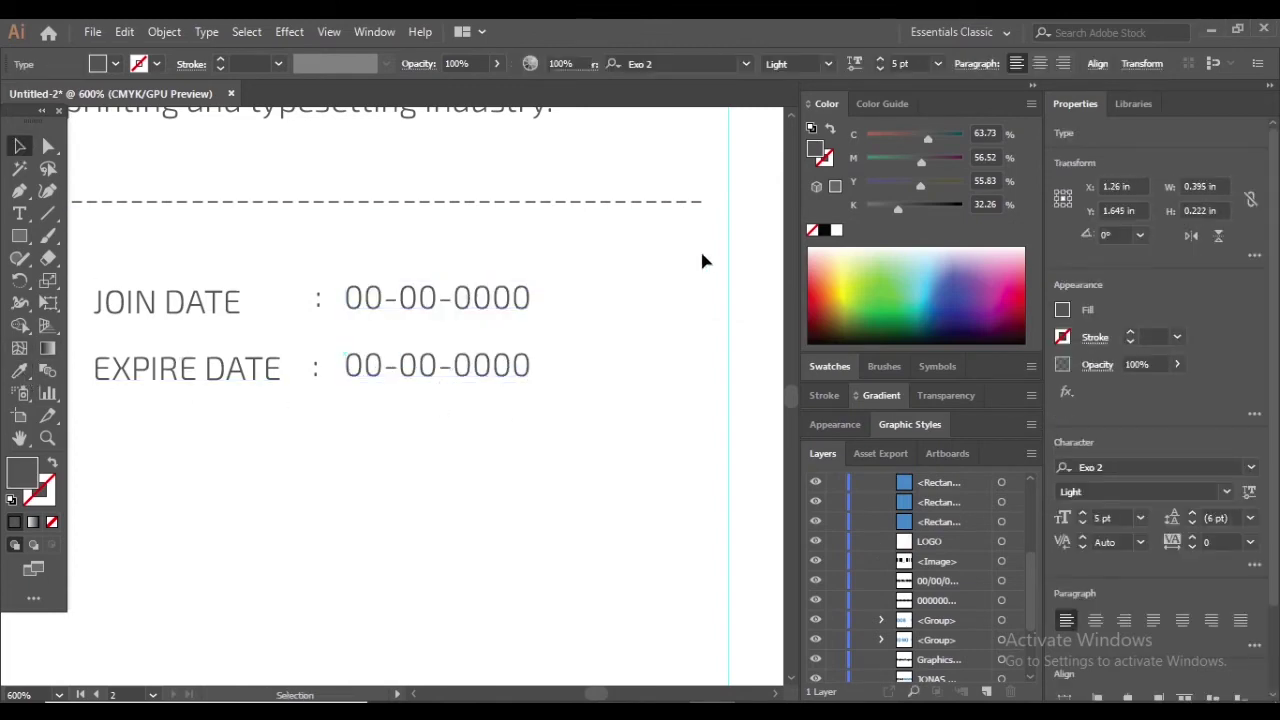
pyautogui.click(405, 260)
# Line up the top date value with the lower one
pyautogui.click(412, 404)
pyautogui.click(546, 443)
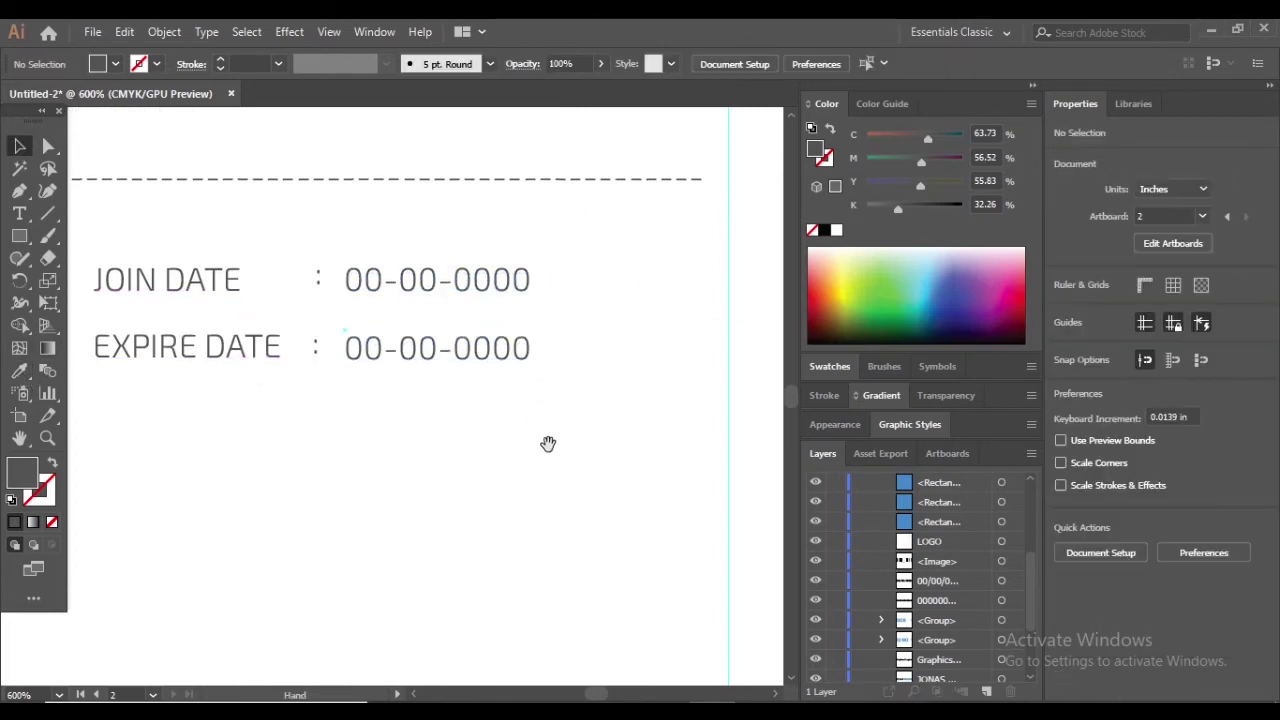
pyautogui.scroll(-3, 518, 442)
pyautogui.scroll(2, 461, 452)
pyautogui.scroll(2, 459, 452)
pyautogui.click(430, 281)
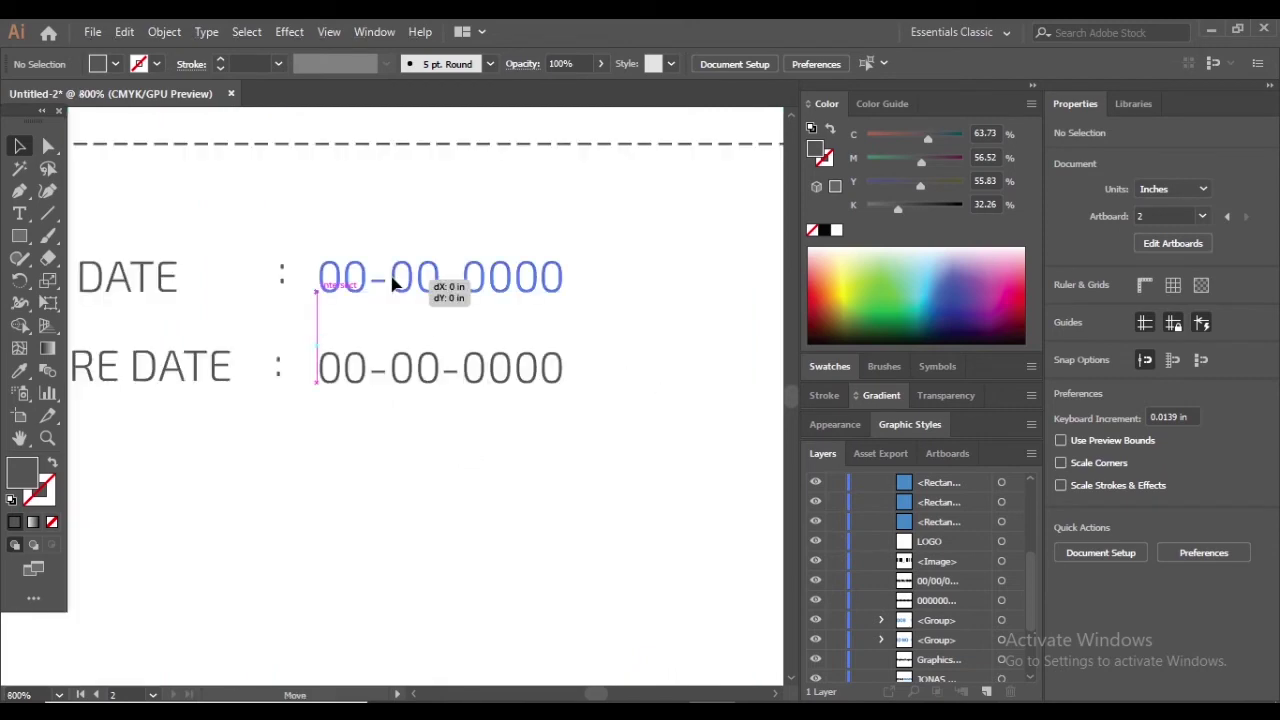
pyautogui.click(600, 456)
pyautogui.scroll(3, 303, 277)
pyautogui.moveTo(283, 266); pyautogui.dragTo(281, 268)
pyautogui.scroll(-6, 451, 357)
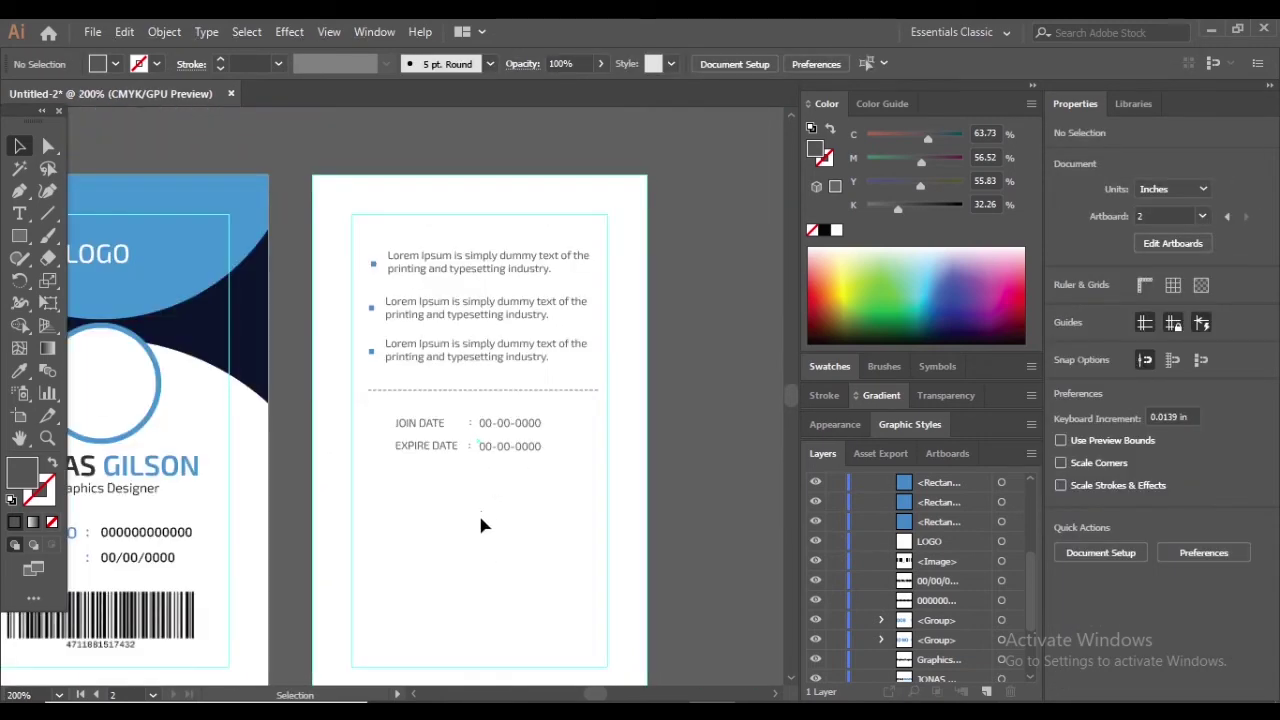
pyautogui.scroll(2, 480, 520)
# Draw a horizontal line near the bottom of the card back with the Line Segment tool
pyautogui.press('\\')
pyautogui.moveTo(328, 358); pyautogui.dragTo(337, 425)
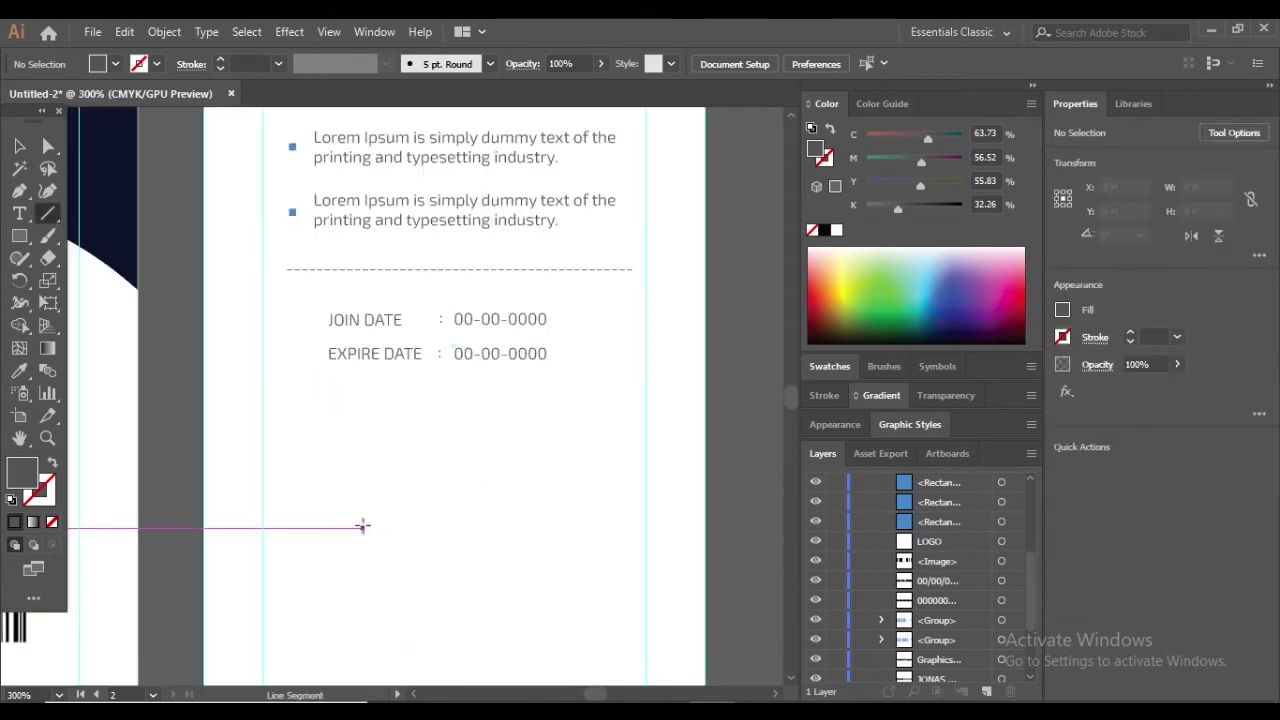
pyautogui.moveTo(362, 526); pyautogui.dragTo(550, 527)
# Try stroke weights of 5 pt, 2 pt and 1 pt on the line
pyautogui.click(279, 63)
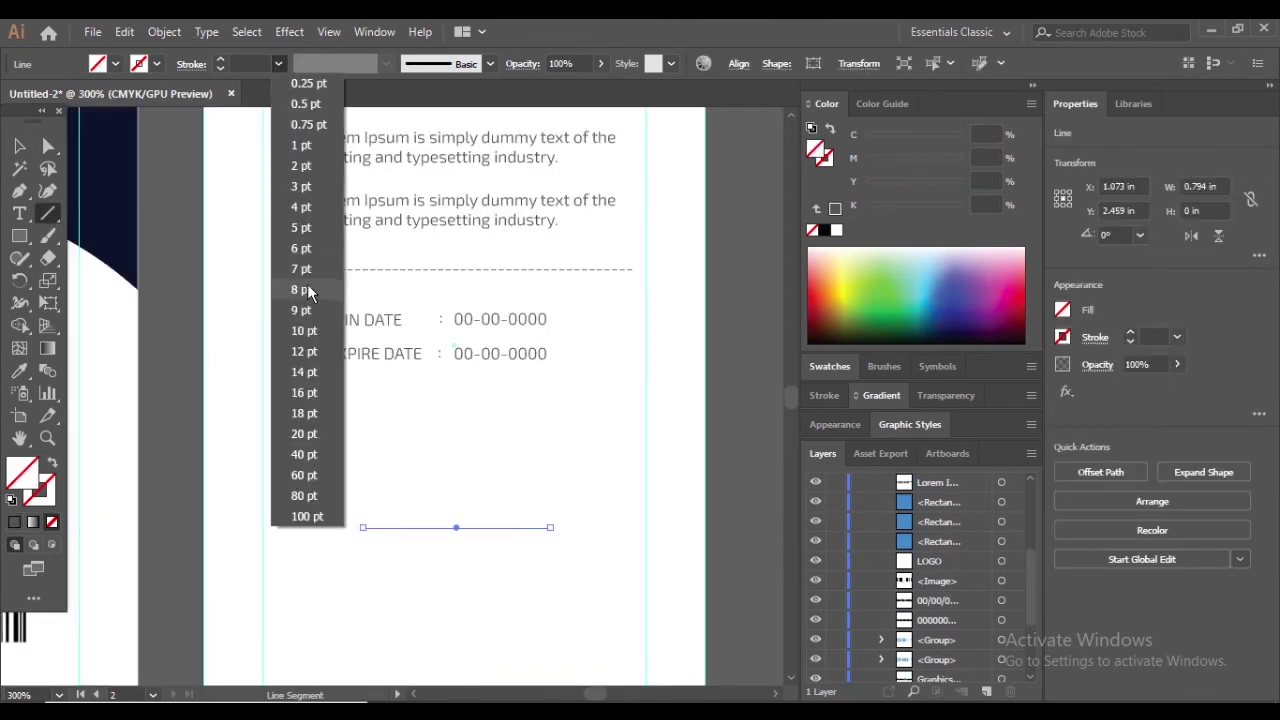
pyautogui.click(300, 230)
pyautogui.click(279, 63)
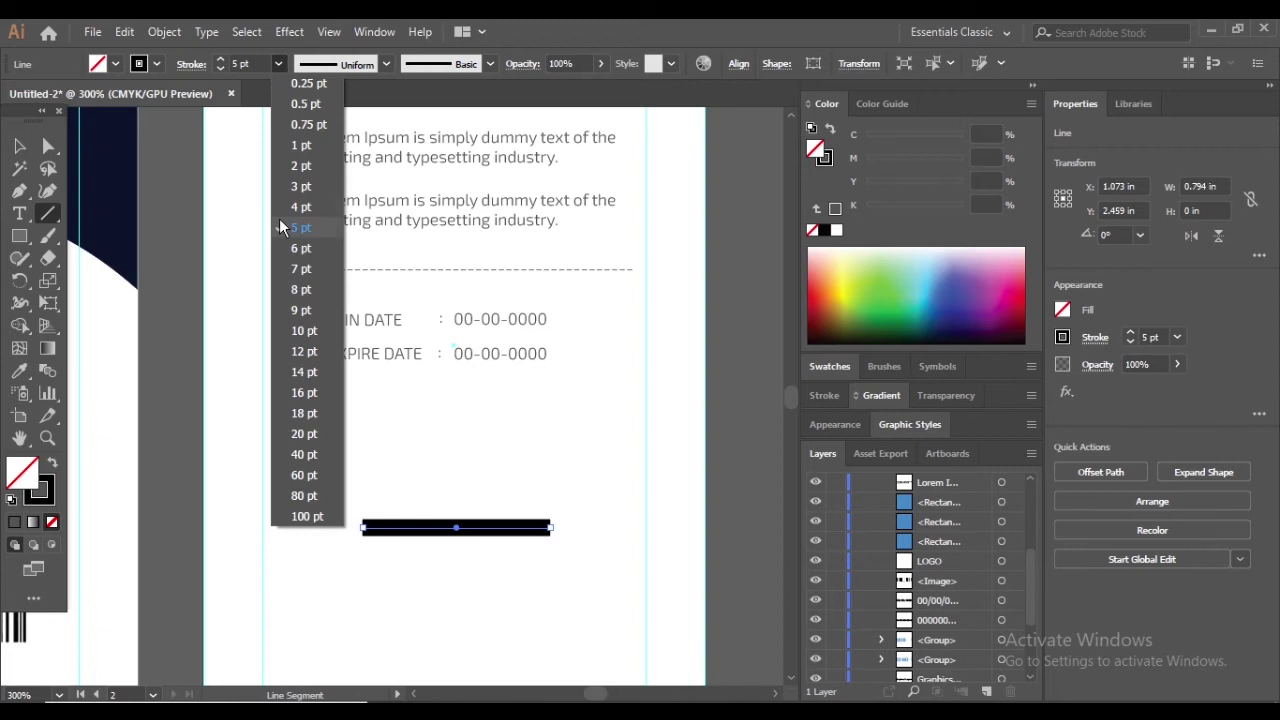
pyautogui.click(304, 168)
pyautogui.click(279, 63)
pyautogui.click(300, 145)
pyautogui.press('v')
pyautogui.click(310, 292)
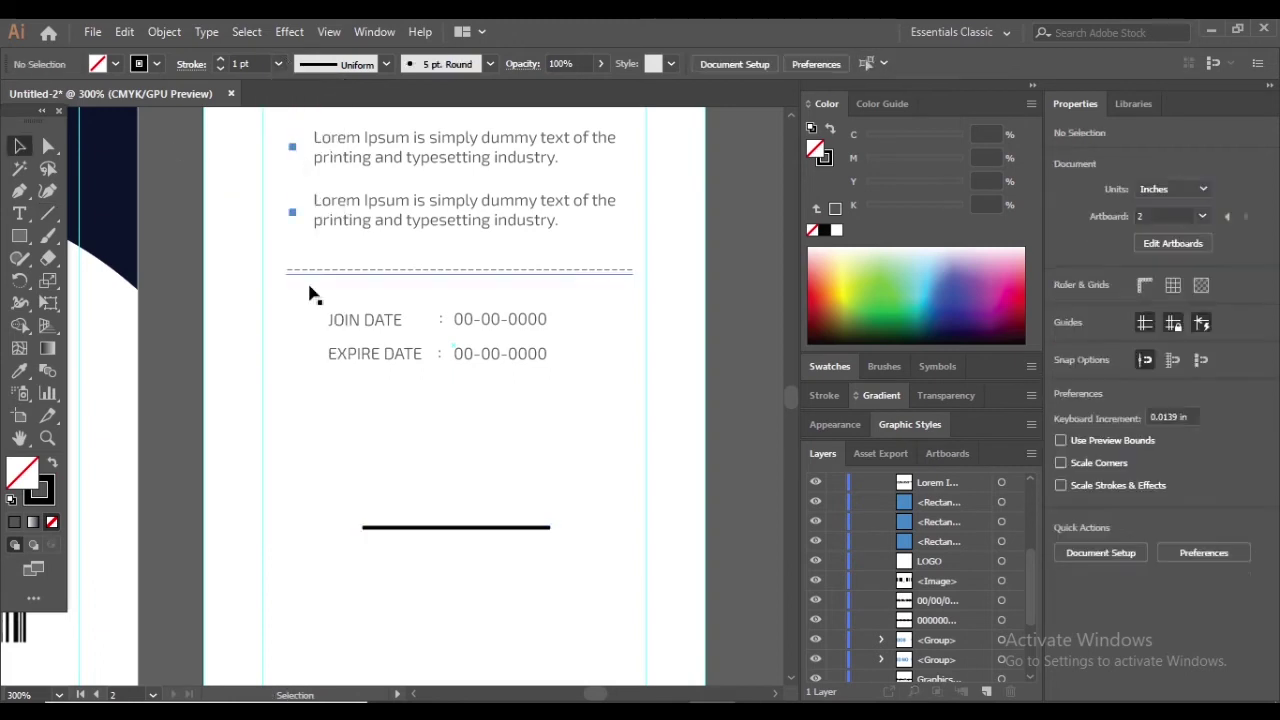
# Thin the line's stroke to 0.5 pt, then to 0.25 pt
pyautogui.click(279, 63)
pyautogui.click(279, 63)
pyautogui.click(510, 527)
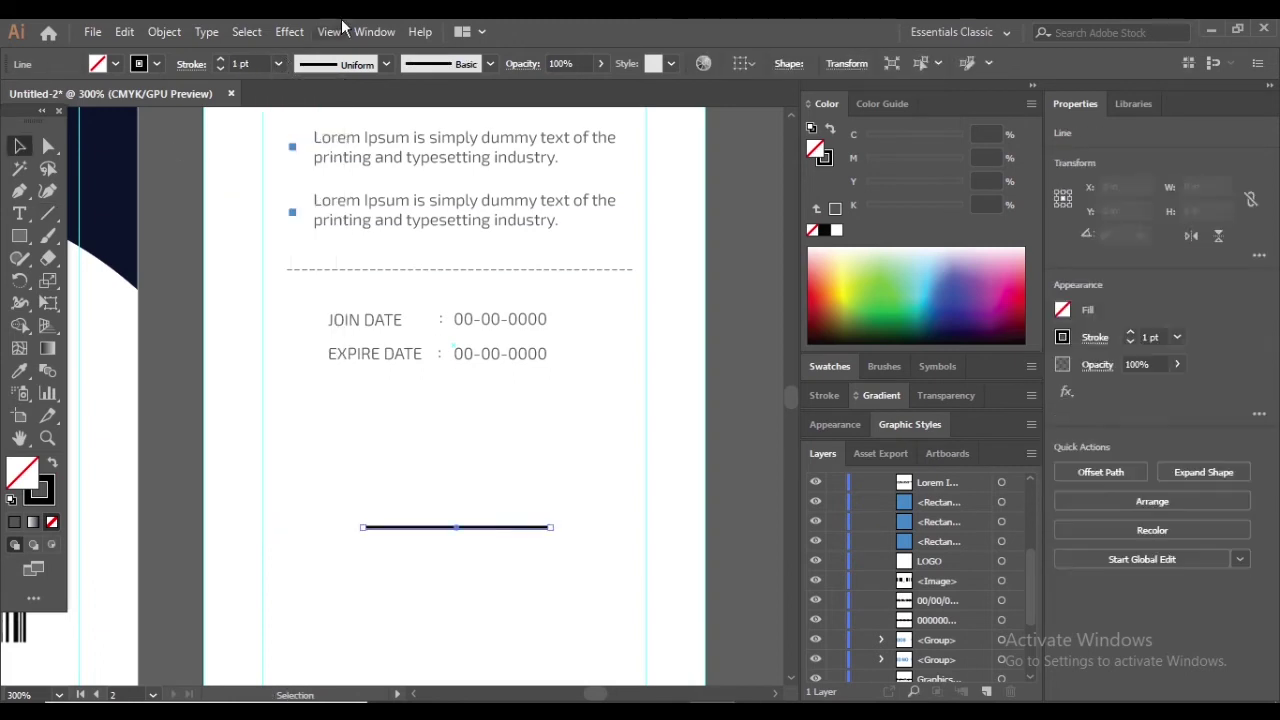
pyautogui.click(279, 63)
pyautogui.click(305, 104)
pyautogui.click(600, 391)
pyautogui.scroll(2, 491, 526)
pyautogui.scroll(-4, 466, 531)
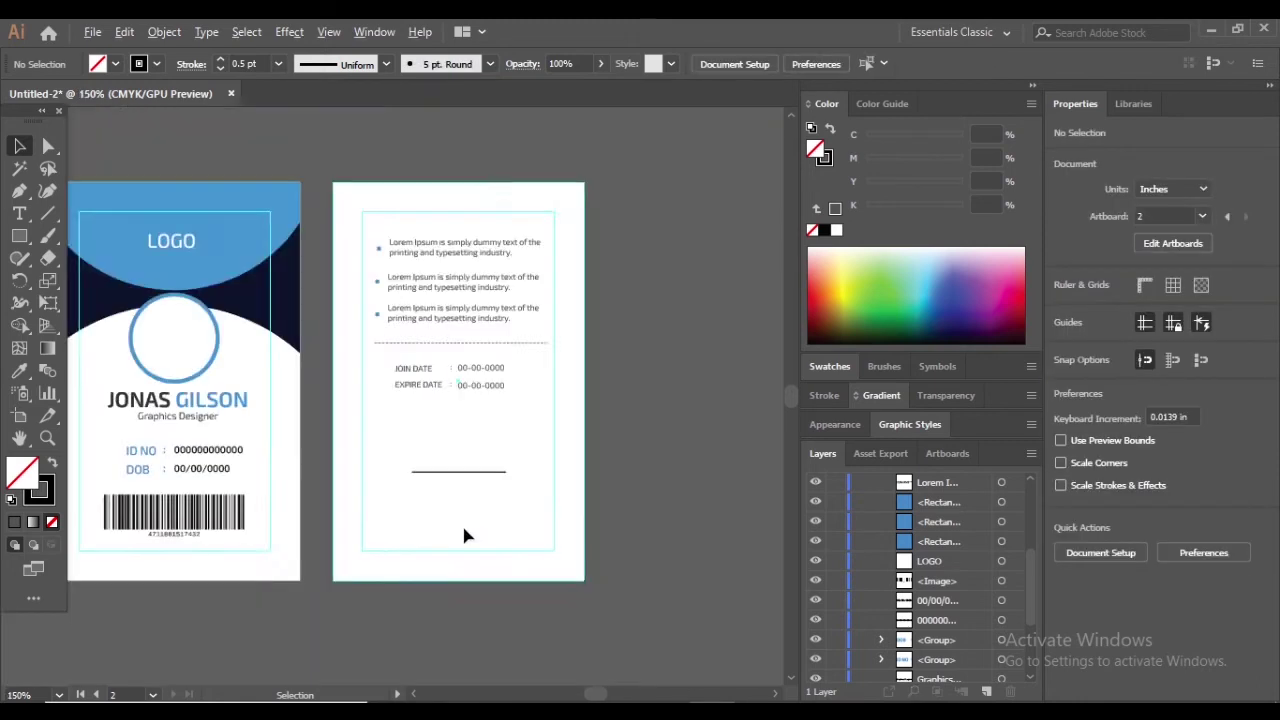
pyautogui.scroll(3, 462, 485)
pyautogui.scroll(2, 462, 485)
pyautogui.click(457, 470)
pyautogui.click(279, 63)
pyautogui.click(305, 103)
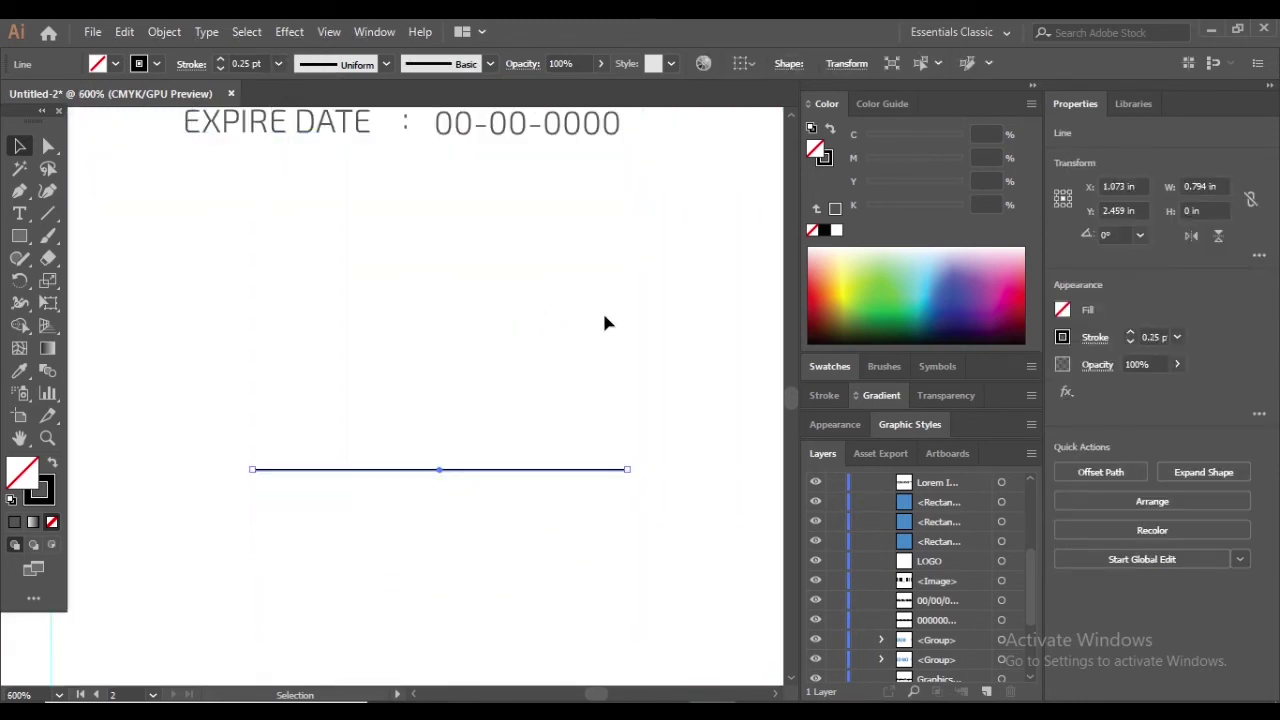
pyautogui.click(606, 320)
# Lengthen the line by extending its left end, then shift it slightly right
pyautogui.click(421, 480)
pyautogui.moveTo(254, 469); pyautogui.dragTo(157, 470)
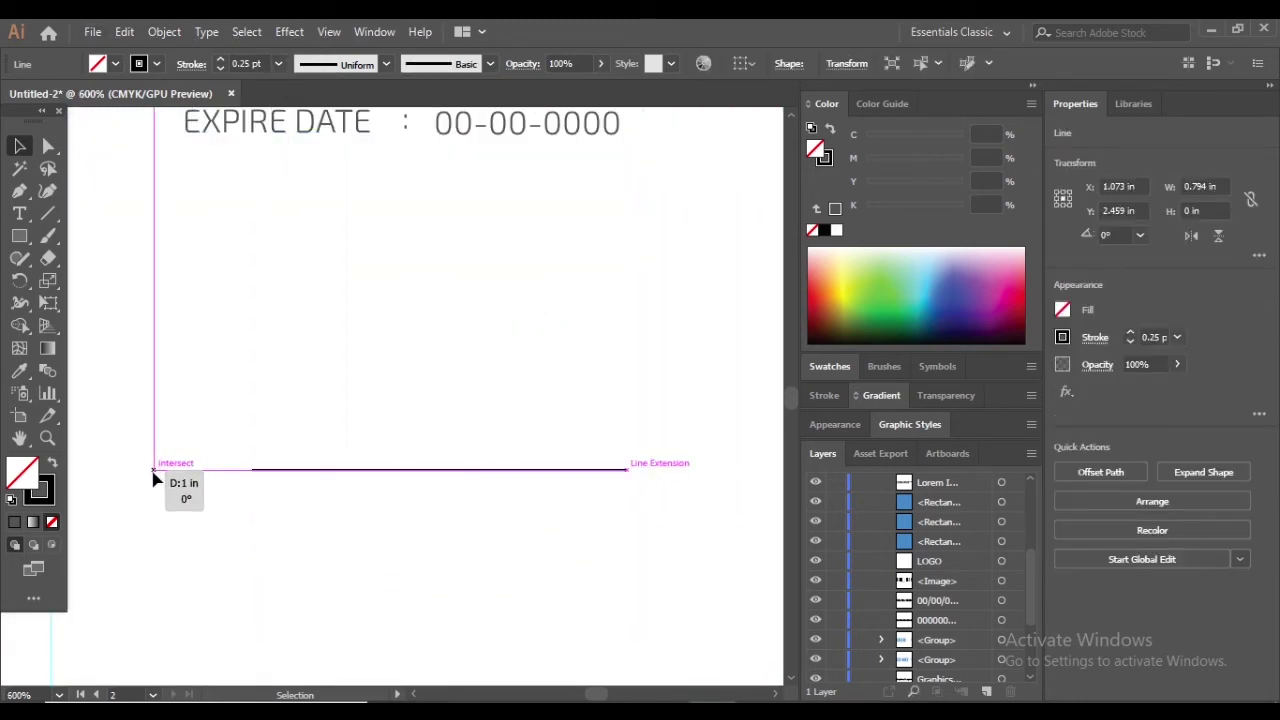
pyautogui.click(512, 509)
pyautogui.scroll(-2, 512, 509)
pyautogui.moveTo(512, 449)
pyautogui.mouseDown()
pyautogui.moveTo(526, 452)
pyautogui.moveTo(505, 447)
pyautogui.mouseUp()
pyautogui.click(540, 430)
pyautogui.scroll(1, 502, 456)
pyautogui.click(387, 452)
pyautogui.scroll(1, 387, 452)
pyautogui.click(19, 213)
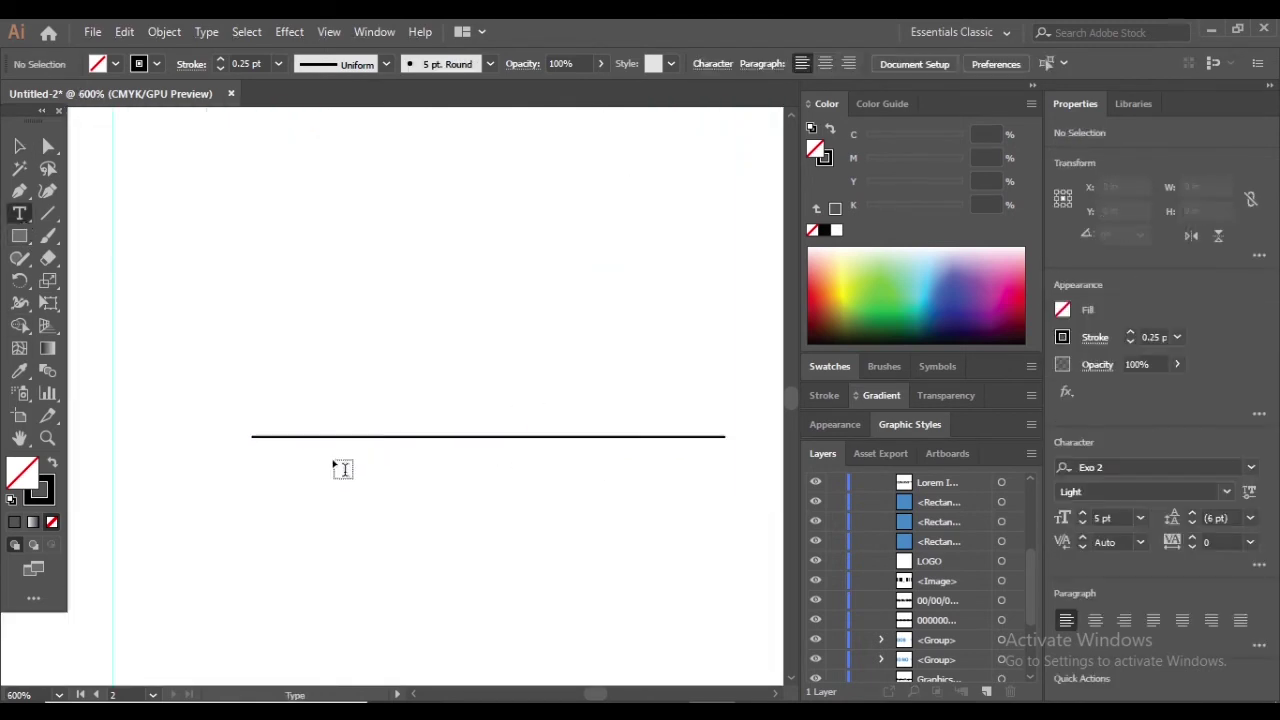
# Add the 'Your Sincercly' text and position it under the signature line
pyautogui.click(335, 460)
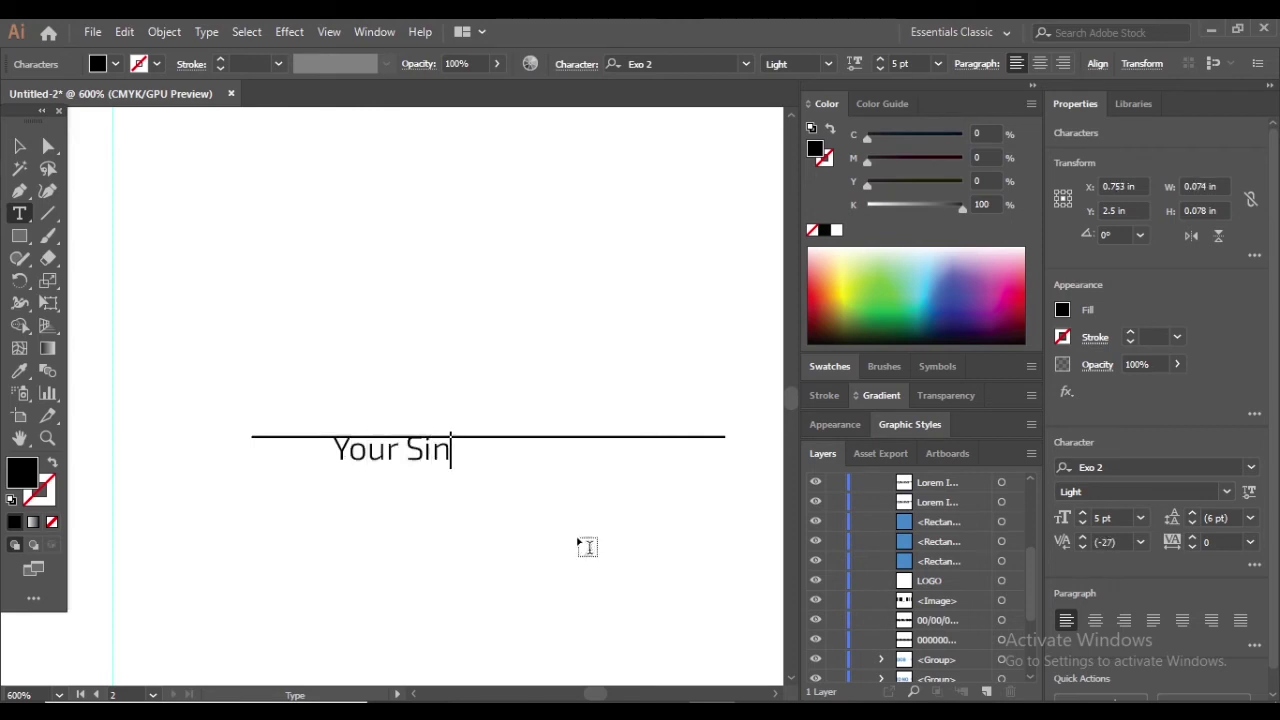
pyautogui.click(19, 145)
pyautogui.click(462, 373)
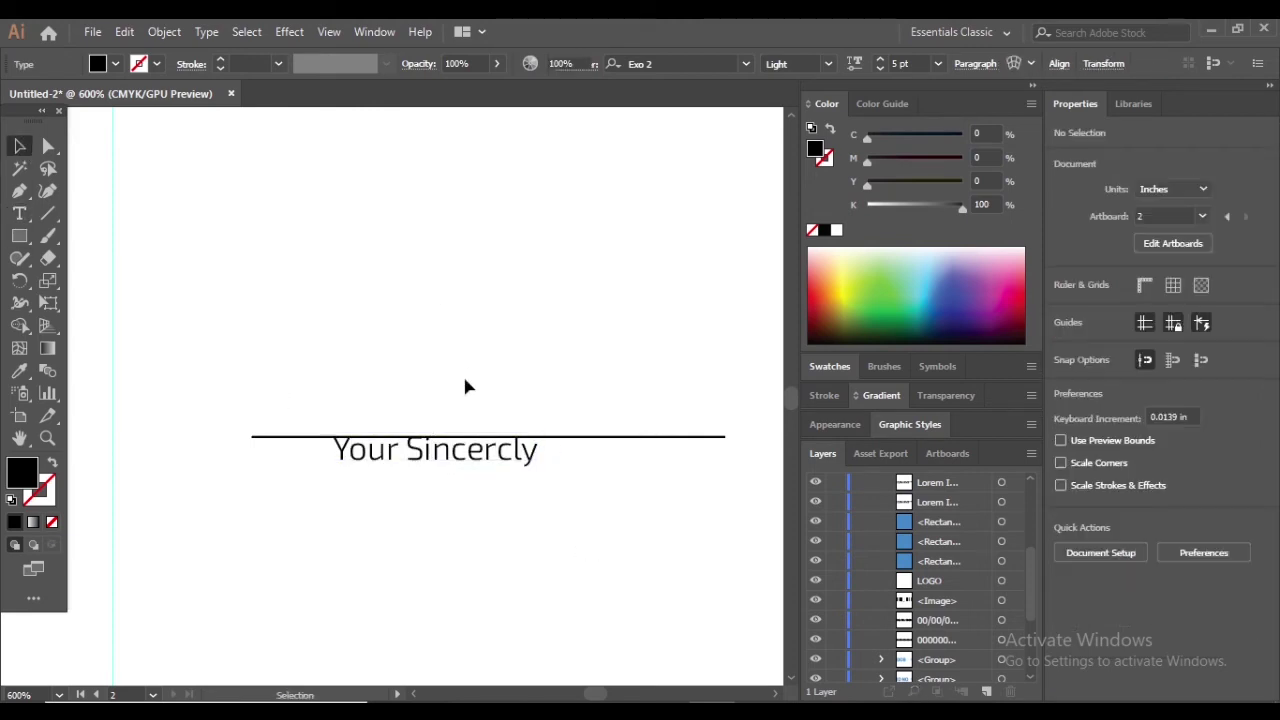
pyautogui.moveTo(500, 450); pyautogui.dragTo(487, 562)
pyautogui.scroll(-5, 439, 496)
pyautogui.scroll(5, 446, 486)
pyautogui.scroll(-2, 492, 523)
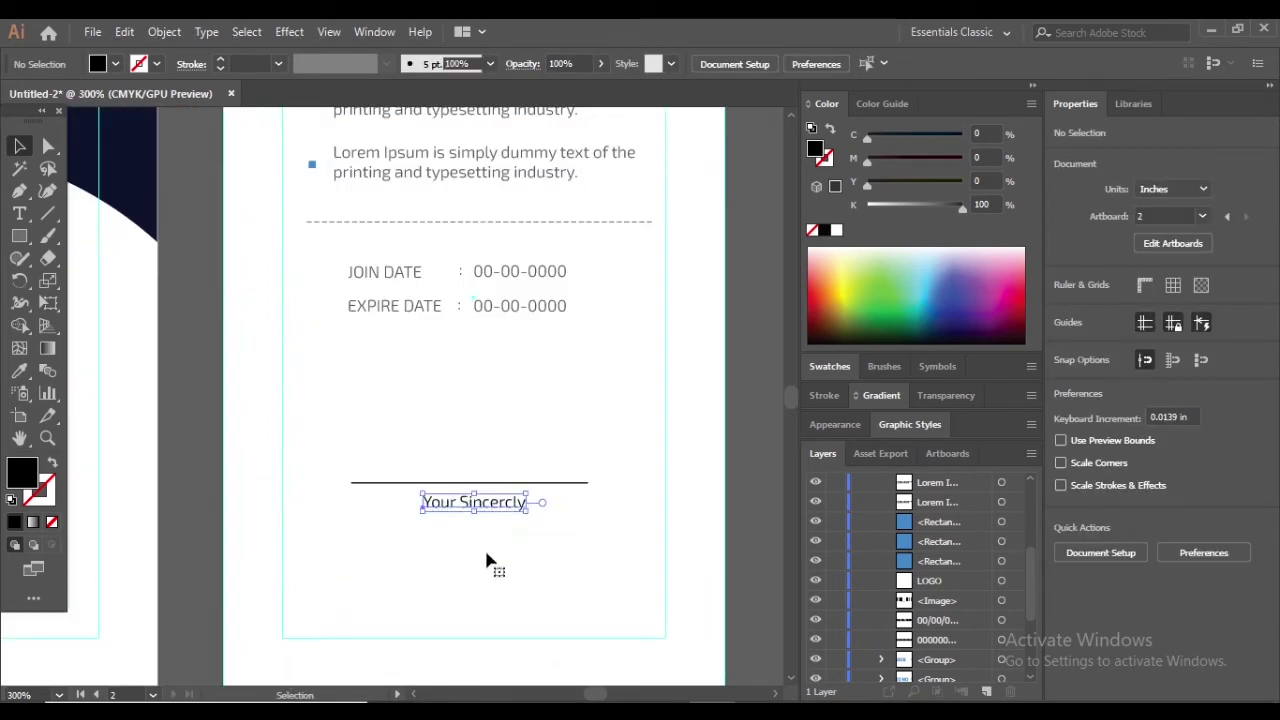
pyautogui.click(494, 505)
pyautogui.scroll(-1, 543, 514)
pyautogui.scroll(2, 509, 543)
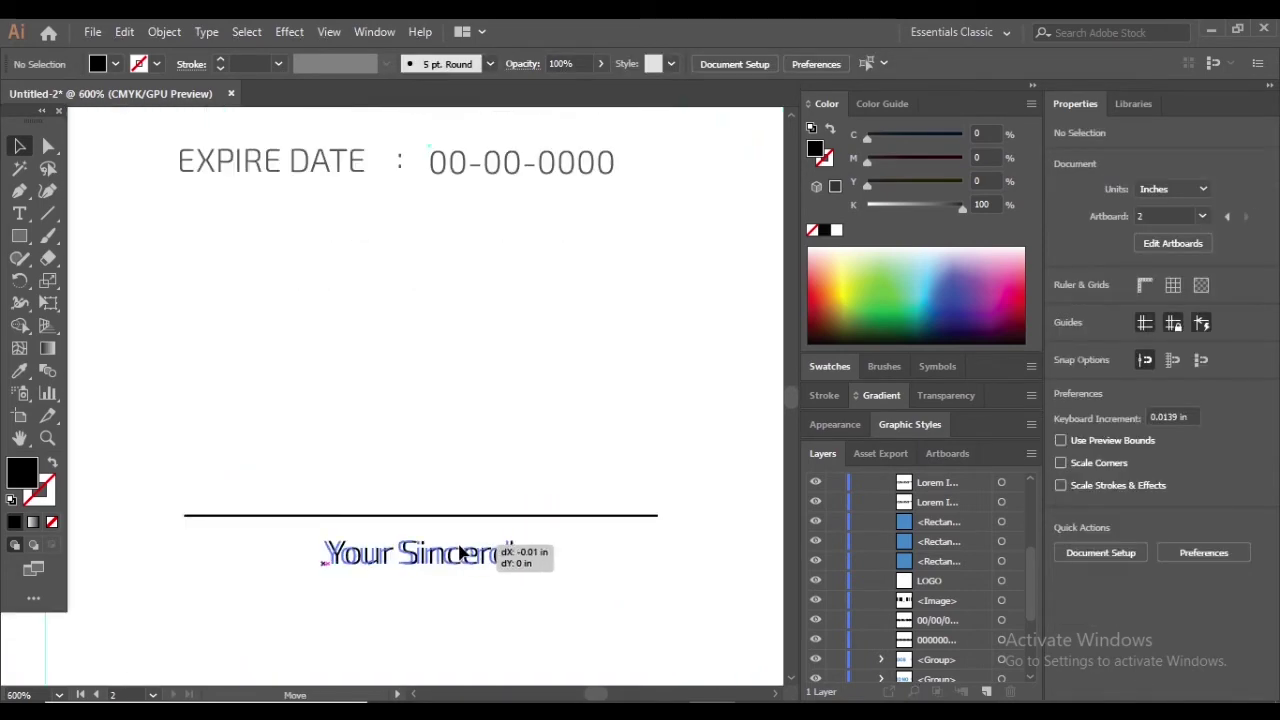
pyautogui.scroll(-5, 530, 590)
pyautogui.click(530, 590)
pyautogui.scroll(2, 513, 568)
pyautogui.scroll(2, 479, 510)
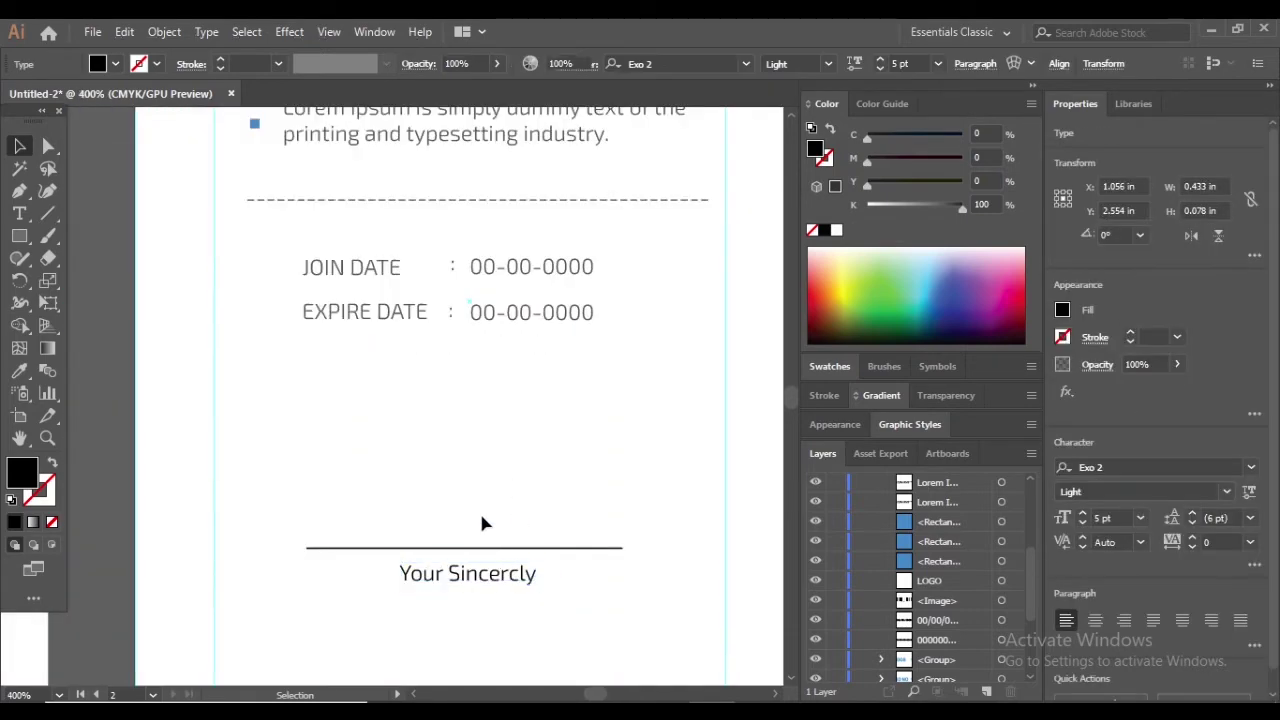
# Type the cardholder's name above the line and nudge it slightly down
pyautogui.press('t')
pyautogui.scroll(1, 466, 491)
pyautogui.click(397, 535)
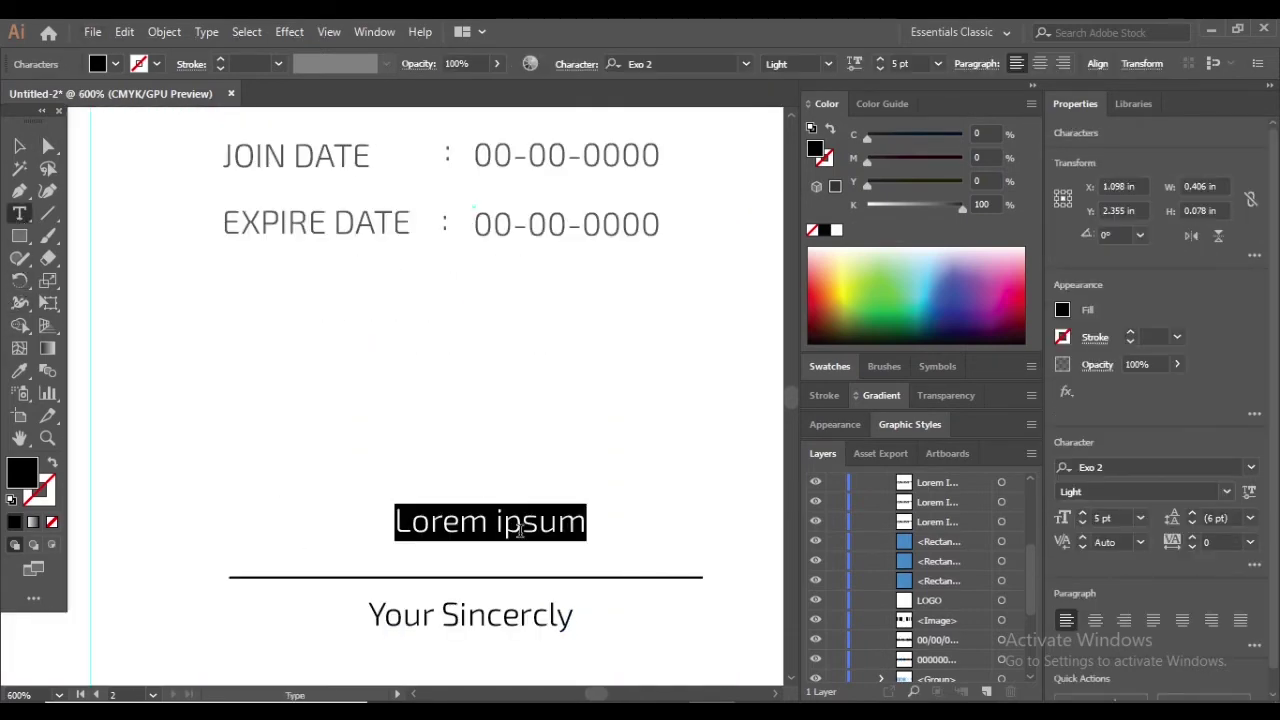
pyautogui.write('JO')
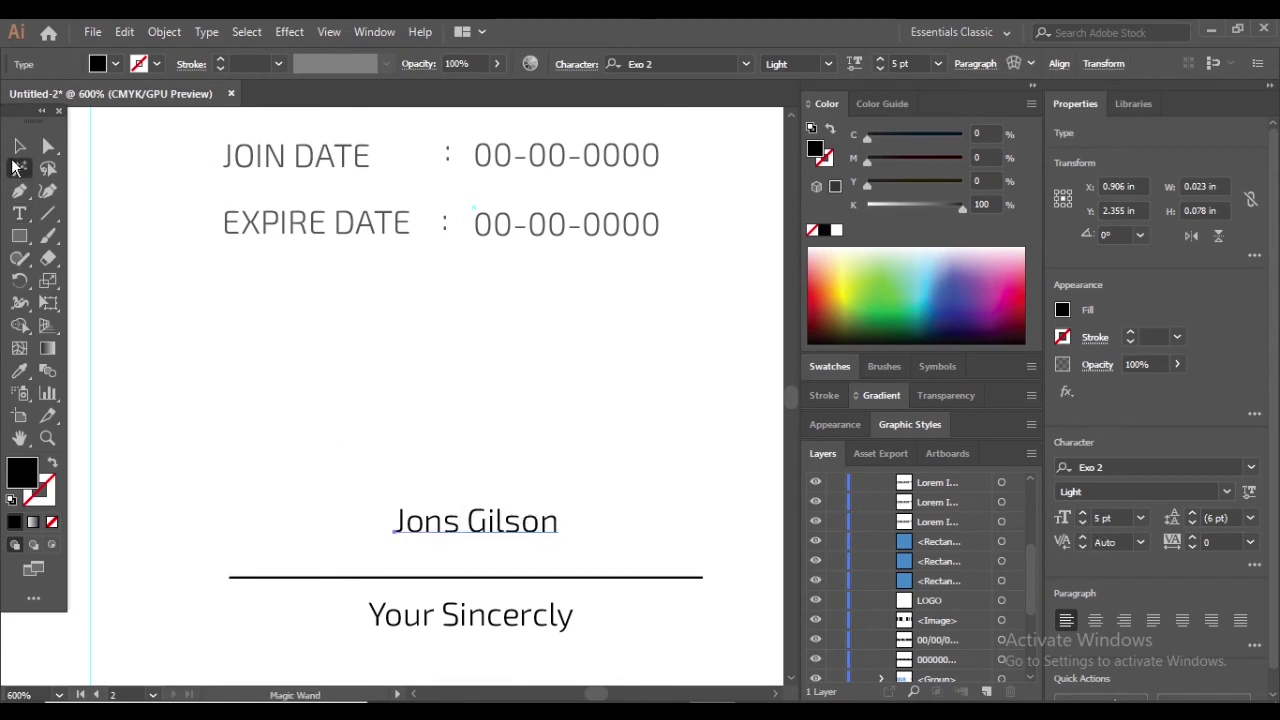
pyautogui.click(19, 146)
pyautogui.moveTo(491, 534); pyautogui.dragTo(488, 545)
# Set the name's font to Edwardian Script ITC, enlarge it and nudge it up
pyautogui.click(1250, 467)
pyautogui.scroll(-10, 1158, 543)
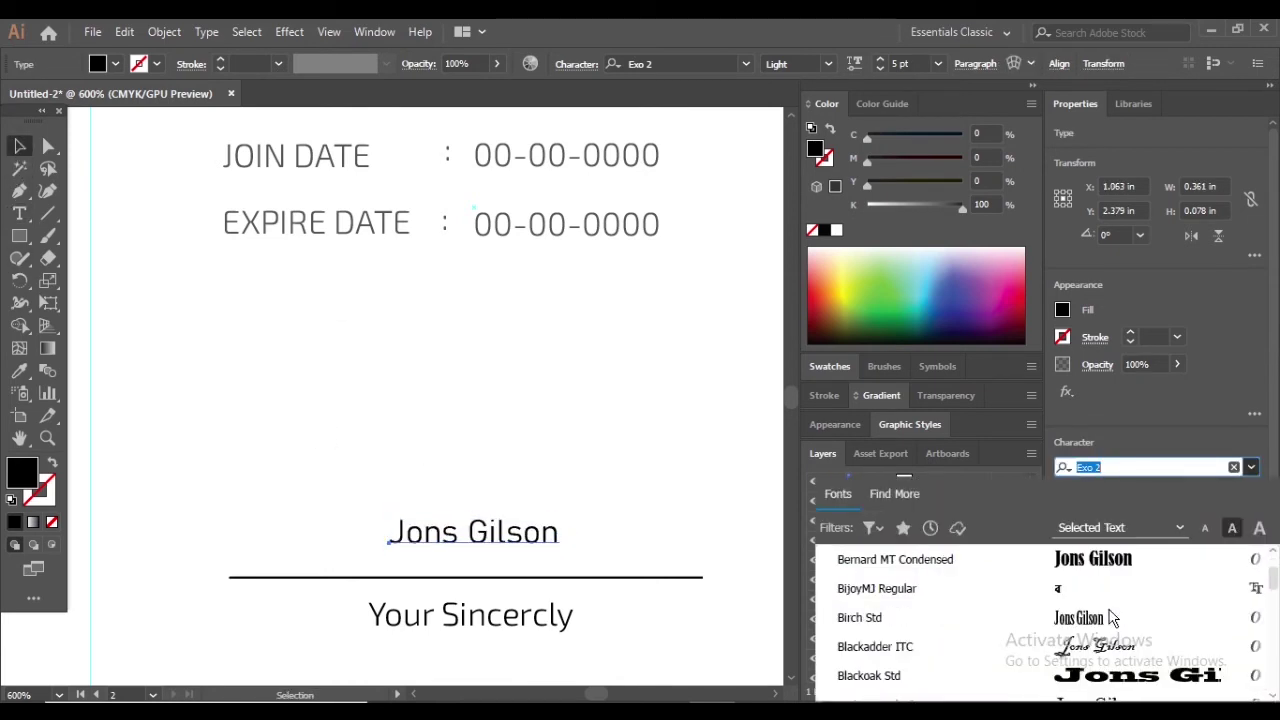
pyautogui.scroll(-7, 1103, 623)
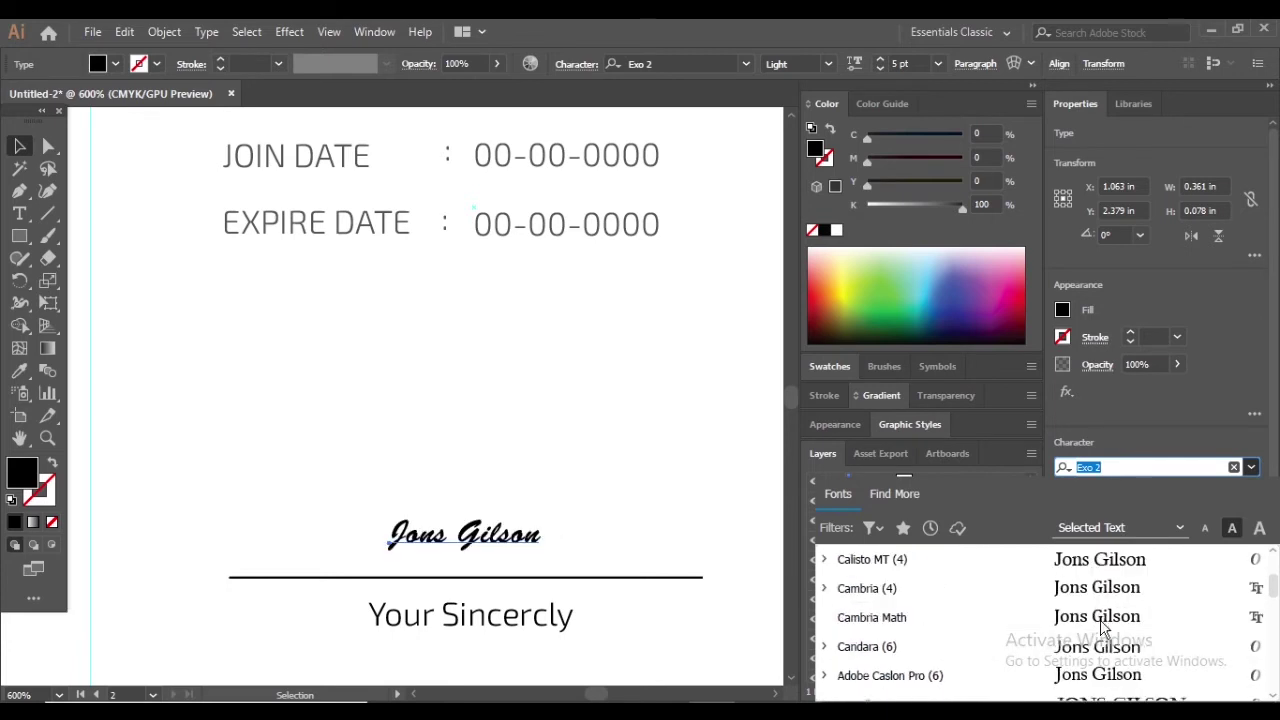
pyautogui.scroll(-8, 1103, 643)
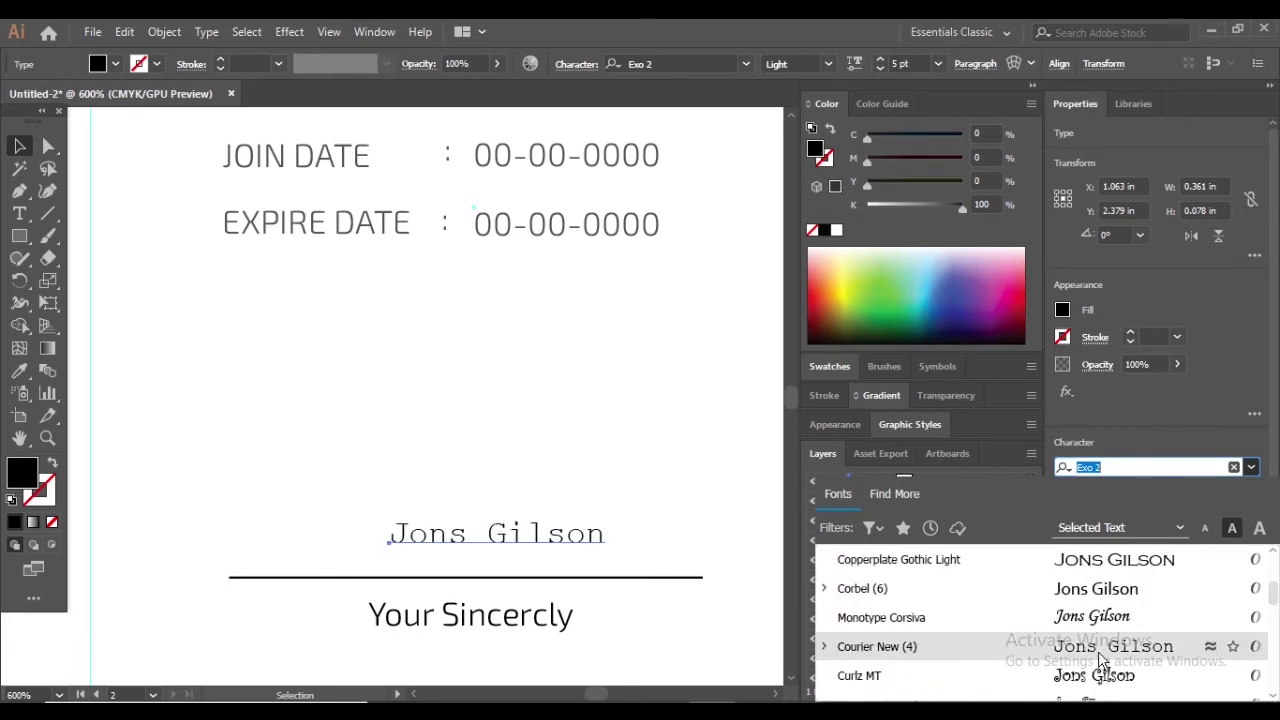
pyautogui.click(1100, 677)
pyautogui.moveTo(511, 552); pyautogui.dragTo(577, 565)
pyautogui.click(585, 515)
pyautogui.hotkey('ctrl', '-')
pyautogui.hotkey('ctrl', '-')
pyautogui.scroll(-3, 521, 519)
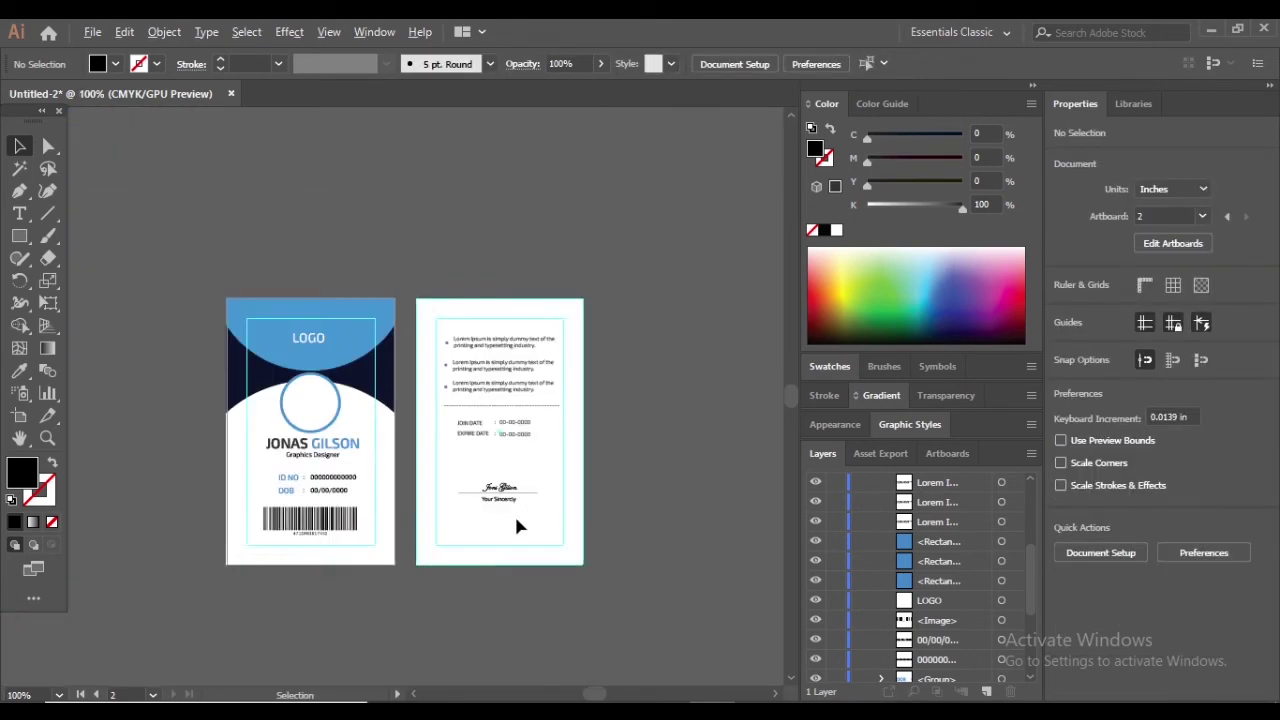
pyautogui.scroll(3, 512, 528)
pyautogui.moveTo(508, 386); pyautogui.dragTo(508, 380)
pyautogui.click(521, 440)
# Enlarge the 'Your Sincercly' text
pyautogui.click(520, 423)
pyautogui.moveTo(537, 432)
pyautogui.mouseDown()
pyautogui.moveTo(600, 437)
pyautogui.moveTo(523, 434)
pyautogui.moveTo(556, 434)
pyautogui.mouseUp()
pyautogui.click(540, 464)
pyautogui.scroll(-3, 540, 464)
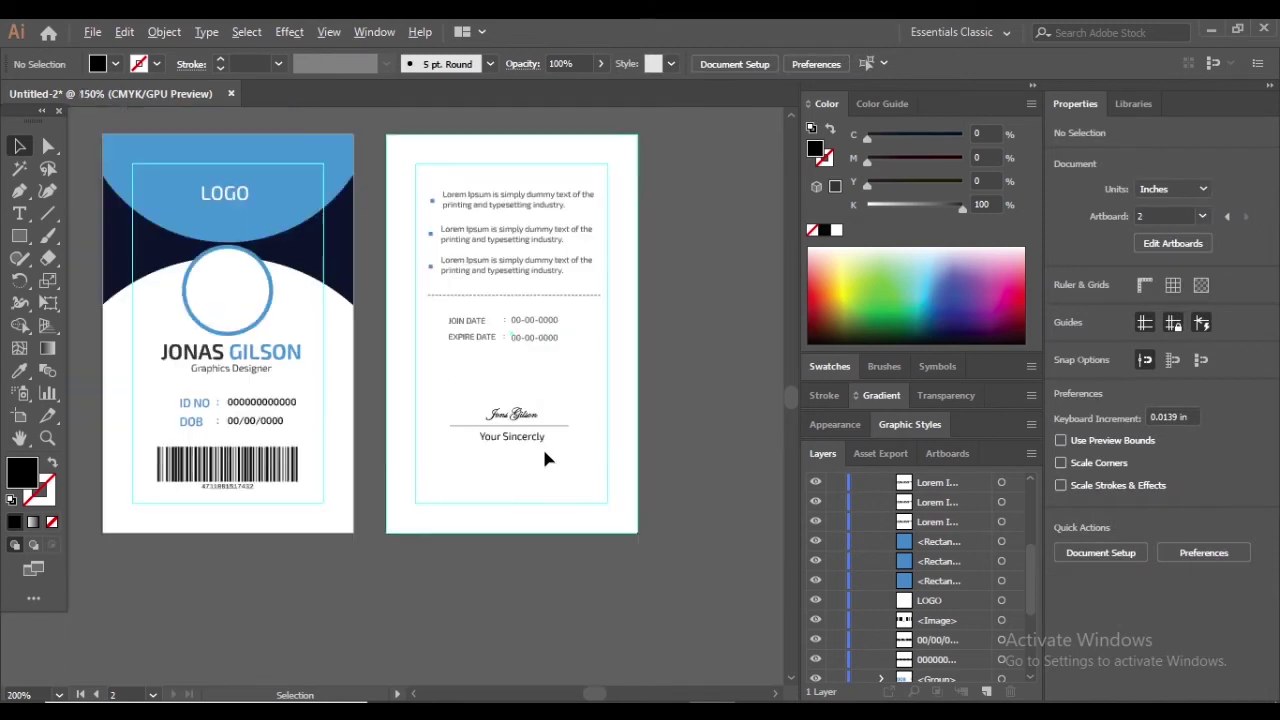
pyautogui.scroll(2, 540, 470)
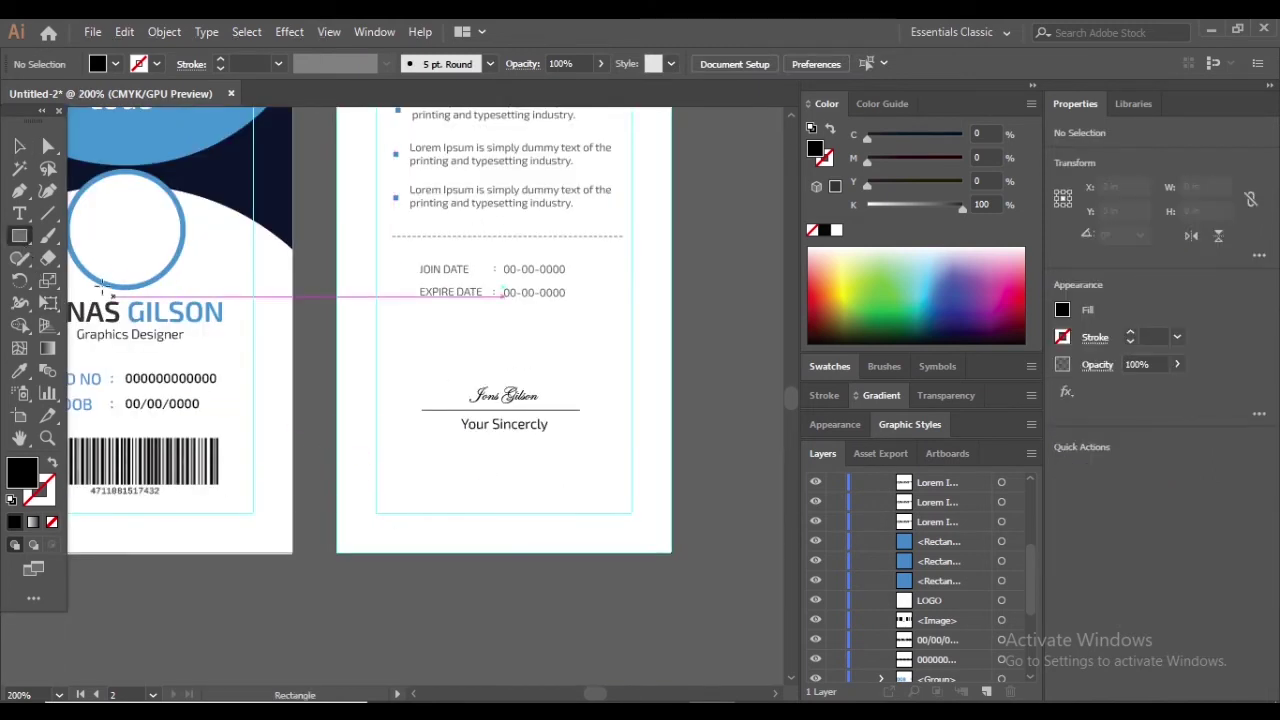
# Fill the black circle with blue sampled by the Eyedropper
pyautogui.moveTo(19, 236); pyautogui.dragTo(90, 284)
pyautogui.scroll(-2, 474, 529)
pyautogui.moveTo(384, 408); pyautogui.dragTo(703, 690)
pyautogui.click(19, 370)
pyautogui.scroll(2, 192, 178)
pyautogui.click(192, 178)
pyautogui.press('v')
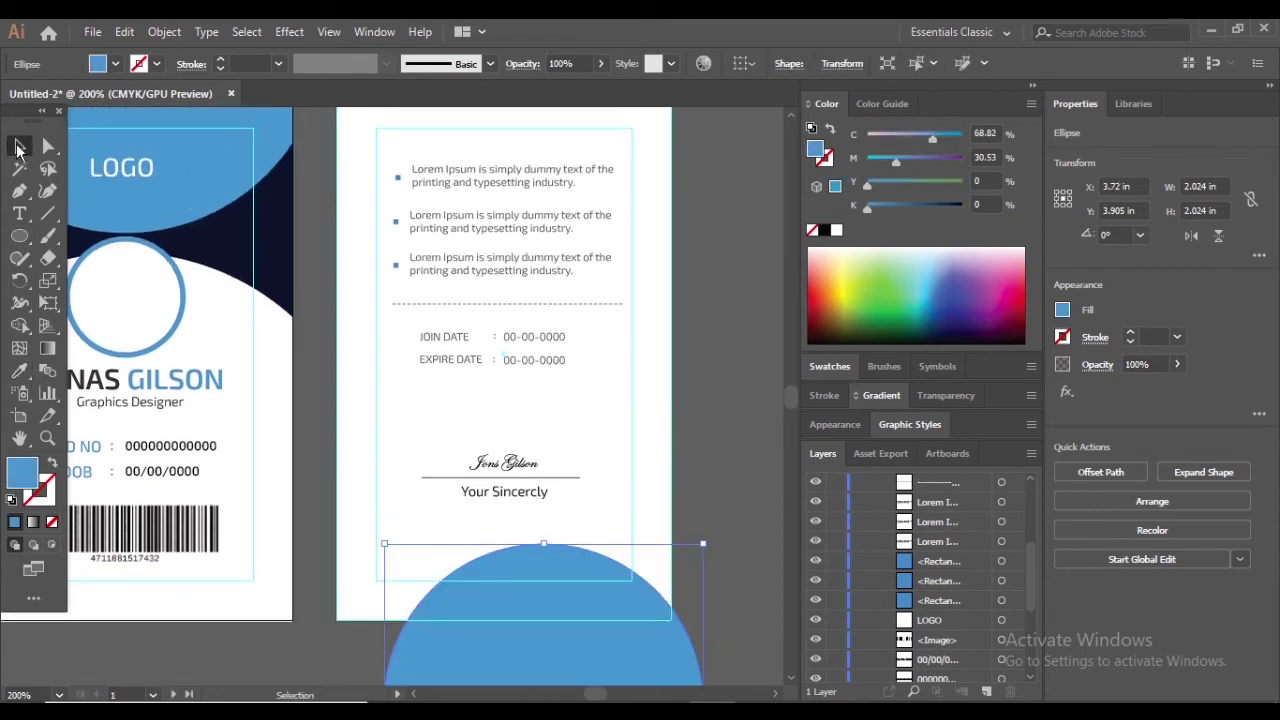
pyautogui.click(687, 287)
# Enlarge the blue circle to 2.58 in across at the card's bottom
pyautogui.scroll(-1, 687, 287)
pyautogui.moveTo(580, 646); pyautogui.dragTo(537, 646)
pyautogui.moveTo(662, 636); pyautogui.dragTo(710, 637)
pyautogui.click(714, 617)
pyautogui.moveTo(565, 557); pyautogui.dragTo(535, 561)
pyautogui.moveTo(679, 645); pyautogui.dragTo(718, 640)
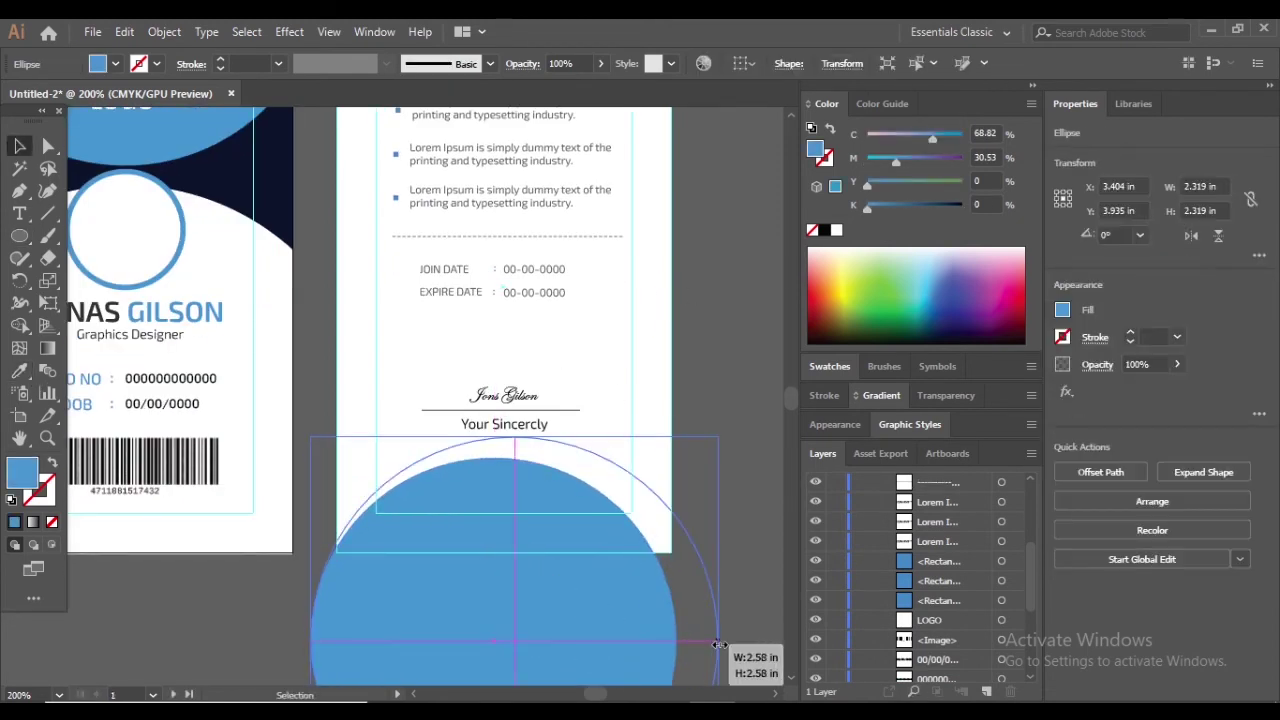
pyautogui.click(751, 449)
pyautogui.scroll(-1, 680, 470)
pyautogui.scroll(1, 609, 489)
# Duplicate the circle and fill the copy with white
pyautogui.moveTo(588, 452); pyautogui.dragTo(550, 482)
pyautogui.click(720, 327)
pyautogui.click(20, 372)
pyautogui.click(267, 307)
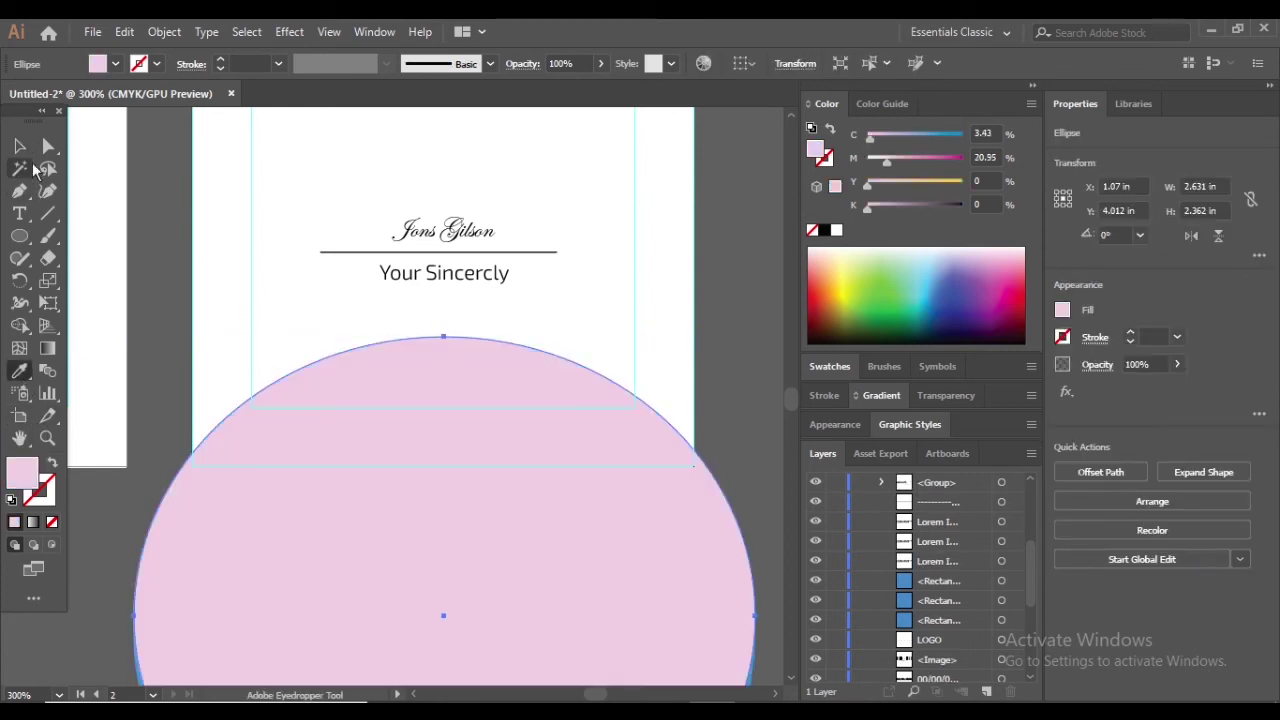
pyautogui.click(117, 144)
pyautogui.click(20, 146)
pyautogui.click(736, 302)
# Bring the blue circle in front of the white copy and move it slightly up
pyautogui.scroll(-3, 606, 302)
pyautogui.scroll(2, 561, 518)
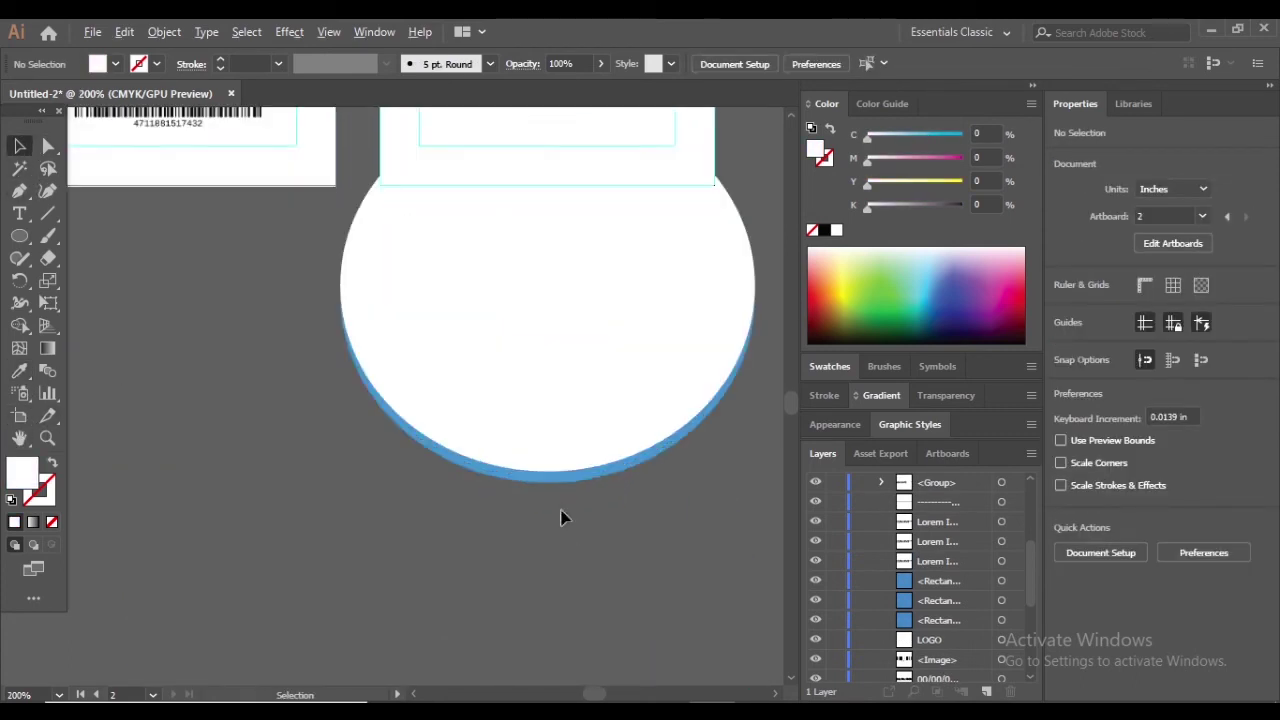
pyautogui.scroll(5, 561, 518)
pyautogui.rightClick(541, 452)
pyautogui.moveTo(623, 354)
pyautogui.click(775, 340)
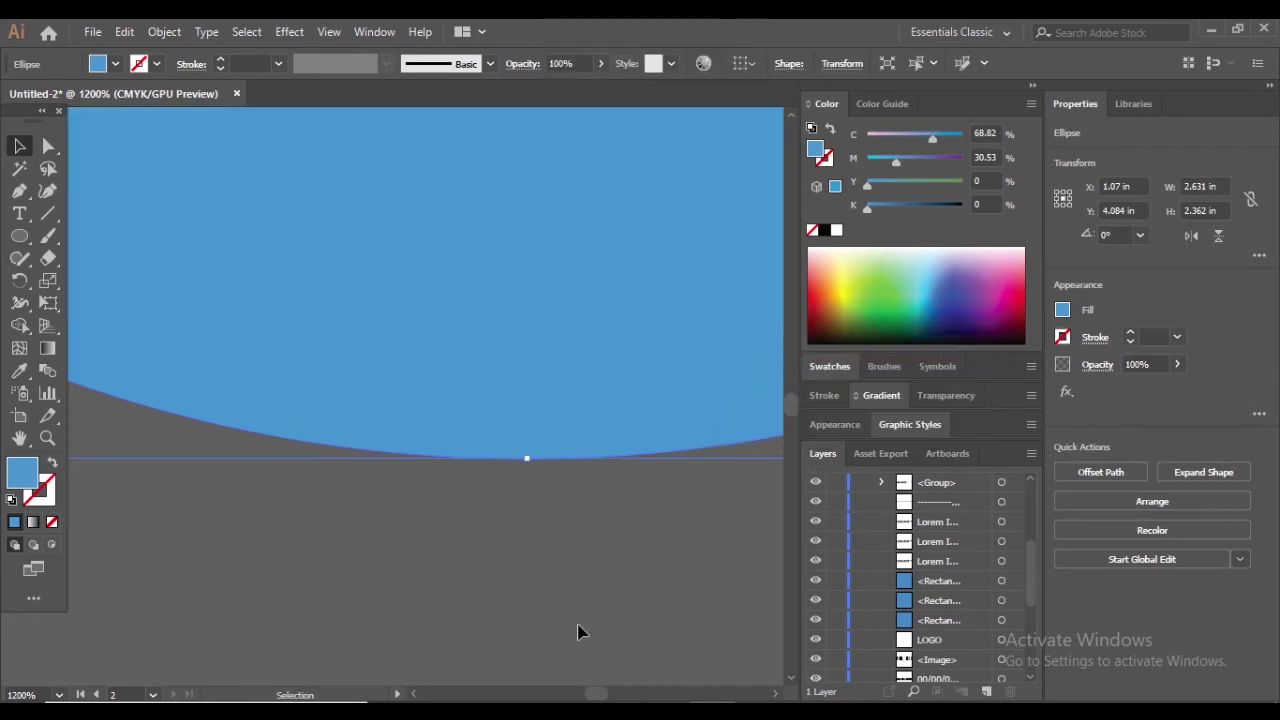
pyautogui.scroll(-6, 594, 374)
pyautogui.scroll(4, 491, 614)
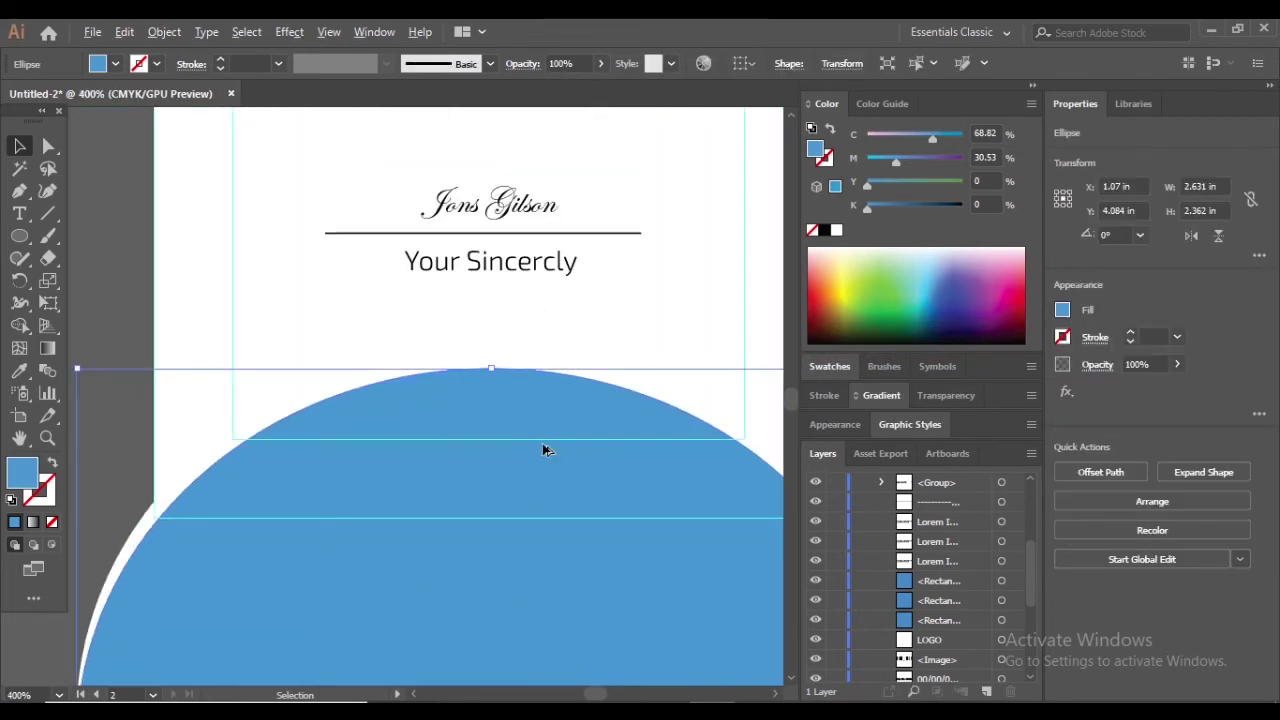
pyautogui.moveTo(543, 445); pyautogui.dragTo(543, 414)
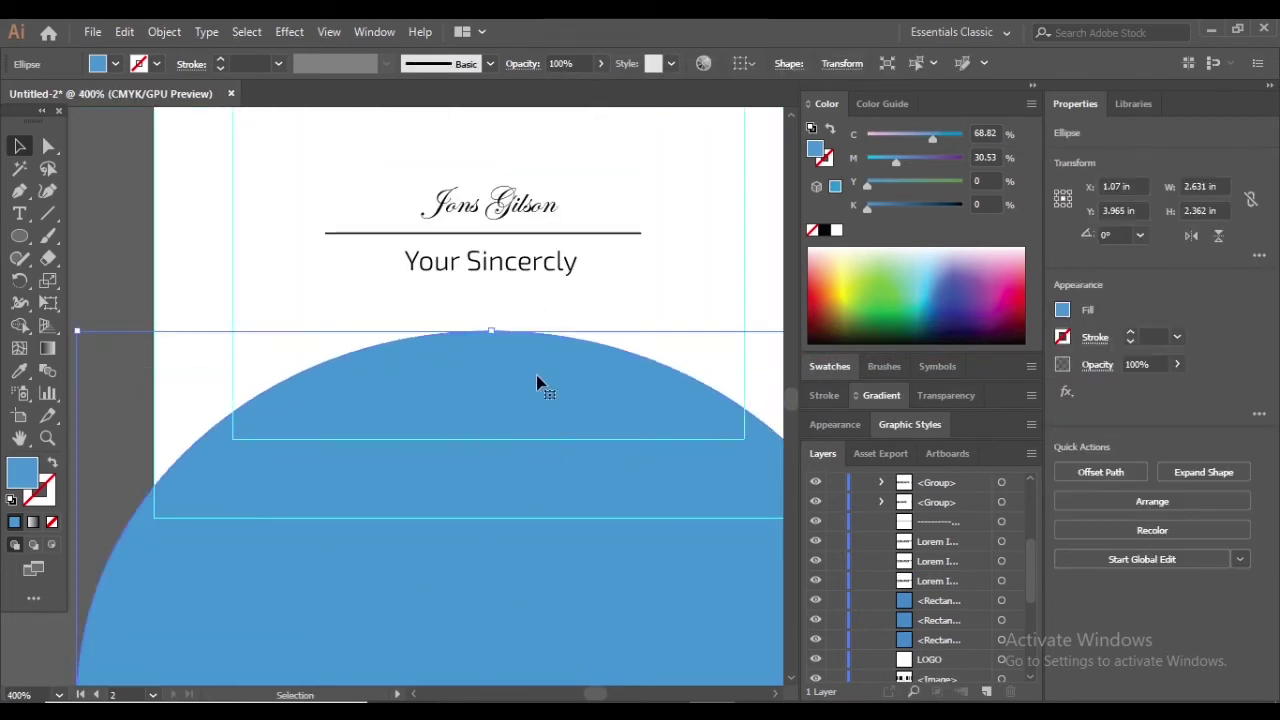
pyautogui.scroll(-5, 536, 375)
pyautogui.scroll(2, 436, 597)
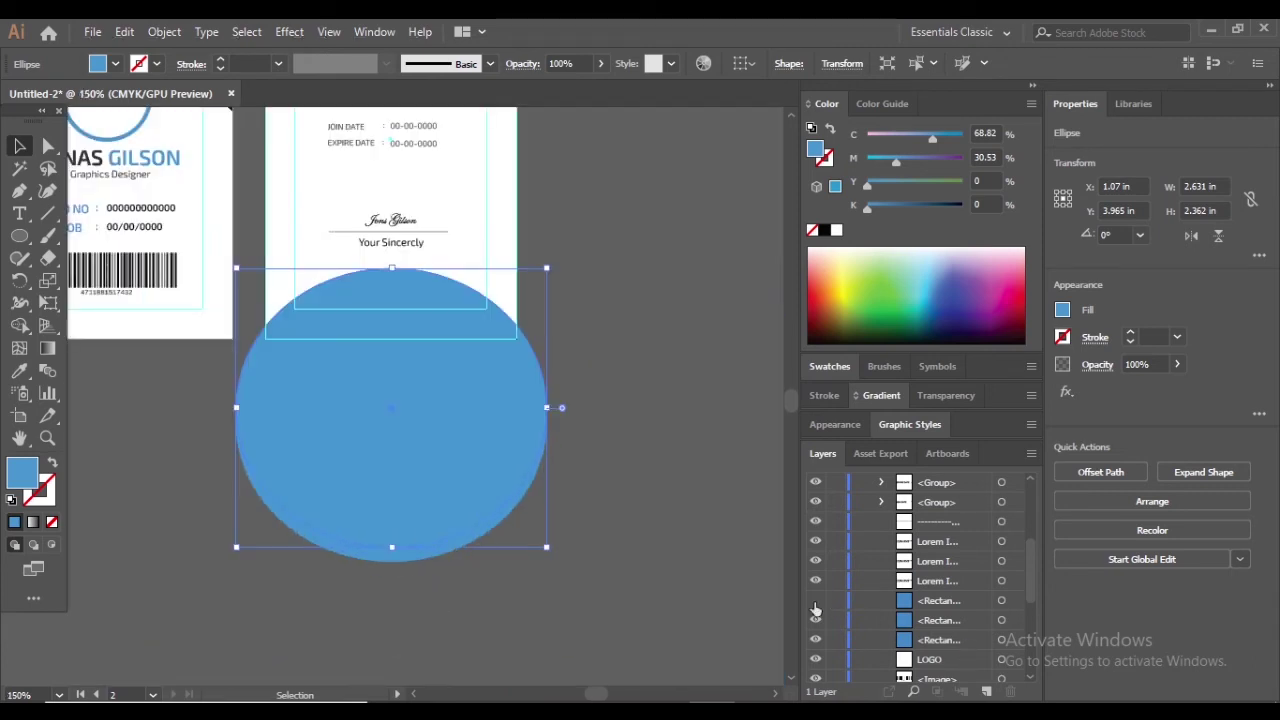
pyautogui.scroll(5, 940, 540)
# Pull the top blue circle aside and move the white and blue circles down-left together
pyautogui.hotkey('ctrl', 'shift', 'a')
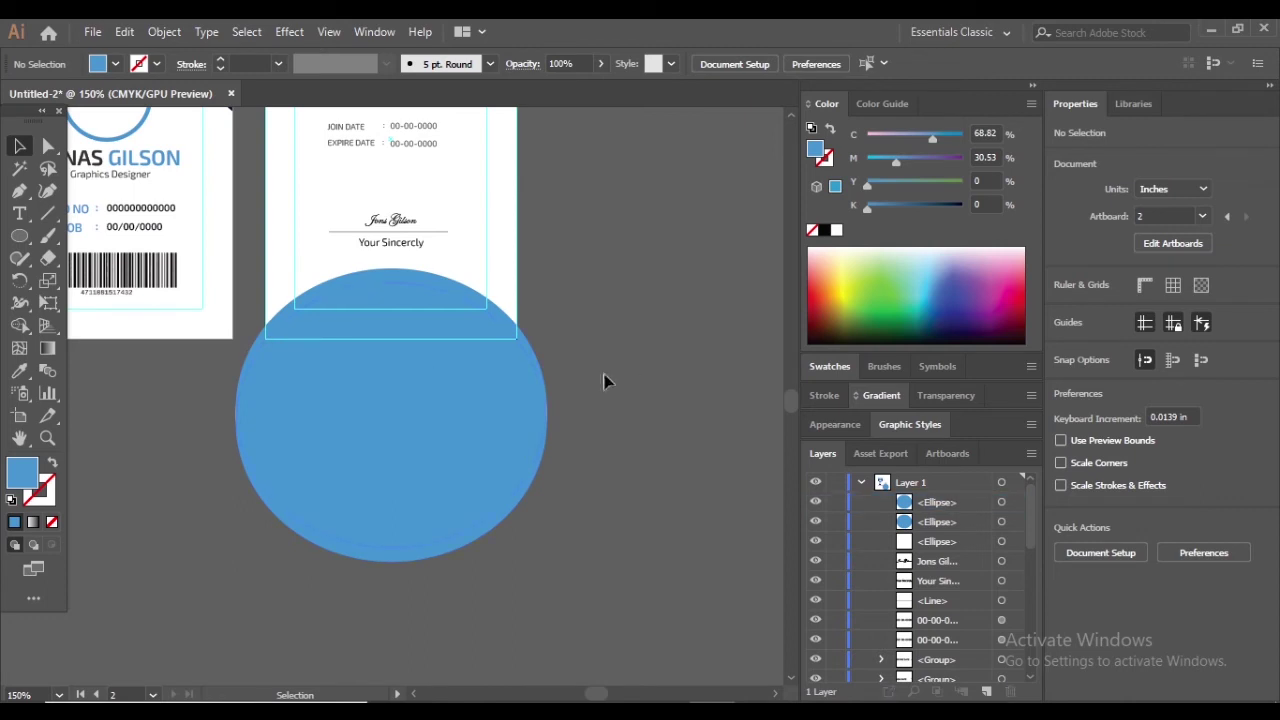
pyautogui.click(418, 412)
pyautogui.moveTo(418, 412); pyautogui.dragTo(548, 532)
pyautogui.click(662, 328)
pyautogui.scroll(2, 297, 434)
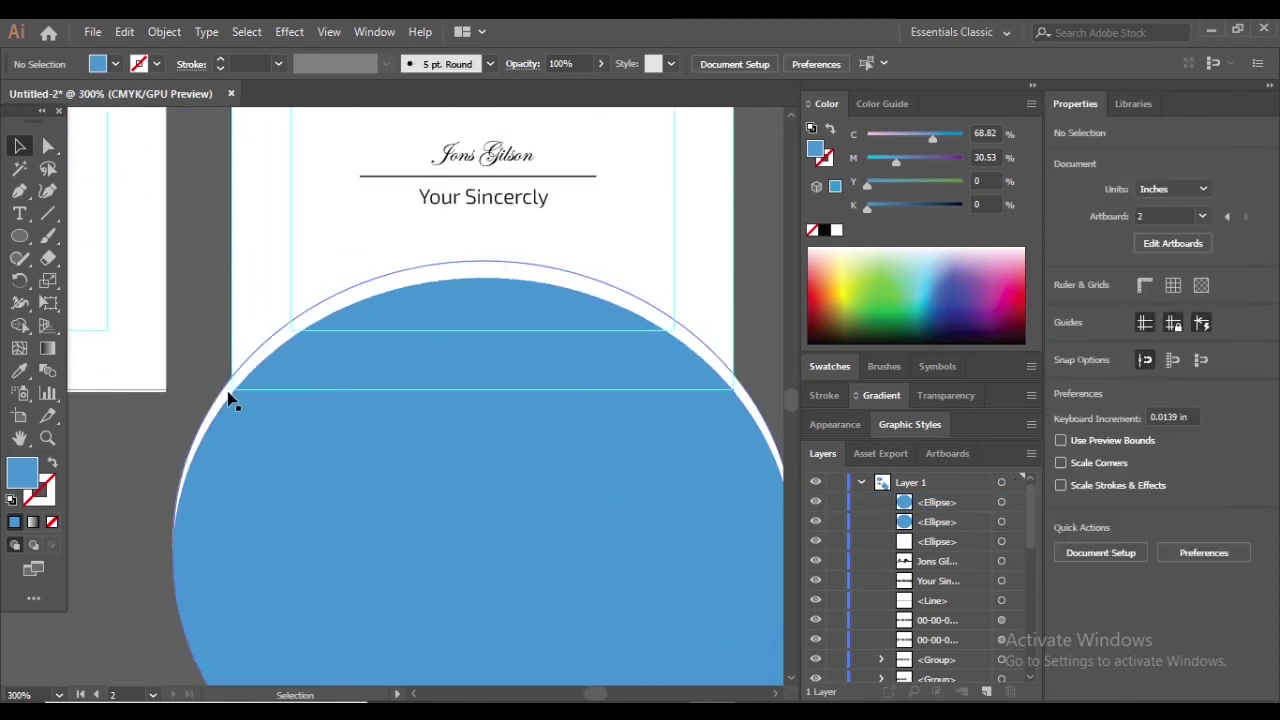
pyautogui.click(228, 400)
pyautogui.scroll(-1, 155, 486)
pyautogui.keyDown('shift'); pyautogui.click(257, 480); pyautogui.keyUp('shift')
pyautogui.scroll(-2, 257, 480)
pyautogui.moveTo(257, 480); pyautogui.dragTo(152, 560)
pyautogui.hotkey('ctrl', 'shift', 'a')
# Position the blue circles so they overlap across the back card's bottom edge
pyautogui.moveTo(363, 517); pyautogui.dragTo(305, 468)
pyautogui.hotkey('ctrl', 'shift', 'a')
pyautogui.moveTo(170, 543); pyautogui.dragTo(296, 511)
pyautogui.press('v')
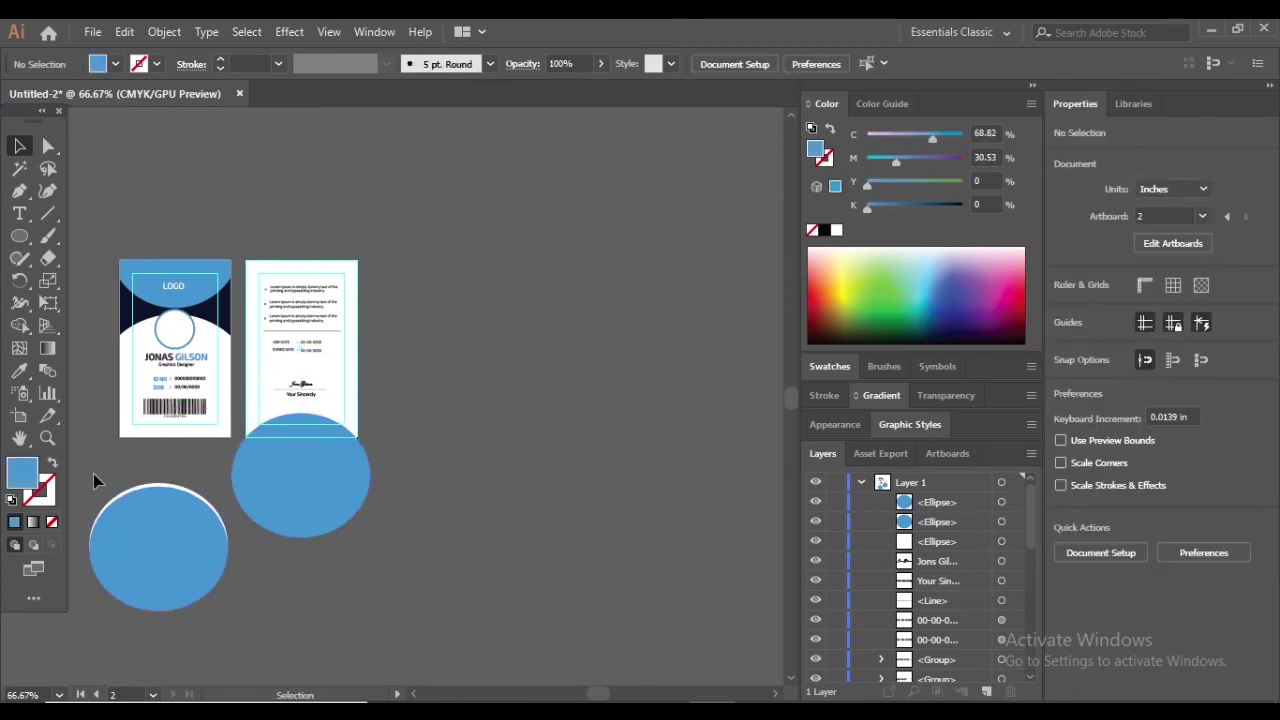
pyautogui.moveTo(93, 474); pyautogui.dragTo(235, 560)
pyautogui.moveTo(167, 546); pyautogui.dragTo(309, 486)
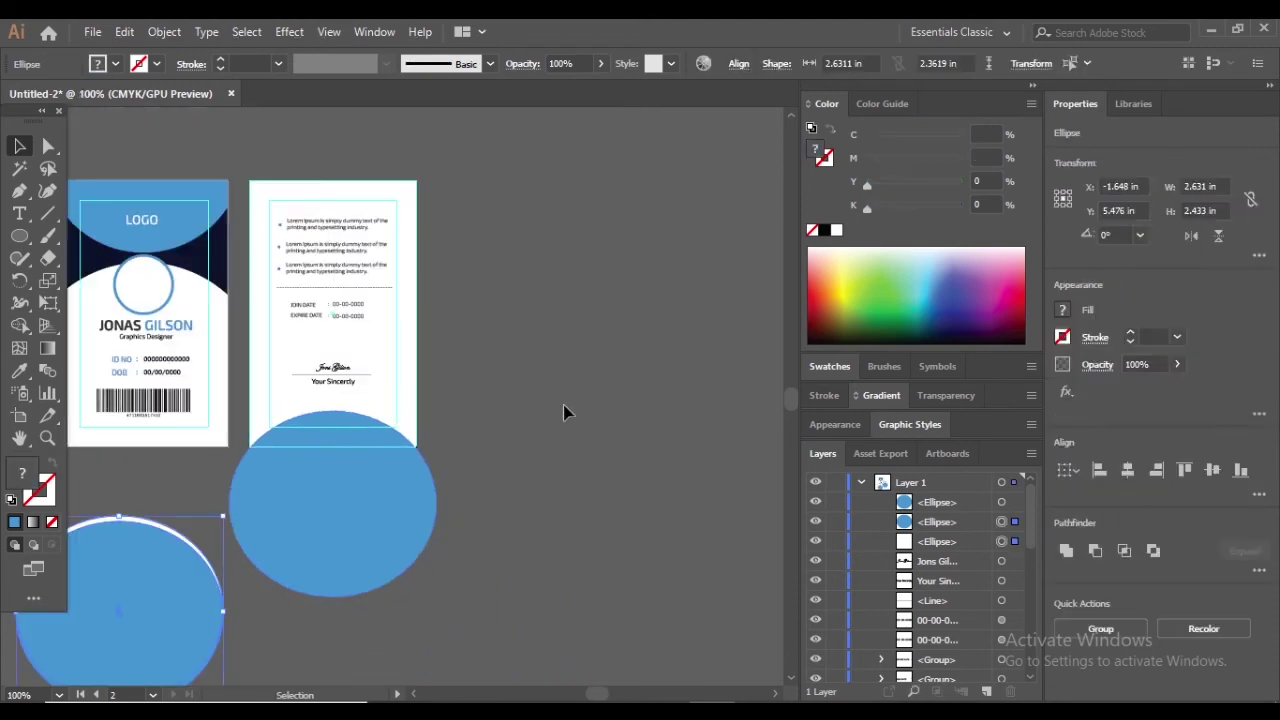
pyautogui.click(563, 412)
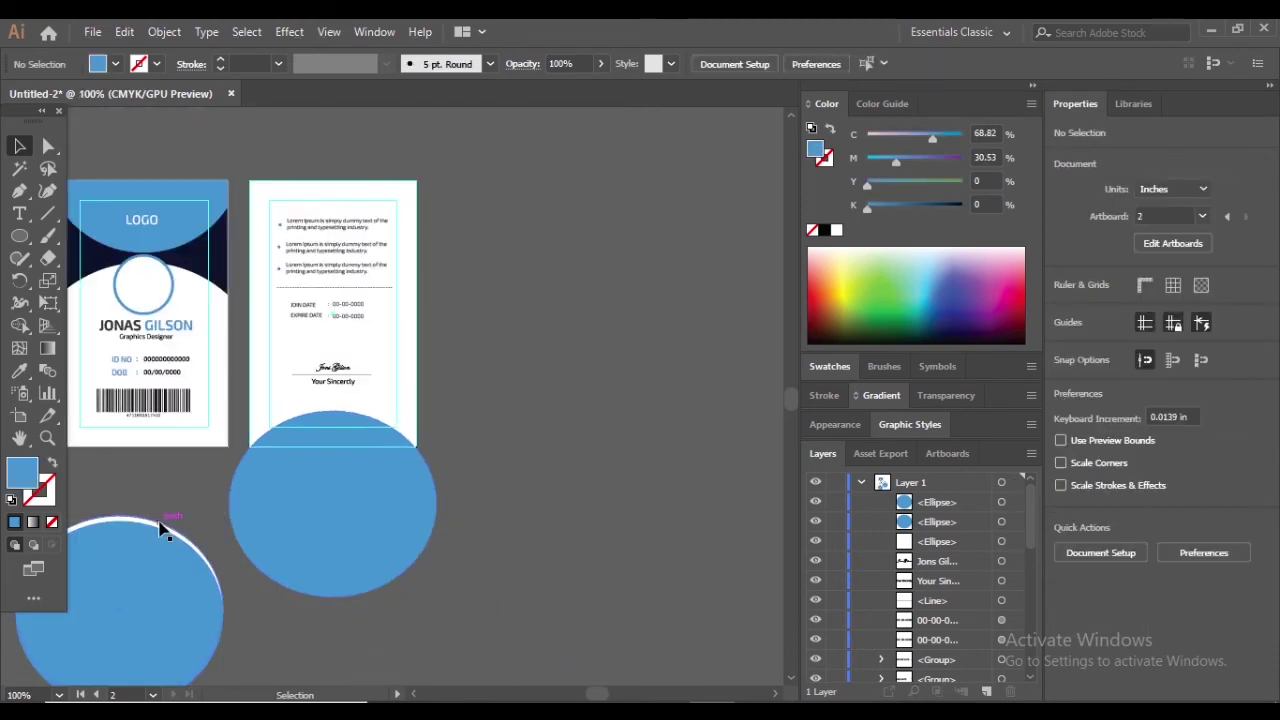
# Bring the white circle to the front and place it over the back card's bottom
pyautogui.moveTo(355, 465); pyautogui.dragTo(363, 436)
pyautogui.rightClick(263, 598)
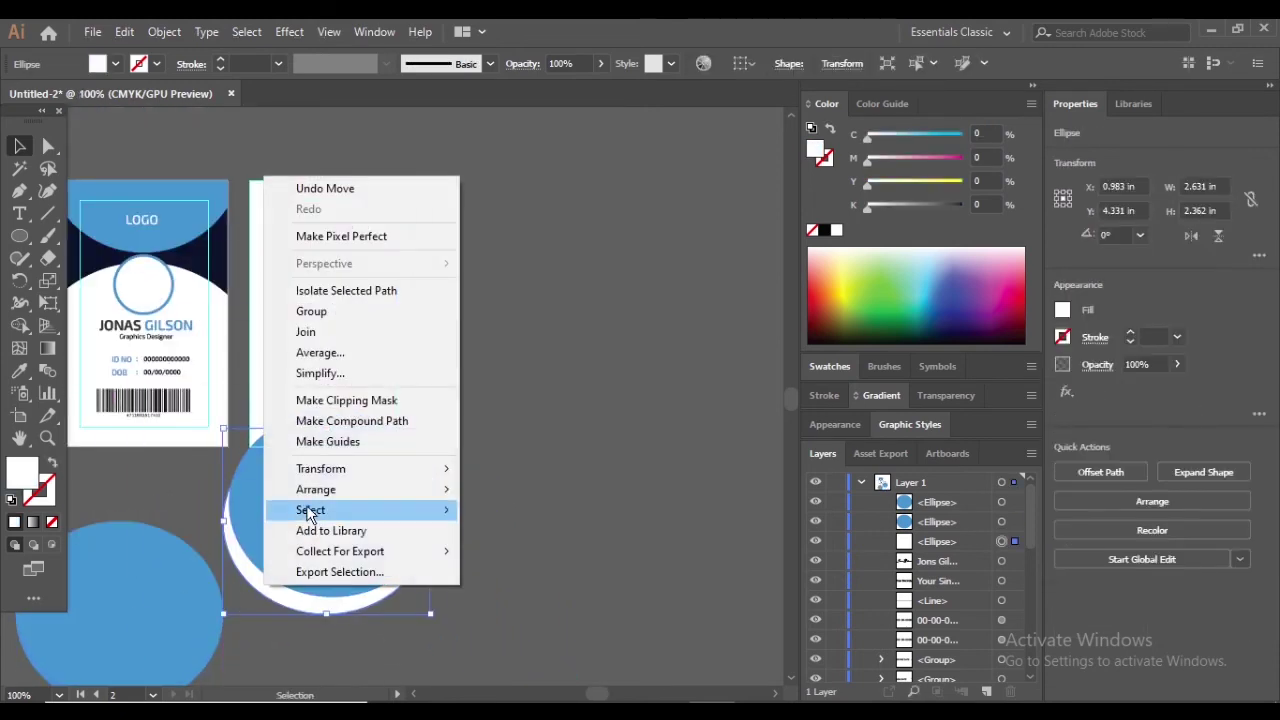
pyautogui.moveTo(330, 489)
pyautogui.click(478, 489)
pyautogui.scroll(1, 340, 498)
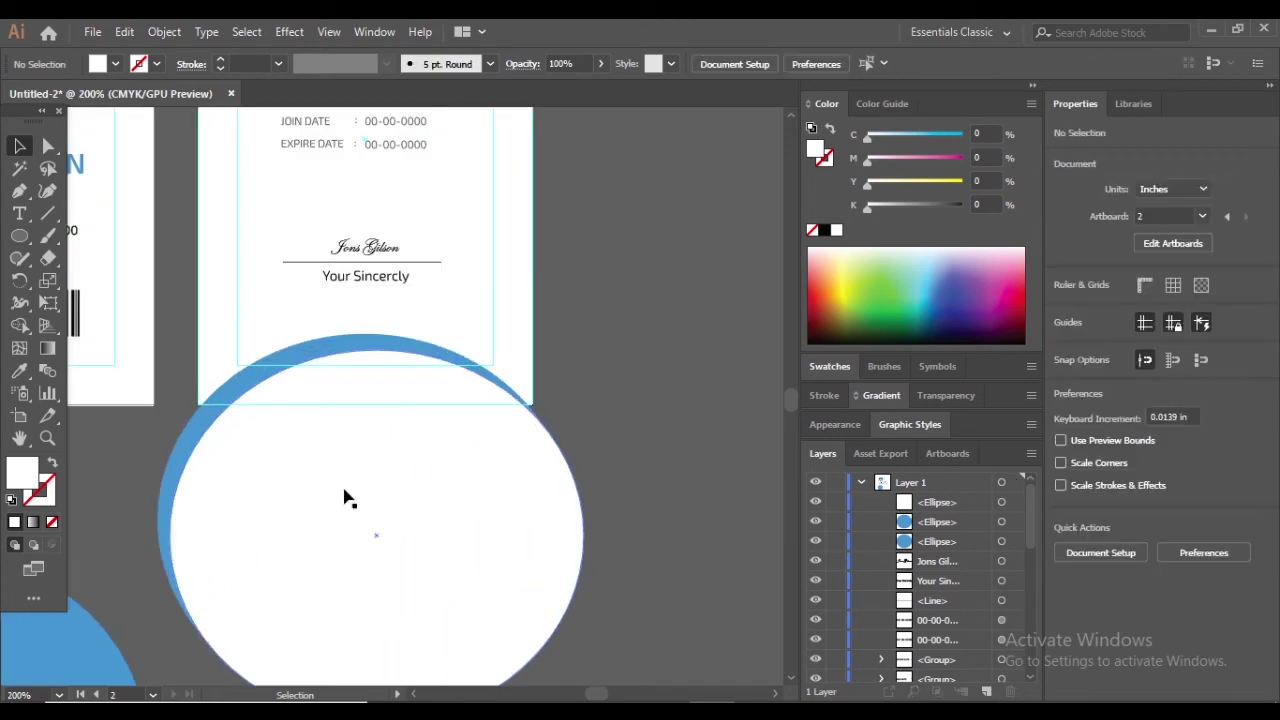
pyautogui.moveTo(333, 497); pyautogui.dragTo(352, 494)
pyautogui.click(606, 414)
pyautogui.scroll(-1, 606, 414)
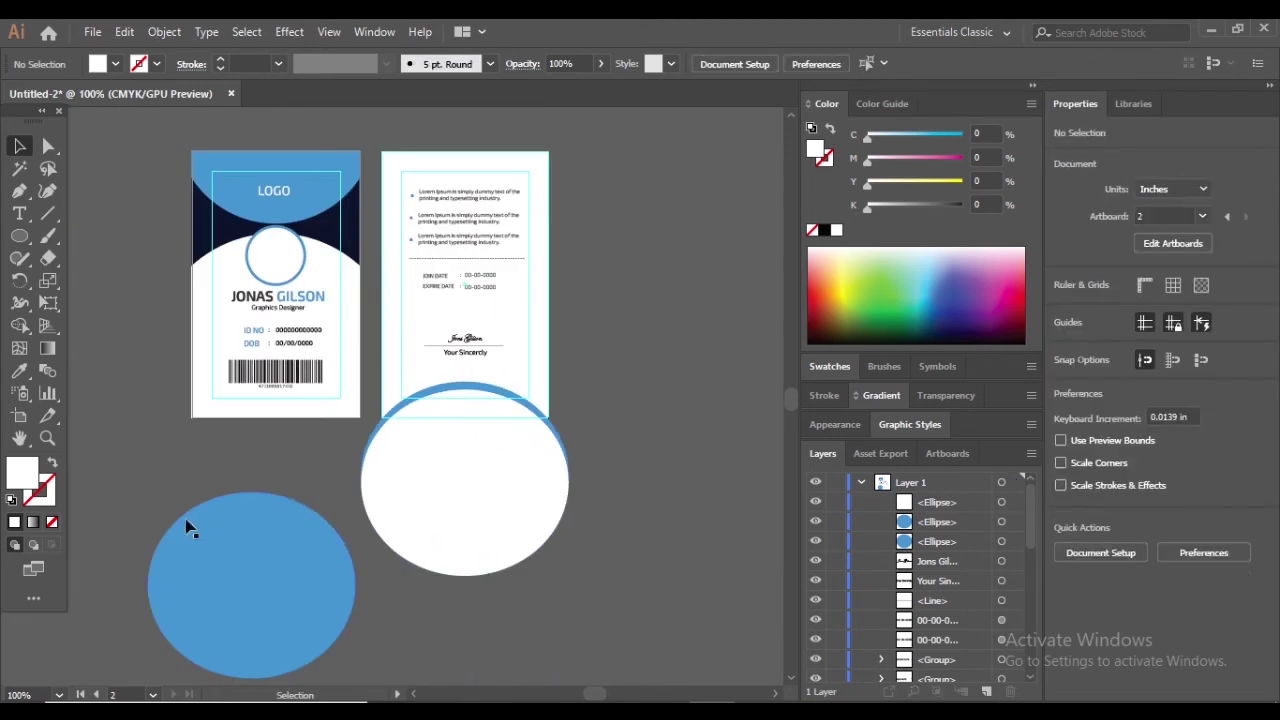
# Bring a blue circle to the front and lay it over the white circle
pyautogui.moveTo(422, 472)
pyautogui.mouseDown()
pyautogui.moveTo(405, 497)
pyautogui.moveTo(417, 490)
pyautogui.mouseUp()
pyautogui.moveTo(375, 540); pyautogui.dragTo(164, 640)
pyautogui.rightClick(228, 580)
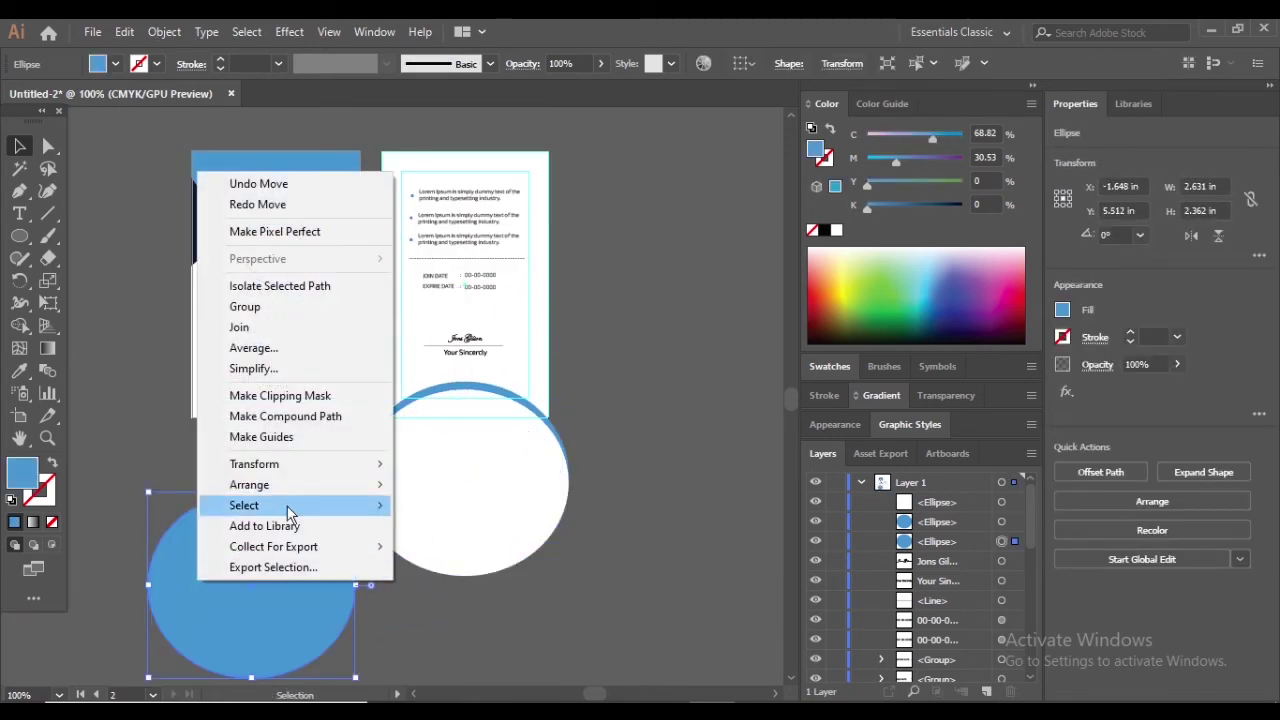
pyautogui.moveTo(286, 480)
pyautogui.click(457, 486)
pyautogui.click(634, 457)
pyautogui.moveTo(295, 541); pyautogui.dragTo(509, 449)
pyautogui.scroll(2, 563, 479)
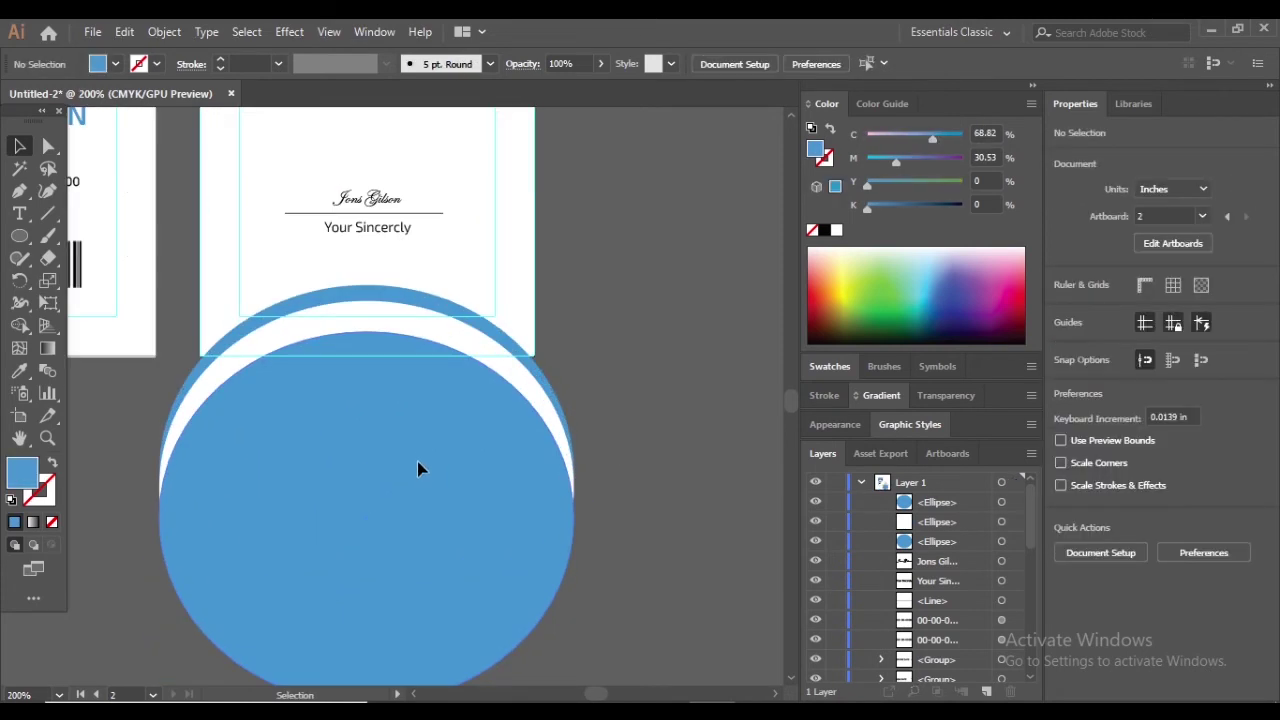
pyautogui.click(557, 363)
# Nudge the rear blue circle and the signature block slightly upward
pyautogui.moveTo(429, 306); pyautogui.dragTo(429, 291)
pyautogui.click(618, 312)
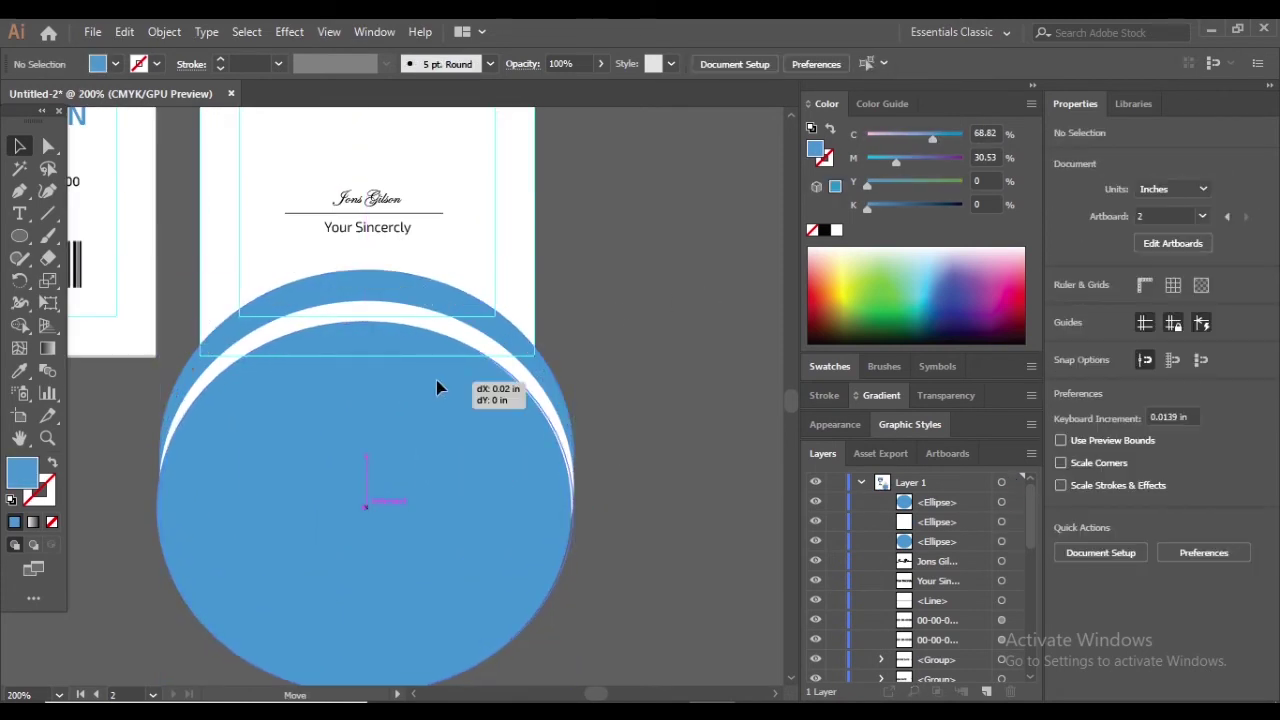
pyautogui.click(436, 384)
pyautogui.click(550, 367)
pyautogui.scroll(3, 305, 260)
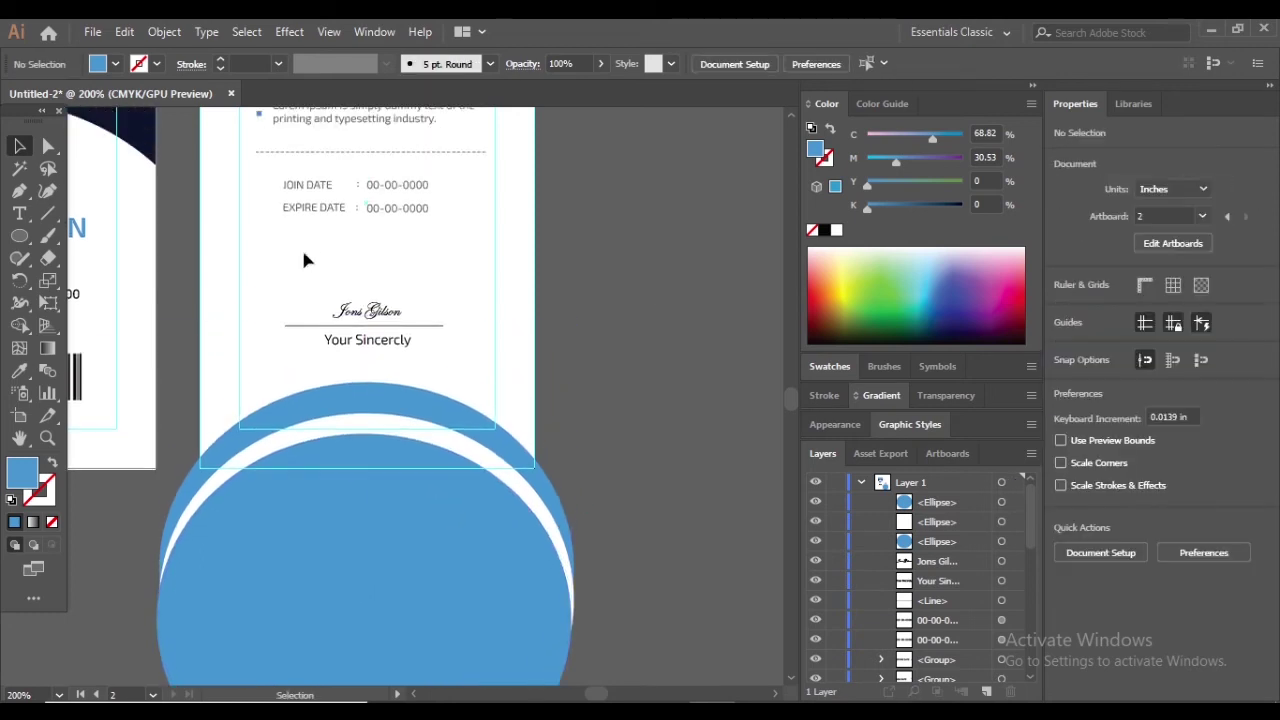
pyautogui.moveTo(400, 348); pyautogui.dragTo(400, 317)
pyautogui.click(586, 314)
# Raise the rear blue, white and front blue circles so a thin white arc separates them
pyautogui.moveTo(414, 390); pyautogui.dragTo(414, 358)
pyautogui.moveTo(457, 457); pyautogui.dragTo(452, 428)
pyautogui.moveTo(383, 506); pyautogui.dragTo(331, 506)
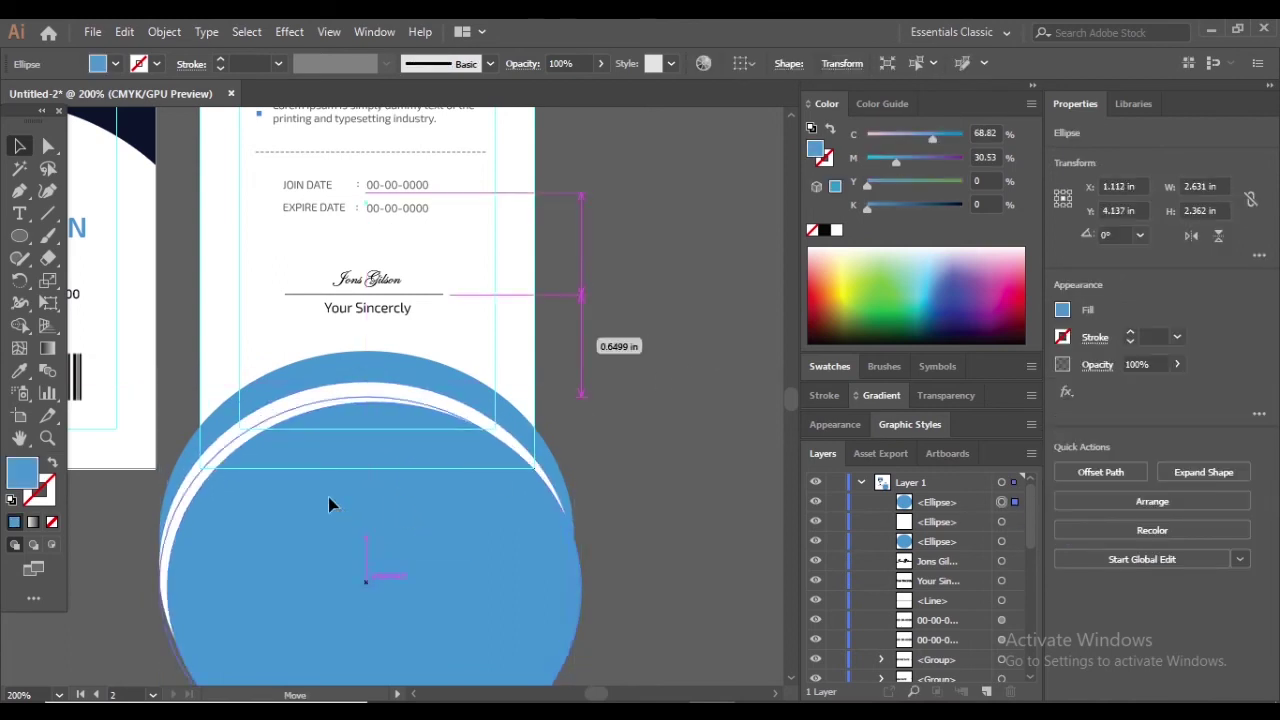
pyautogui.click(645, 370)
pyautogui.scroll(-2, 688, 352)
pyautogui.scroll(1, 691, 360)
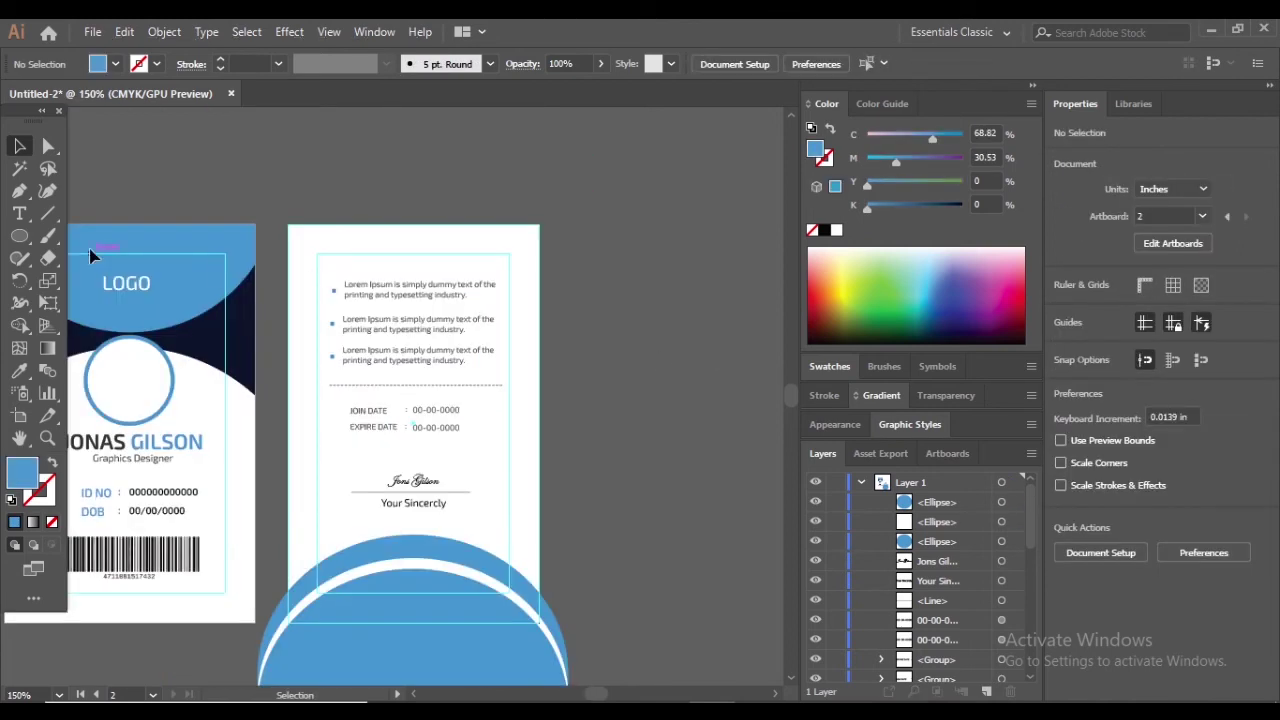
pyautogui.moveTo(20, 236); pyautogui.dragTo(56, 236)
pyautogui.click(56, 236)
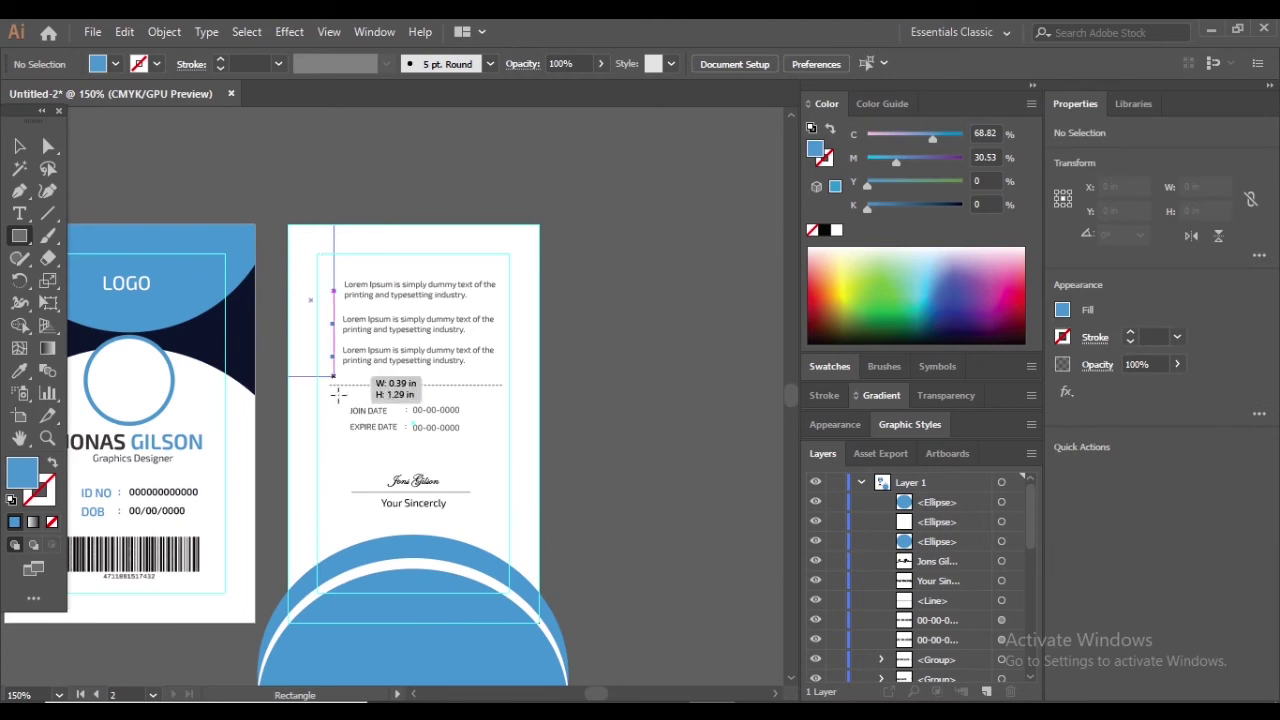
# Draw a rectangle covering the back card's outline
pyautogui.moveTo(338, 394)
pyautogui.mouseDown()
pyautogui.moveTo(524, 620)
pyautogui.moveTo(540, 621)
pyautogui.mouseUp()
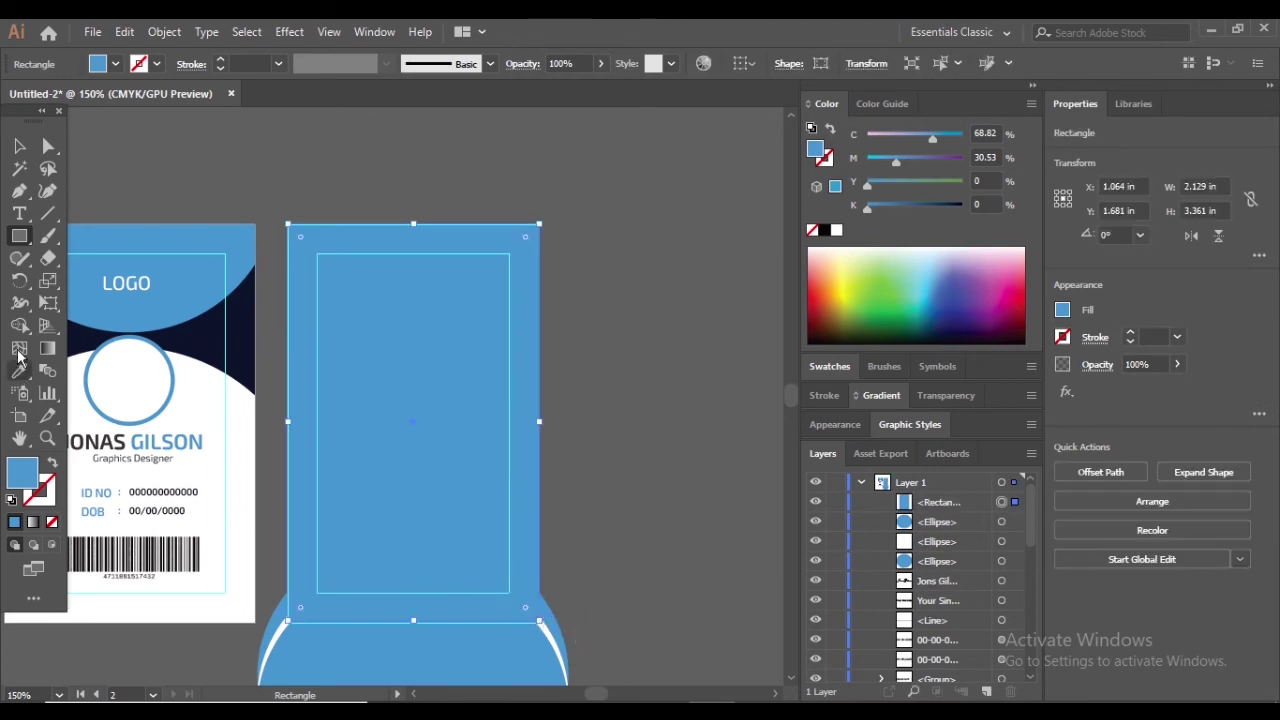
pyautogui.click(631, 185)
pyautogui.click(686, 402)
pyautogui.press('v')
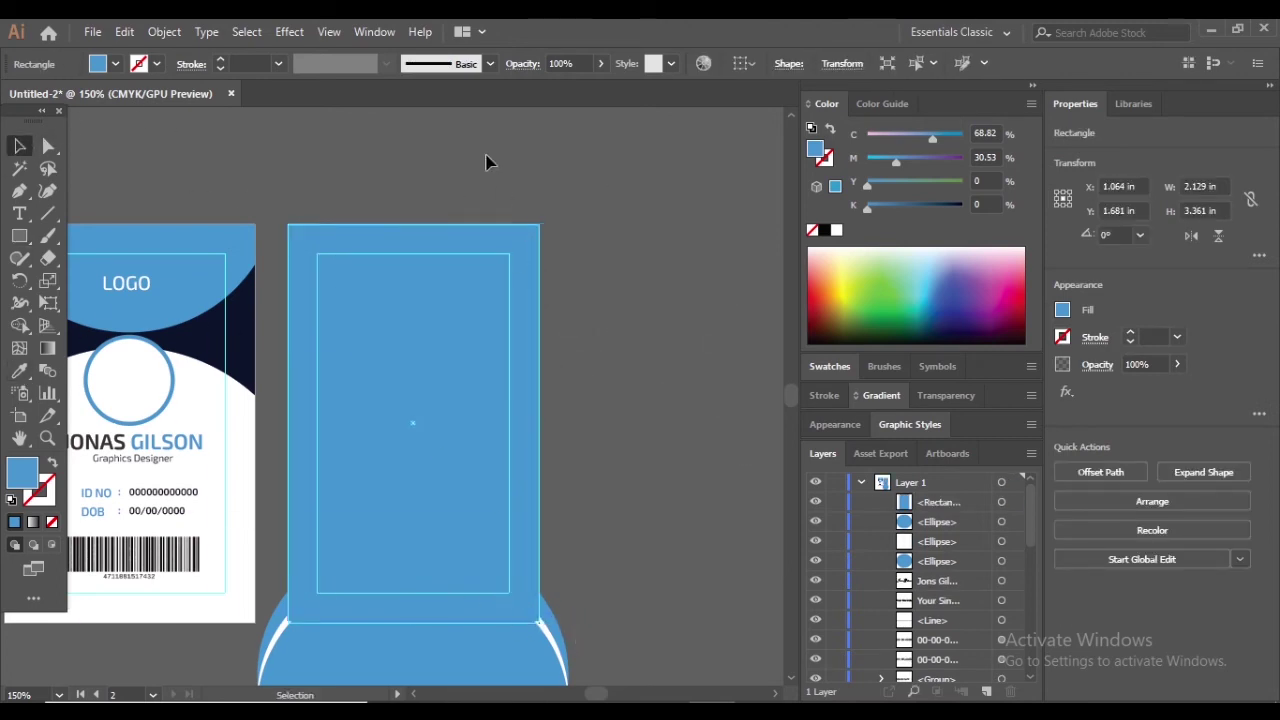
pyautogui.click(489, 163)
pyautogui.hotkey('ctrl', '1')
# Select the rectangle with the circles and apply Make Clipping Mask
pyautogui.hotkey('ctrl', 'alt', 'a')
pyautogui.rightClick(446, 543)
pyautogui.click(490, 304)
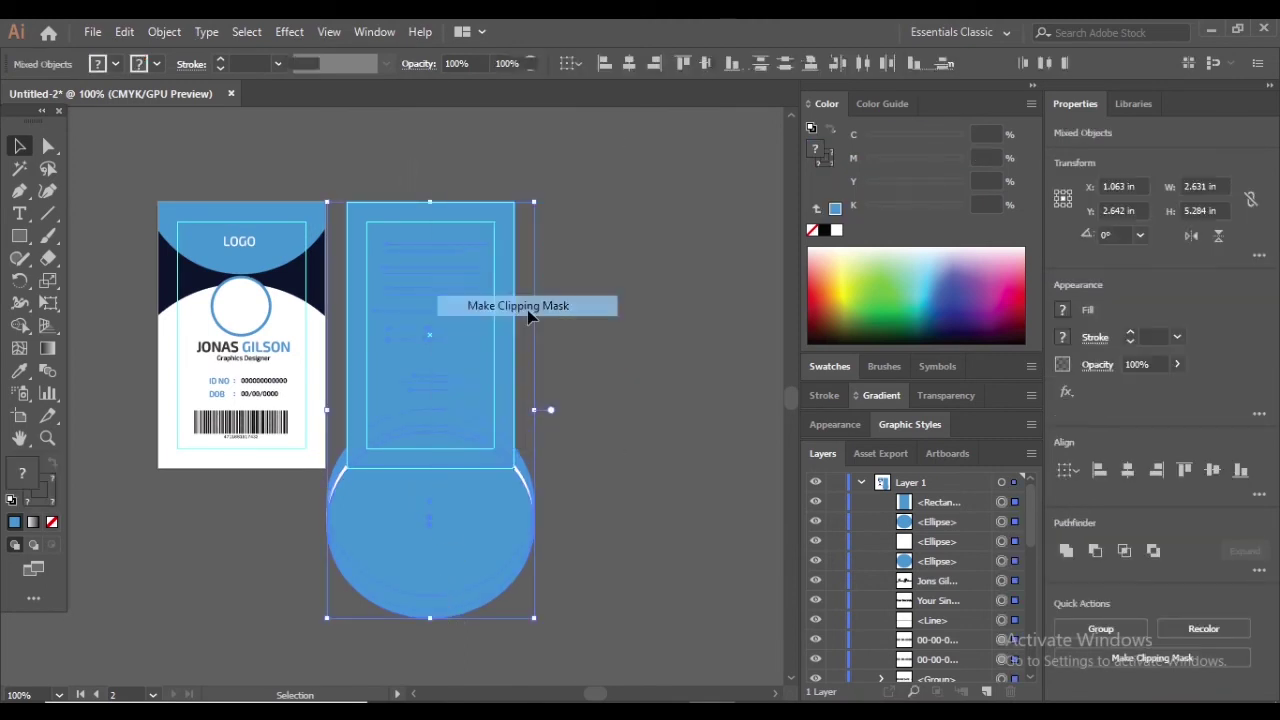
pyautogui.scroll(6, 446, 494)
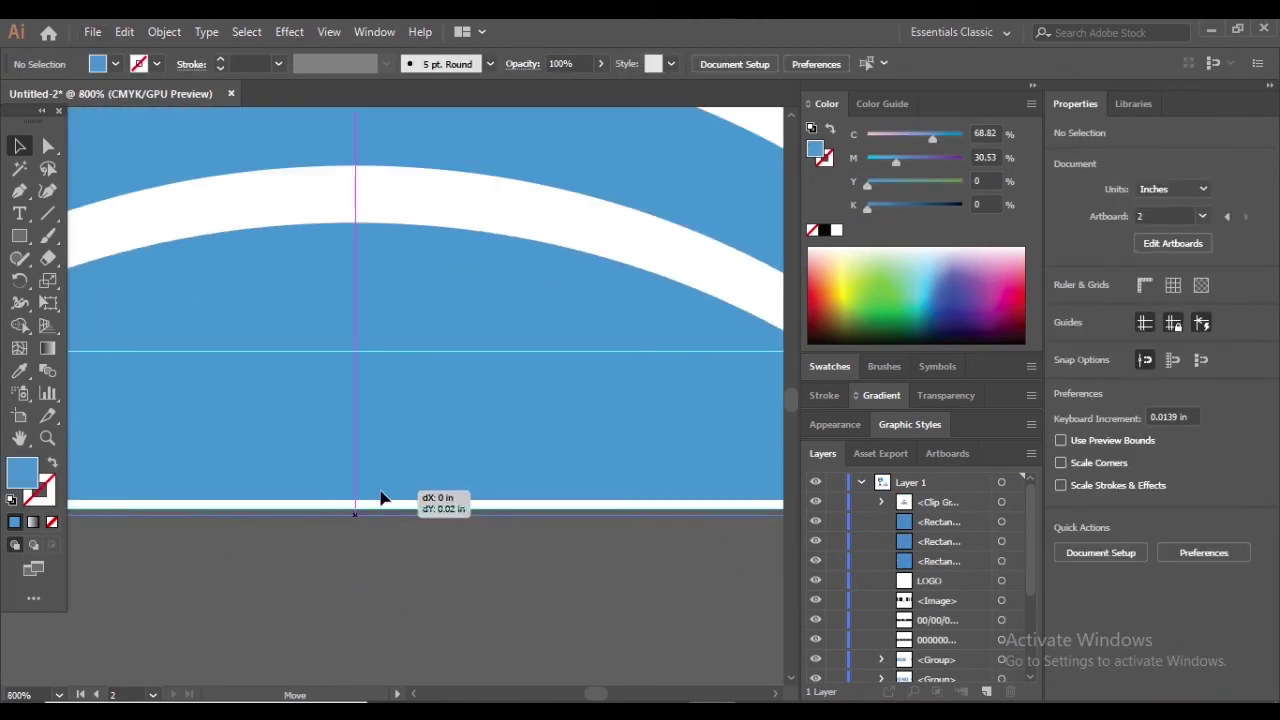
pyautogui.click(381, 491)
pyautogui.click(414, 537)
pyautogui.scroll(-6, 734, 351)
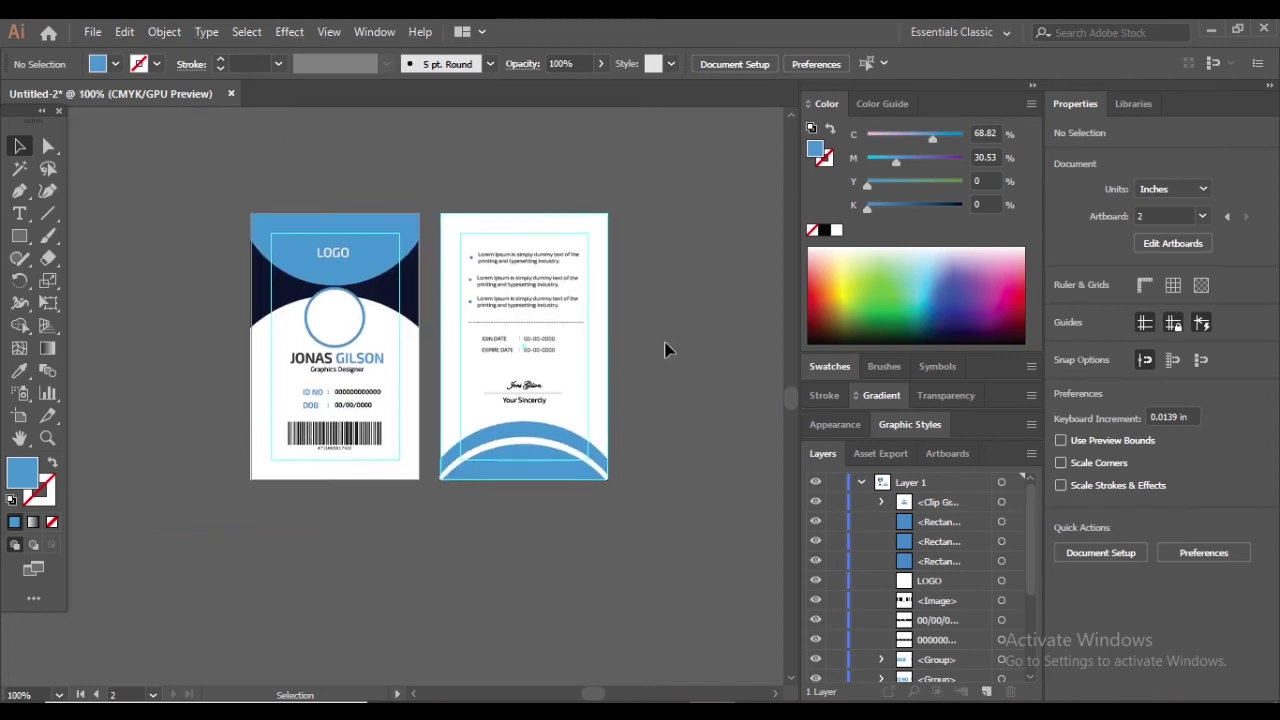
pyautogui.click(458, 483)
pyautogui.scroll(1, 458, 483)
# Try filling the clipped group with navy, then undo back to the unclipped circles
pyautogui.click(20, 370)
pyautogui.click(215, 195)
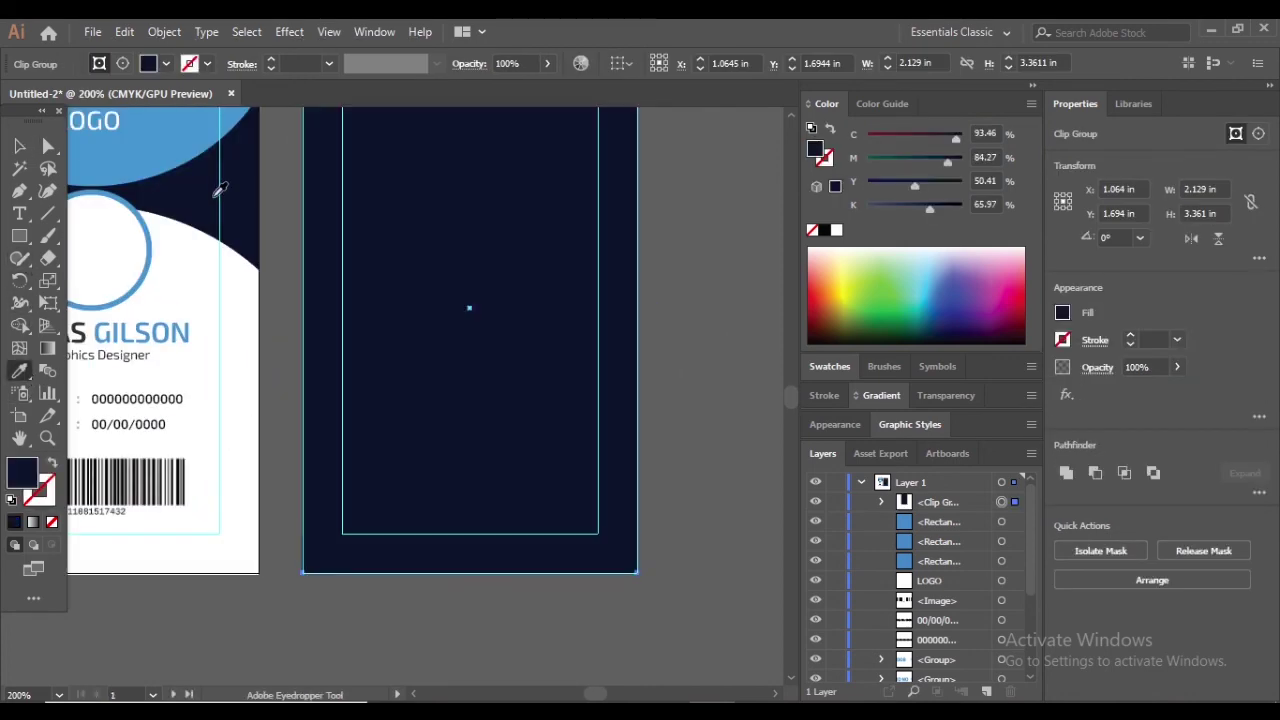
pyautogui.hotkey('ctrl', 'z')
pyautogui.click(708, 365)
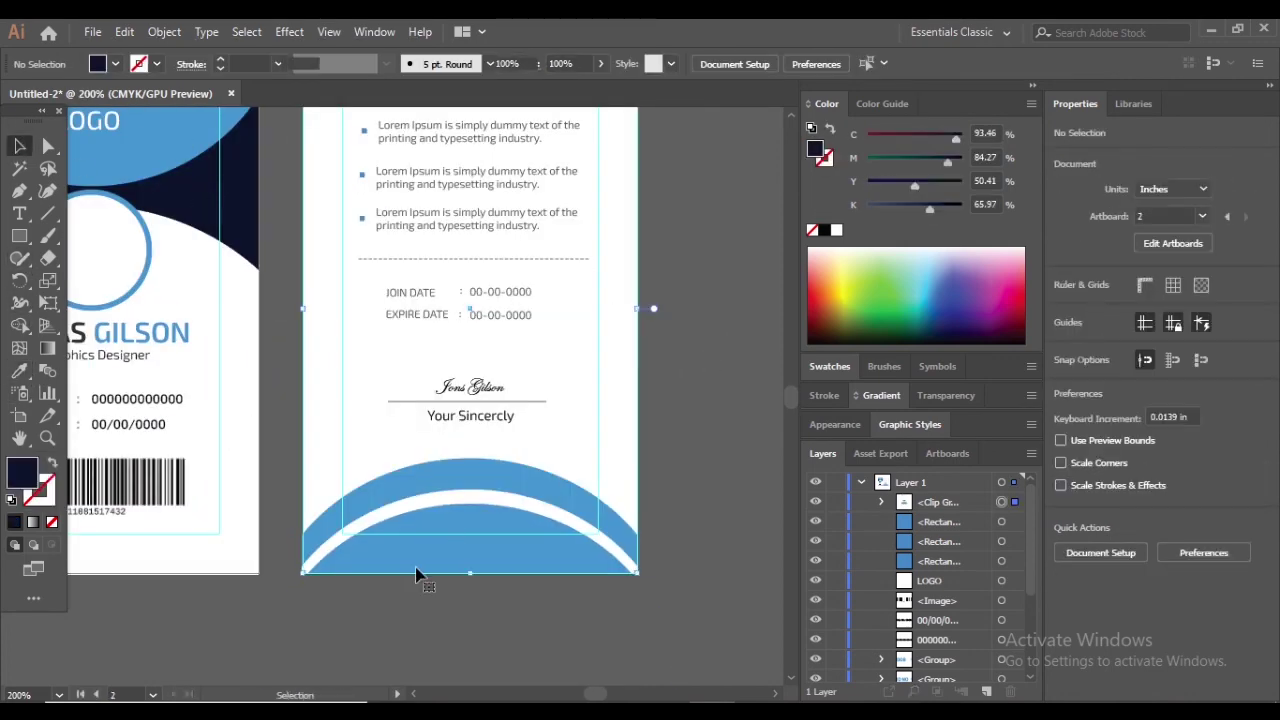
pyautogui.click(418, 570)
pyautogui.click(20, 371)
pyautogui.click(202, 199)
pyautogui.hotkey('ctrl', 'z')
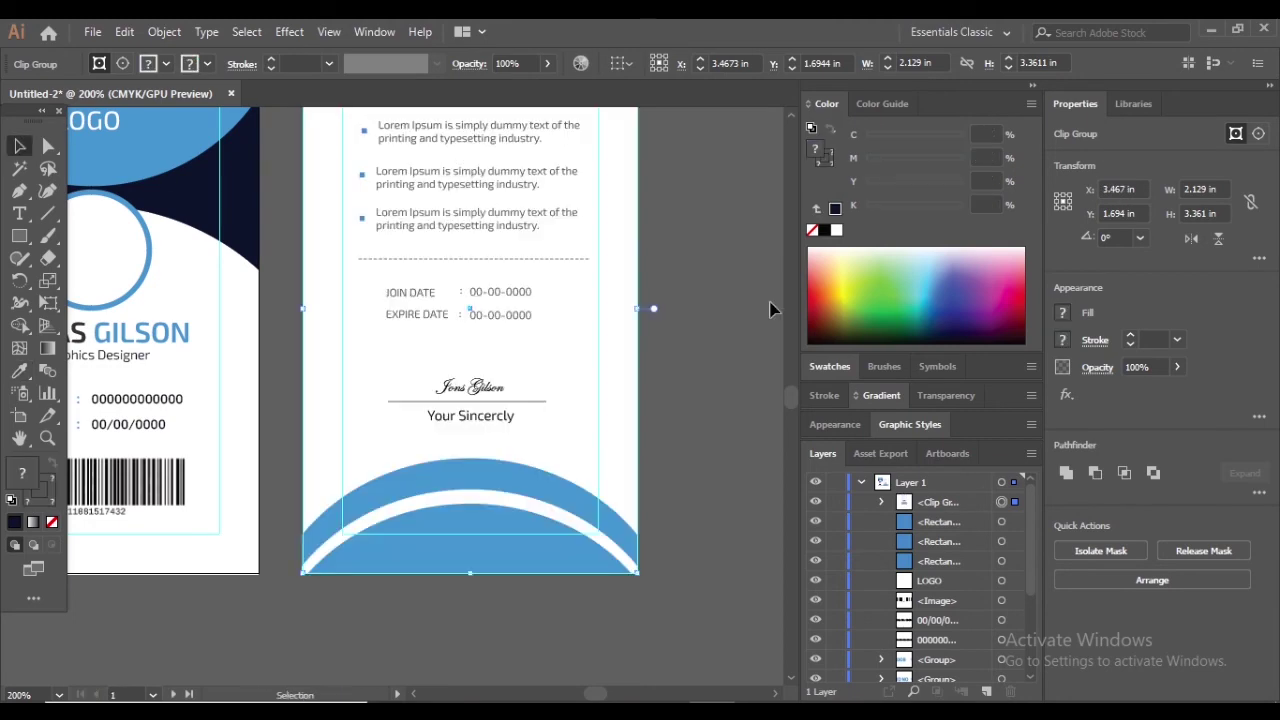
pyautogui.click(690, 293)
pyautogui.hotkey('ctrl', 'z')
pyautogui.hotkey('ctrl', 'z')
# Sample the front card's navy onto the back card's lower blue ellipse
pyautogui.hotkey('ctrl', '-')
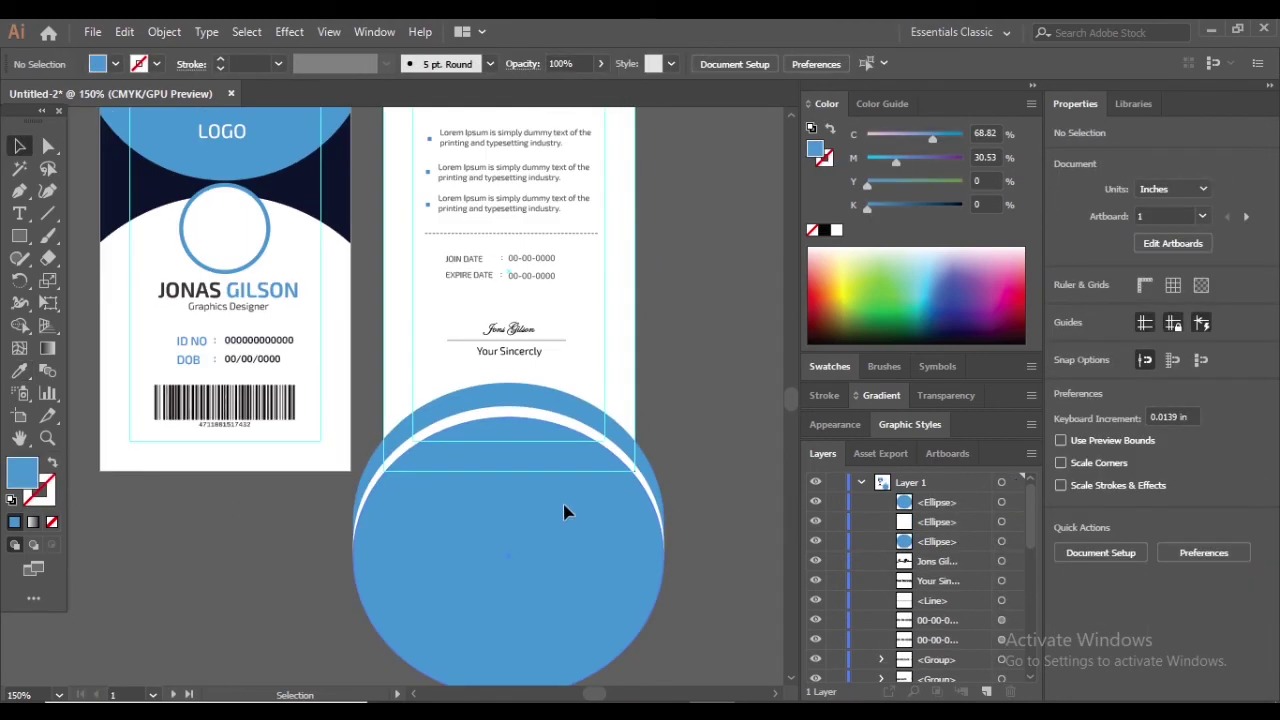
pyautogui.click(565, 512)
pyautogui.click(20, 371)
pyautogui.click(298, 185)
pyautogui.press('v')
pyautogui.click(697, 273)
pyautogui.scroll(1, 697, 273)
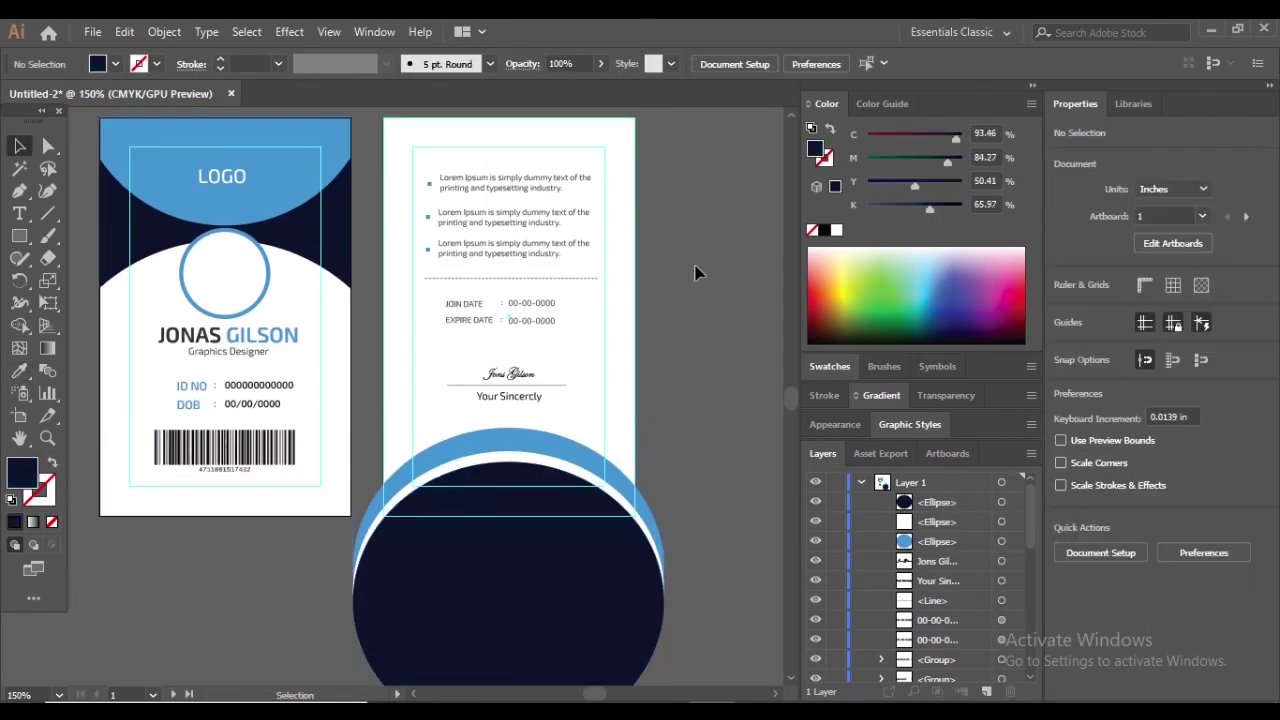
pyautogui.scroll(-1, 697, 273)
pyautogui.scroll(1, 755, 288)
# Draw a 2.125 × 3.375 in rectangle matching the back card's edges
pyautogui.press('m')
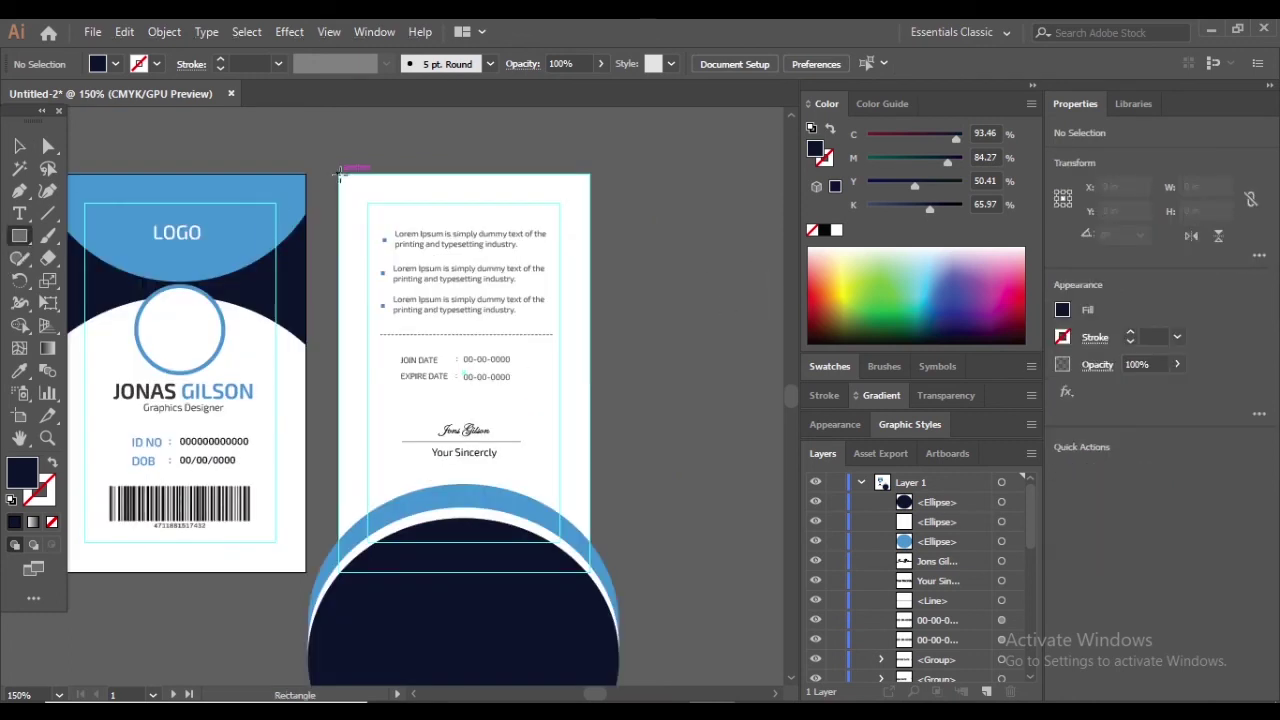
pyautogui.moveTo(340, 175); pyautogui.dragTo(593, 570)
pyautogui.scroll(3, 683, 317)
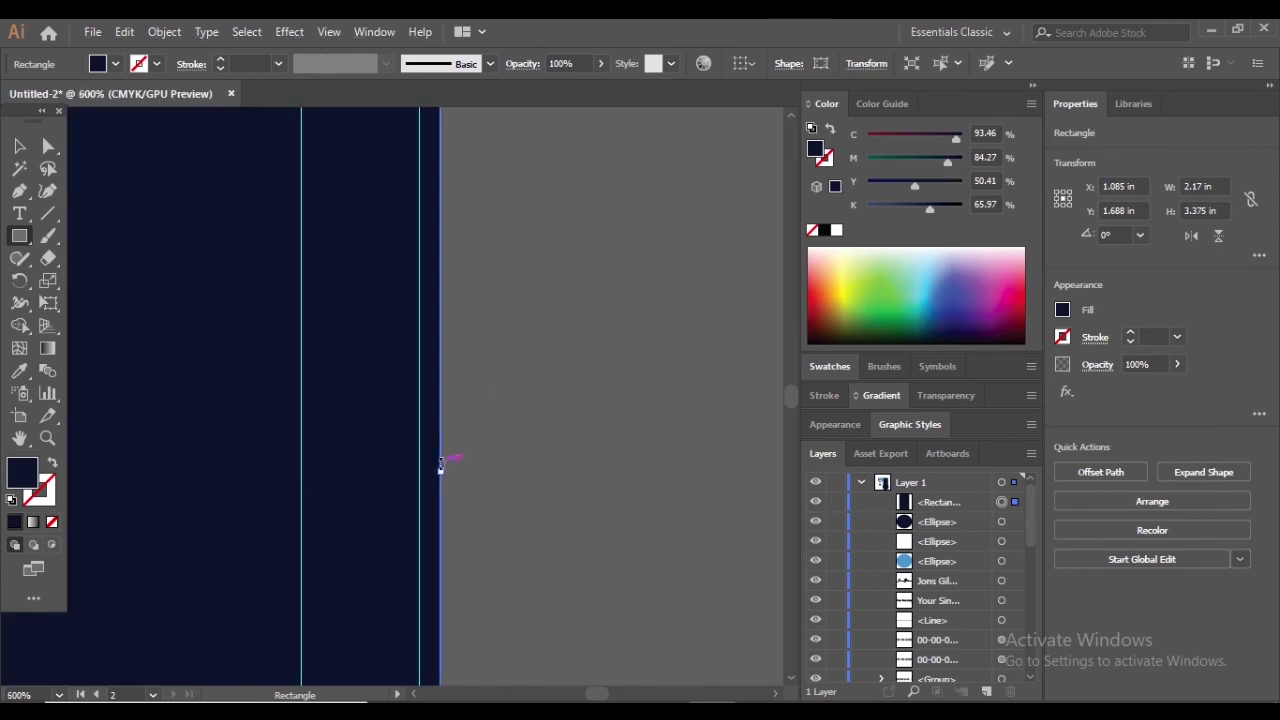
pyautogui.moveTo(440, 465); pyautogui.dragTo(423, 469)
pyautogui.scroll(-3, 592, 448)
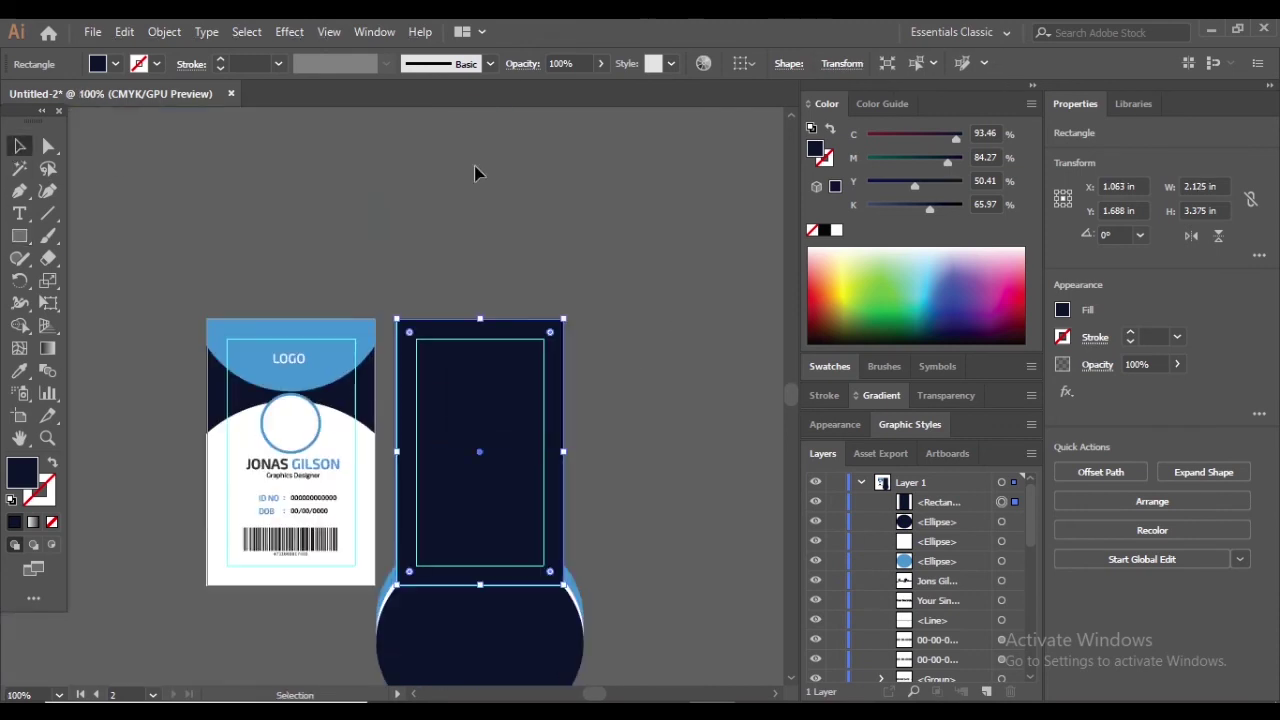
pyautogui.click(475, 174)
# Select all back-card artwork and clip it to the rectangle with Make Clipping Mask
pyautogui.hotkey('ctrl', 'alt', 'a')
pyautogui.rightClick(512, 487)
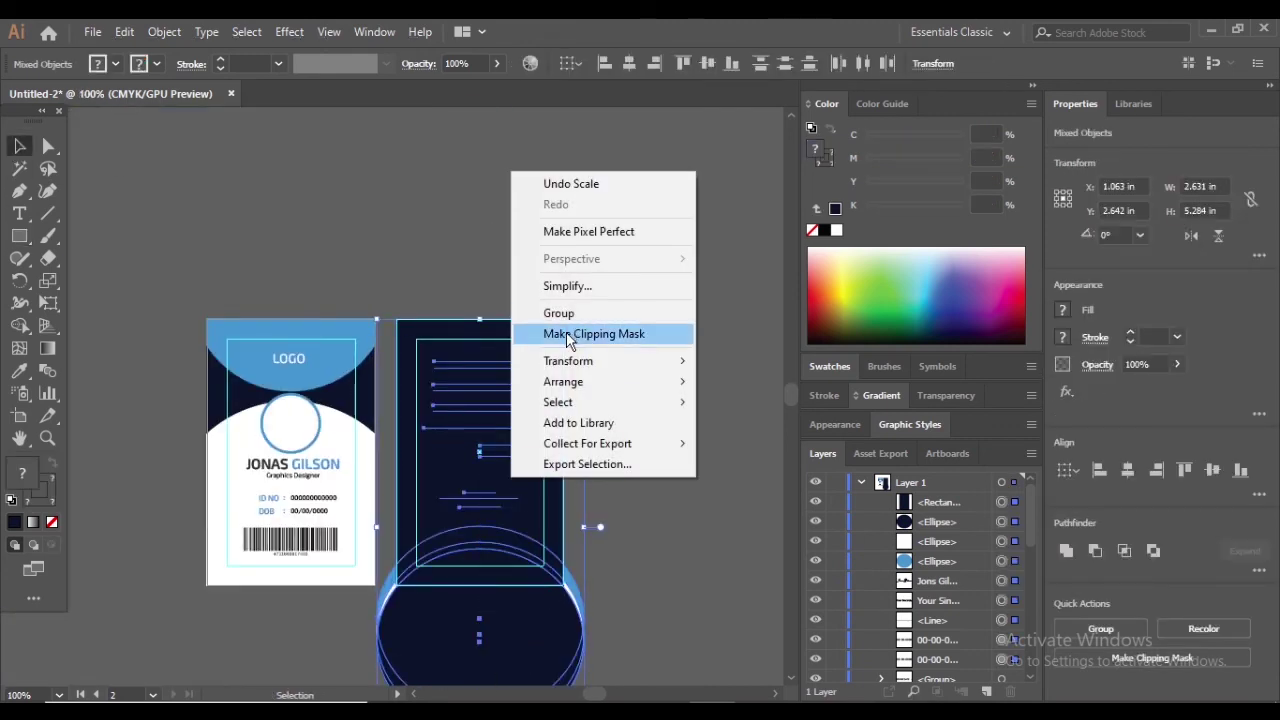
pyautogui.click(566, 343)
pyautogui.click(597, 485)
pyautogui.press('super')
pyautogui.press('super')
pyautogui.scroll(2, 595, 489)
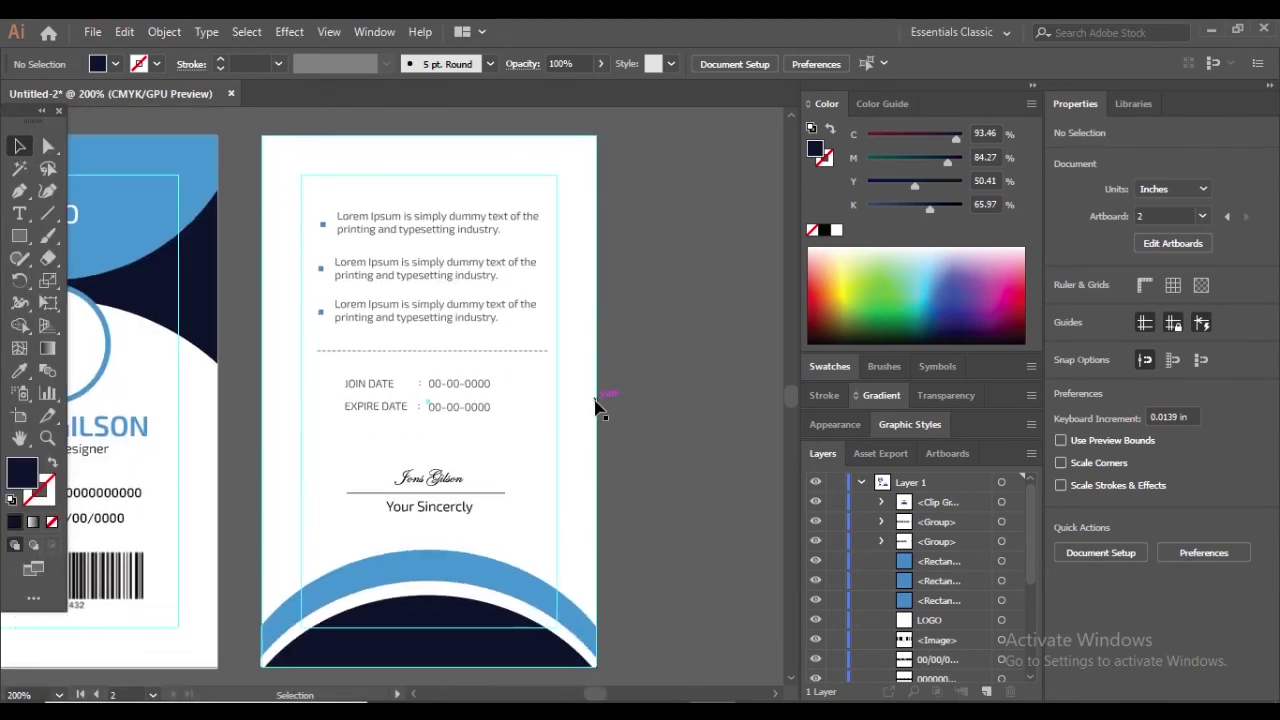
pyautogui.scroll(2, 662, 335)
pyautogui.scroll(-4, 680, 335)
pyautogui.scroll(5, 628, 266)
pyautogui.scroll(1, 325, 260)
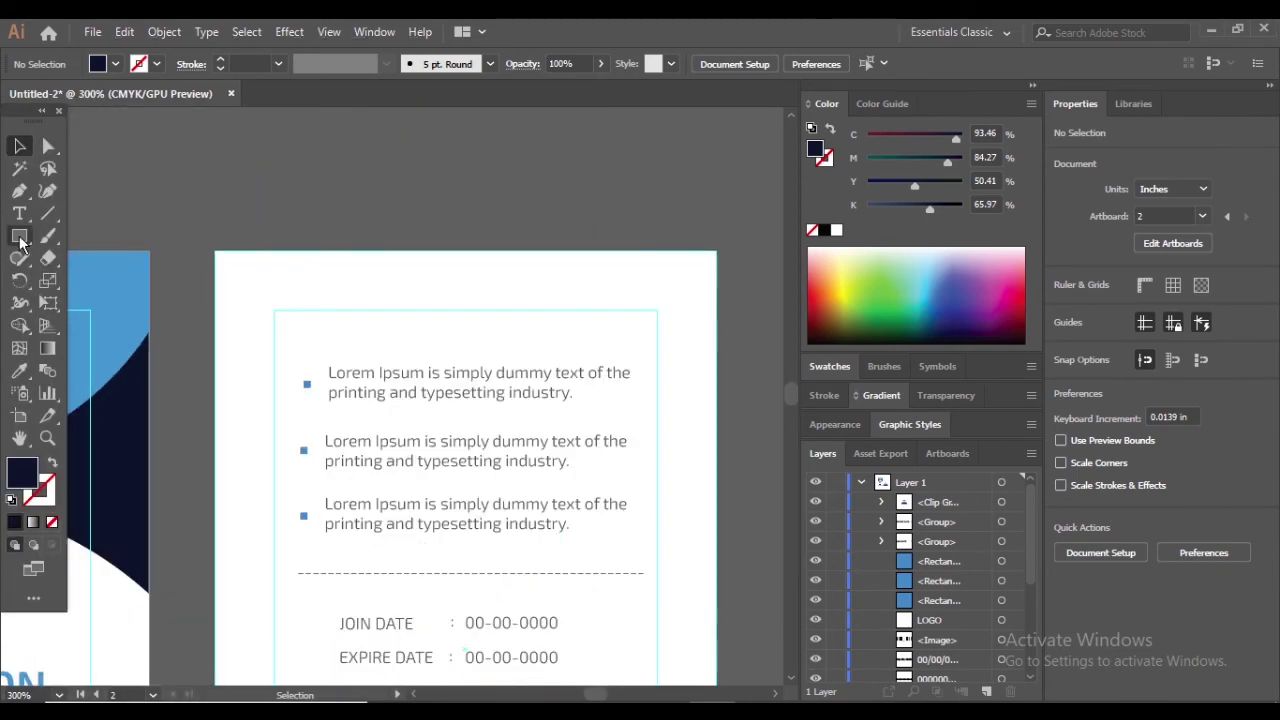
# Draw a small rectangle at the back card's top-left corner and convert it into a triangle
pyautogui.press('m')
pyautogui.moveTo(216, 250)
pyautogui.mouseDown()
pyautogui.moveTo(292, 342)
pyautogui.moveTo(277, 323)
pyautogui.mouseUp()
pyautogui.press('a')
pyautogui.hotkey('ctrl', 'z')
pyautogui.moveTo(19, 190); pyautogui.dragTo(100, 257)
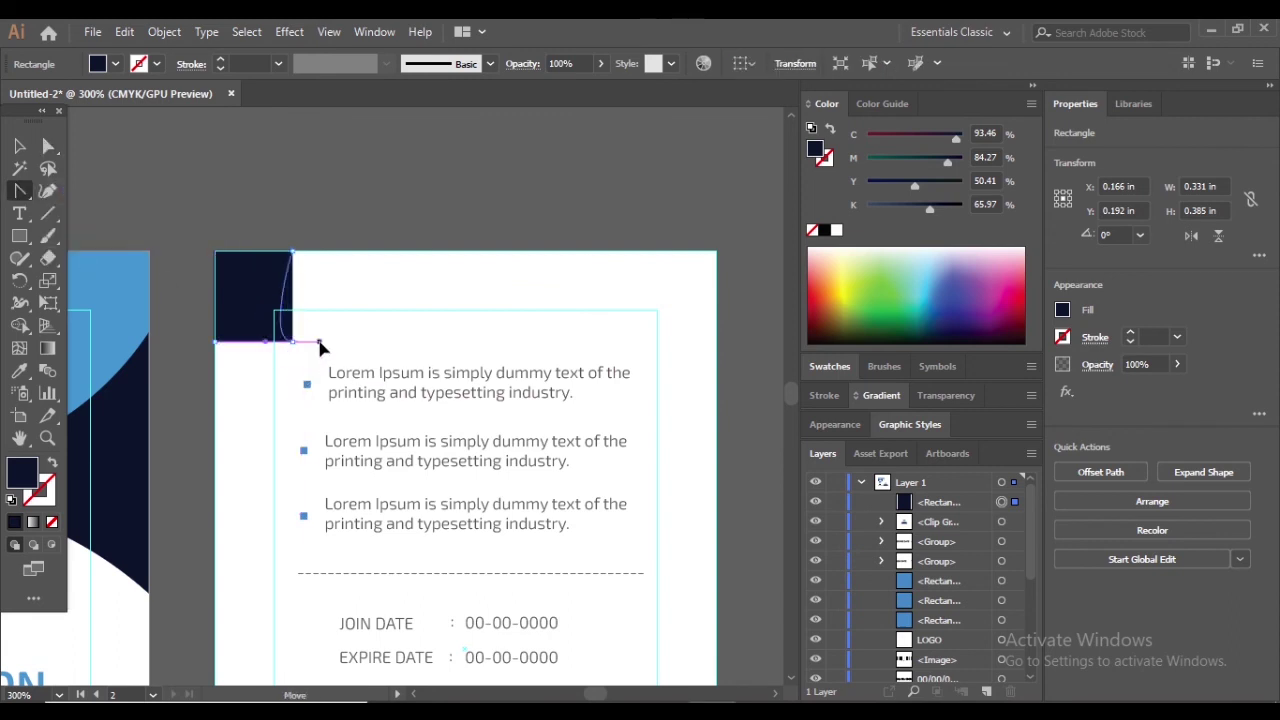
pyautogui.moveTo(267, 364); pyautogui.dragTo(257, 286)
pyautogui.click(258, 295)
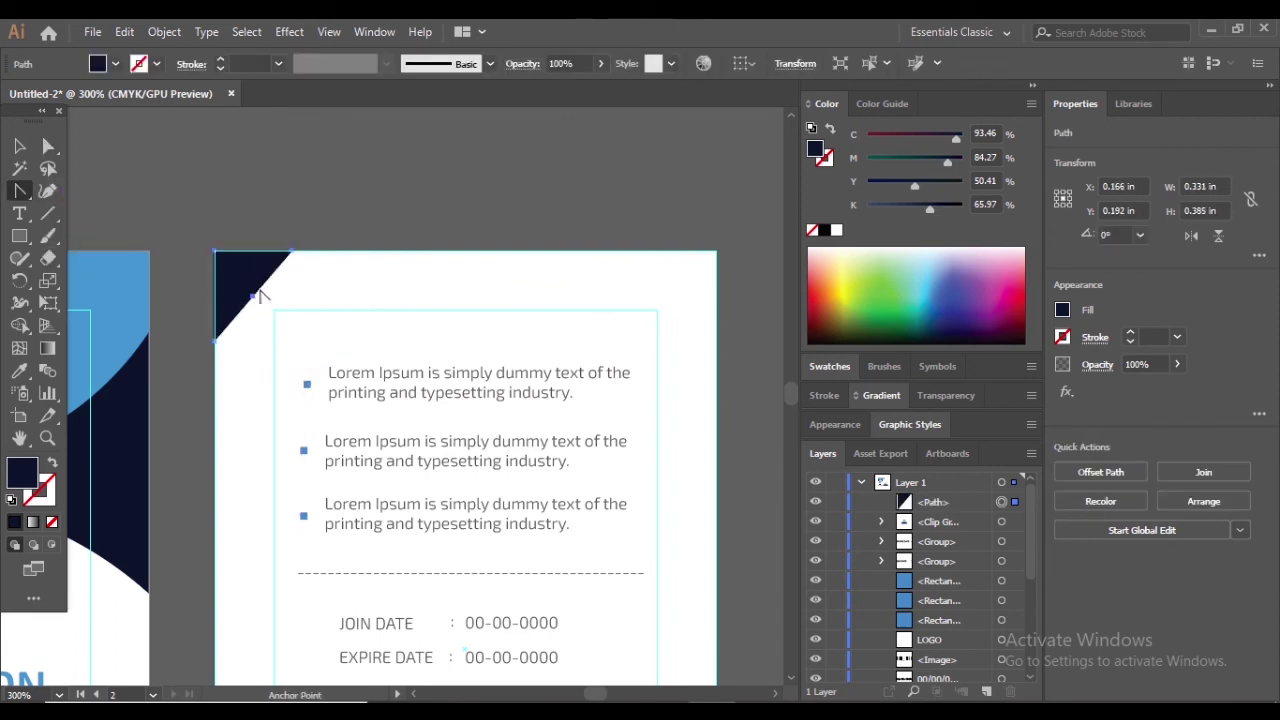
# Copy the triangle to the top-right corner and rotate it to fit
pyautogui.click(22, 150)
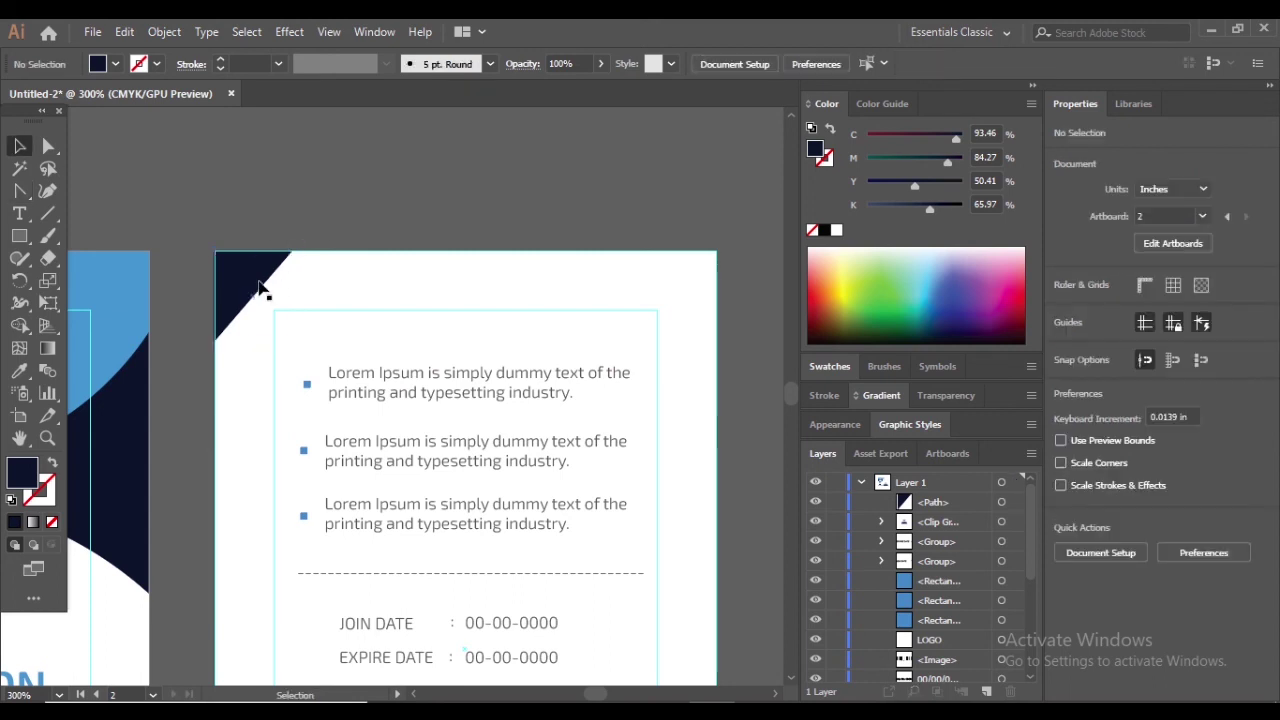
pyautogui.click(240, 278)
pyautogui.moveTo(632, 297); pyautogui.dragTo(630, 294)
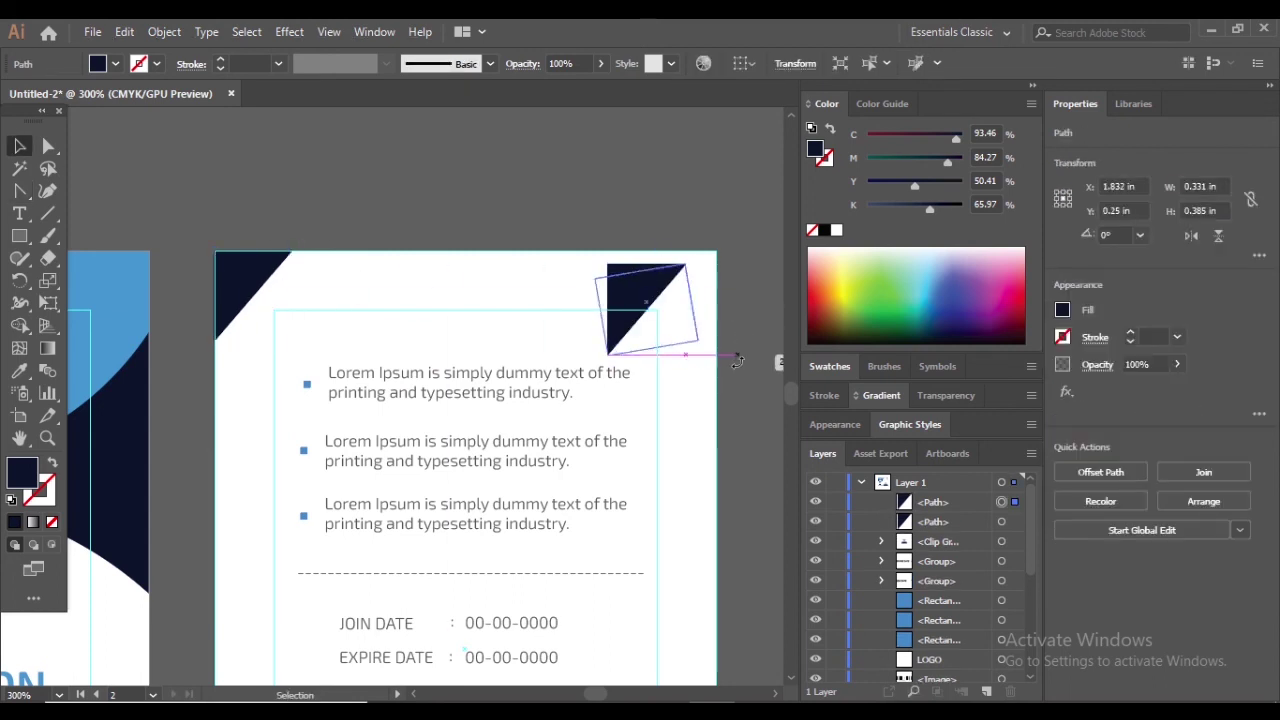
pyautogui.moveTo(675, 426); pyautogui.dragTo(695, 321)
pyautogui.moveTo(656, 278); pyautogui.dragTo(656, 278)
pyautogui.moveTo(688, 293); pyautogui.dragTo(713, 260)
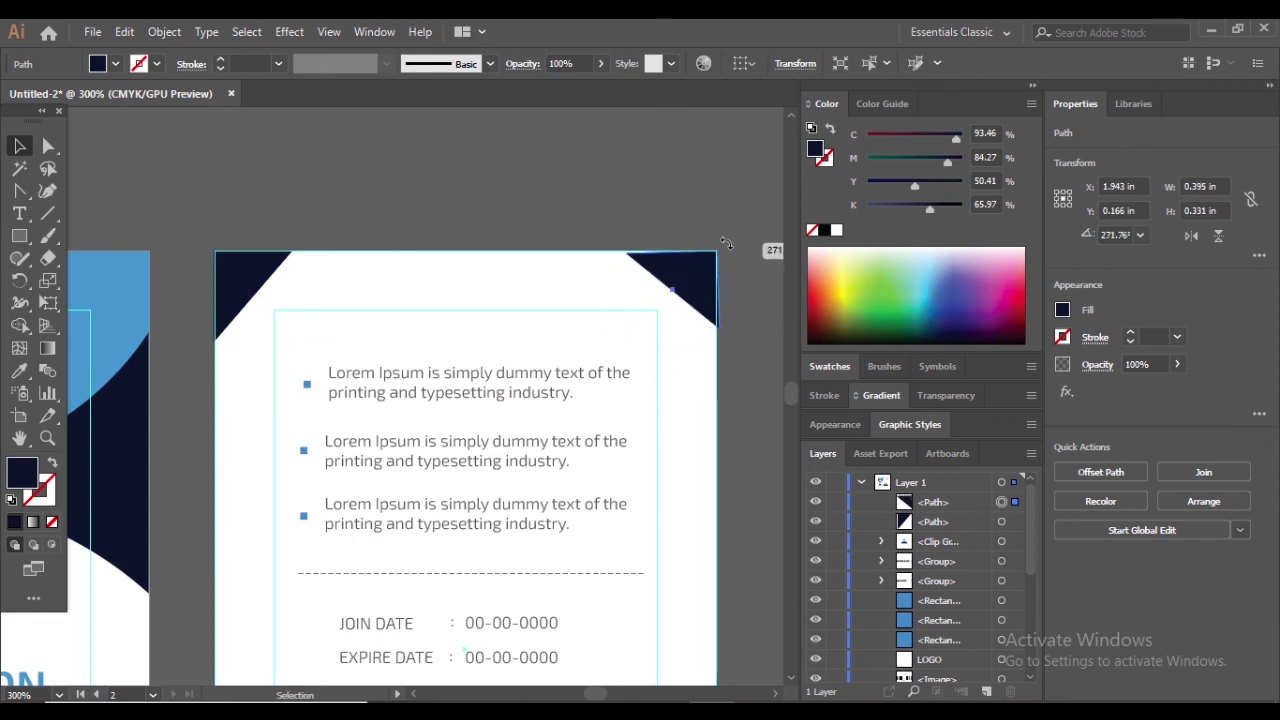
pyautogui.scroll(3, 740, 252)
pyautogui.scroll(-5, 620, 286)
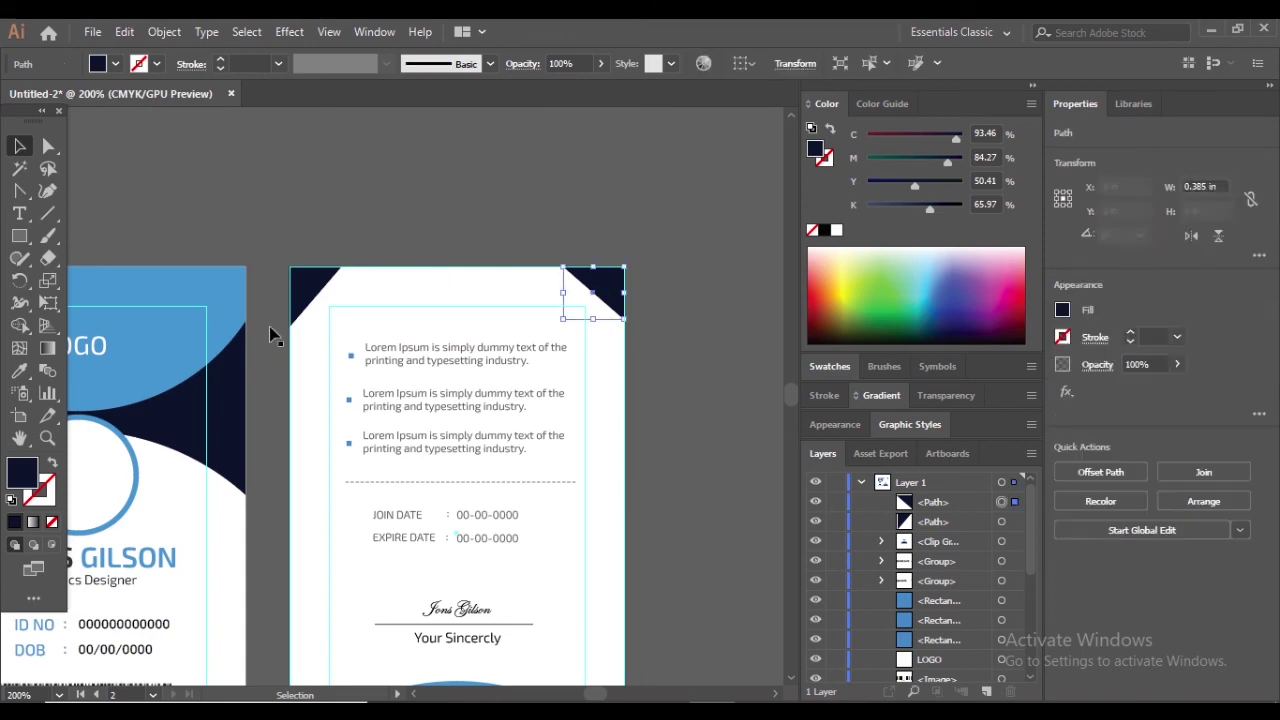
# Fill both corner triangles with gray from the colour picker
pyautogui.doubleClick(24, 474)
pyautogui.click(596, 358)
pyautogui.click(1031, 257)
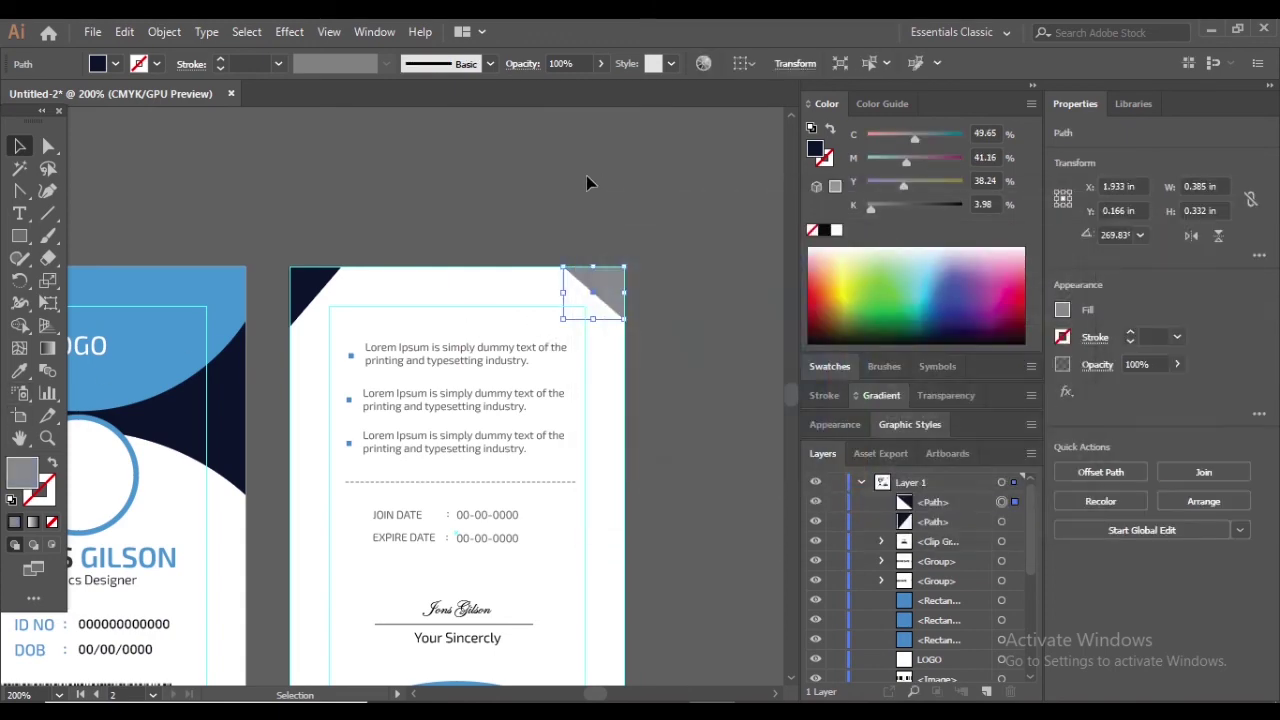
pyautogui.click(589, 180)
pyautogui.click(320, 297)
pyautogui.doubleClick(24, 474)
pyautogui.click(1031, 257)
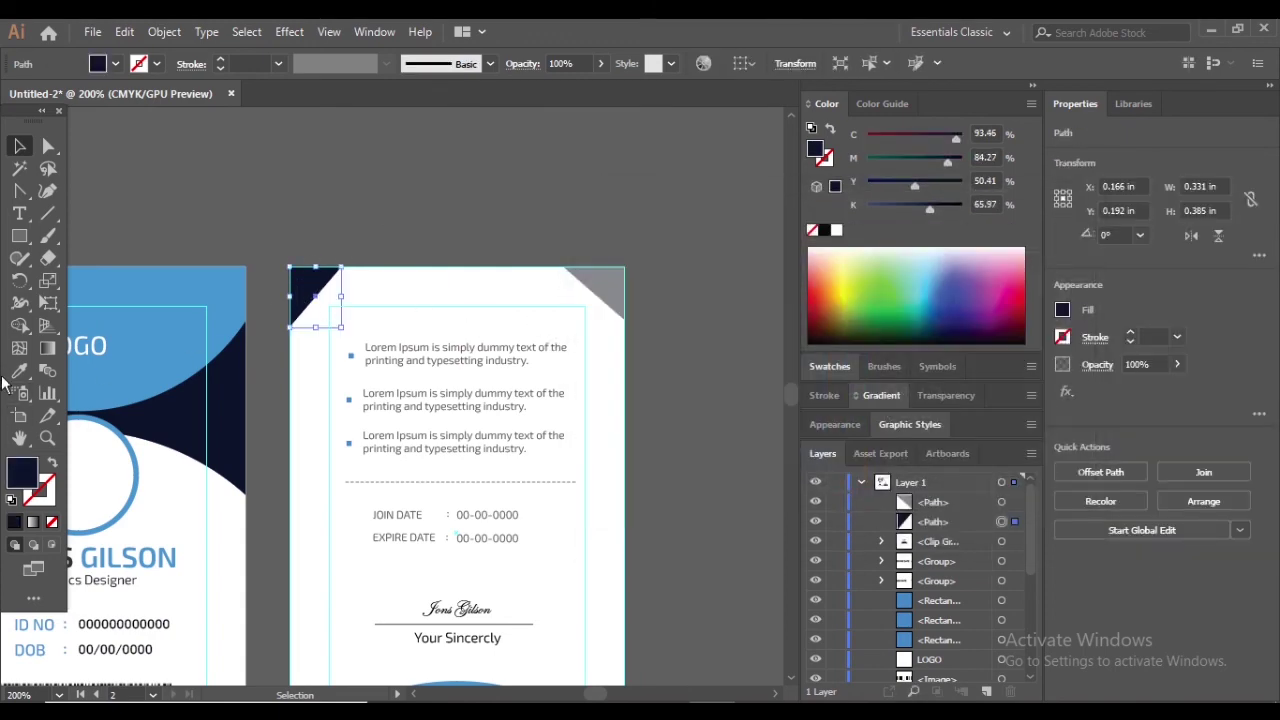
pyautogui.click(611, 281)
pyautogui.hotkey('ctrl', '-')
pyautogui.hotkey('ctrl', '-')
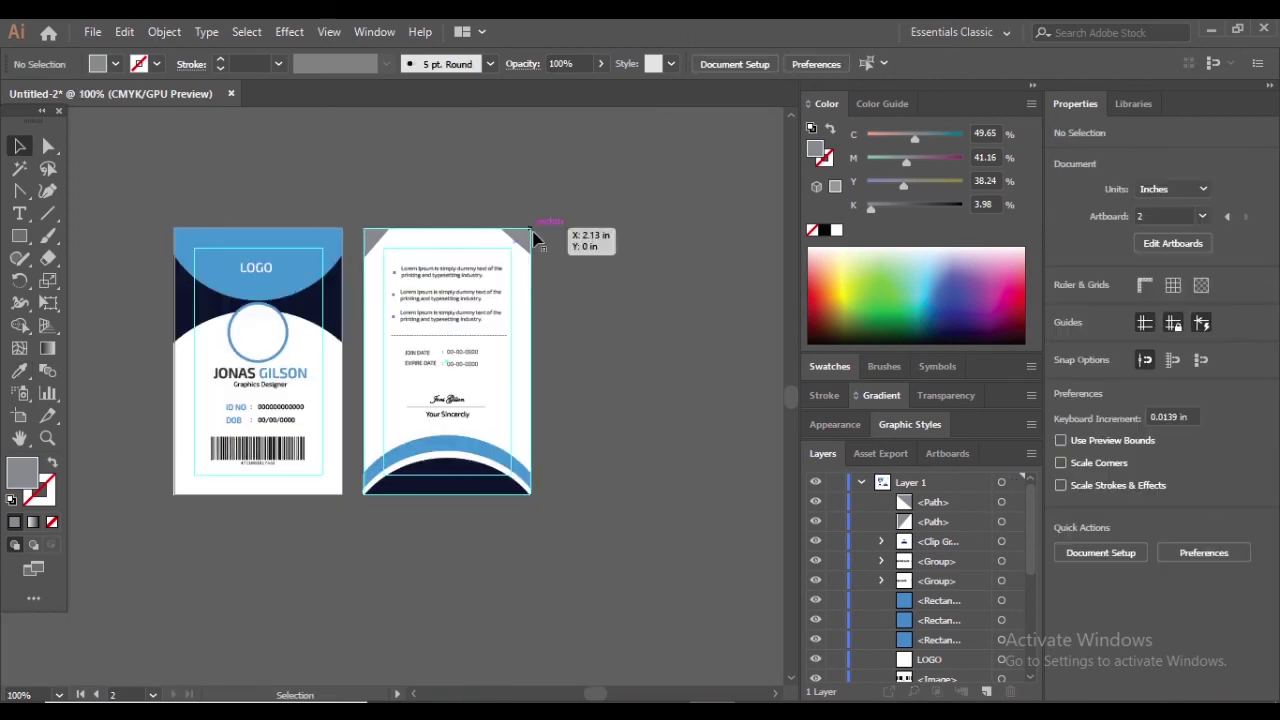
pyautogui.hotkey('ctrl', '+')
# Recolour both corner triangles navy by sampling from the artwork
pyautogui.click(506, 620)
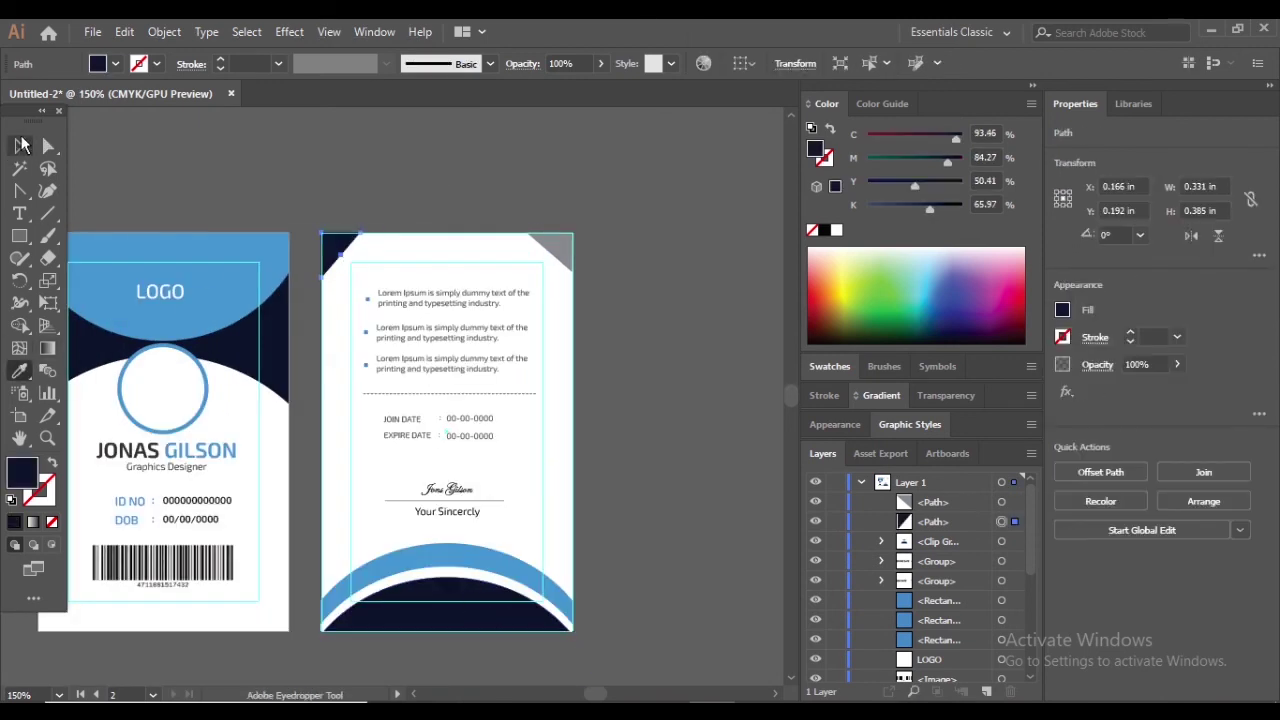
pyautogui.keyDown('ctrl'); pyautogui.click(556, 248); pyautogui.keyUp('ctrl')
pyautogui.click(465, 620)
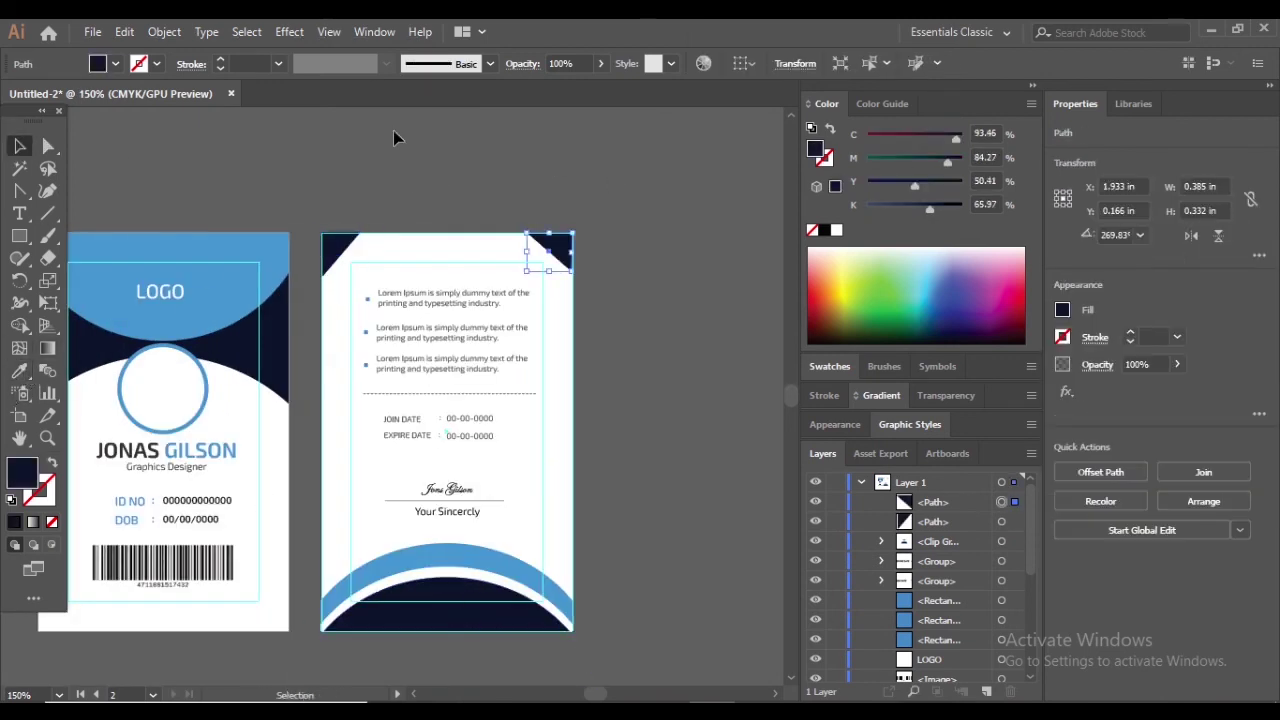
pyautogui.hotkey('ctrl', '+')
pyautogui.click(266, 251)
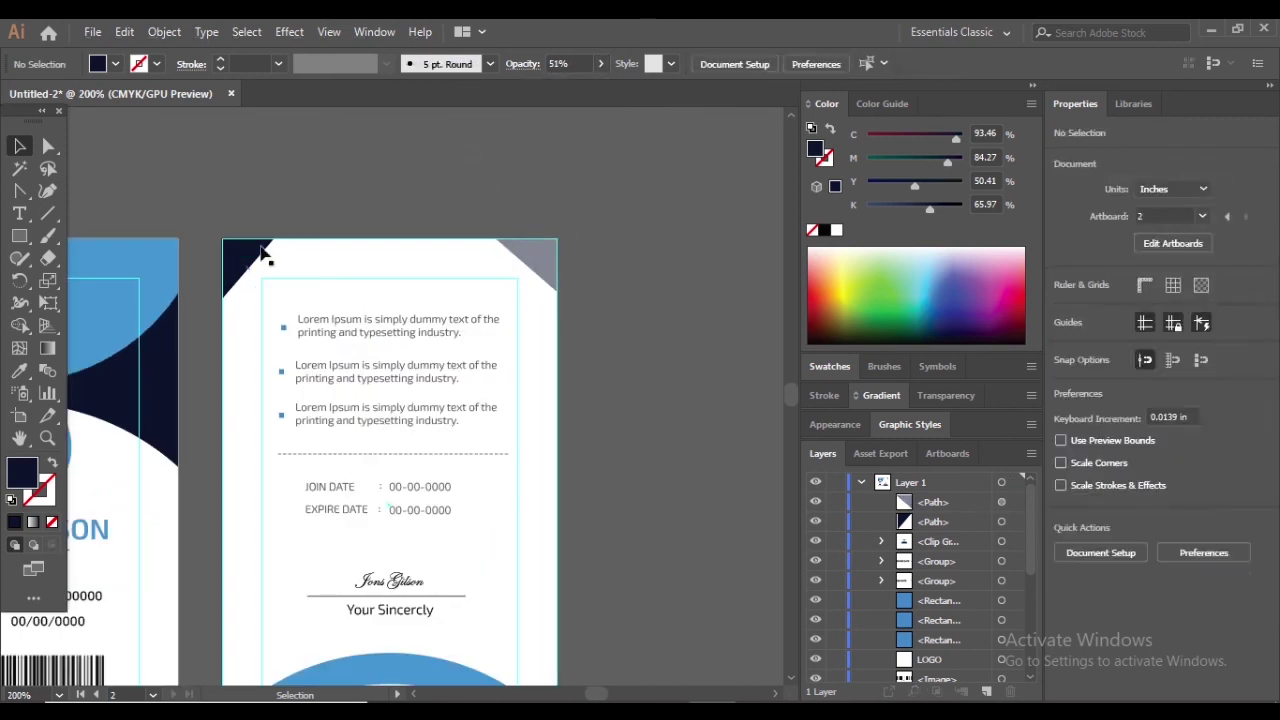
pyautogui.click(242, 262)
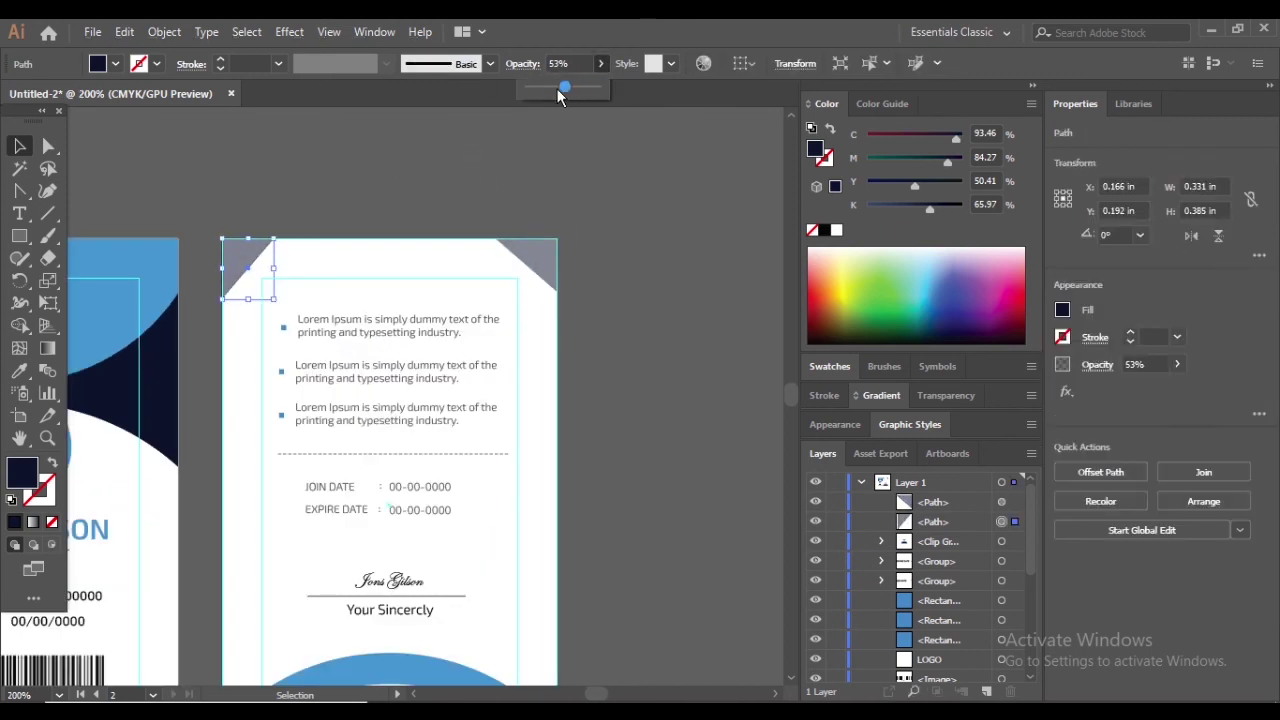
# Set the top-left triangle's opacity to about 51%
pyautogui.moveTo(560, 88); pyautogui.dragTo(564, 88)
pyautogui.click(558, 63)
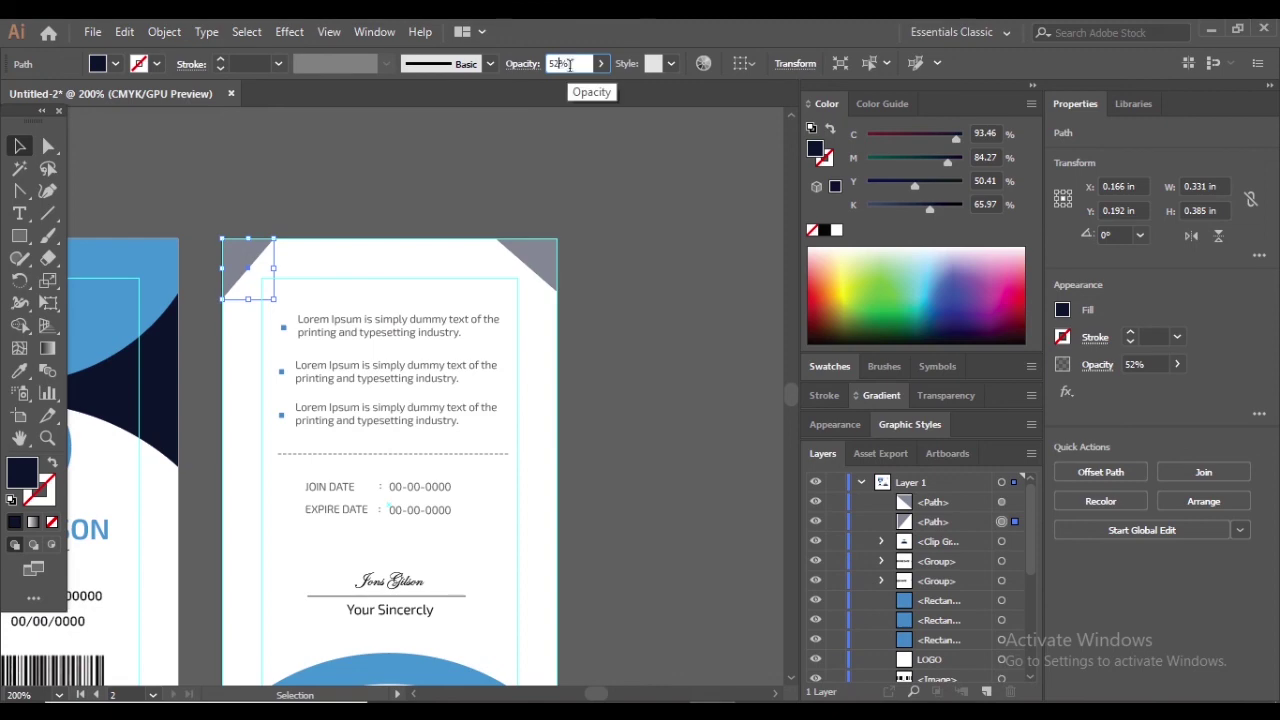
pyautogui.click(729, 190)
pyautogui.scroll(-2, 730, 203)
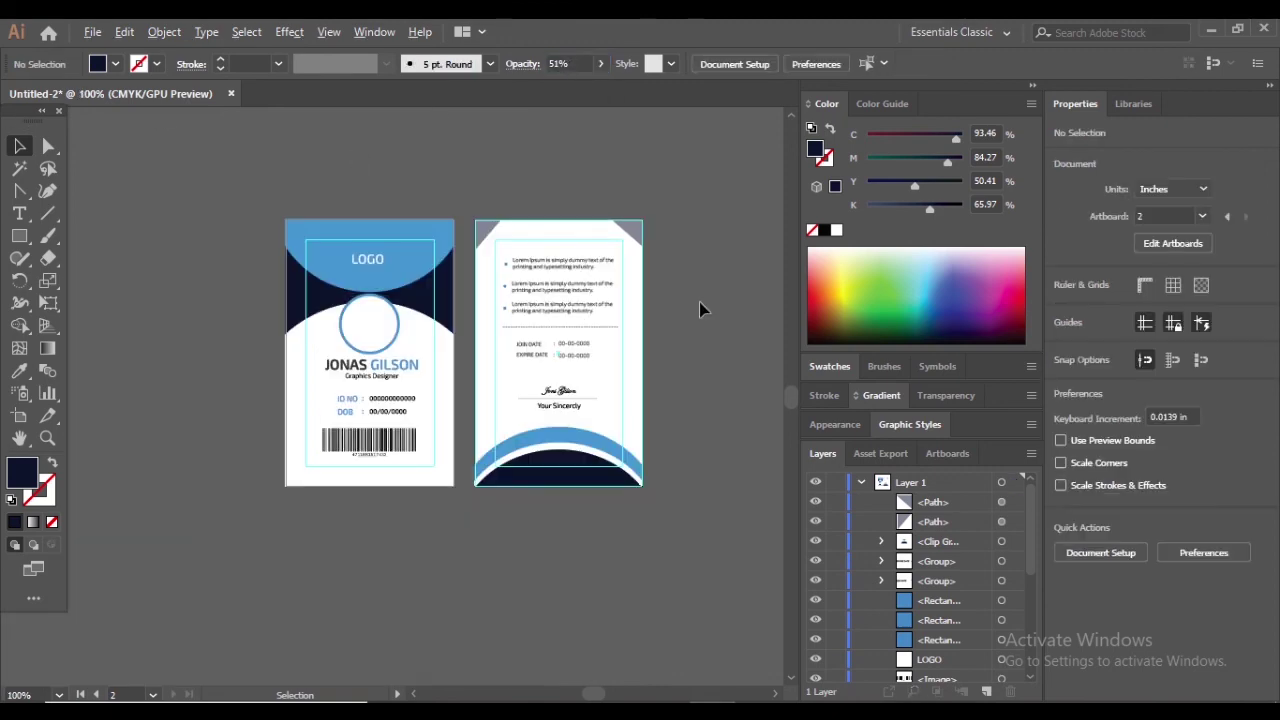
pyautogui.scroll(2, 380, 307)
pyautogui.scroll(-1, 286, 276)
pyautogui.click(92, 32)
# Place the portrait photo on the canvas and move it beside the front card
pyautogui.click(127, 335)
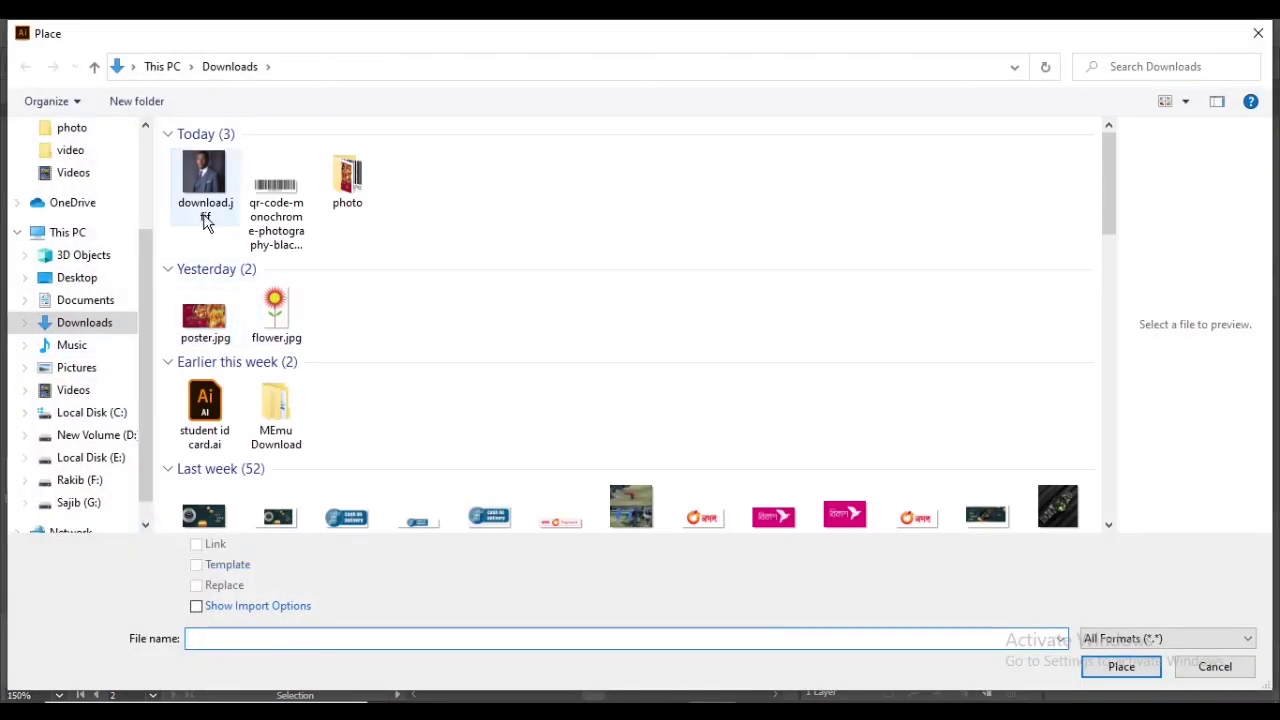
pyautogui.press('Escape')
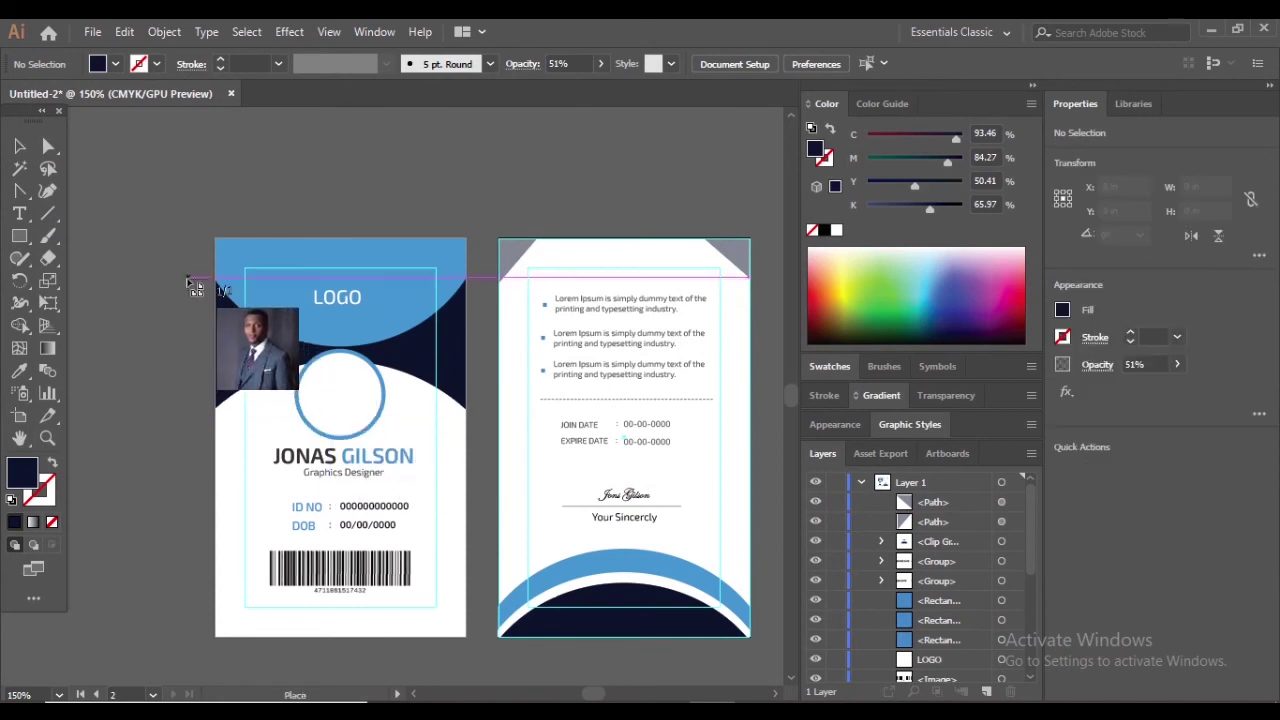
pyautogui.click(186, 277)
pyautogui.moveTo(388, 433); pyautogui.dragTo(272, 394)
pyautogui.moveTo(400, 400); pyautogui.dragTo(222, 400)
pyautogui.click(482, 450)
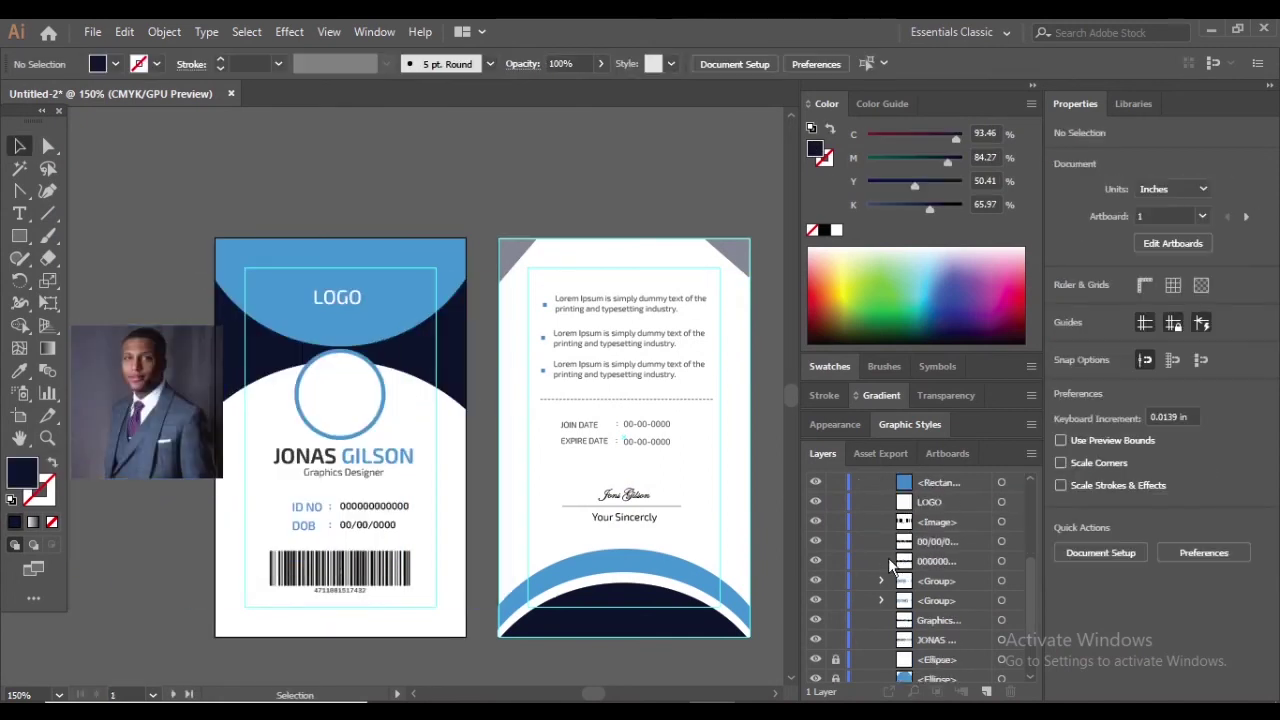
# Unlock the blue ring and white inner ellipses in the Layers panel
pyautogui.scroll(-2, 888, 557)
pyautogui.click(818, 633)
pyautogui.click(818, 633)
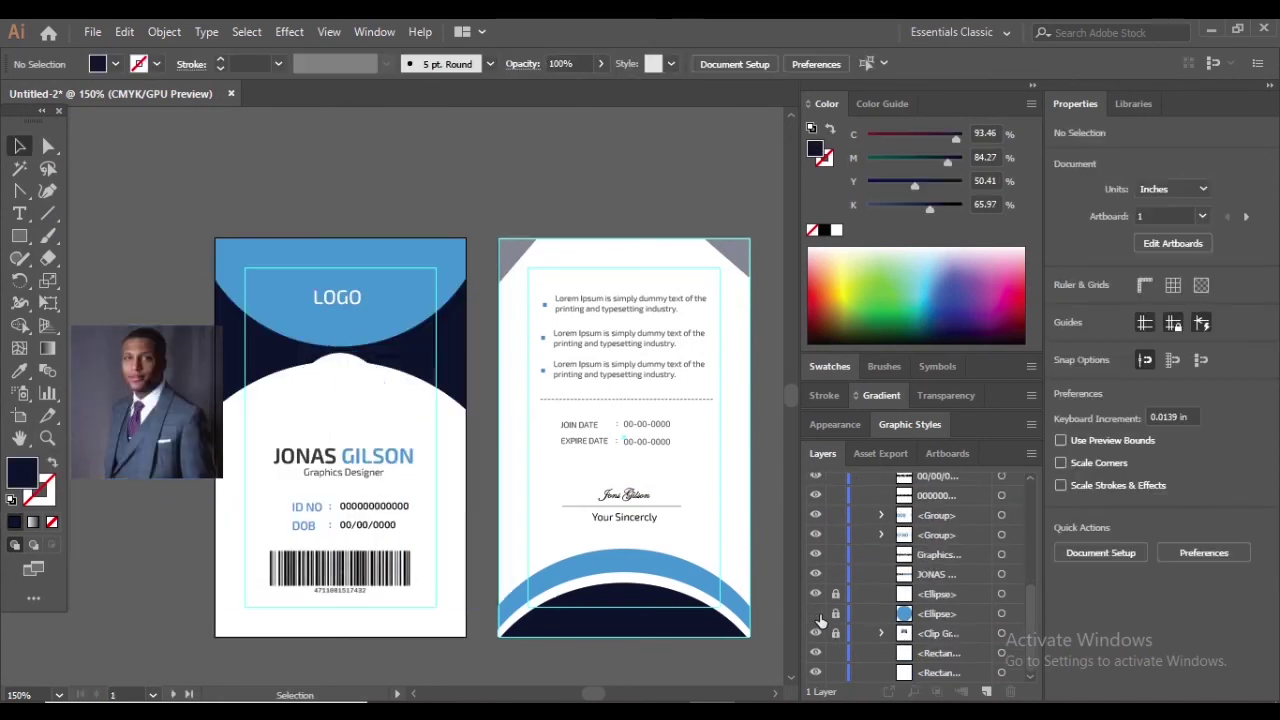
pyautogui.click(815, 613)
pyautogui.click(815, 594)
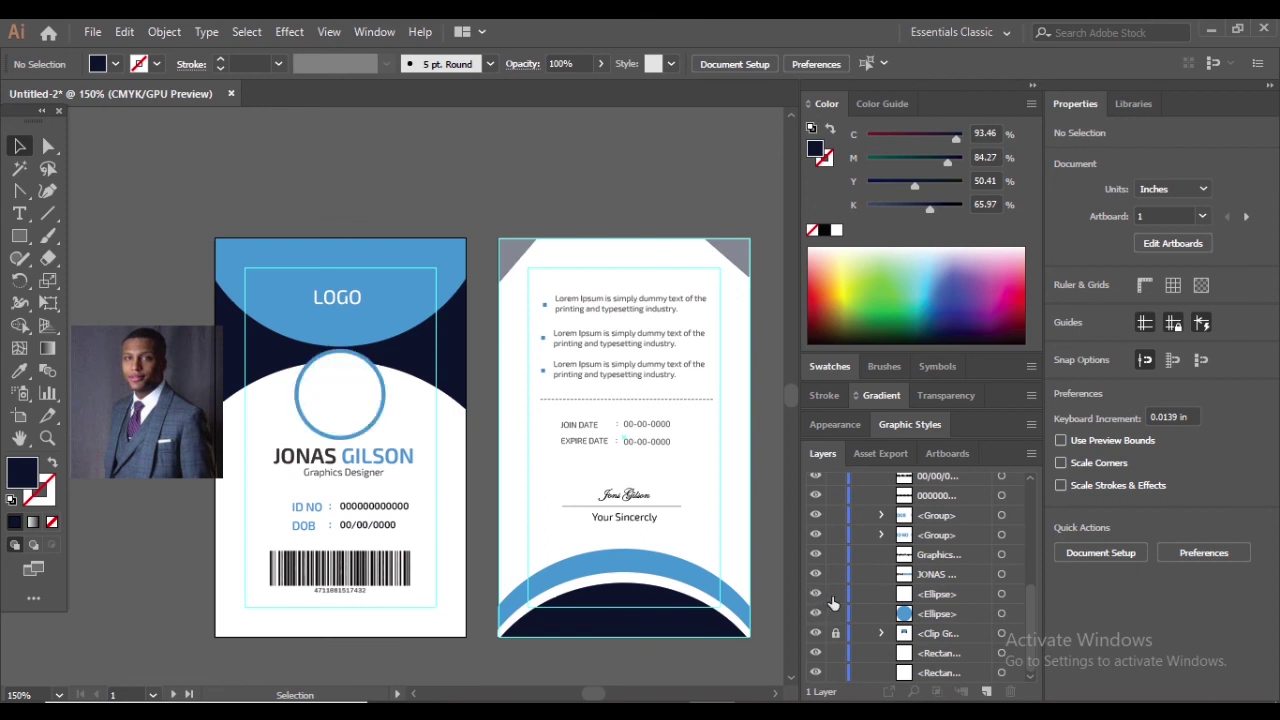
# Bring the white inner ellipse to the front
pyautogui.click(347, 402)
pyautogui.rightClick(345, 400)
pyautogui.moveTo(417, 604)
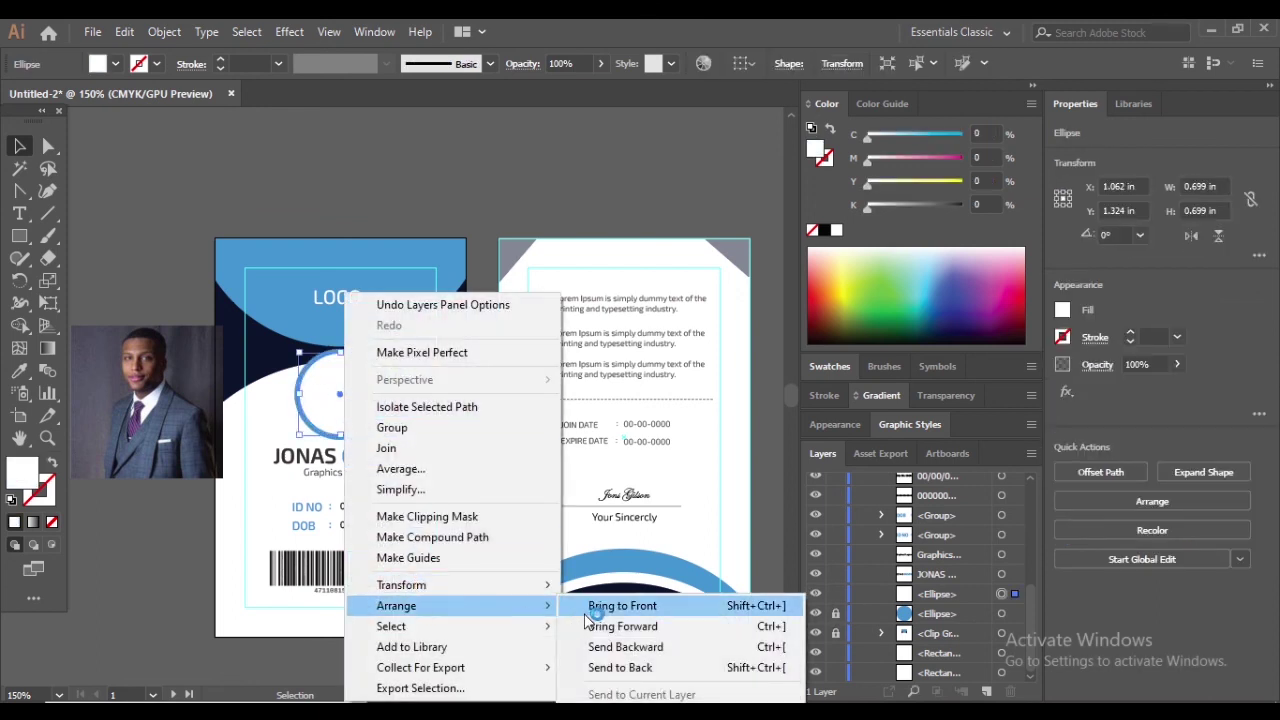
pyautogui.click(595, 604)
# Move and narrow the photo so it sits over the card's circle
pyautogui.moveTo(147, 434); pyautogui.dragTo(342, 434)
pyautogui.moveTo(356, 440); pyautogui.dragTo(354, 456)
pyautogui.moveTo(416, 418); pyautogui.dragTo(368, 418)
pyautogui.moveTo(310, 455); pyautogui.dragTo(347, 441)
# Select the photo and circle together and make a clipping mask
pyautogui.moveTo(290, 340); pyautogui.dragTo(372, 398)
pyautogui.rightClick(372, 398)
pyautogui.click(454, 554)
# Nudge the photo slightly left inside the clip group, then exit the group
pyautogui.doubleClick(340, 400)
pyautogui.scroll(4, 340, 400)
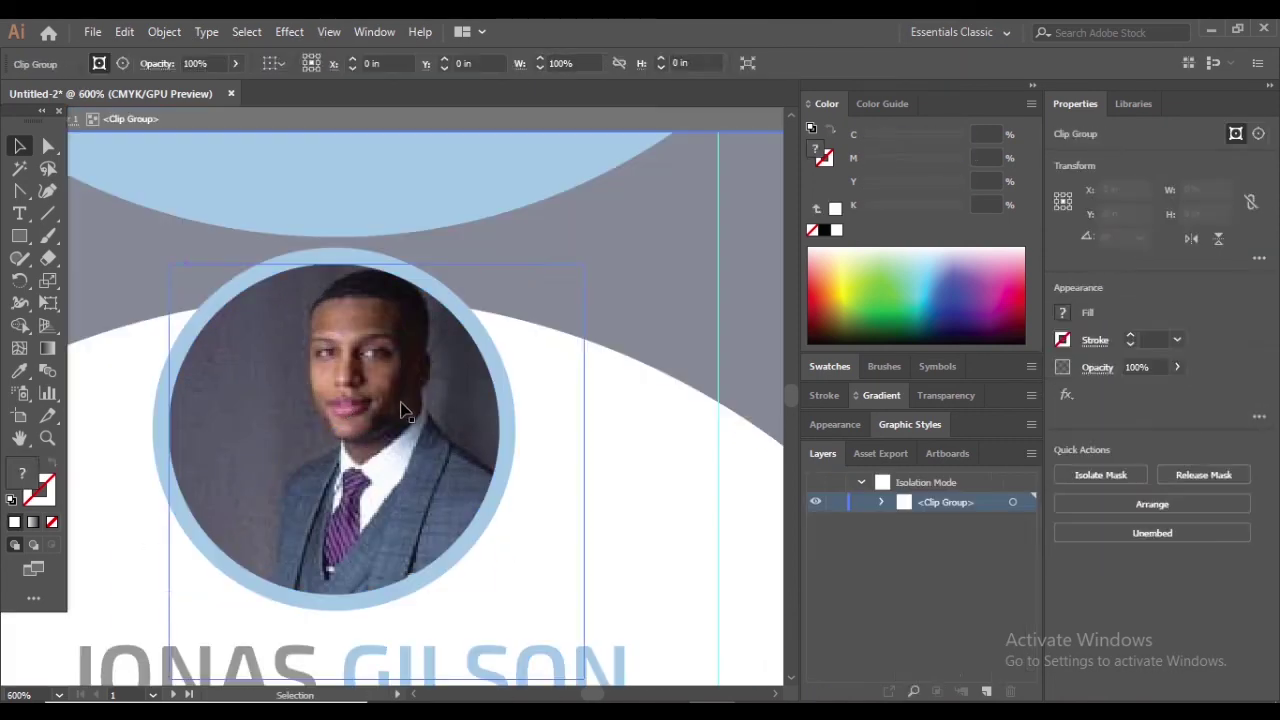
pyautogui.click(386, 410)
pyautogui.press('Left')
pyautogui.press('Left')
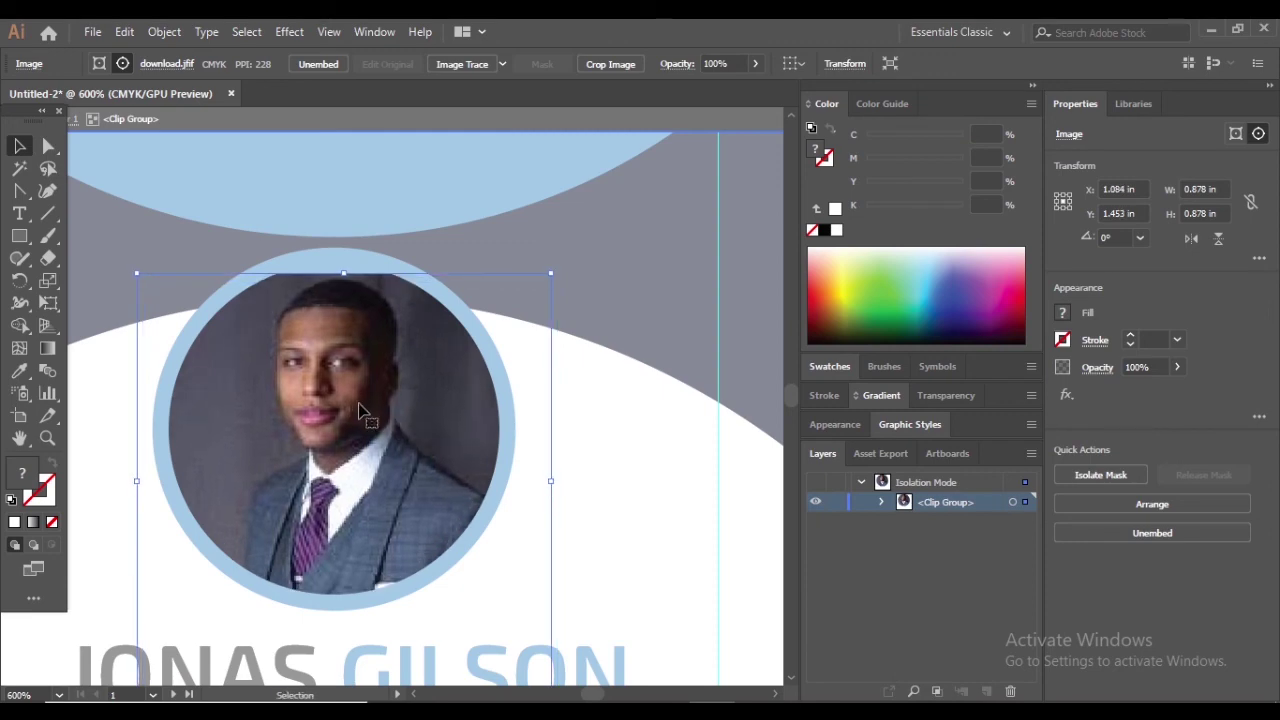
pyautogui.scroll(-2, 360, 400)
pyautogui.doubleClick(637, 264)
pyautogui.scroll(-3, 420, 305)
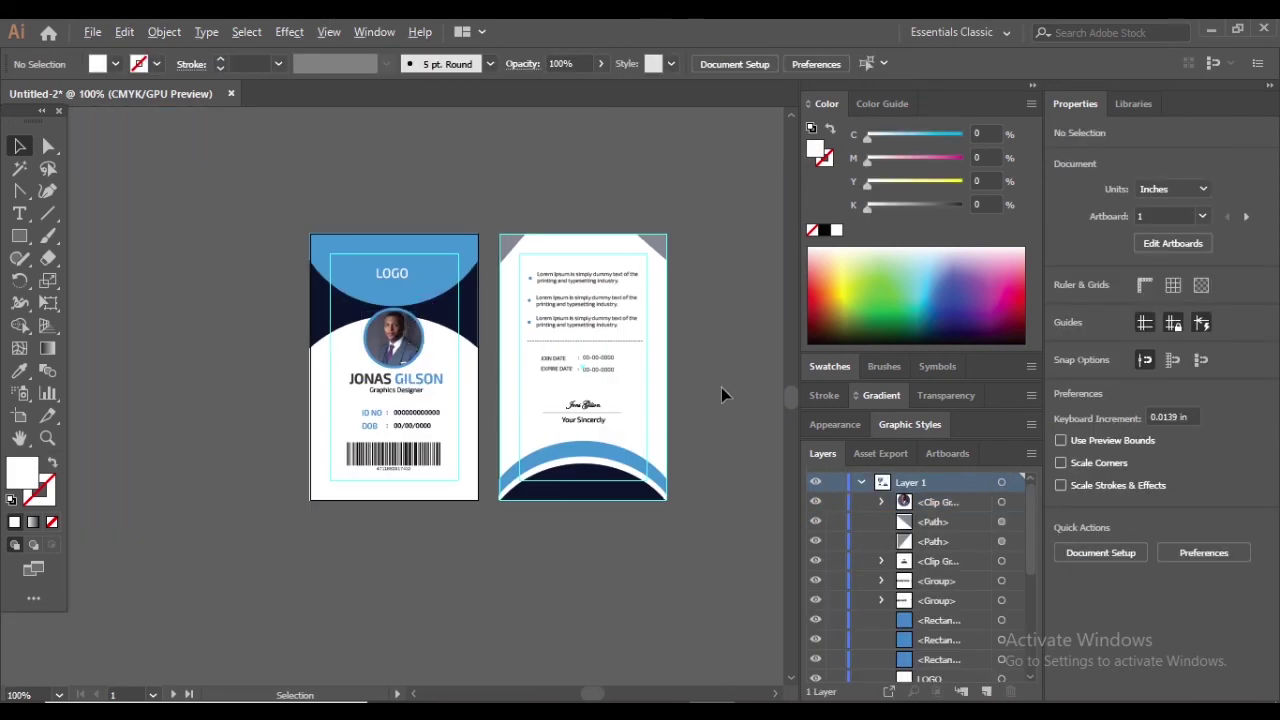
pyautogui.scroll(1, 721, 387)
pyautogui.scroll(-1, 721, 387)
pyautogui.scroll(1, 713, 384)
pyautogui.scroll(-1, 713, 384)
pyautogui.scroll(1, 713, 384)
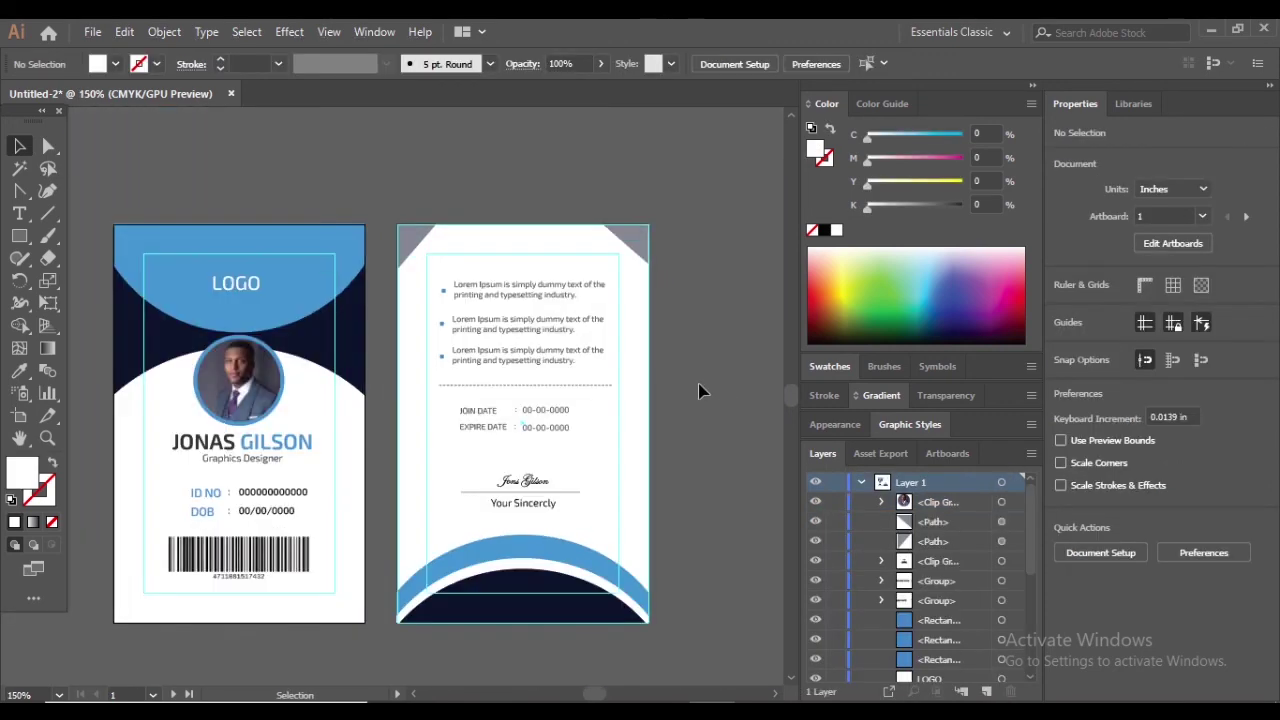